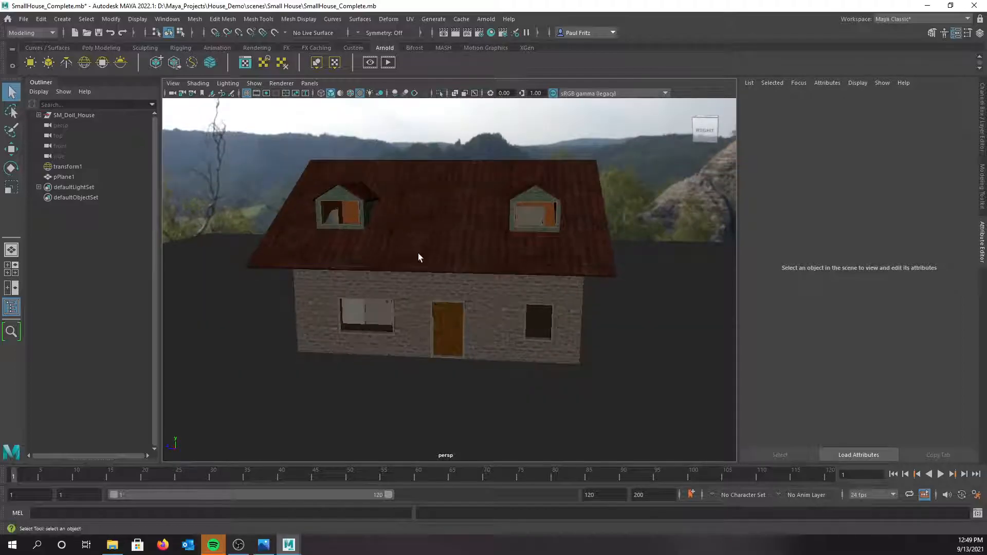
Examine the finished small house model from several sides, including the roof, dormers, front wall and gable end
{"action": "left_click_drag", "start_coordinate": [327, 268], "coordinate": [408, 280], "text": "alt"}
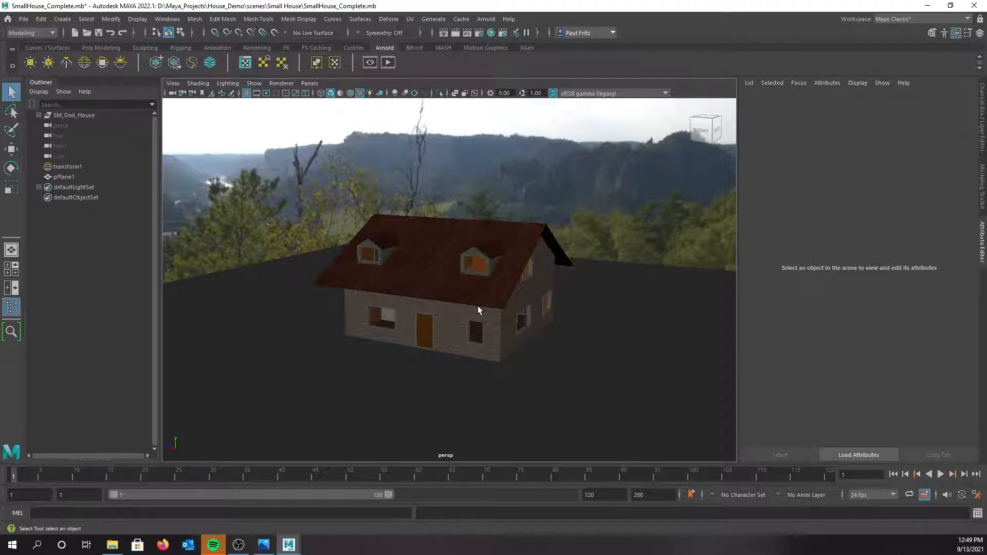
{"action": "scroll", "coordinate": [478, 310], "scroll_direction": "up", "scroll_amount": 5}
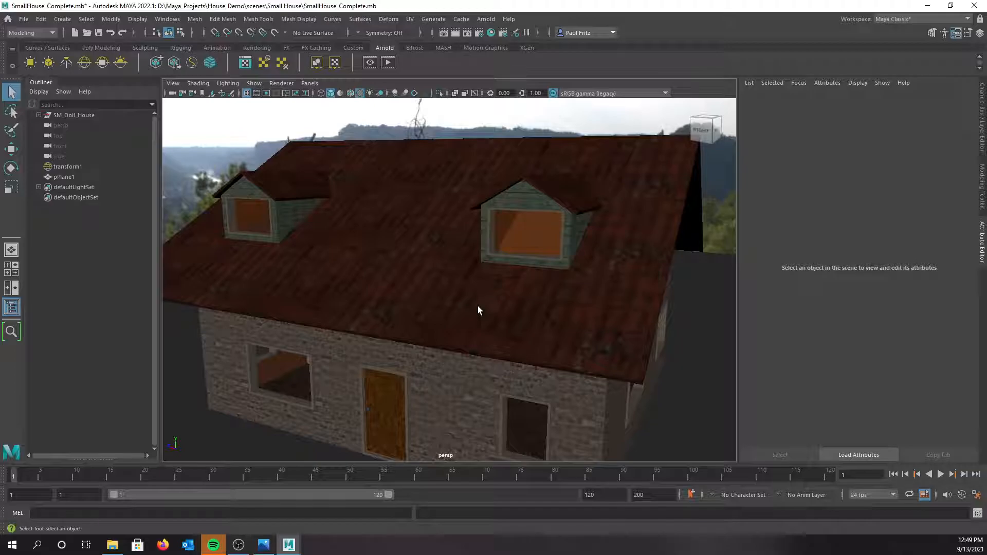
{"action": "scroll", "coordinate": [479, 284], "scroll_direction": "down", "scroll_amount": 3}
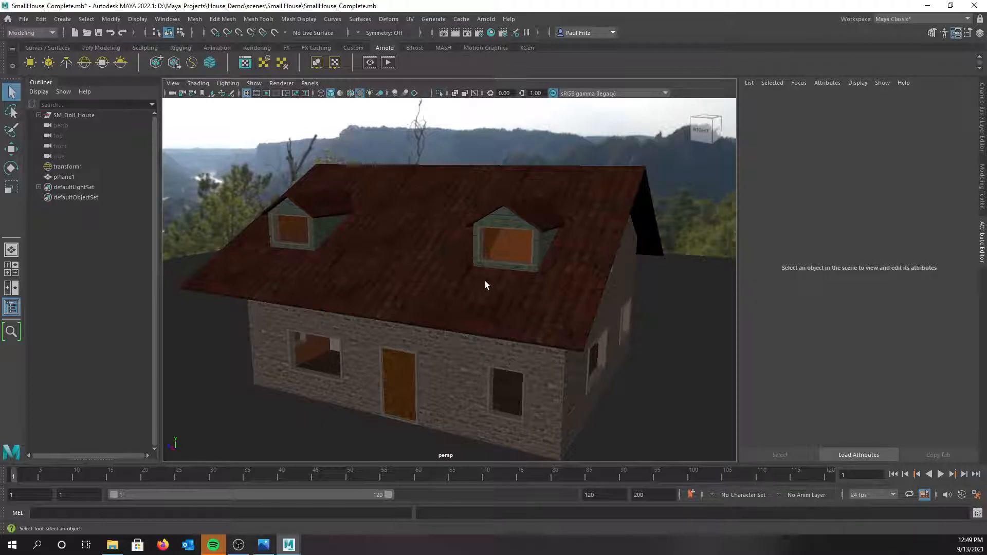
{"action": "left_click_drag", "start_coordinate": [487, 284], "coordinate": [462, 283], "text": "alt"}
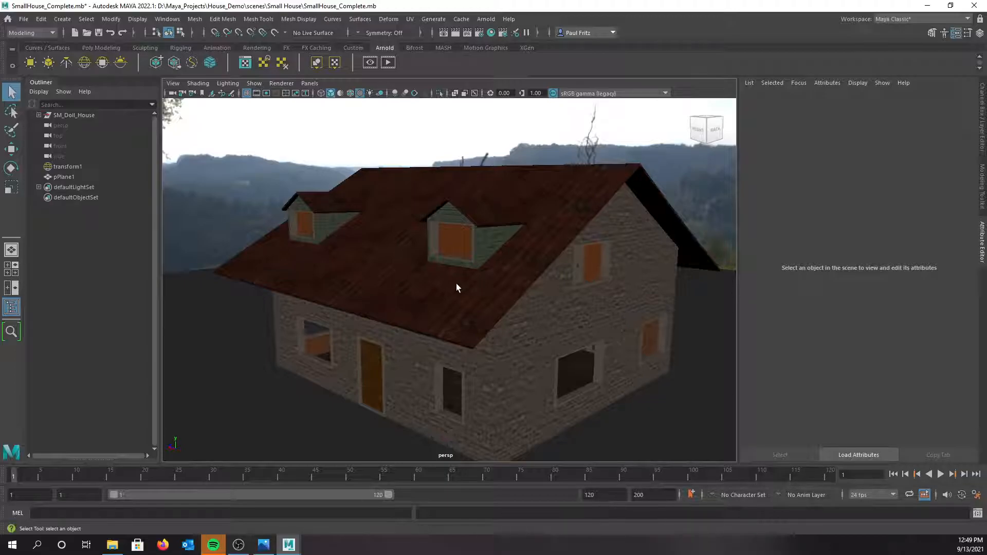
{"action": "left_click_drag", "start_coordinate": [456, 284], "coordinate": [417, 271], "text": "alt"}
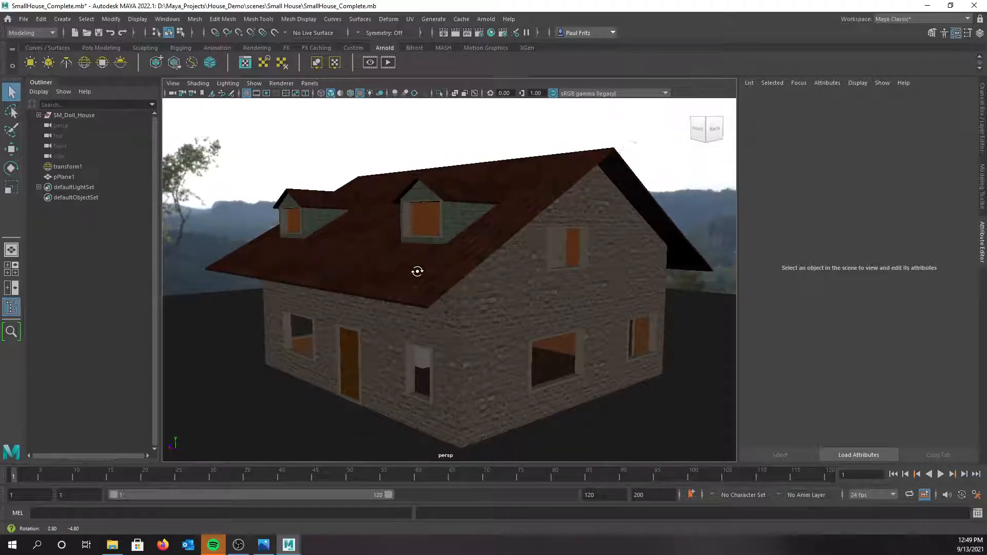
{"action": "scroll", "coordinate": [417, 270], "scroll_direction": "down", "scroll_amount": 2}
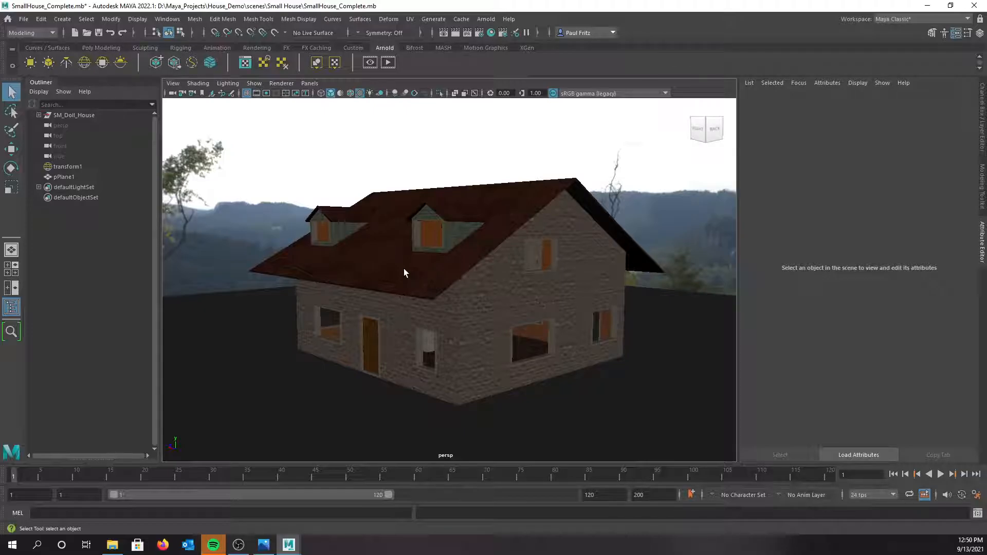
{"action": "mouse_move", "coordinate": [378, 265]}
{"action": "left_mouse_down", "text": "alt"}
{"action": "mouse_move", "coordinate": [406, 279]}
{"action": "mouse_move", "coordinate": [383, 289]}
{"action": "mouse_move", "coordinate": [390, 274]}
{"action": "left_mouse_up", "text": "alt"}
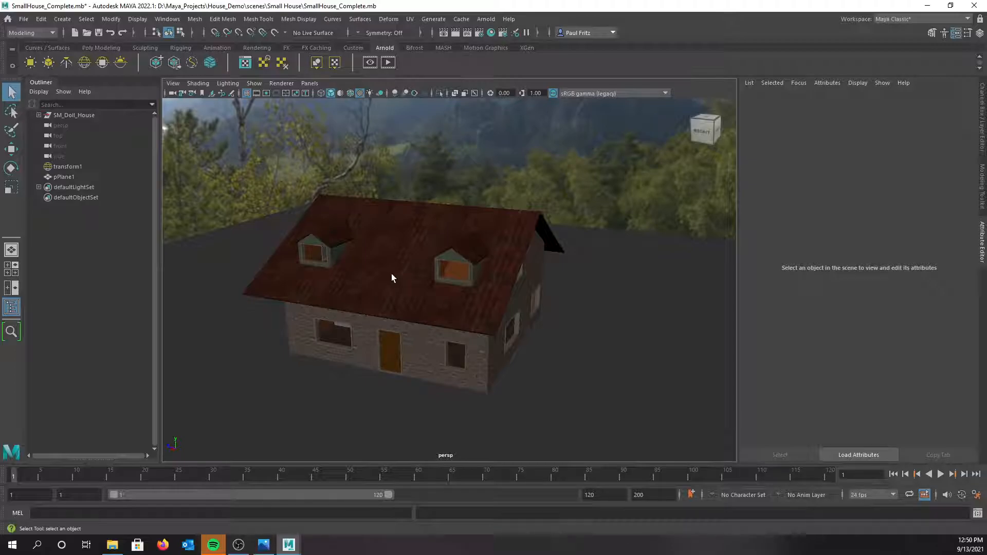
{"action": "scroll", "coordinate": [387, 257], "scroll_direction": "up", "scroll_amount": 4}
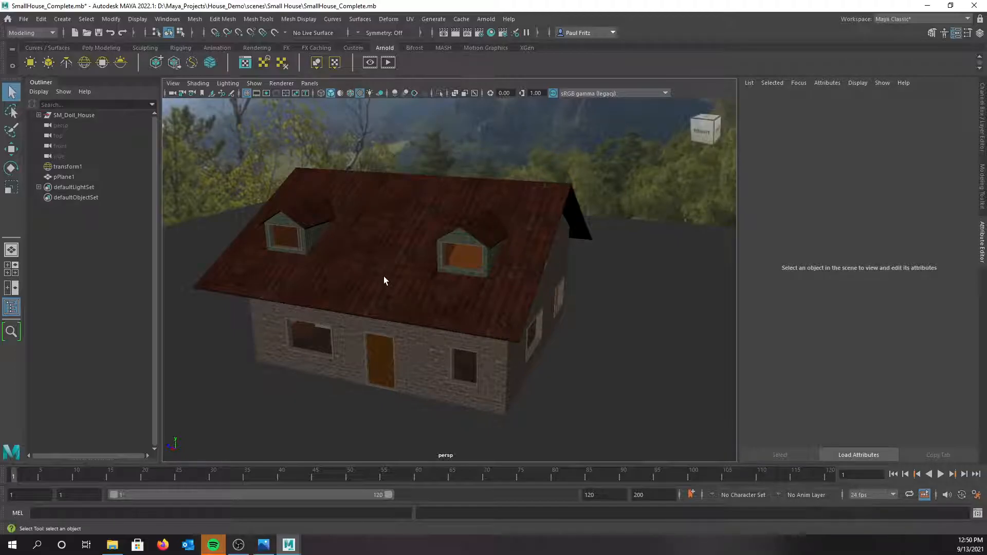
{"action": "left_click_drag", "start_coordinate": [381, 275], "coordinate": [383, 262], "text": "alt"}
{"action": "middle_click_drag", "start_coordinate": [380, 257], "coordinate": [397, 249], "text": "alt"}
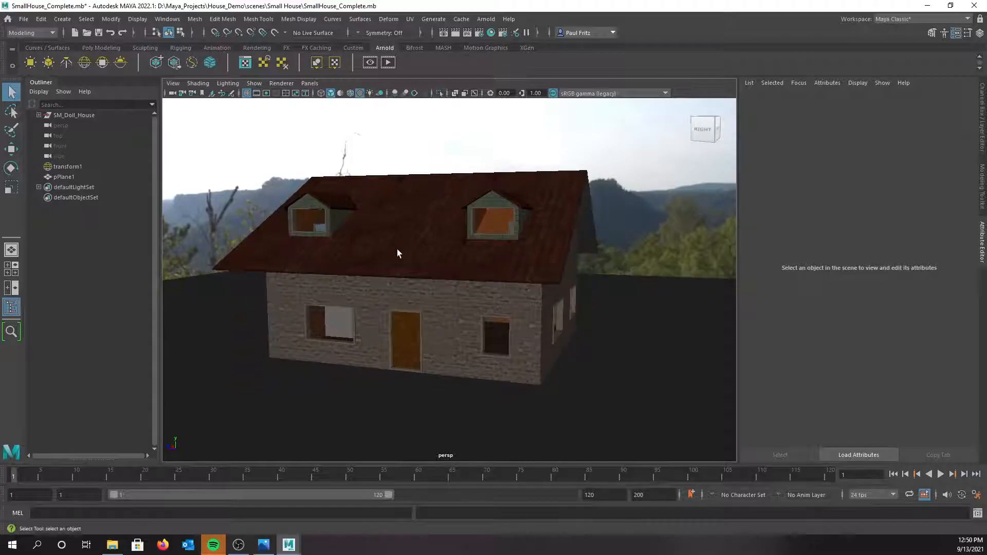
{"action": "left_click_drag", "start_coordinate": [371, 234], "coordinate": [376, 240], "text": "alt"}
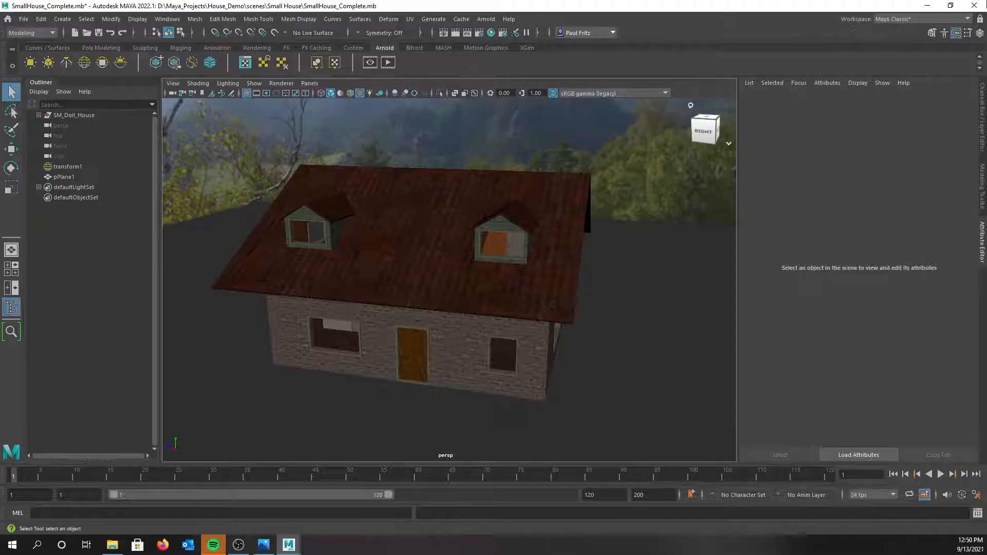
Close Maya without saving the finished house scene and launch it again
{"action": "left_click", "coordinate": [973, 7]}
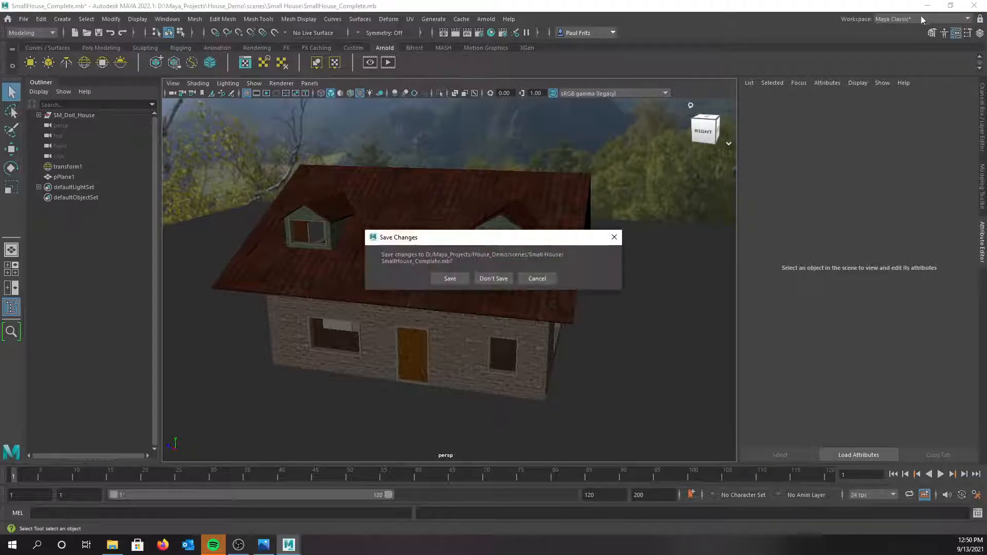
{"action": "left_click", "coordinate": [490, 280]}
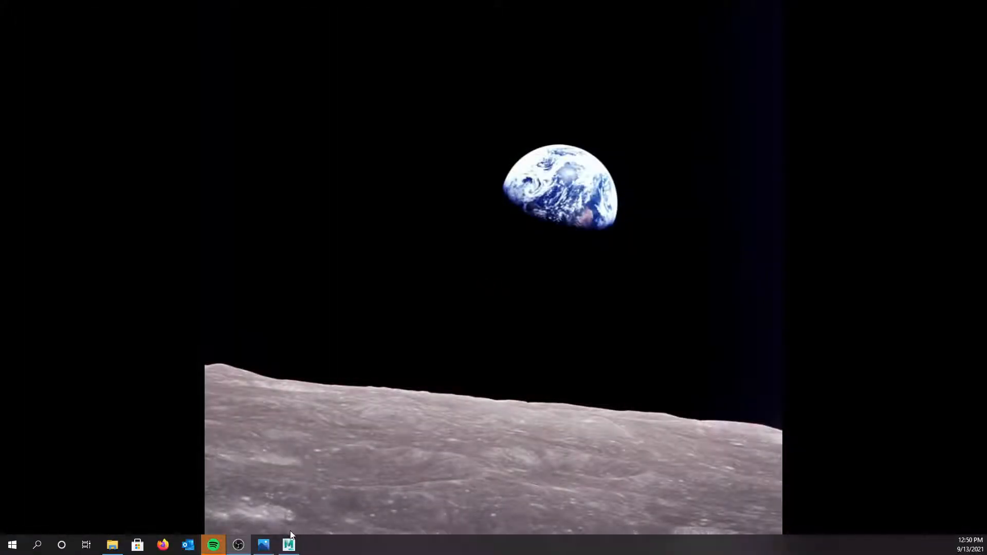
{"action": "left_click", "coordinate": [289, 543]}
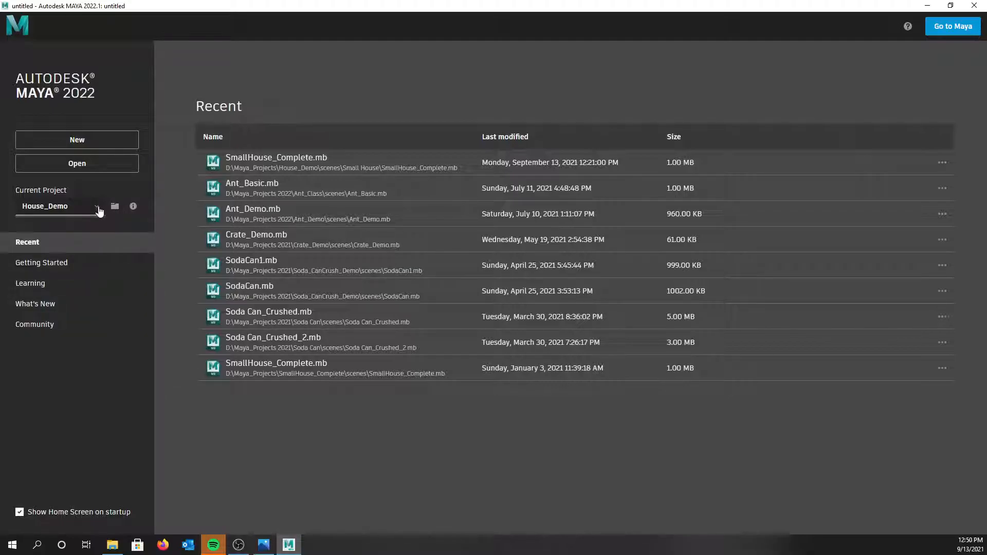
Check the list of available projects on the home screen and start a new empty scene
{"action": "left_click", "coordinate": [97, 206]}
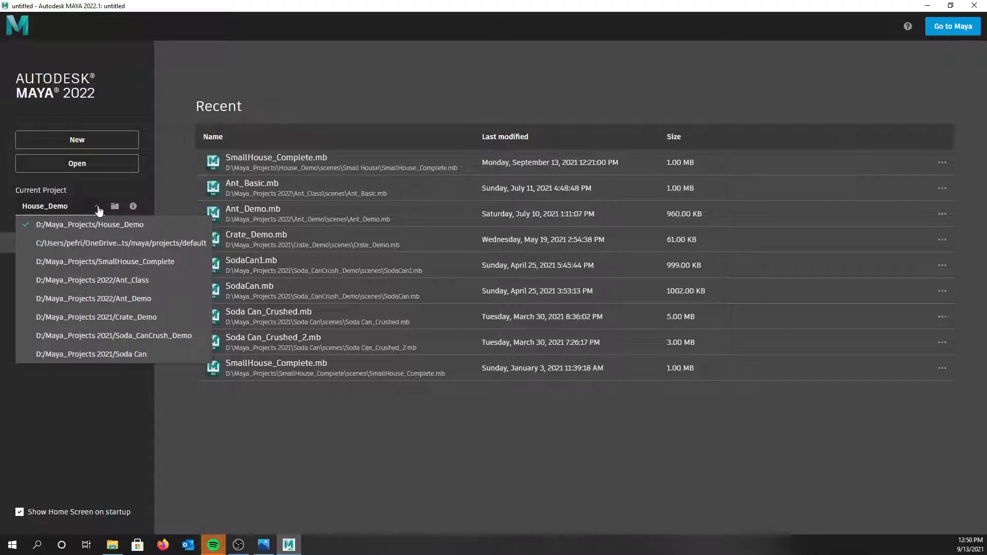
{"action": "left_click", "coordinate": [97, 207]}
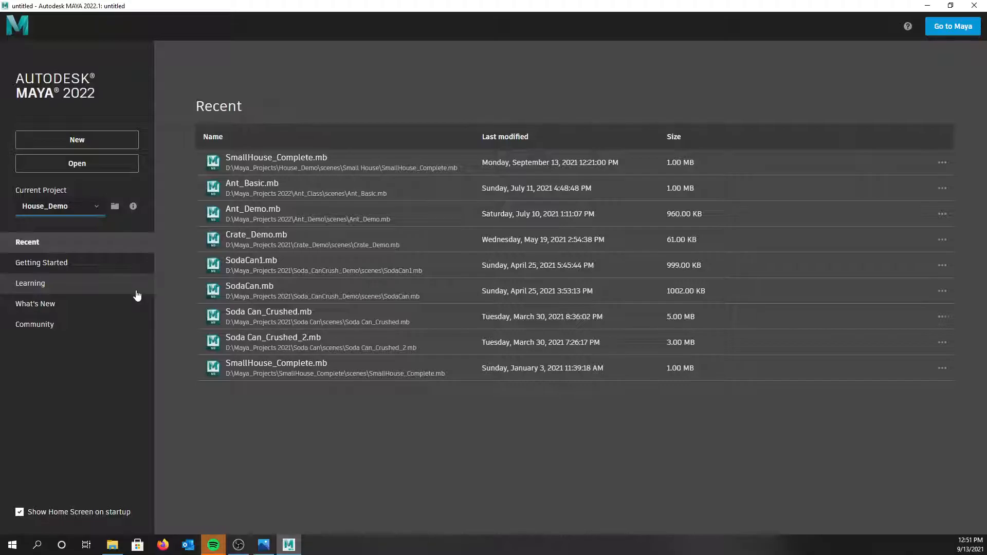
{"action": "left_click", "coordinate": [76, 144]}
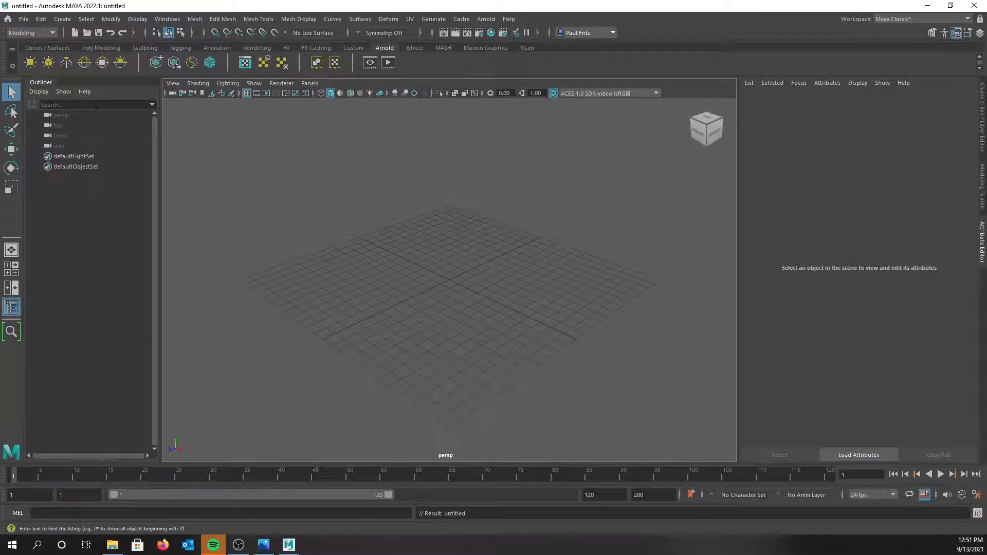
Create a new project named Simple_House in D:/Maya_Projects with the default folder locations
{"action": "left_click", "coordinate": [24, 20]}
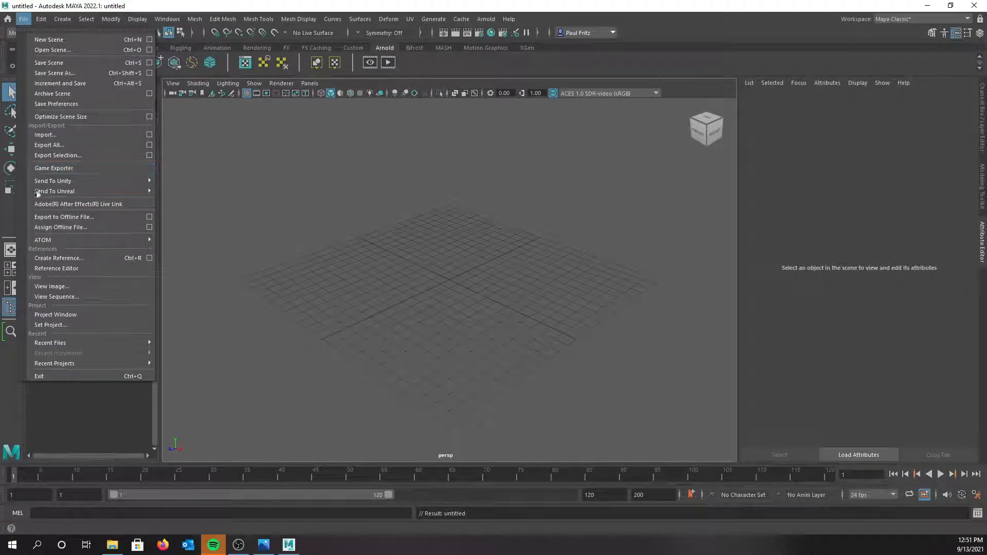
{"action": "left_click", "coordinate": [39, 315]}
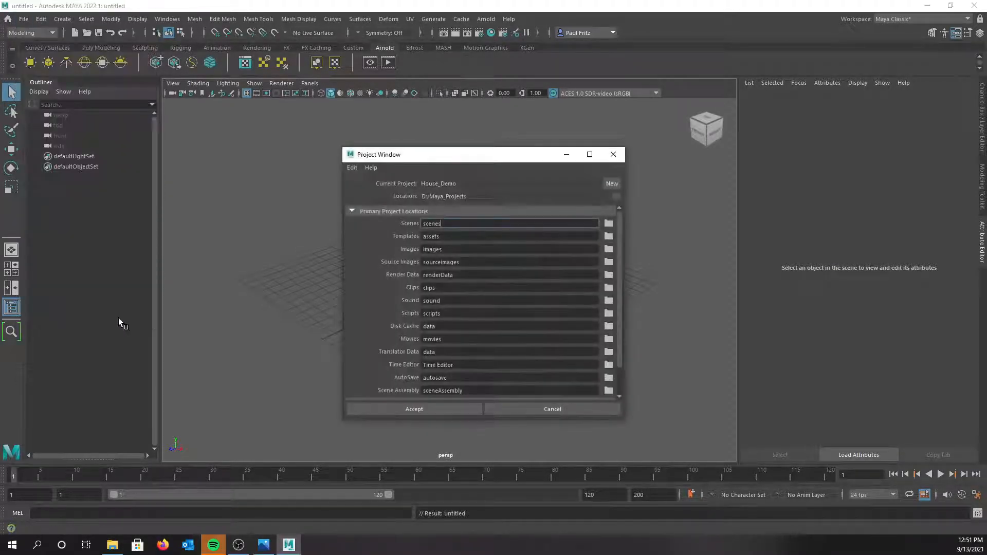
{"action": "left_click", "coordinate": [606, 182]}
{"action": "left_click", "coordinate": [536, 185]}
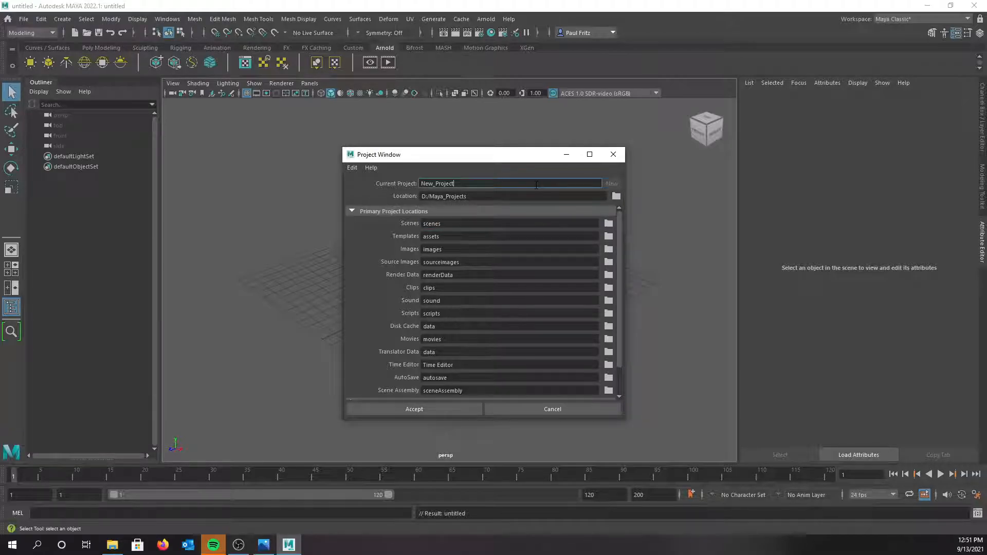
{"action": "key", "text": "BackSpace"}
{"action": "key", "text": "BackSpace"}
{"action": "key", "text": "BackSpace"}
{"action": "key", "text": "BackSpace"}
{"action": "key", "text": "BackSpace"}
{"action": "key", "text": "BackSpace"}
{"action": "key", "text": "BackSpace"}
{"action": "key", "text": "BackSpace"}
{"action": "key", "text": "BackSpace"}
{"action": "key", "text": "BackSpace"}
{"action": "type", "text": "Simple_Houjh"}
{"action": "key", "text": "BackSpace"}
{"action": "key", "text": "BackSpace"}
{"action": "type", "text": "s"}
{"action": "left_click", "coordinate": [443, 409]}
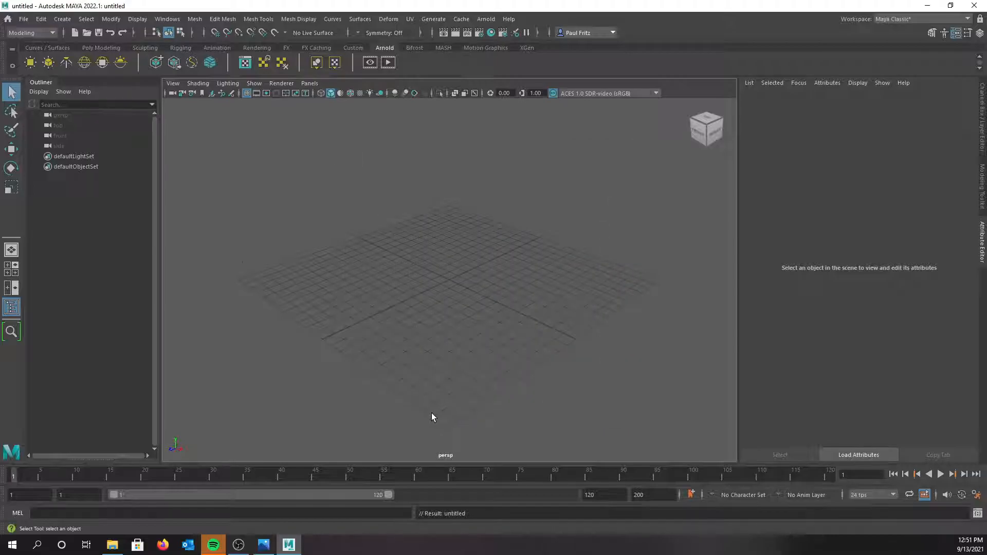
Set the Simple_House folder in D:\Maya_Projects as the current project
{"action": "left_click", "coordinate": [26, 20]}
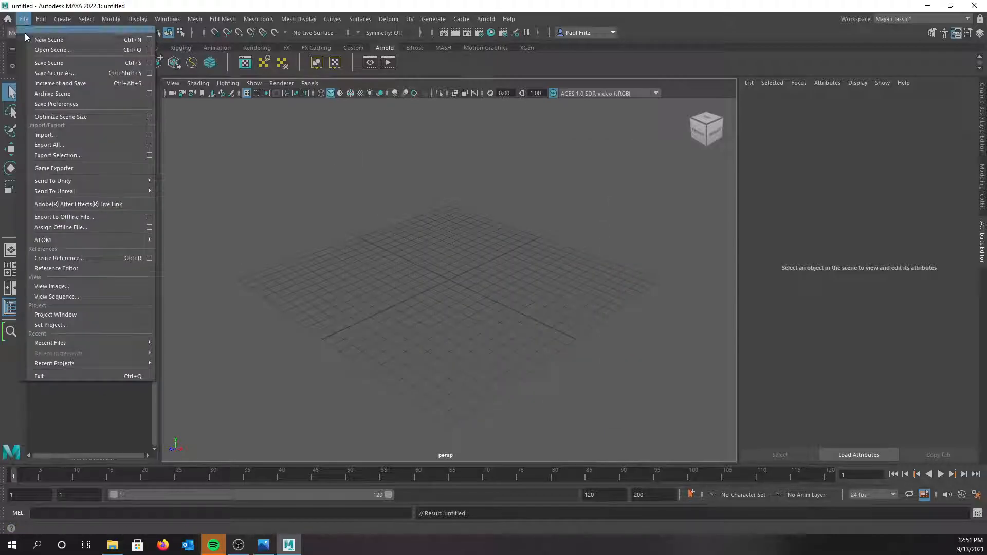
{"action": "left_click", "coordinate": [51, 322]}
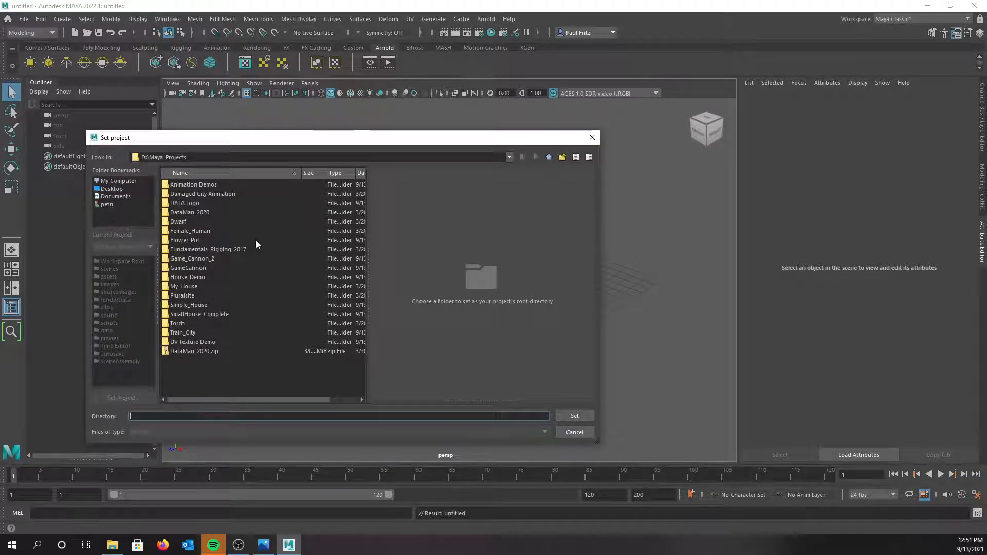
{"action": "left_click", "coordinate": [188, 306]}
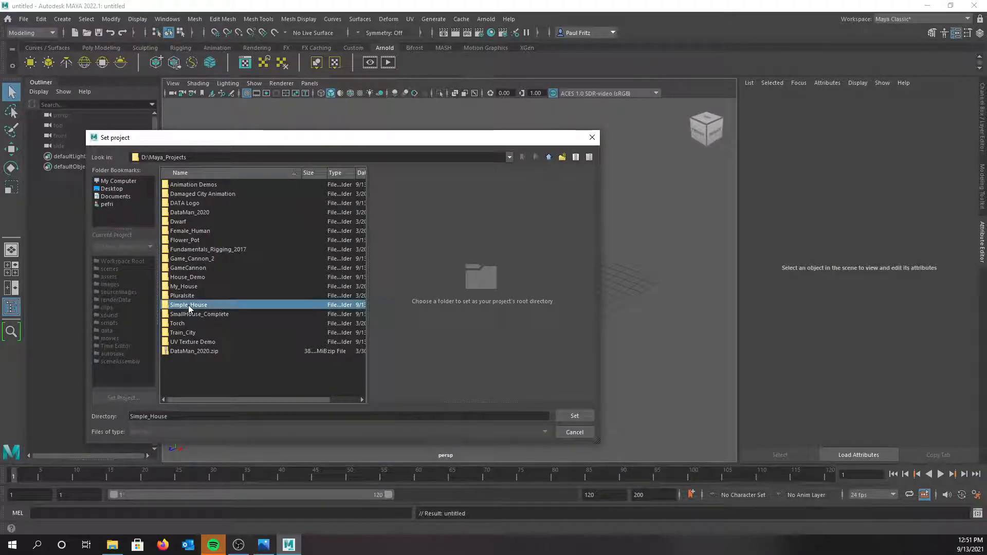
{"action": "left_click", "coordinate": [570, 416]}
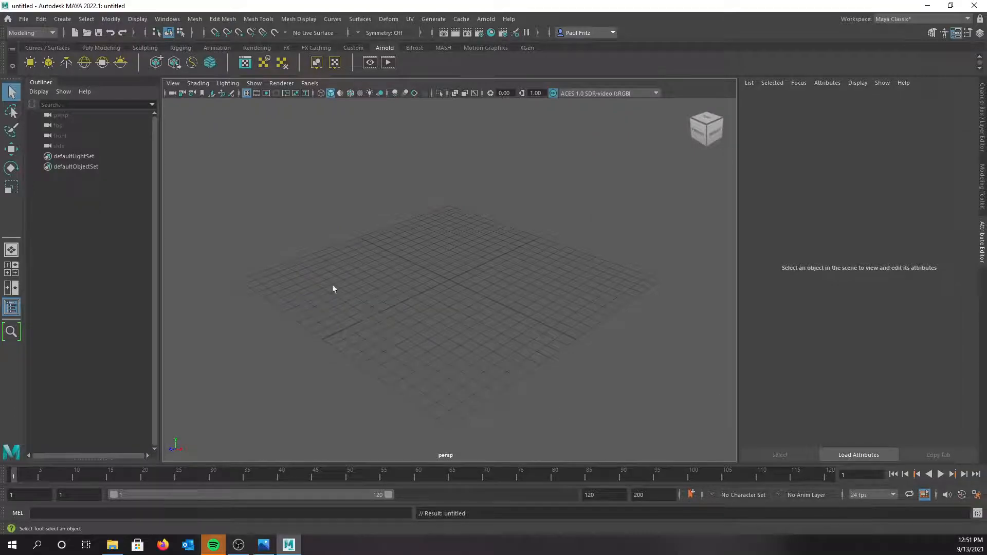
Save the empty scene as Simple_House_Model in the project's scenes folder, using the Maya Binary format
{"action": "left_click", "coordinate": [23, 20]}
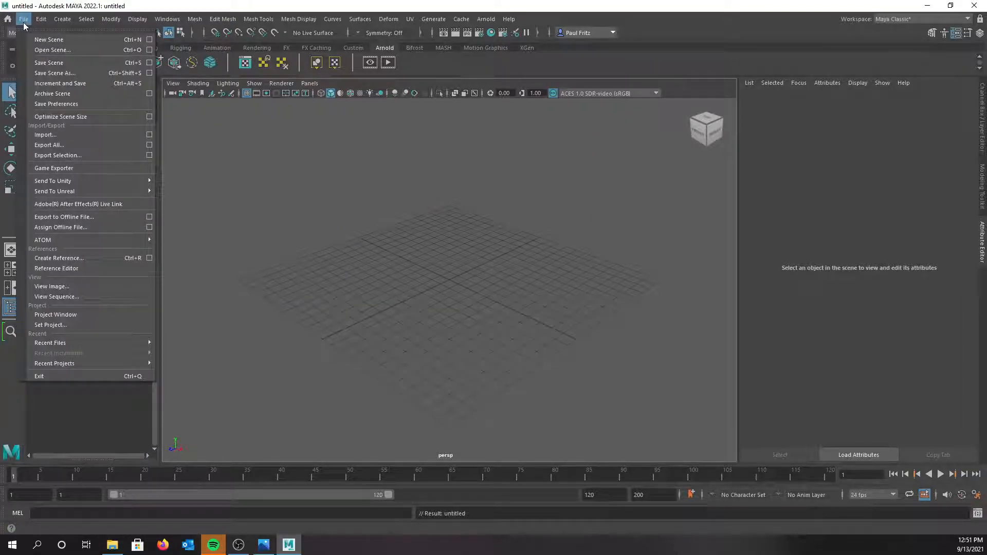
{"action": "left_click", "coordinate": [42, 75]}
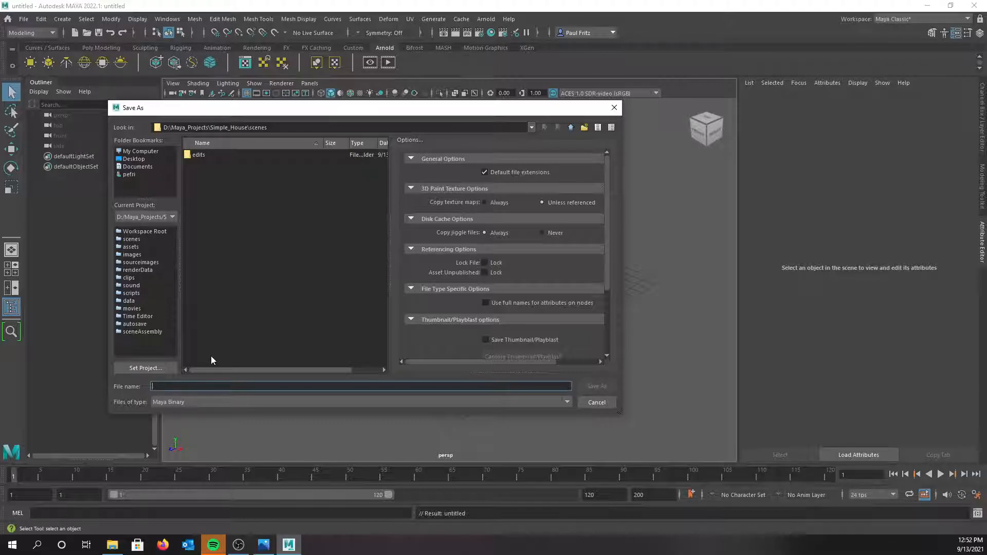
{"action": "type", "text": "Simple"}
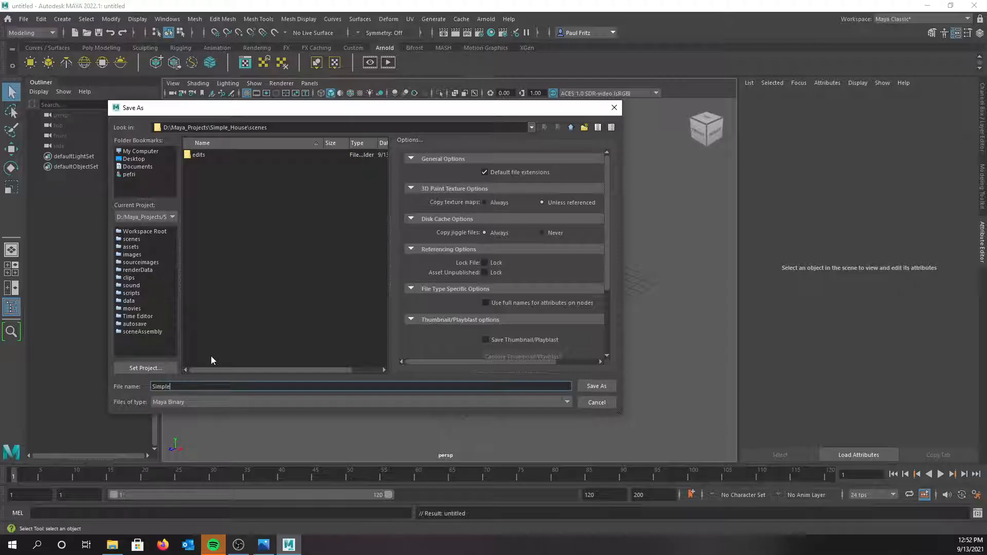
{"action": "type", "text": "_HO"}
{"action": "key", "text": "BackSpace"}
{"action": "key", "text": "BackSpace"}
{"action": "key", "text": "BackSpace"}
{"action": "key", "text": "BackSpace"}
{"action": "type", "text": "o"}
{"action": "key", "text": "Return"}
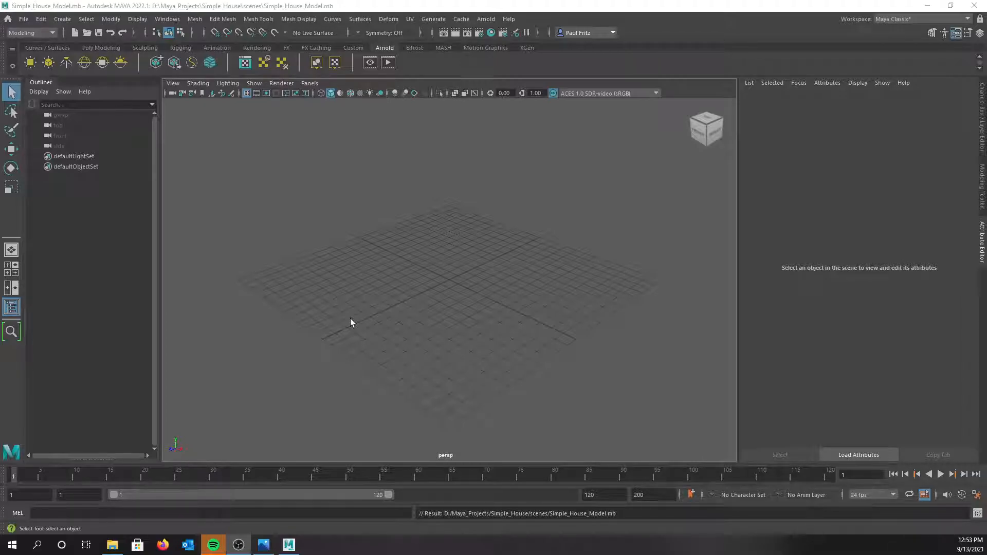
Bring up the poly modeling tools, then switch to Photos and examine the house's front wall, door and windows in SmallHouse.jpg
{"action": "left_click", "coordinate": [109, 48]}
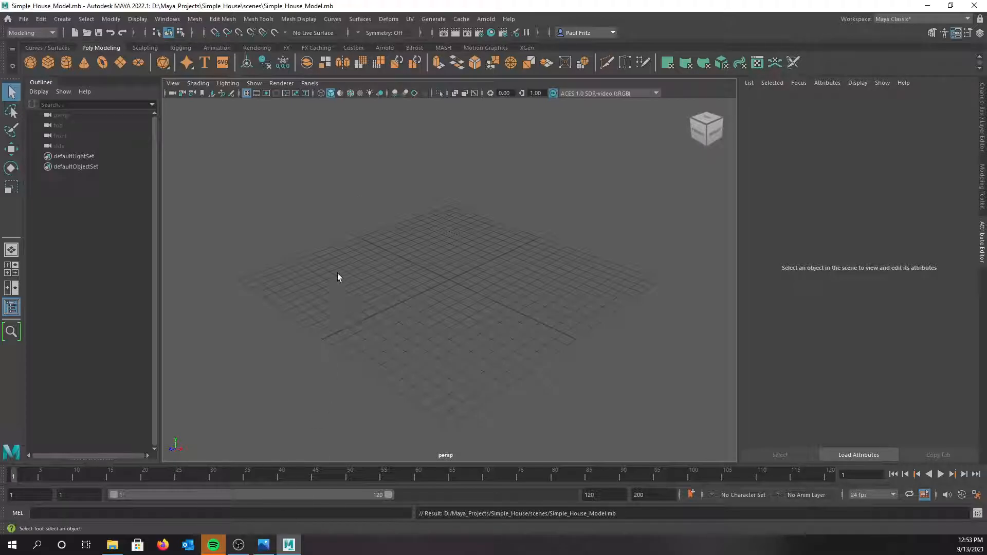
{"action": "left_click", "coordinate": [263, 545]}
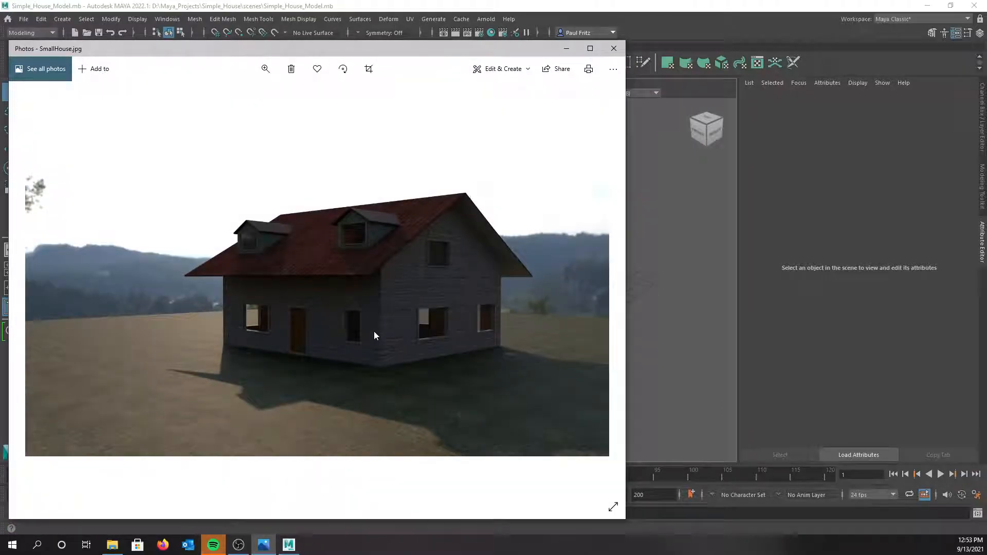
{"action": "scroll", "coordinate": [374, 319], "scroll_direction": "down", "scroll_amount": 1}
{"action": "scroll", "coordinate": [374, 320], "scroll_direction": "up", "scroll_amount": 1}
{"action": "left_click", "coordinate": [265, 69]}
{"action": "left_click_drag", "start_coordinate": [218, 96], "coordinate": [253, 95]}
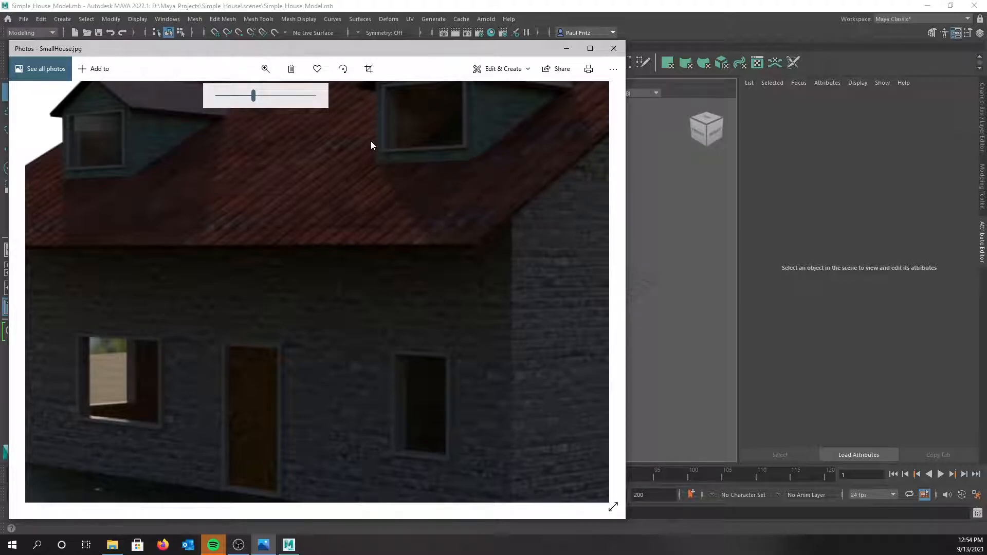
{"action": "left_click", "coordinate": [566, 48]}
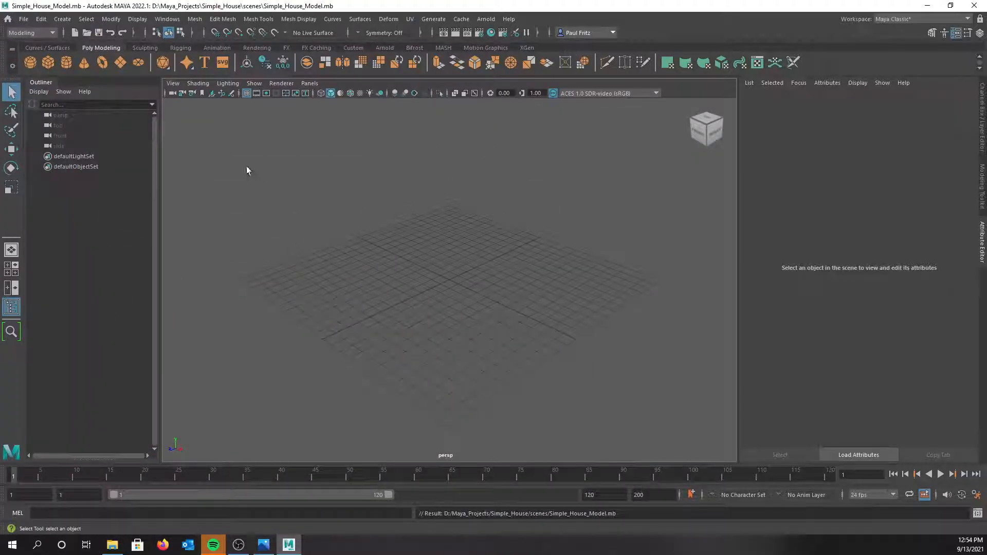
Create a polygon cube at the grid's centre and scale it uniformly to about 13
{"action": "left_click", "coordinate": [48, 63]}
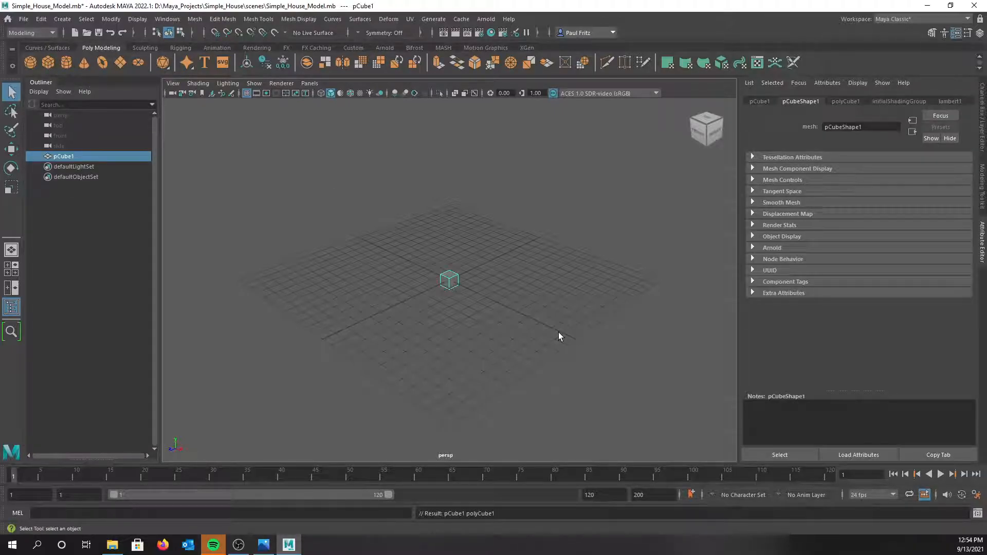
{"action": "key", "text": "r"}
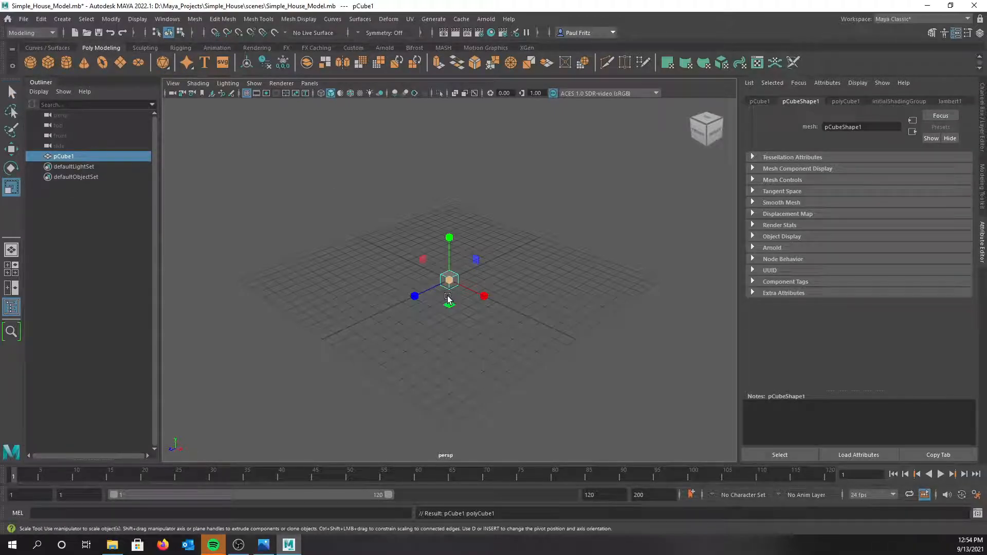
{"action": "left_click_drag", "start_coordinate": [450, 284], "coordinate": [579, 273]}
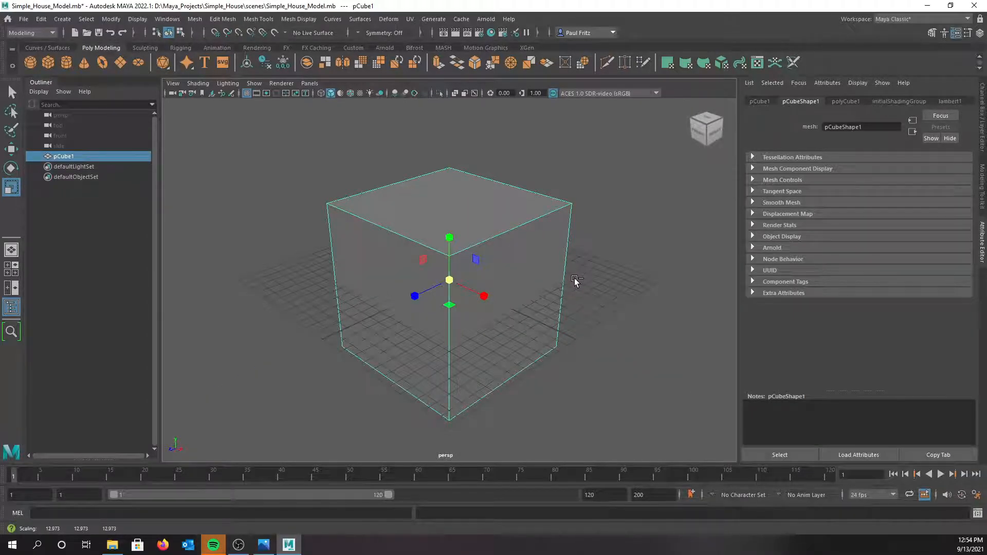
Undo the cube's uniform scaling and scale it equally along X and Z until it covers slightly more than the grid
{"action": "key", "text": "ctrl+z"}
{"action": "left_click_drag", "start_coordinate": [502, 279], "coordinate": [427, 317], "text": "alt"}
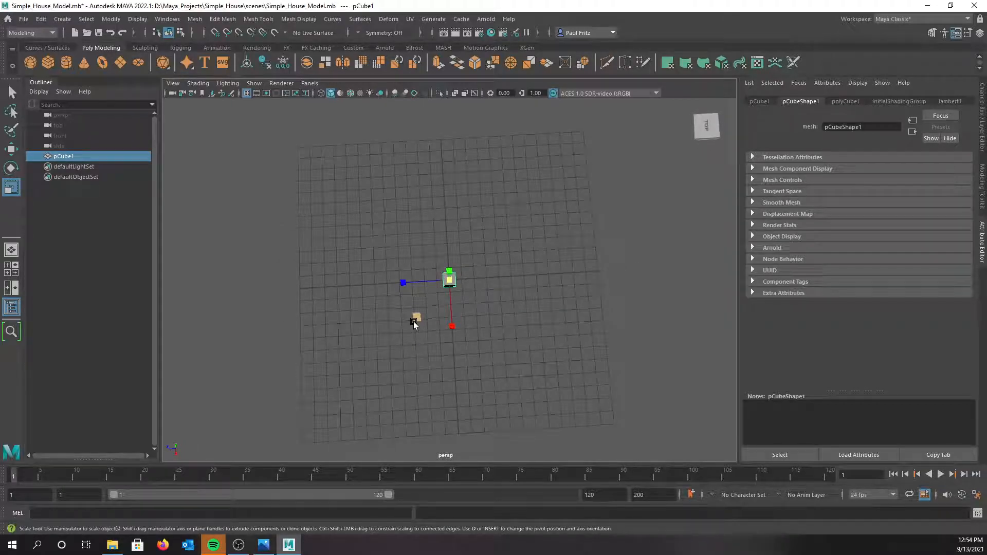
{"action": "left_click_drag", "start_coordinate": [415, 319], "coordinate": [47, 469]}
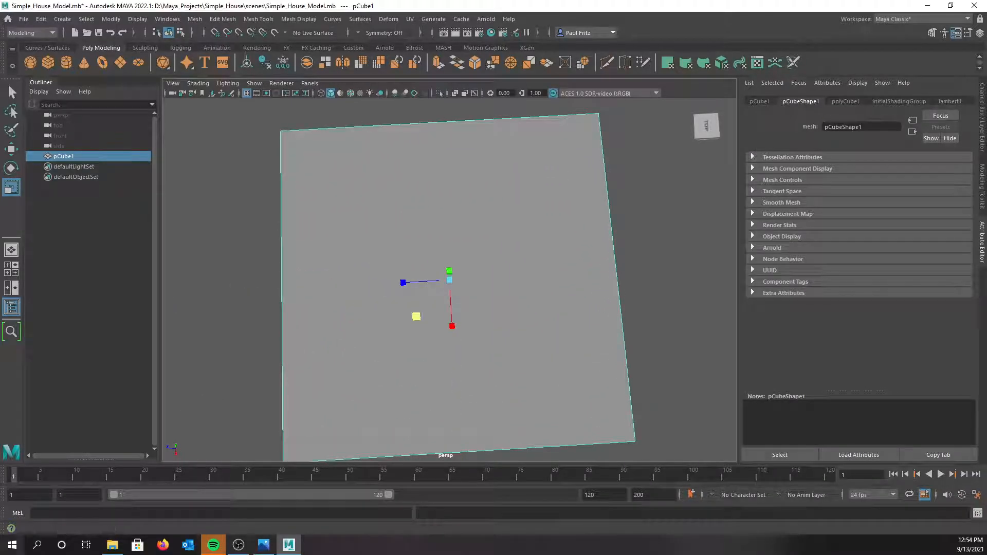
Scale the slab along X into a long rectangle and thin it along Y to form the house floor
{"action": "left_click_drag", "start_coordinate": [226, 392], "coordinate": [356, 307], "text": "alt"}
{"action": "left_click_drag", "start_coordinate": [495, 284], "coordinate": [470, 317]}
{"action": "scroll", "coordinate": [546, 287], "scroll_direction": "down", "scroll_amount": 4}
{"action": "left_click_drag", "start_coordinate": [310, 341], "coordinate": [437, 269], "text": "alt"}
{"action": "left_click_drag", "start_coordinate": [449, 235], "coordinate": [448, 255]}
{"action": "key", "text": "f"}
{"action": "left_click_drag", "start_coordinate": [319, 326], "coordinate": [352, 330], "text": "alt"}
{"action": "mouse_move", "coordinate": [359, 273]}
{"action": "left_mouse_down", "text": "alt"}
{"action": "mouse_move", "coordinate": [345, 298]}
{"action": "mouse_move", "coordinate": [371, 271]}
{"action": "left_mouse_up", "text": "alt"}
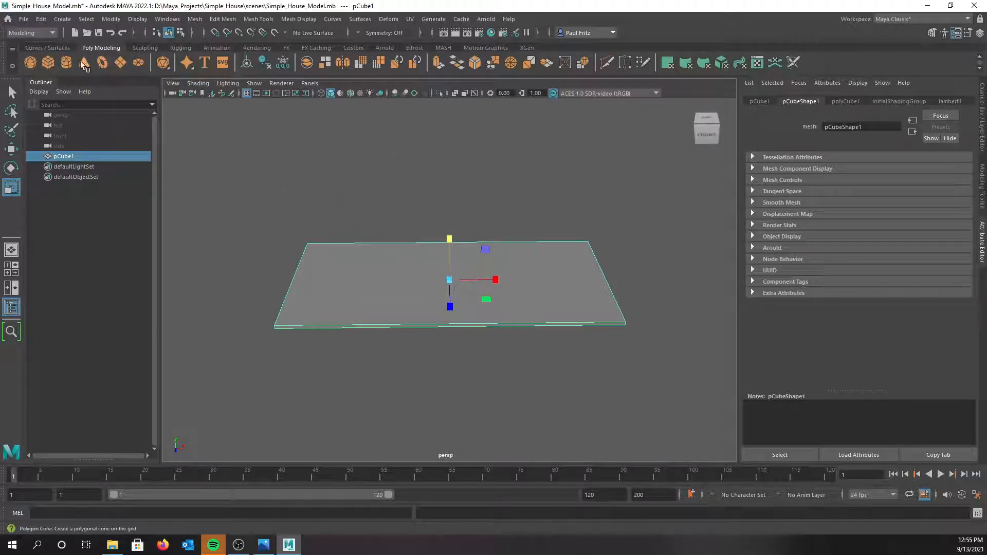
Create a second polygon cube at the origin and raise it onto the floor slab, to about 0.86 in Y
{"action": "left_click", "coordinate": [51, 63]}
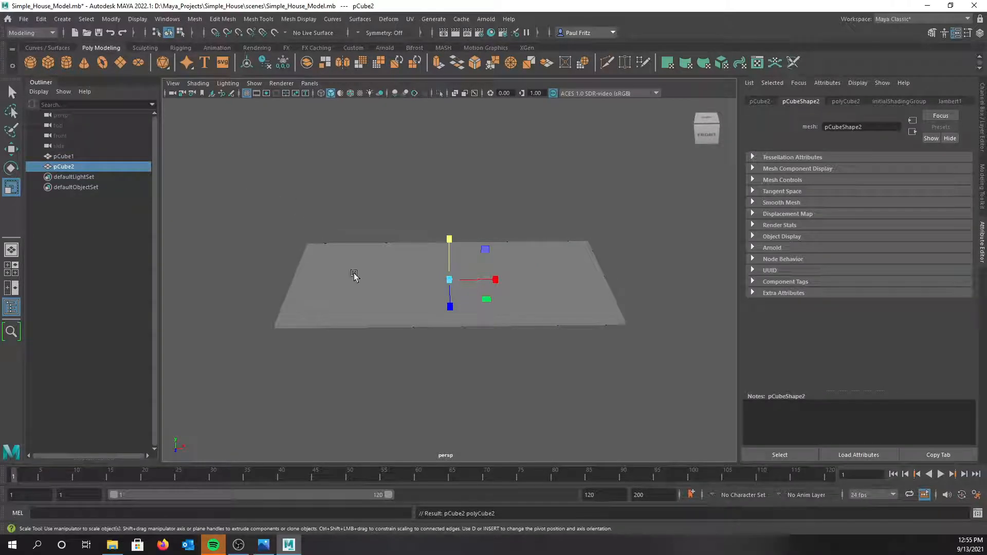
{"action": "scroll", "coordinate": [404, 324], "scroll_direction": "up", "scroll_amount": 2}
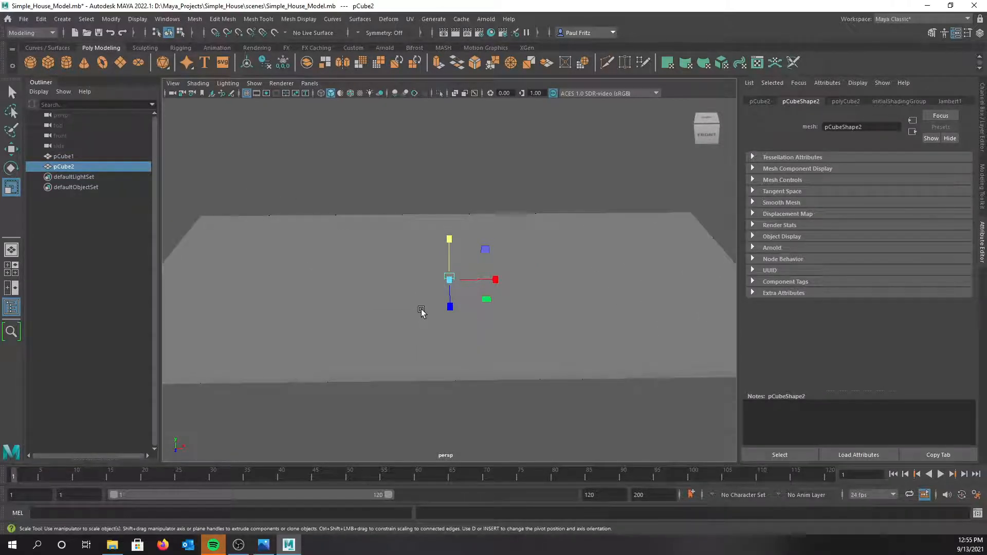
{"action": "scroll", "coordinate": [420, 311], "scroll_direction": "up", "scroll_amount": 2}
{"action": "key", "text": "w"}
{"action": "left_click_drag", "start_coordinate": [449, 245], "coordinate": [446, 233]}
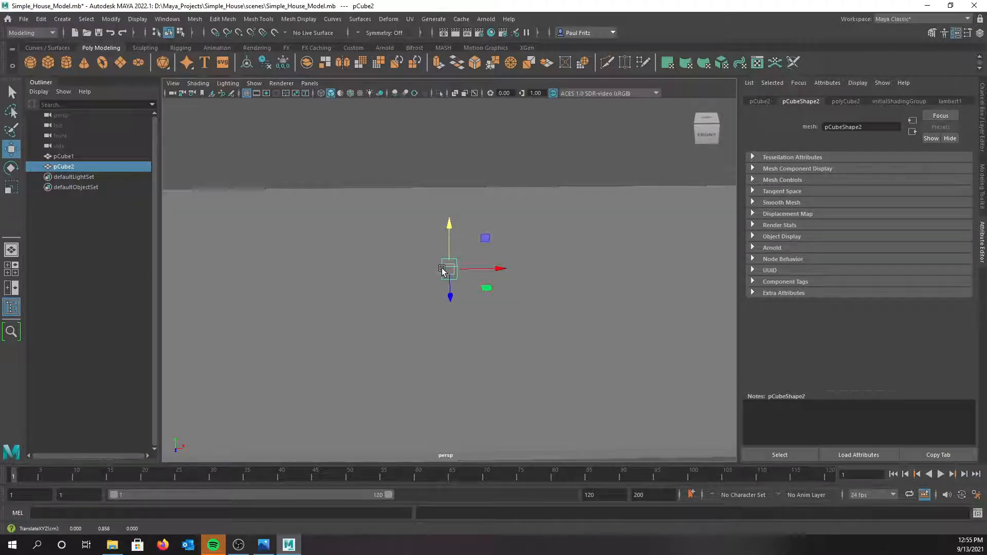
{"action": "double_click", "coordinate": [48, 62]}
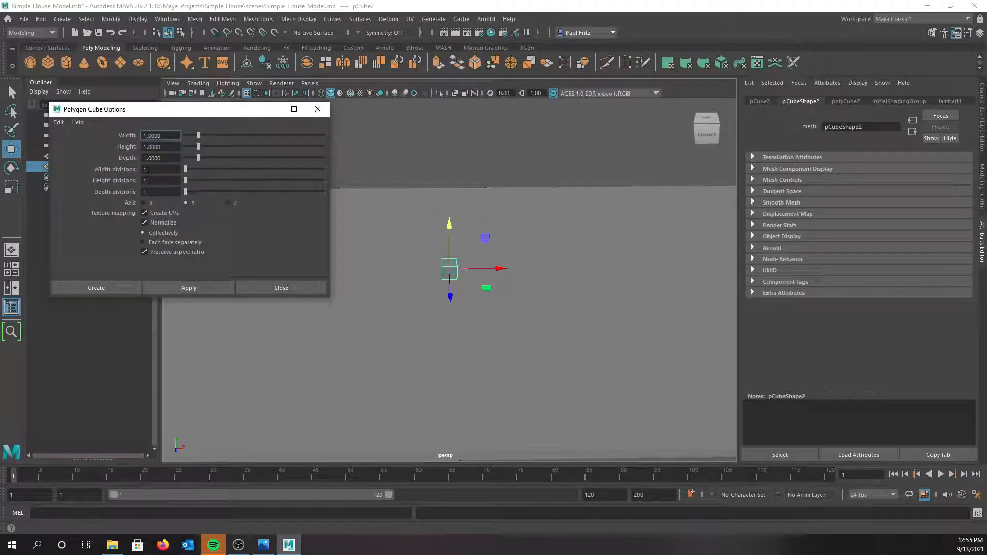
{"action": "left_click", "coordinate": [59, 124]}
{"action": "mouse_move", "coordinate": [77, 122]}
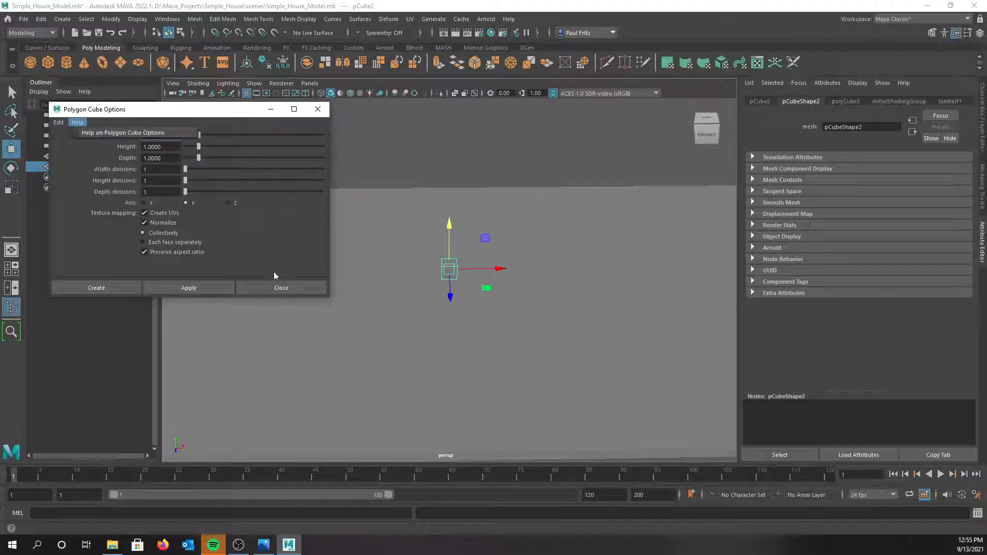
{"action": "left_click", "coordinate": [279, 288]}
Move the small cube along X to about -30.2, at one short end of the floor slab
{"action": "scroll", "coordinate": [391, 269], "scroll_direction": "down", "scroll_amount": 5}
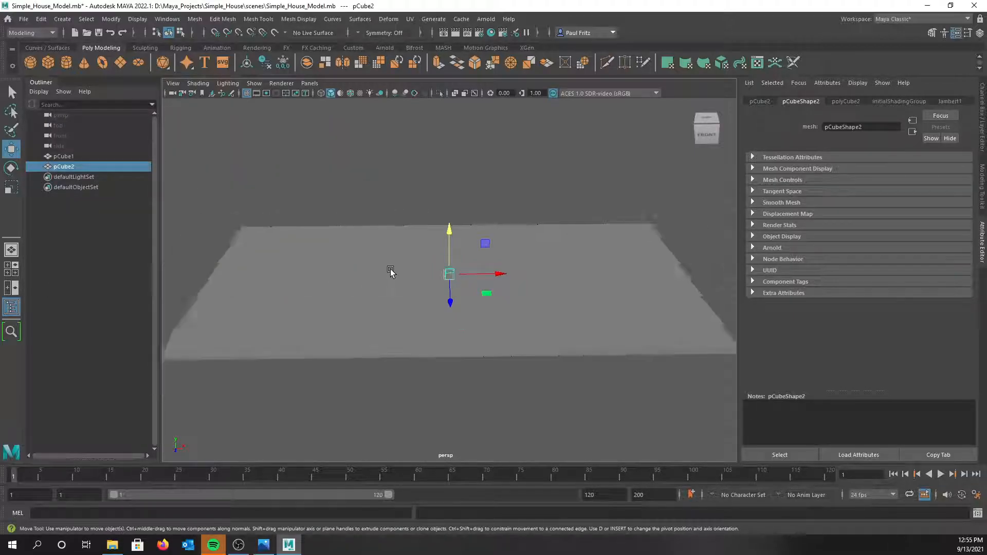
{"action": "scroll", "coordinate": [389, 267], "scroll_direction": "up", "scroll_amount": 3}
{"action": "scroll", "coordinate": [389, 270], "scroll_direction": "down", "scroll_amount": 1}
{"action": "left_click_drag", "start_coordinate": [357, 264], "coordinate": [262, 265], "text": "alt"}
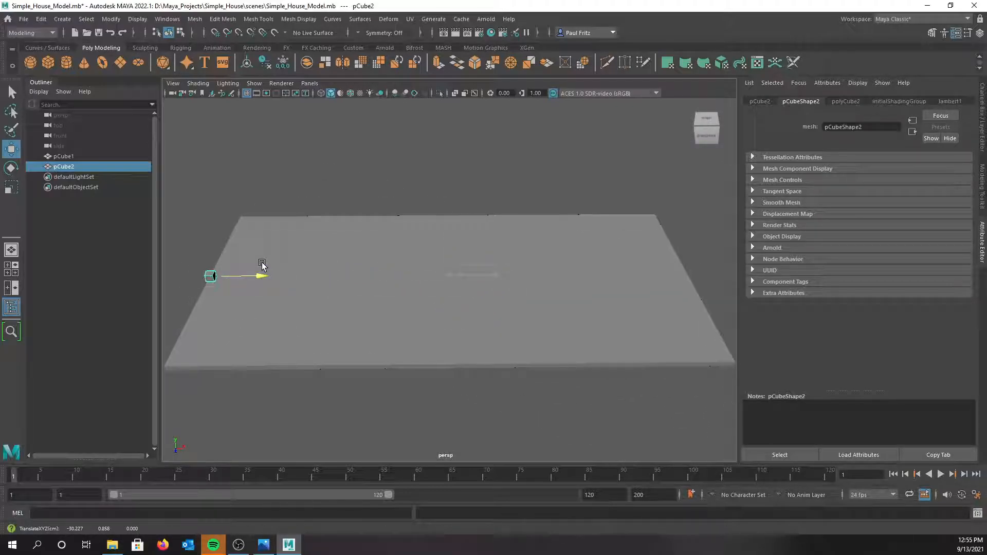
Scale the small cube equally in Y and Z to about 4.4, then raise it to about 2.9 in Y
{"action": "left_click_drag", "start_coordinate": [256, 300], "coordinate": [458, 289], "text": "alt"}
{"action": "mouse_move", "coordinate": [458, 288]}
{"action": "right_mouse_down", "text": "alt"}
{"action": "mouse_move", "coordinate": [465, 293]}
{"action": "mouse_move", "coordinate": [440, 293]}
{"action": "mouse_move", "coordinate": [469, 264]}
{"action": "mouse_move", "coordinate": [458, 271]}
{"action": "right_mouse_up", "text": "alt"}
{"action": "mouse_move", "coordinate": [436, 285]}
{"action": "left_mouse_down", "text": "alt"}
{"action": "mouse_move", "coordinate": [417, 304]}
{"action": "mouse_move", "coordinate": [390, 298]}
{"action": "mouse_move", "coordinate": [453, 286]}
{"action": "left_mouse_up", "text": "alt"}
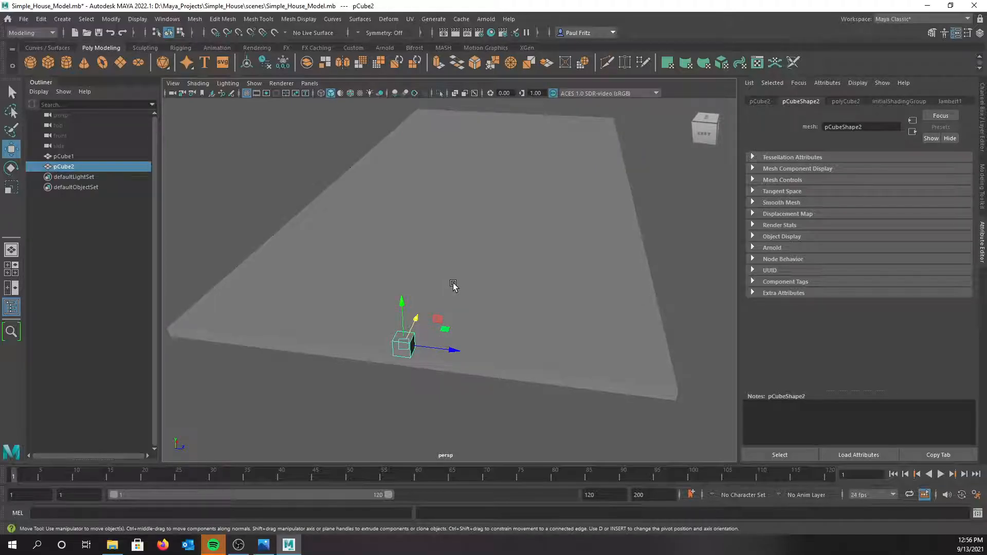
{"action": "key", "text": "r"}
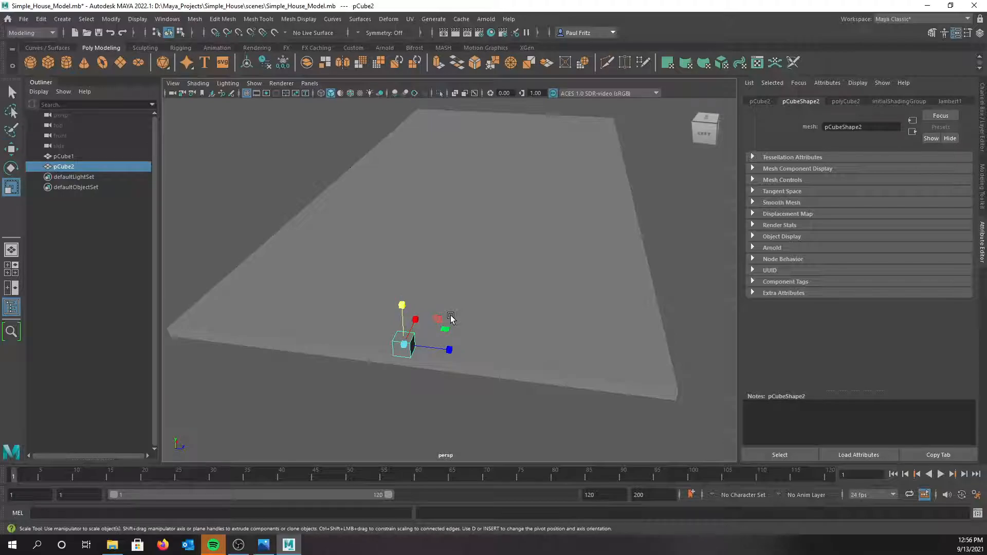
{"action": "left_click_drag", "start_coordinate": [435, 319], "coordinate": [506, 297]}
{"action": "key", "text": "w"}
{"action": "left_click_drag", "start_coordinate": [401, 307], "coordinate": [399, 267]}
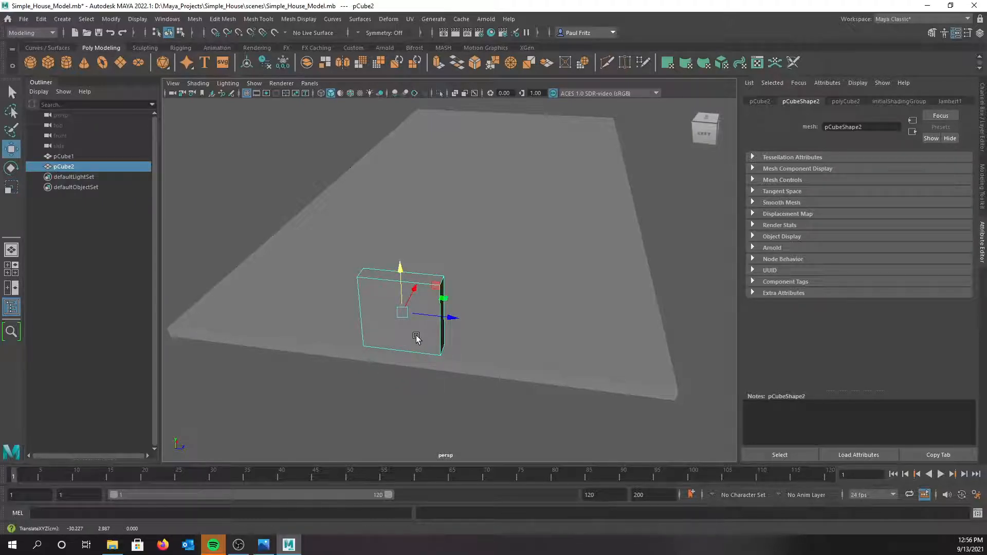
Scale the panel's height to about 6.44 and raise it so its base rests on the floor slab
{"action": "key", "text": "r"}
{"action": "left_click_drag", "start_coordinate": [398, 276], "coordinate": [399, 252]}
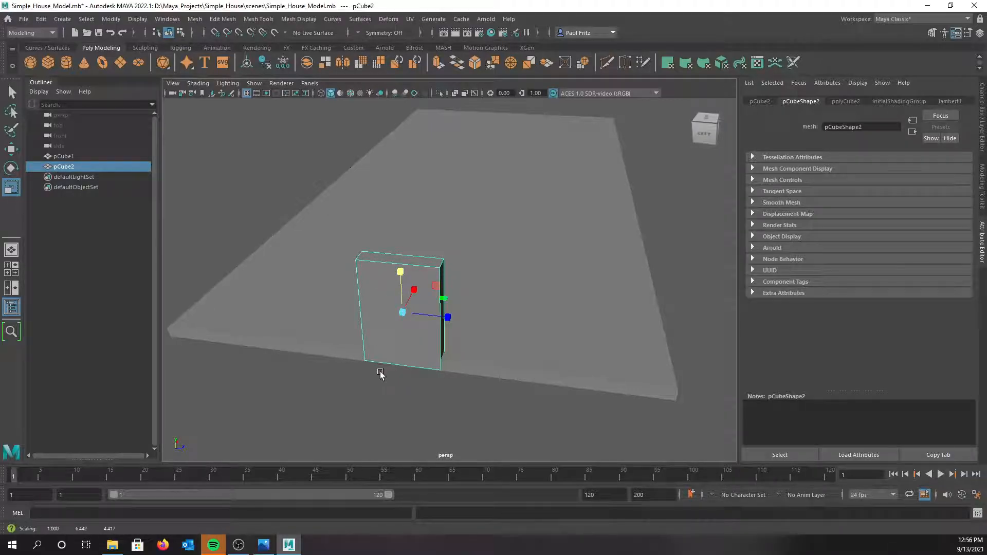
{"action": "left_click_drag", "start_coordinate": [385, 379], "coordinate": [410, 356], "text": "alt"}
{"action": "middle_click_drag", "start_coordinate": [410, 357], "coordinate": [395, 366], "text": "alt"}
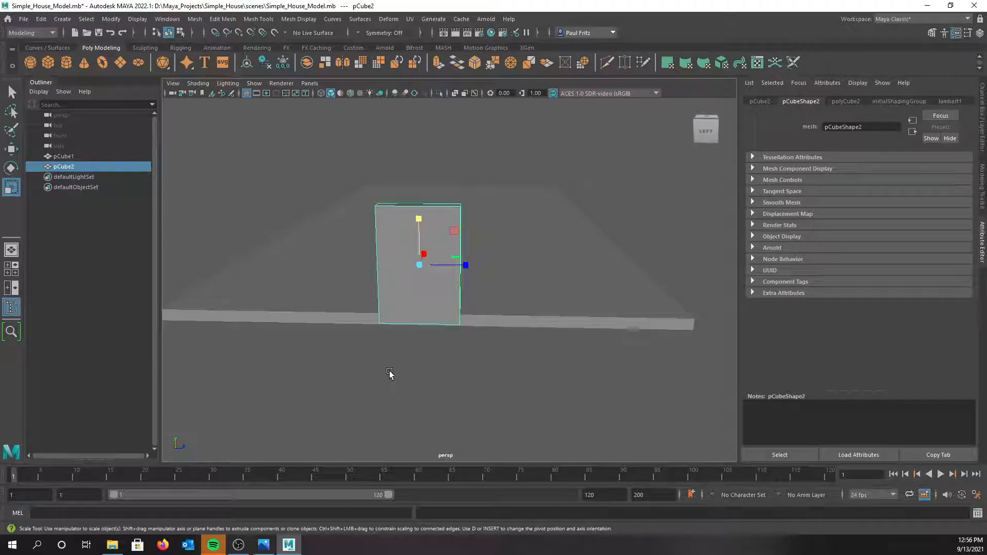
{"action": "key", "text": "w"}
{"action": "left_click_drag", "start_coordinate": [418, 236], "coordinate": [418, 225]}
Thin the wall panel along X and shift it toward the slab's outer edge, to about -30.44 in X
{"action": "left_click_drag", "start_coordinate": [449, 344], "coordinate": [301, 316], "text": "alt"}
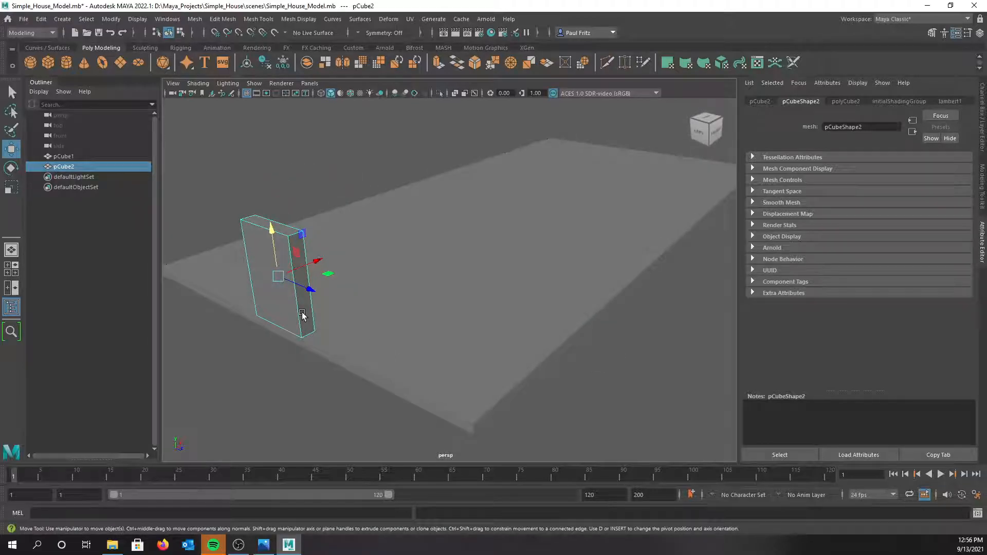
{"action": "key", "text": "r"}
{"action": "left_click_drag", "start_coordinate": [314, 261], "coordinate": [300, 280]}
{"action": "left_click_drag", "start_coordinate": [322, 346], "coordinate": [302, 346], "text": "alt"}
{"action": "key", "text": "w"}
{"action": "middle_click_drag", "start_coordinate": [303, 272], "coordinate": [298, 268]}
Make the wall panel taller along Y and raise it to about 5.19 so its base rests on the slab
{"action": "scroll", "coordinate": [279, 340], "scroll_direction": "down", "scroll_amount": 4}
{"action": "scroll", "coordinate": [291, 337], "scroll_direction": "up", "scroll_amount": 3}
{"action": "left_click_drag", "start_coordinate": [303, 365], "coordinate": [383, 364], "text": "alt"}
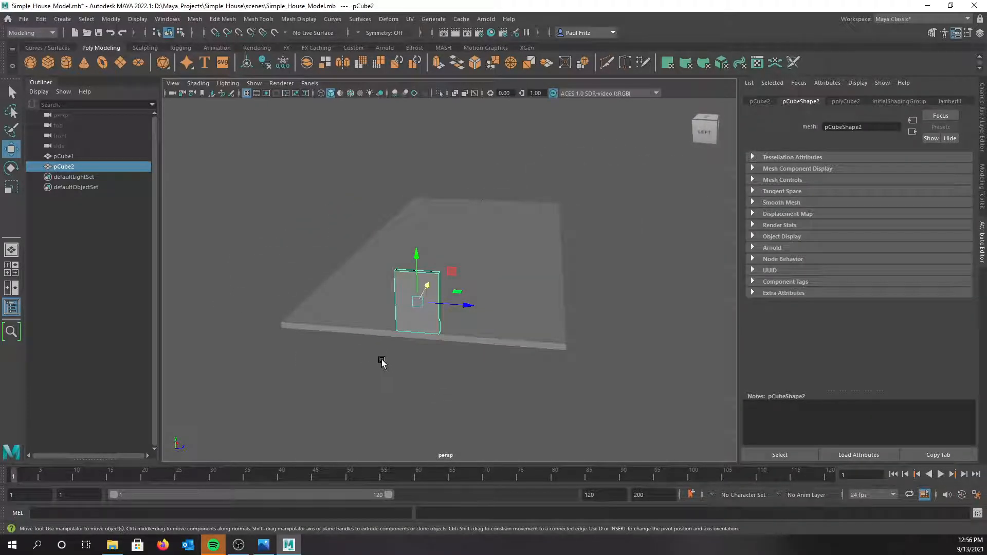
{"action": "key", "text": "r"}
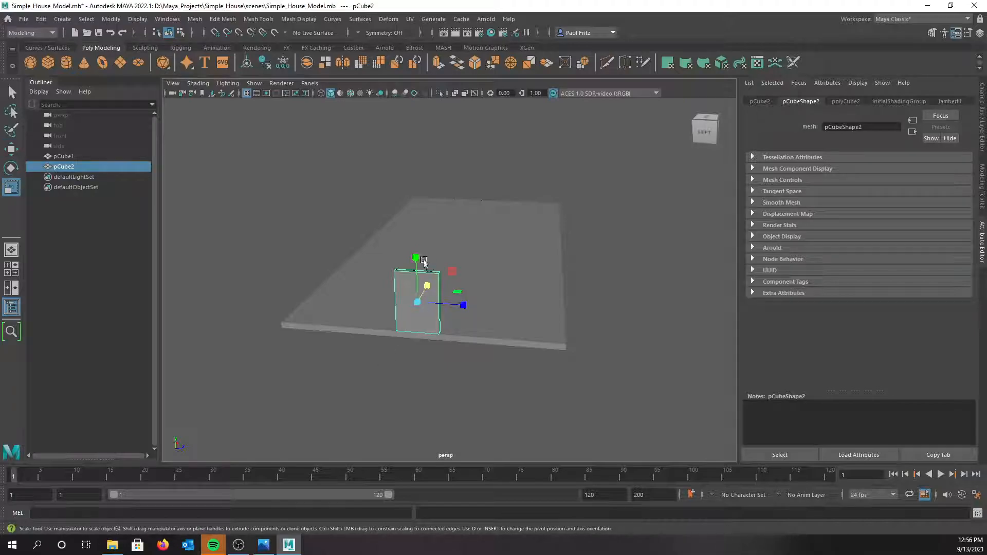
{"action": "left_click_drag", "start_coordinate": [418, 261], "coordinate": [417, 241]}
{"action": "key", "text": "w"}
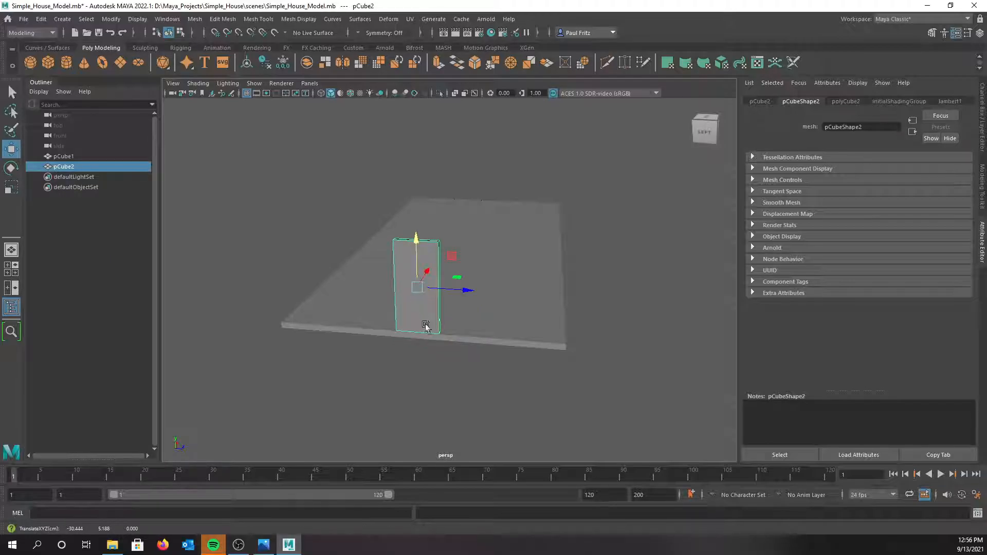
Stretch the wall panel along Z to span the full width of the floor slab's short end
{"action": "left_click_drag", "start_coordinate": [433, 355], "coordinate": [398, 352], "text": "alt"}
{"action": "key", "text": "r"}
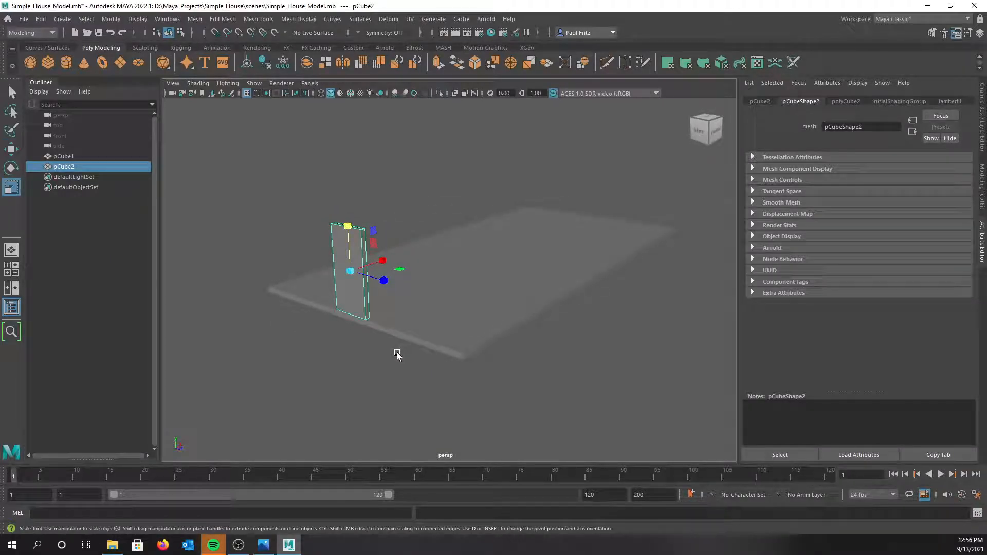
{"action": "left_click_drag", "start_coordinate": [380, 279], "coordinate": [653, 331]}
{"action": "left_click_drag", "start_coordinate": [257, 398], "coordinate": [335, 337], "text": "alt"}
Nudge the end wall along X to about -30.39 so its outer face lines up with the slab's edge
{"action": "key", "text": "w"}
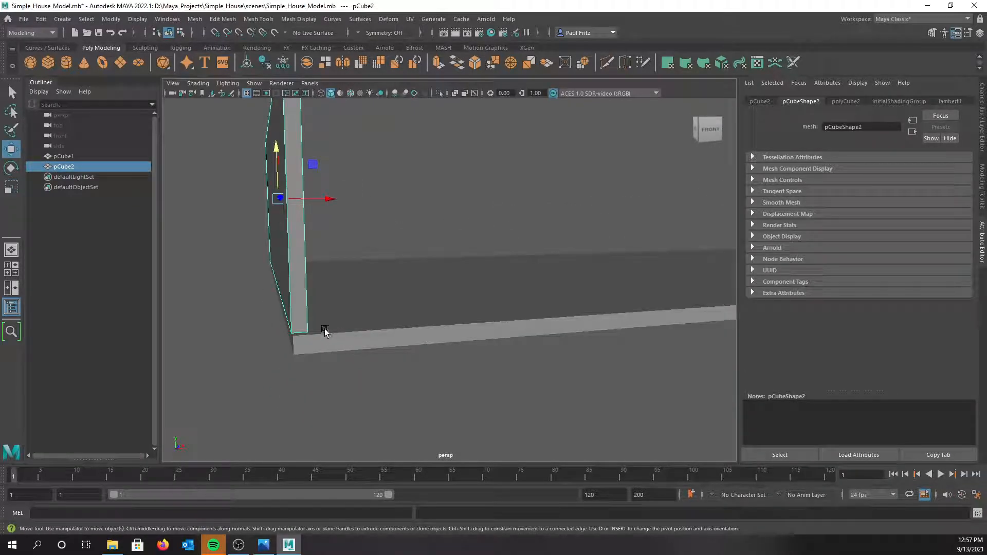
{"action": "left_click_drag", "start_coordinate": [329, 200], "coordinate": [330, 200]}
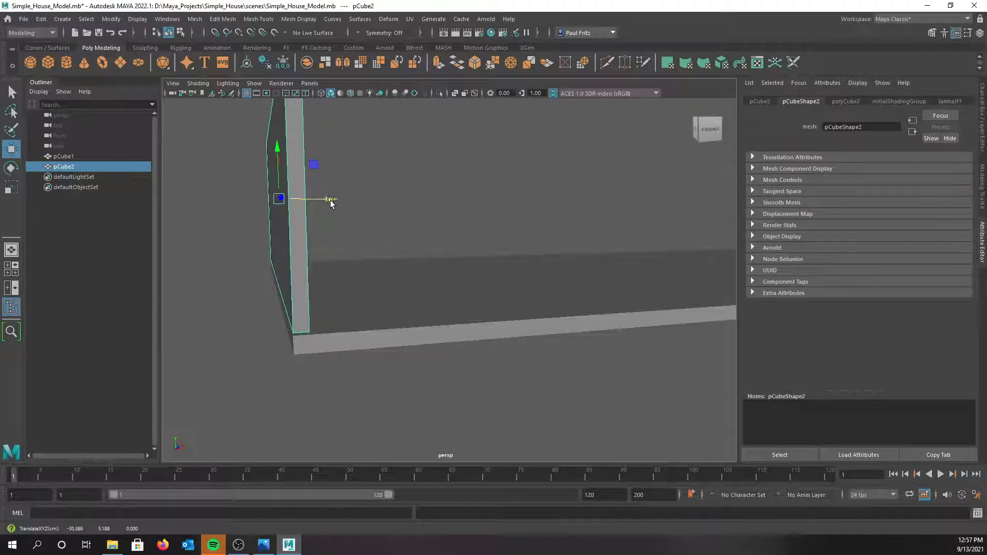
{"action": "left_click_drag", "start_coordinate": [239, 293], "coordinate": [360, 182], "text": "alt"}
{"action": "left_click_drag", "start_coordinate": [383, 292], "coordinate": [401, 324], "text": "alt"}
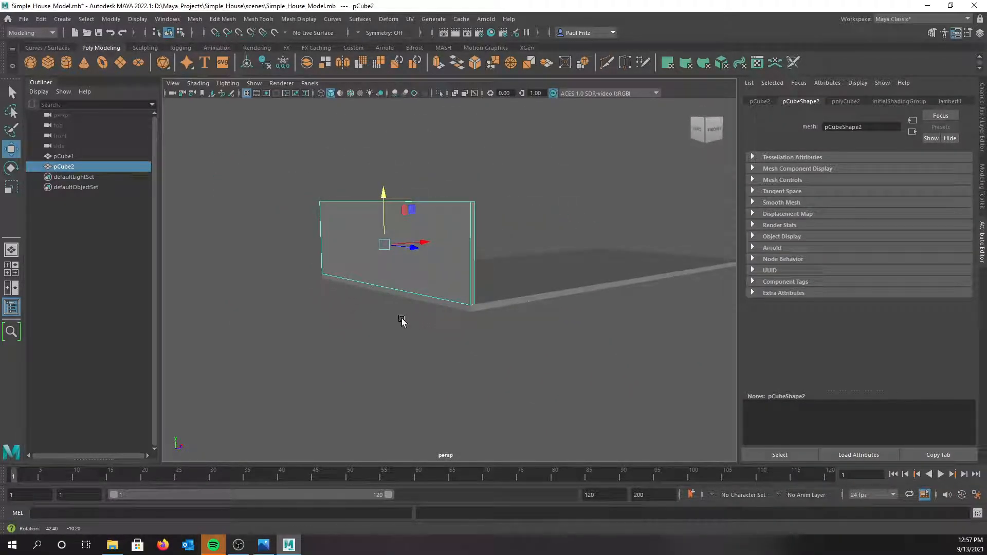
{"action": "left_click_drag", "start_coordinate": [461, 319], "coordinate": [485, 325], "text": "alt"}
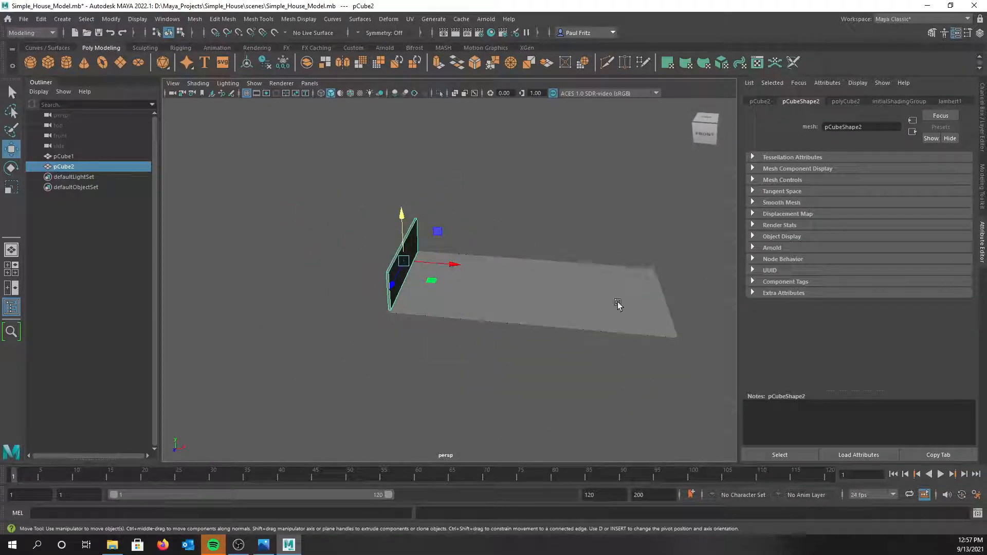
{"action": "left_click_drag", "start_coordinate": [614, 314], "coordinate": [597, 318], "text": "alt"}
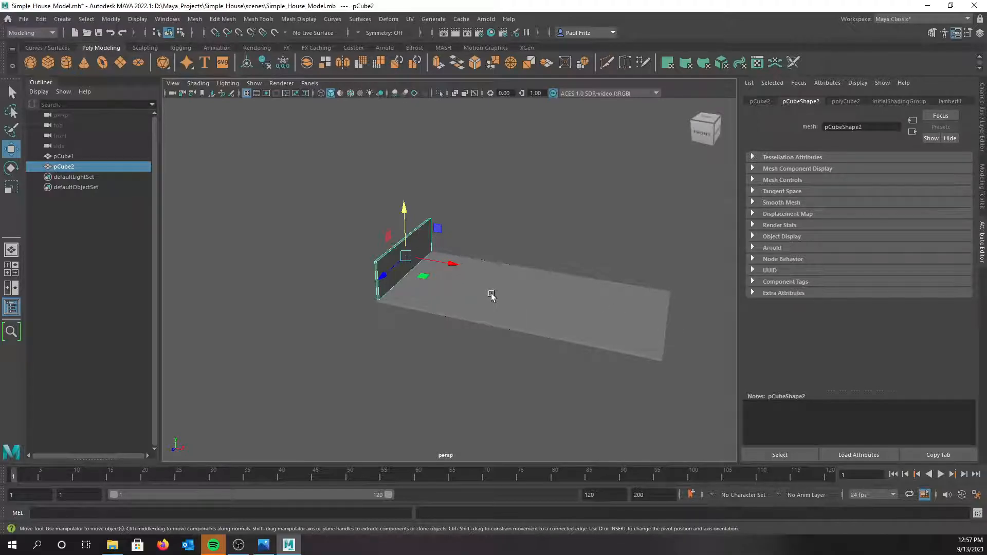
Activate the Insert Edge Loop tool on the end wall's inner side with its settings open and the relative distance option kept
{"action": "left_click_drag", "start_coordinate": [491, 295], "coordinate": [452, 295], "text": "alt"}
{"action": "scroll", "coordinate": [452, 295], "scroll_direction": "up", "scroll_amount": 3}
{"action": "middle_click_drag", "start_coordinate": [485, 273], "coordinate": [533, 313], "text": "alt"}
{"action": "left_click_drag", "start_coordinate": [533, 313], "coordinate": [460, 313], "text": "alt"}
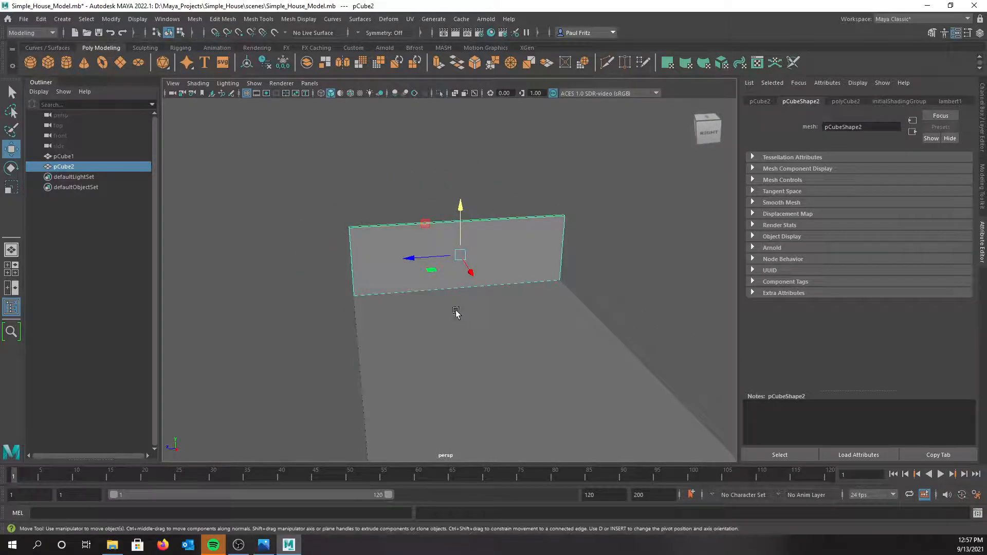
{"action": "middle_click_drag", "start_coordinate": [387, 324], "coordinate": [457, 372], "text": "alt"}
{"action": "scroll", "coordinate": [435, 352], "scroll_direction": "up", "scroll_amount": 3}
{"action": "left_click_drag", "start_coordinate": [434, 352], "coordinate": [431, 336], "text": "alt"}
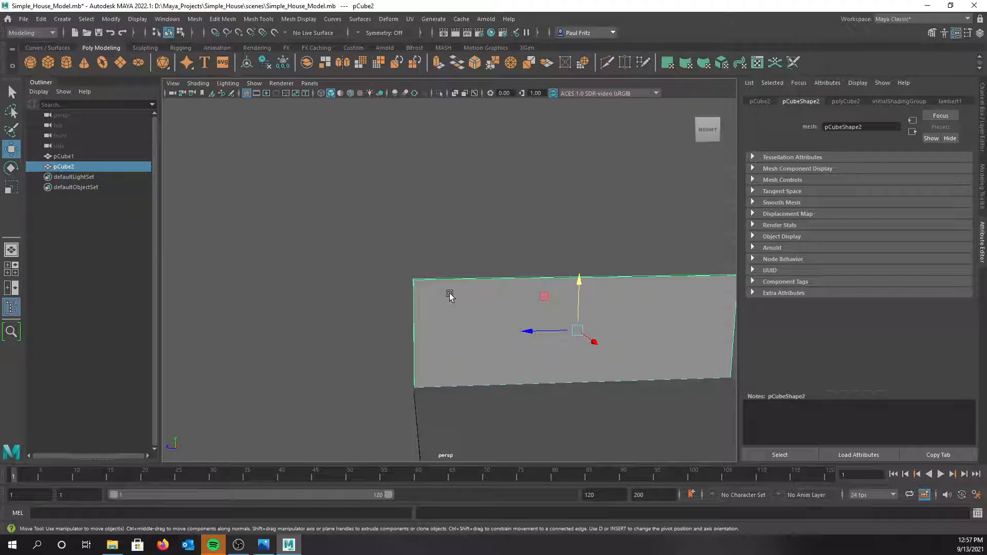
{"action": "right_click_drag", "start_coordinate": [439, 273], "coordinate": [414, 290], "text": "shift"}
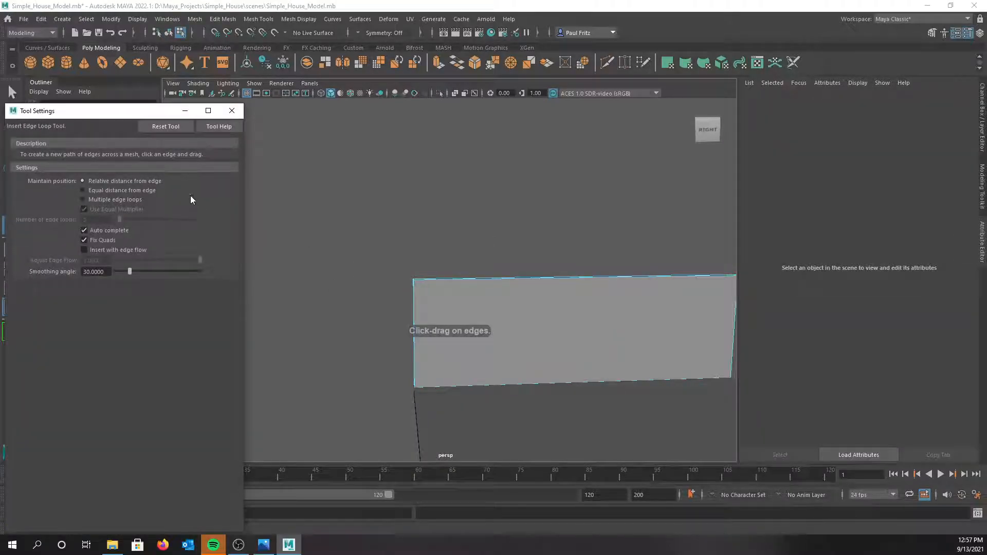
{"action": "left_click_drag", "start_coordinate": [71, 114], "coordinate": [138, 116]}
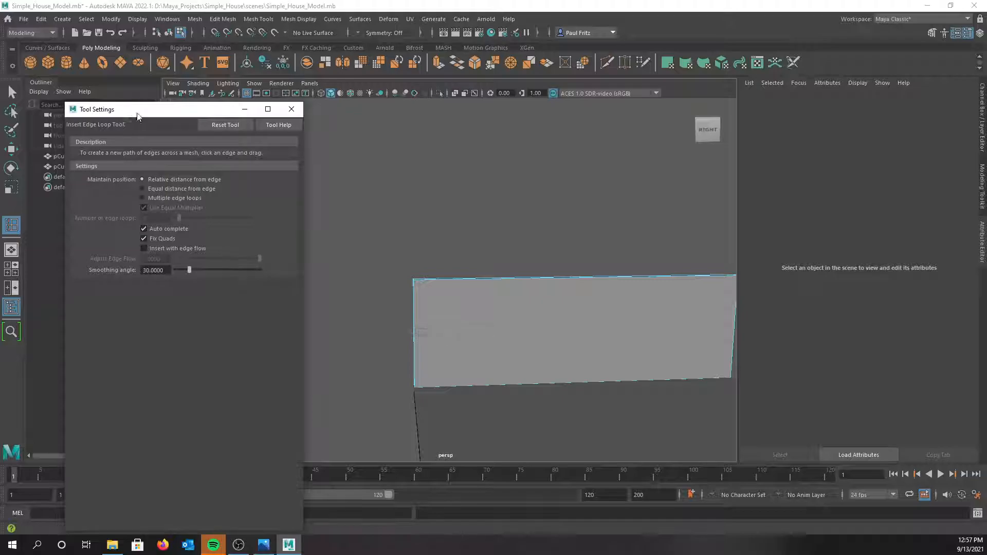
{"action": "left_click", "coordinate": [253, 19]}
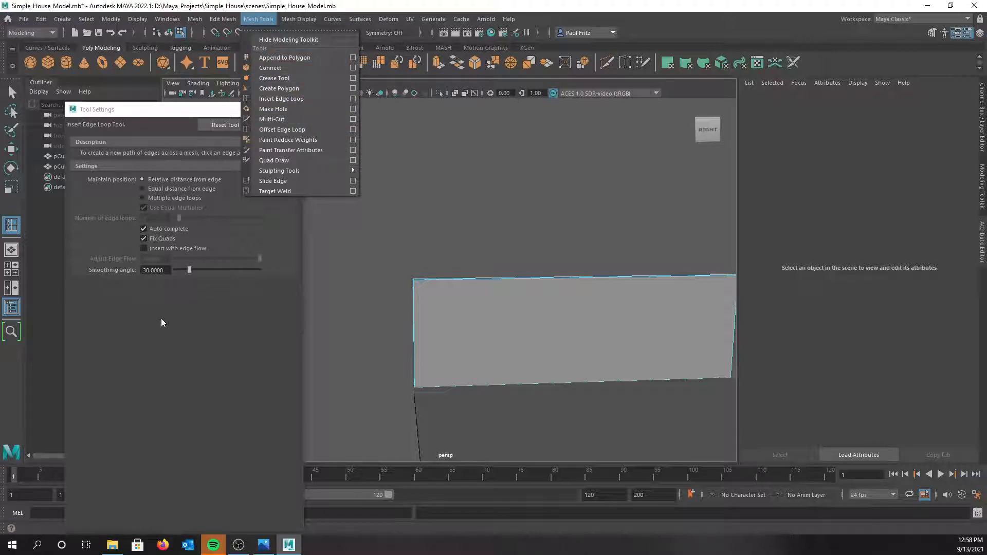
{"action": "left_click", "coordinate": [147, 117]}
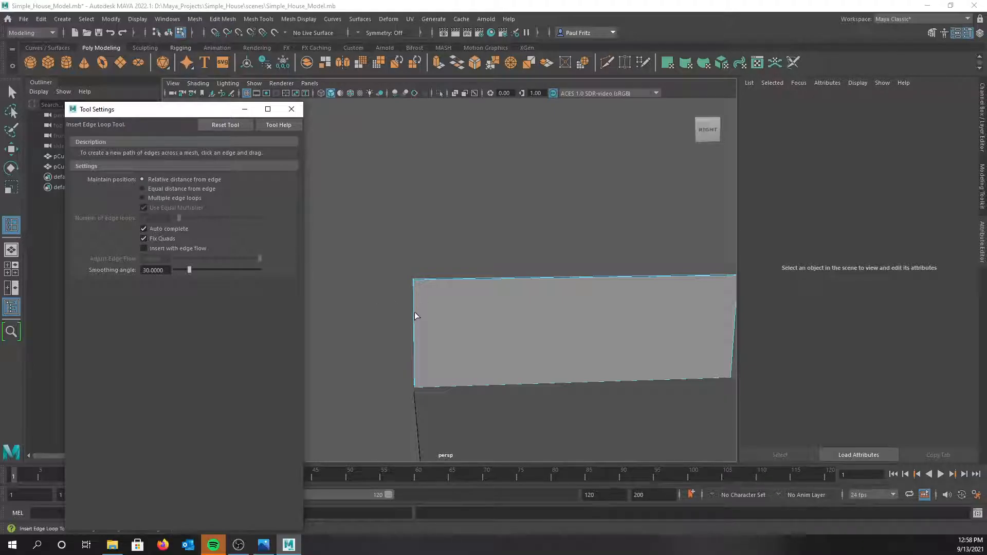
Insert one vertical edge loop close to each end of the end wall
{"action": "left_click_drag", "start_coordinate": [402, 311], "coordinate": [389, 303], "text": "alt"}
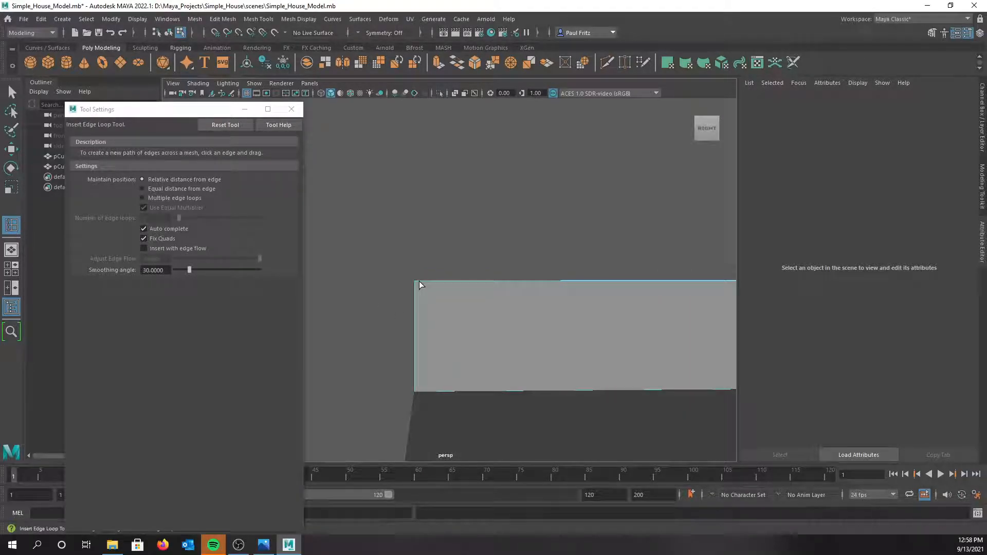
{"action": "left_click", "coordinate": [418, 281]}
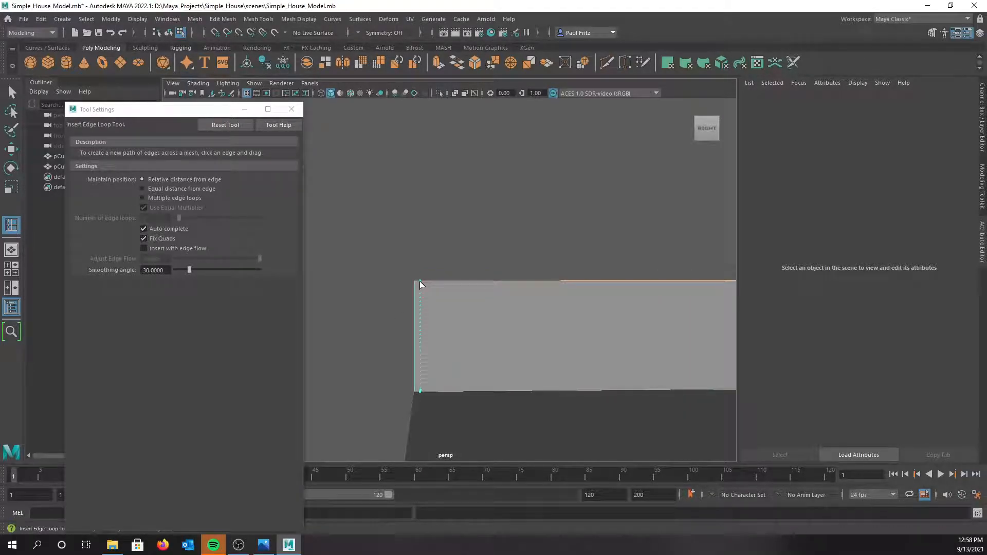
{"action": "left_click_drag", "start_coordinate": [420, 282], "coordinate": [422, 281]}
{"action": "left_click_drag", "start_coordinate": [366, 306], "coordinate": [485, 313], "text": "alt"}
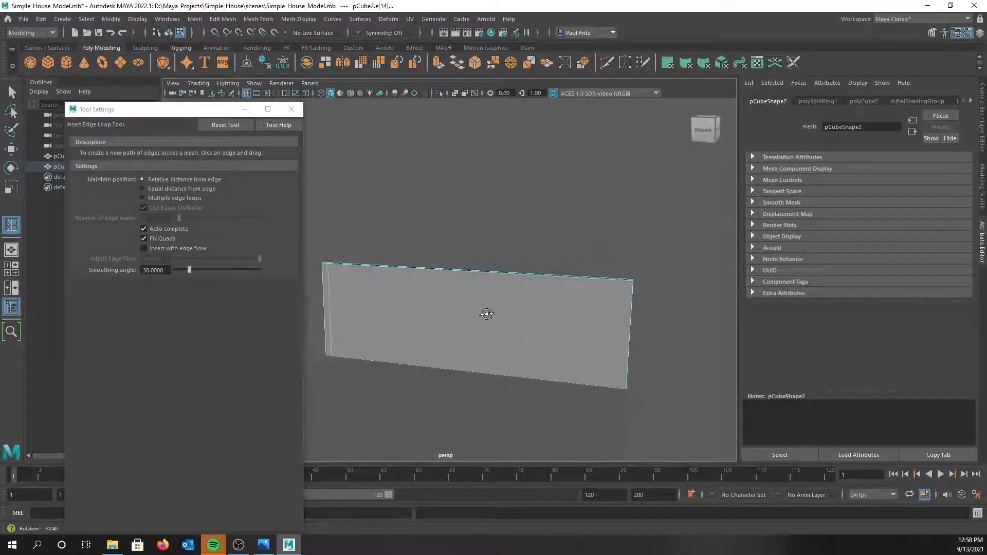
{"action": "left_click", "coordinate": [624, 281]}
{"action": "scroll", "coordinate": [519, 332], "scroll_direction": "down", "scroll_amount": 2}
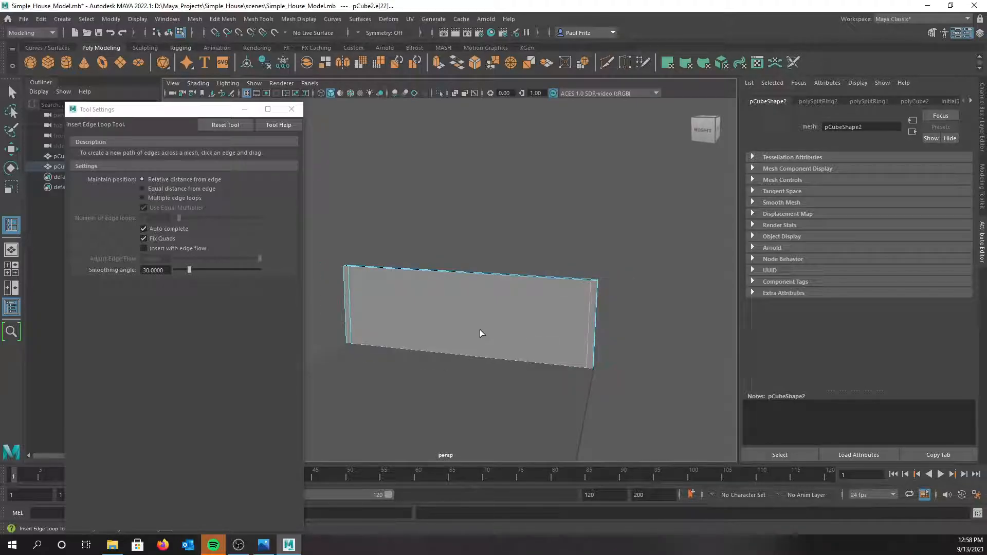
Nudge the vertical edge loop near one end of the end wall slightly outward along Z
{"action": "left_click_drag", "start_coordinate": [479, 329], "coordinate": [477, 337], "text": "alt"}
{"action": "middle_click_drag", "start_coordinate": [477, 338], "coordinate": [565, 366], "text": "alt"}
{"action": "left_click_drag", "start_coordinate": [565, 366], "coordinate": [452, 344], "text": "alt"}
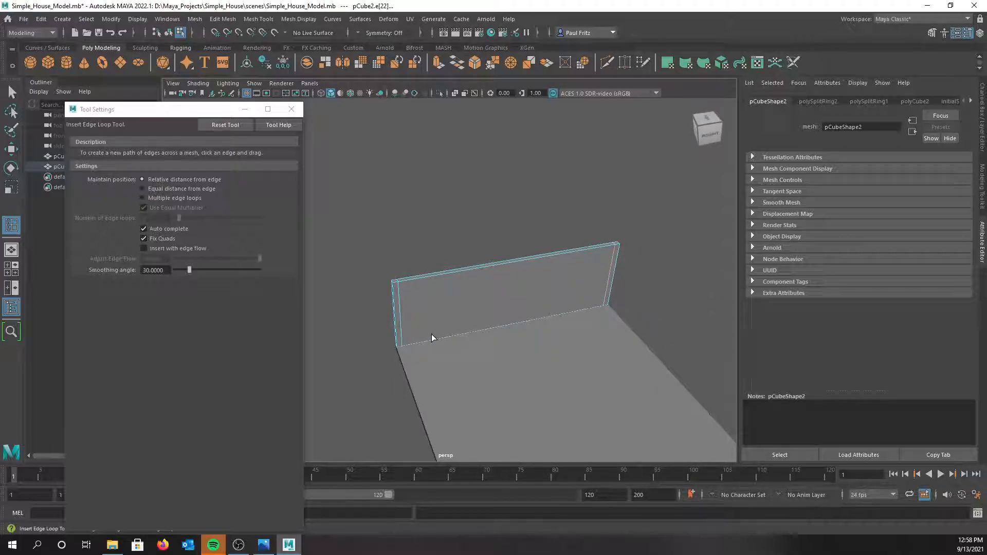
{"action": "key", "text": "q"}
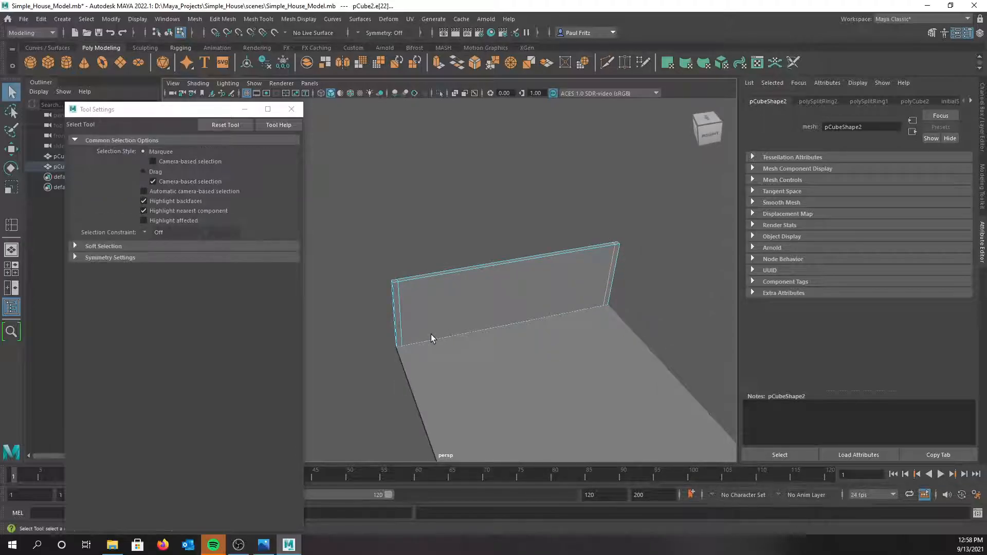
{"action": "left_click", "coordinate": [400, 312]}
{"action": "key", "text": "w"}
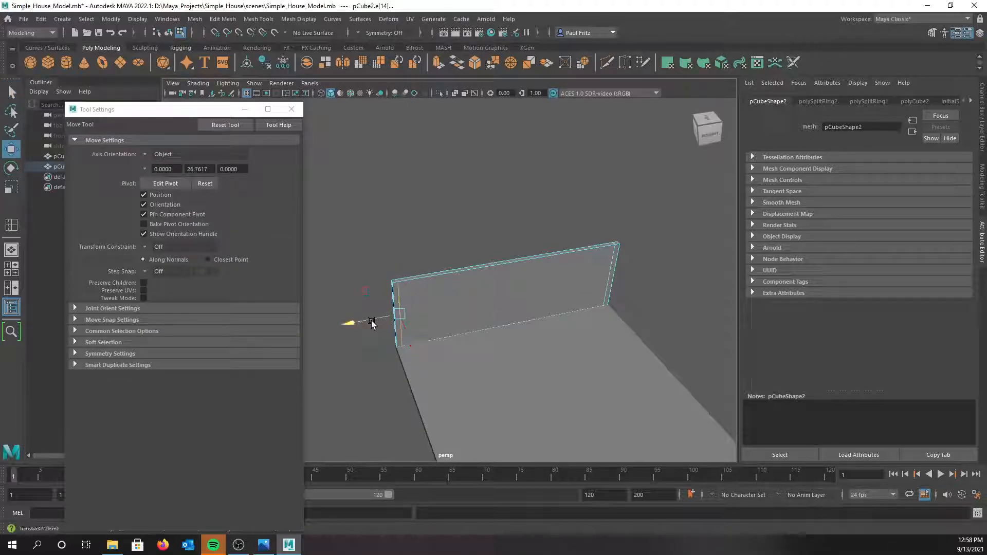
{"action": "left_click_drag", "start_coordinate": [372, 322], "coordinate": [369, 321]}
Nudge the edge loop near the end wall's other end slightly along Z and close the tool settings
{"action": "left_click_drag", "start_coordinate": [602, 344], "coordinate": [557, 334], "text": "alt"}
{"action": "middle_click_drag", "start_coordinate": [558, 334], "coordinate": [490, 303], "text": "alt"}
{"action": "left_click", "coordinate": [608, 334]}
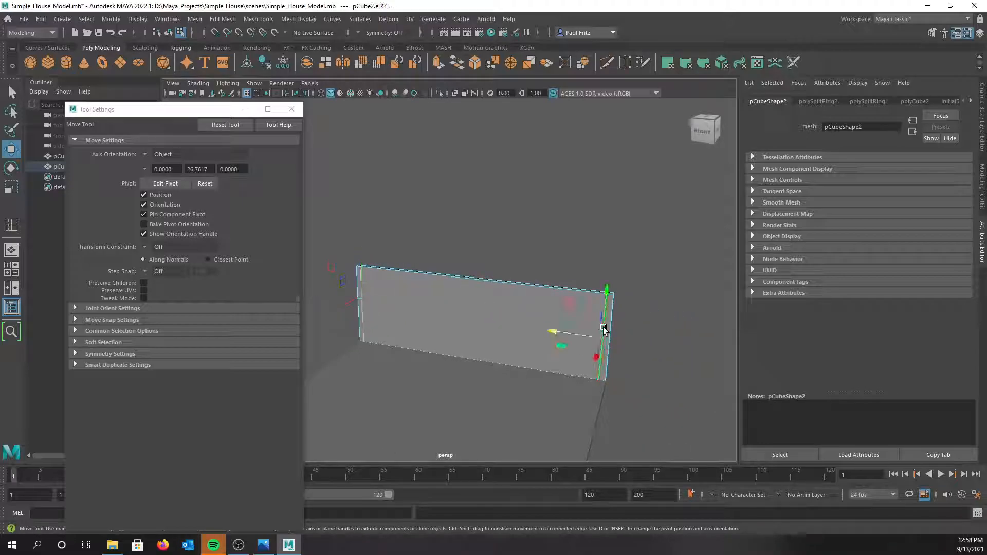
{"action": "left_click_drag", "start_coordinate": [572, 336], "coordinate": [569, 334]}
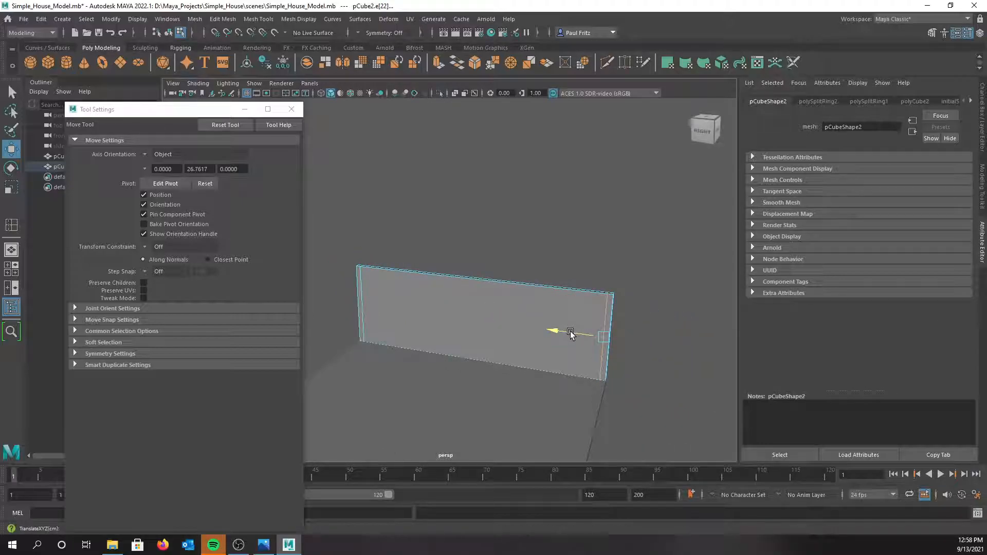
{"action": "left_click_drag", "start_coordinate": [443, 335], "coordinate": [420, 267], "text": "alt"}
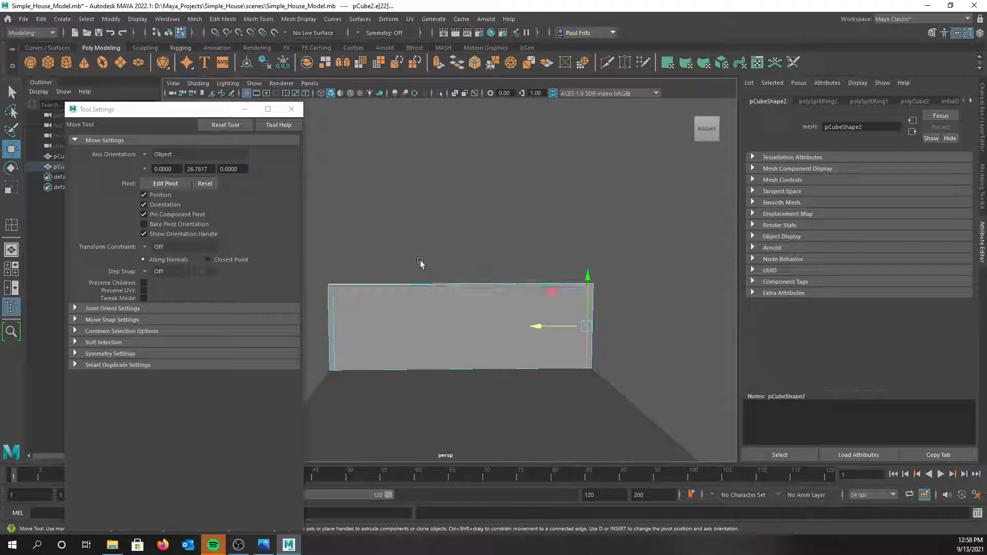
{"action": "left_click", "coordinate": [291, 109]}
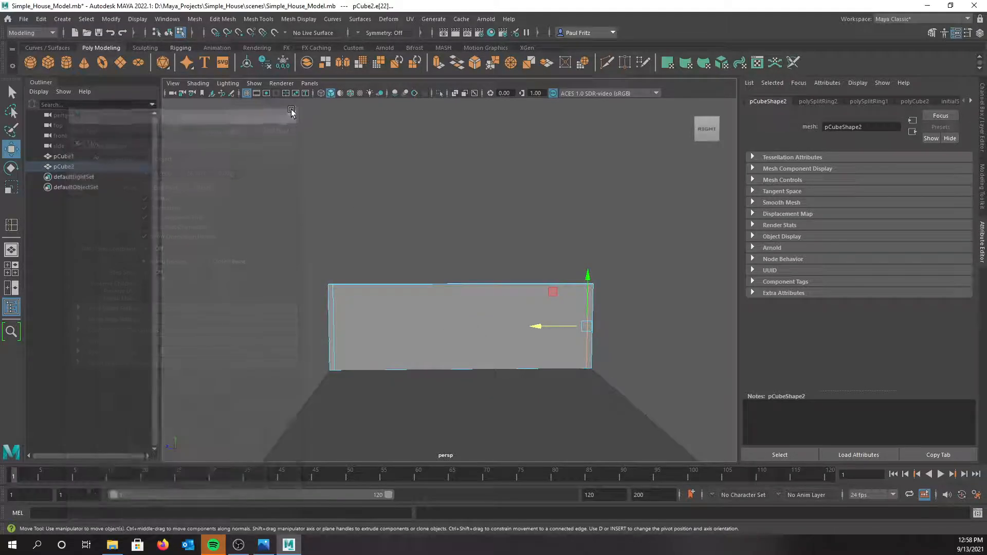
Extrude the two narrow inner faces at the end wall's ends and pull them along X to about -10.42 as side walls
{"action": "left_click_drag", "start_coordinate": [309, 209], "coordinate": [409, 240], "text": "alt"}
{"action": "left_click_drag", "start_coordinate": [606, 262], "coordinate": [436, 273], "text": "alt"}
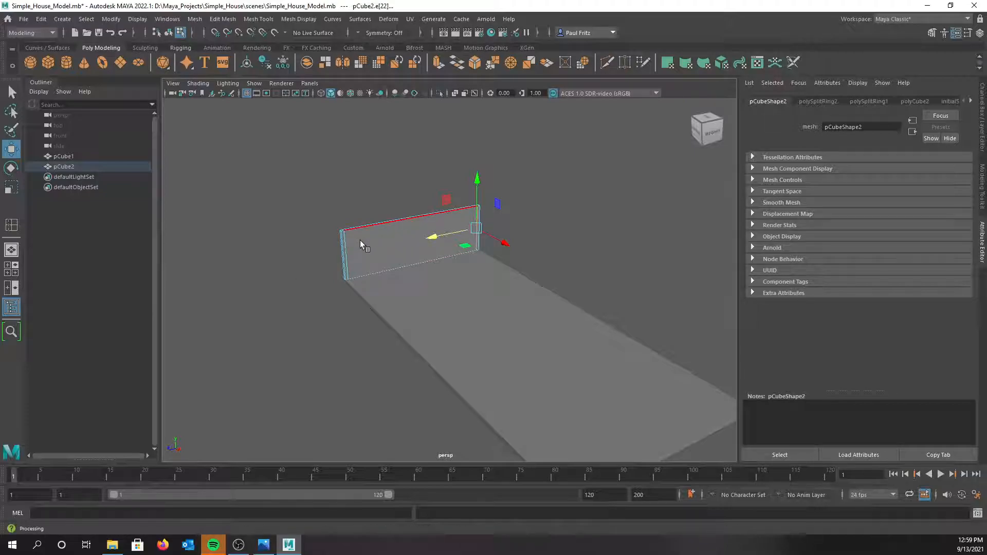
{"action": "scroll", "coordinate": [360, 240], "scroll_direction": "up", "scroll_amount": 3}
{"action": "right_click_drag", "start_coordinate": [341, 231], "coordinate": [346, 259]}
{"action": "left_click", "coordinate": [233, 210]}
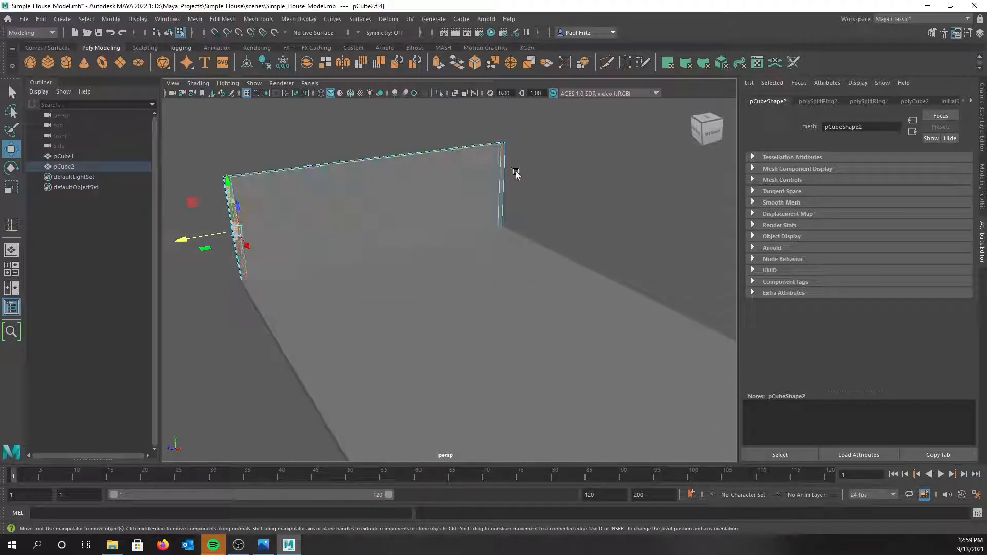
{"action": "left_click", "coordinate": [505, 176], "text": "shift"}
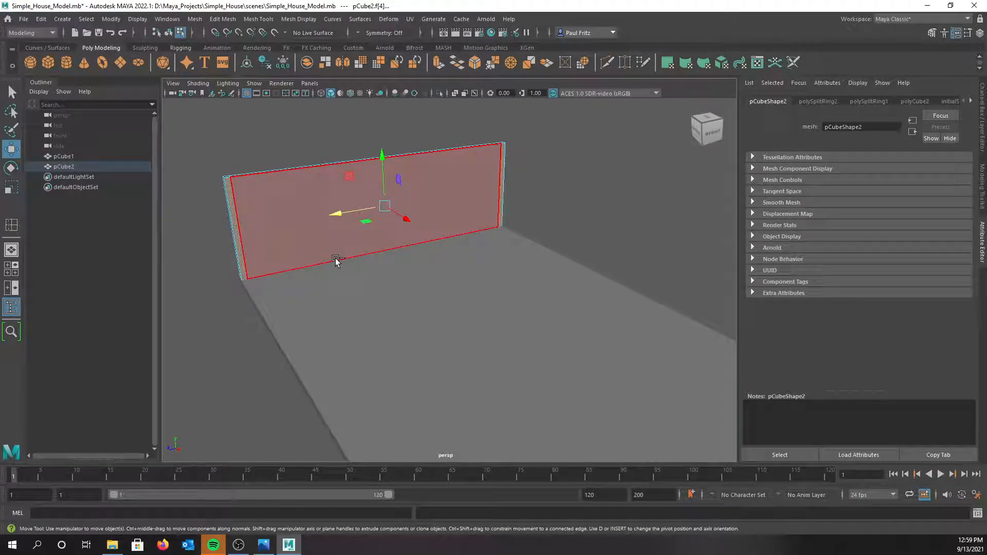
{"action": "key", "text": "ctrl+e"}
{"action": "left_click_drag", "start_coordinate": [318, 278], "coordinate": [405, 232], "text": "alt"}
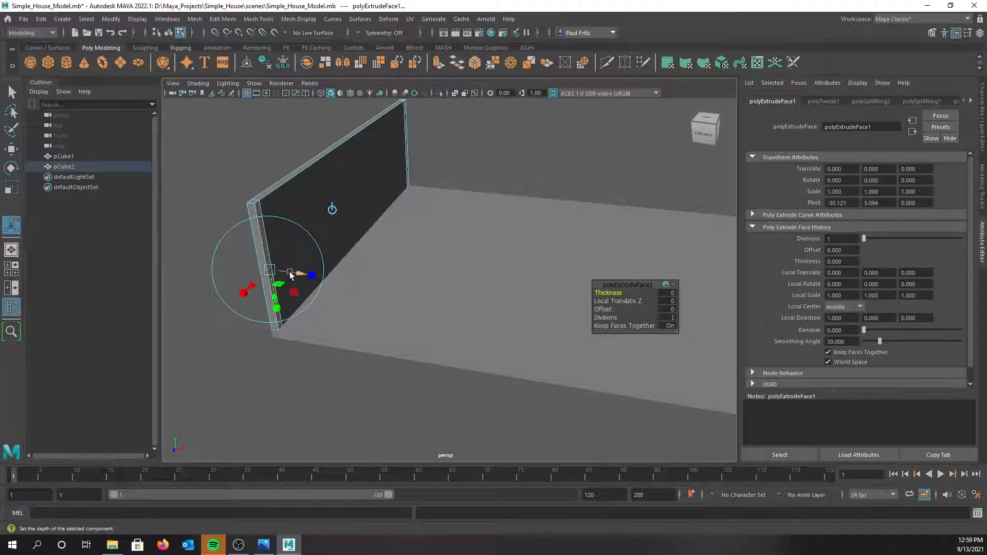
{"action": "key", "text": "w"}
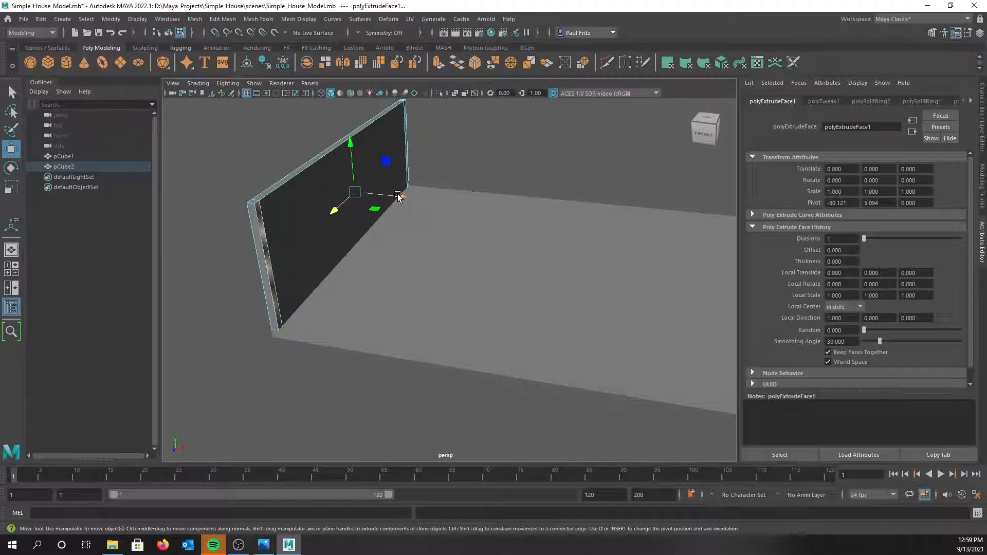
{"action": "left_click_drag", "start_coordinate": [398, 196], "coordinate": [638, 198]}
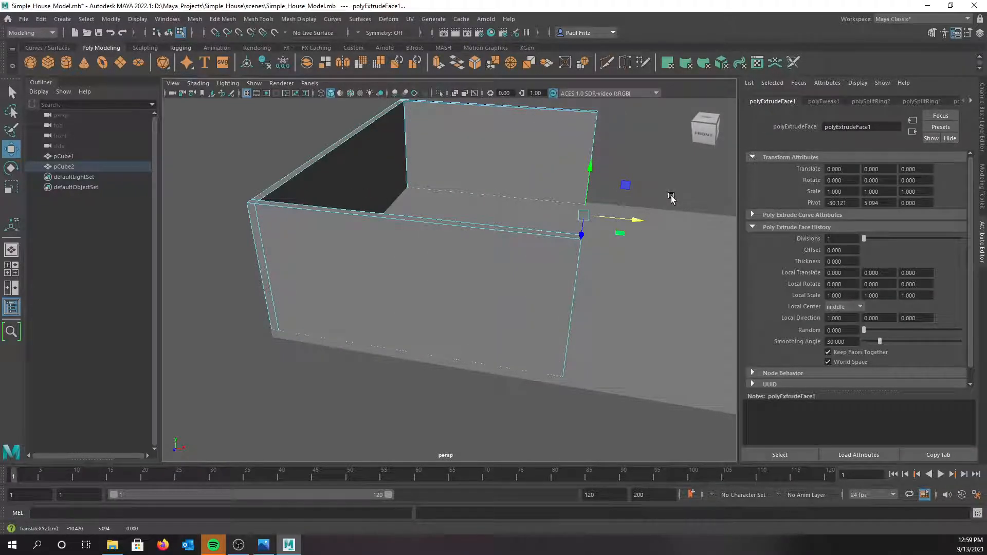
Extend both extruded side walls along X to about 30.6, flush with the floor slab's far edge
{"action": "scroll", "coordinate": [694, 195], "scroll_direction": "up", "scroll_amount": 6}
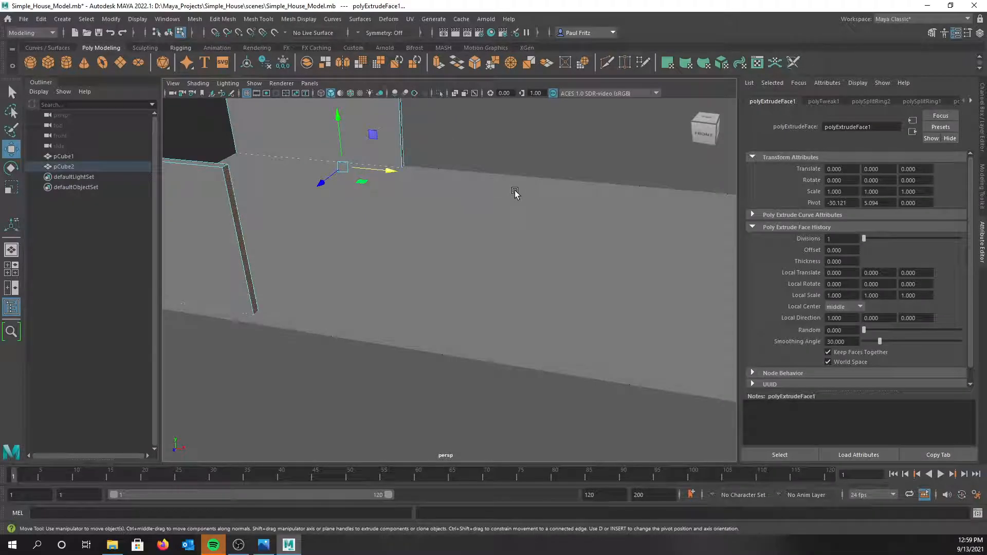
{"action": "scroll", "coordinate": [565, 204], "scroll_direction": "down", "scroll_amount": 3}
{"action": "left_click_drag", "start_coordinate": [301, 191], "coordinate": [699, 191]}
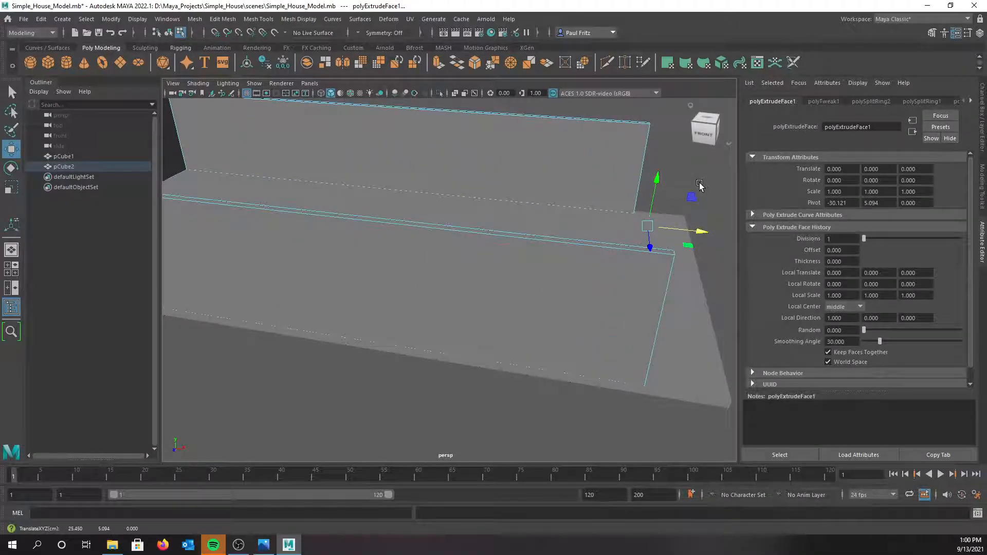
{"action": "scroll", "coordinate": [584, 168], "scroll_direction": "down", "scroll_amount": 3}
{"action": "left_click_drag", "start_coordinate": [591, 220], "coordinate": [652, 221]}
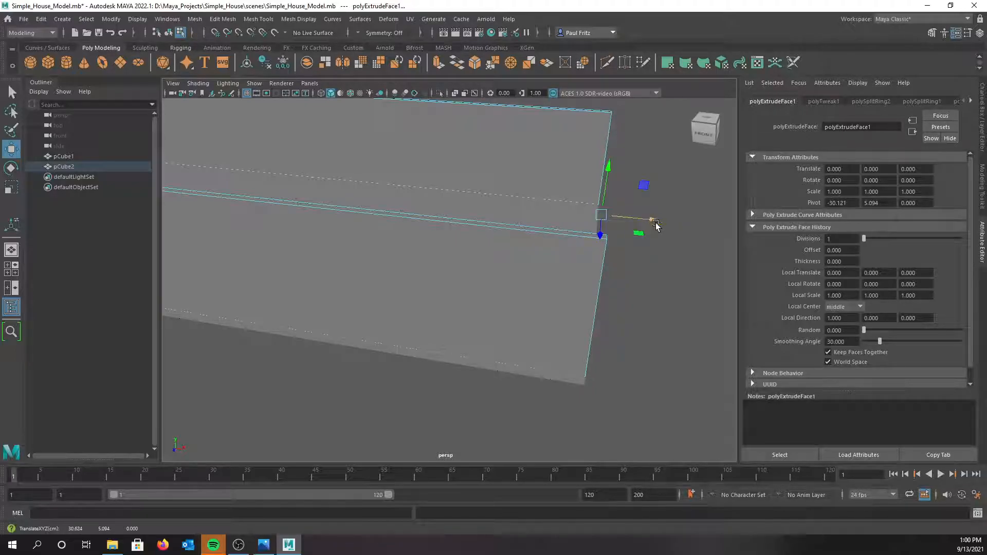
Insert one vertical edge loop close to the open end of each long side wall
{"action": "left_click_drag", "start_coordinate": [636, 275], "coordinate": [436, 291], "text": "alt"}
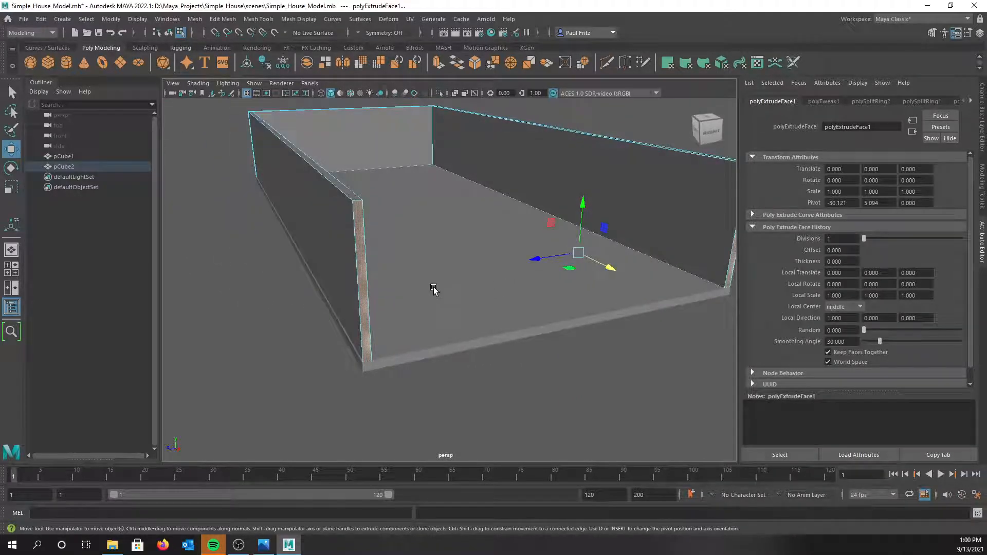
{"action": "left_click_drag", "start_coordinate": [429, 257], "coordinate": [404, 231], "text": "alt"}
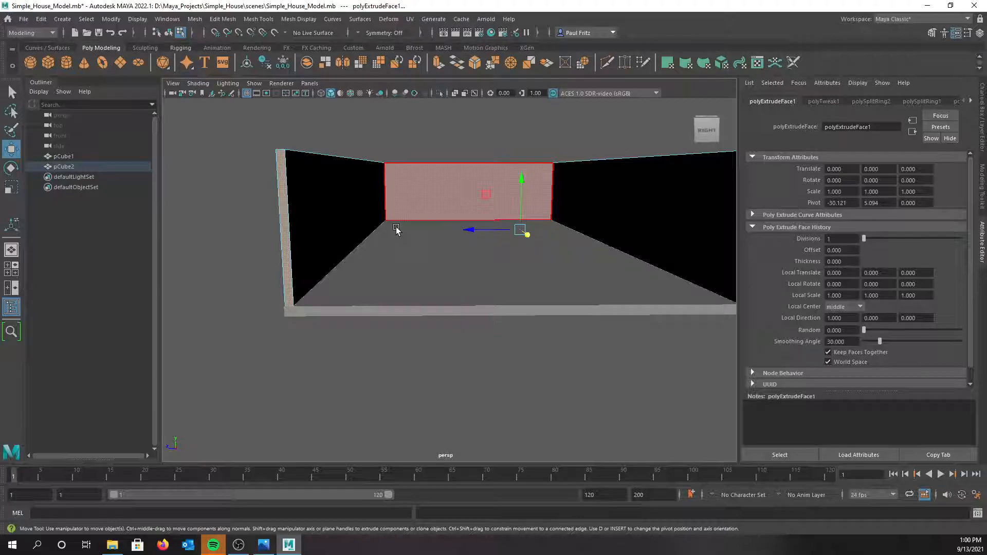
{"action": "key", "text": "q"}
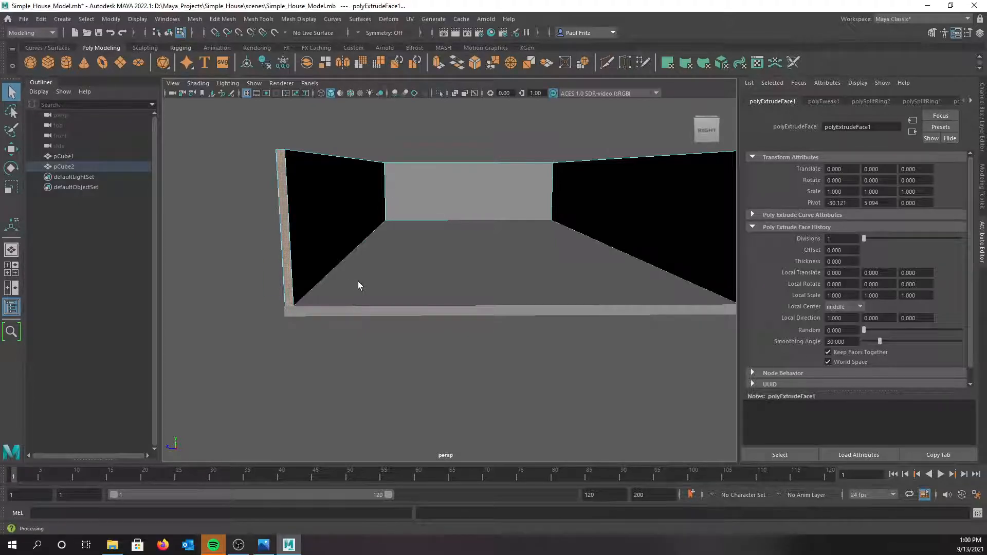
{"action": "left_click_drag", "start_coordinate": [371, 276], "coordinate": [395, 304], "text": "alt"}
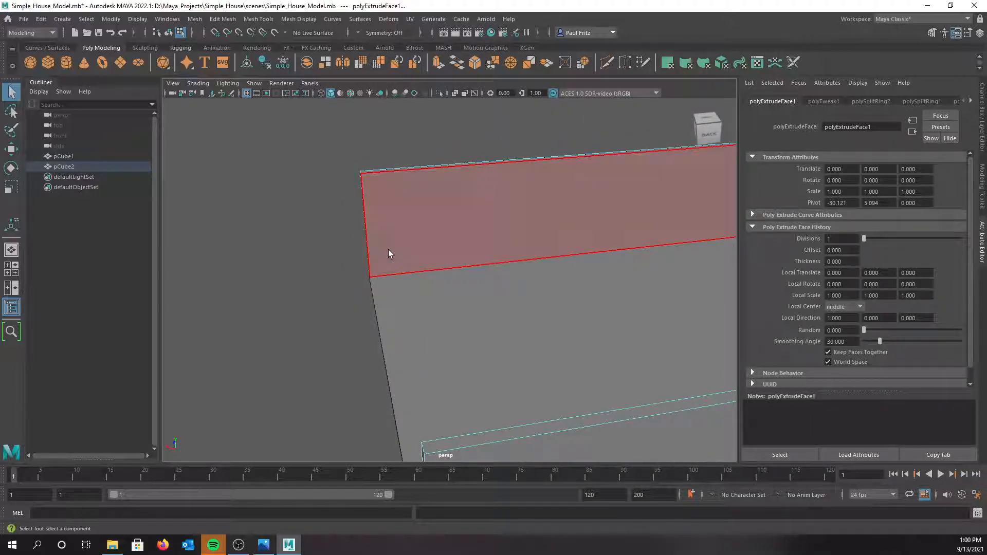
{"action": "right_click_drag", "start_coordinate": [371, 193], "coordinate": [405, 183]}
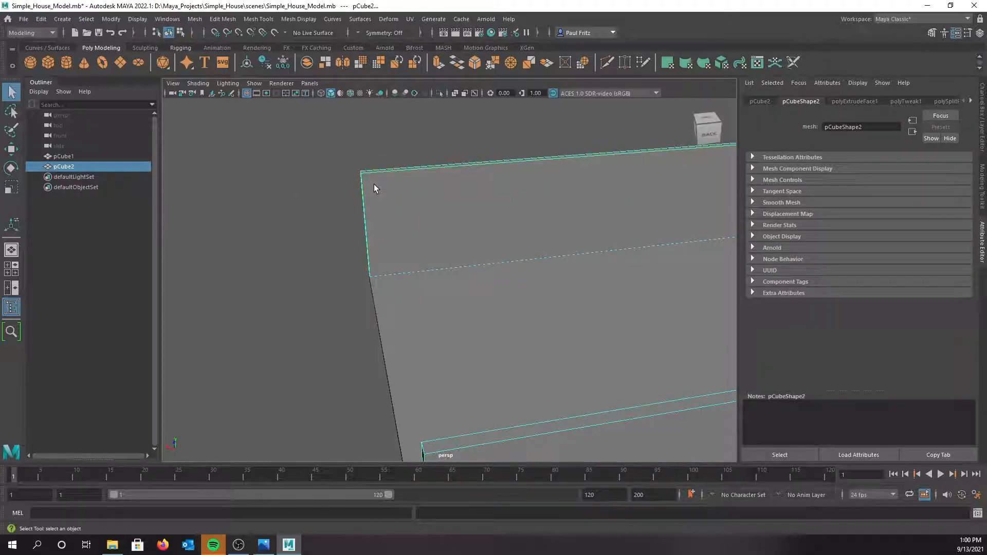
{"action": "right_click_drag", "start_coordinate": [374, 186], "coordinate": [324, 203], "text": "shift"}
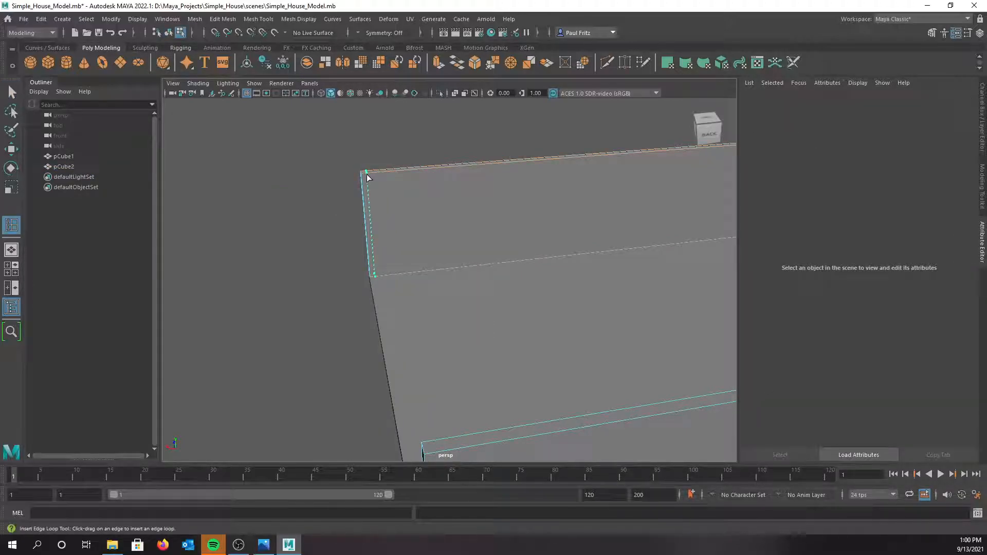
{"action": "left_click", "coordinate": [367, 177]}
{"action": "mouse_move", "coordinate": [323, 205]}
{"action": "left_mouse_down", "text": "alt"}
{"action": "mouse_move", "coordinate": [318, 227]}
{"action": "mouse_move", "coordinate": [299, 220]}
{"action": "mouse_move", "coordinate": [368, 221]}
{"action": "mouse_move", "coordinate": [325, 221]}
{"action": "left_mouse_up", "text": "alt"}
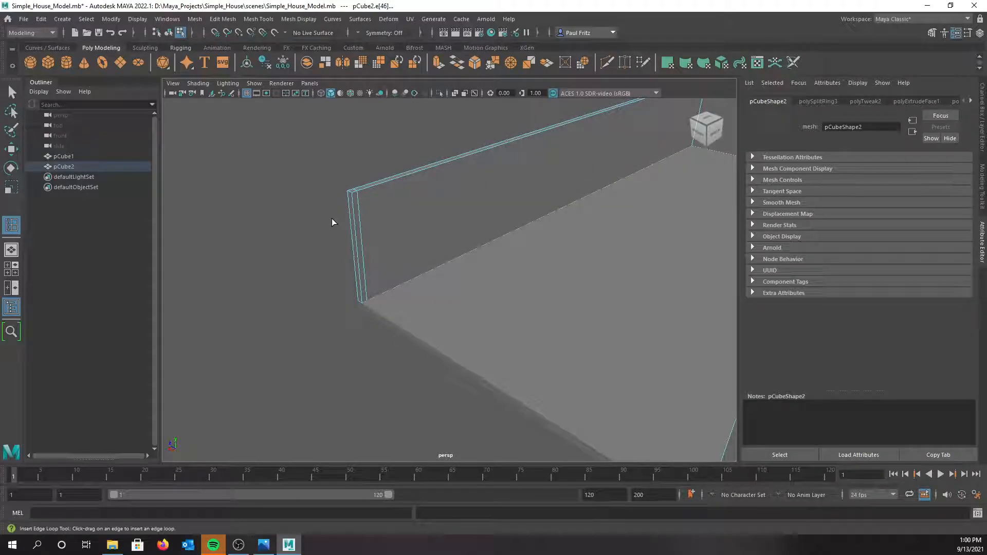
{"action": "left_click_drag", "start_coordinate": [419, 233], "coordinate": [485, 248], "text": "alt"}
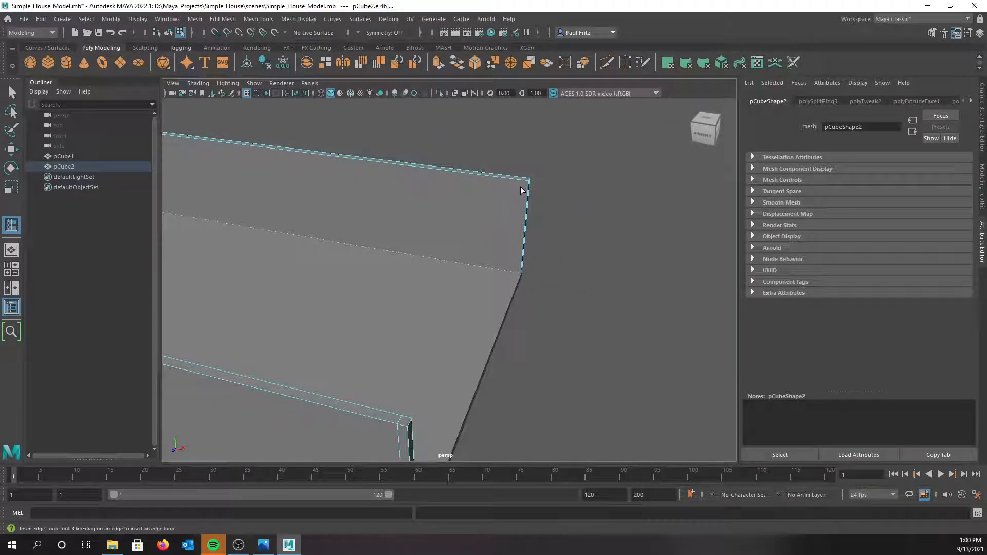
{"action": "left_click_drag", "start_coordinate": [520, 181], "coordinate": [520, 181]}
Extrude the narrow inner face at one side wall's open end along Z to about -13.43, just short of the opposite wall
{"action": "left_click_drag", "start_coordinate": [509, 282], "coordinate": [418, 270], "text": "alt"}
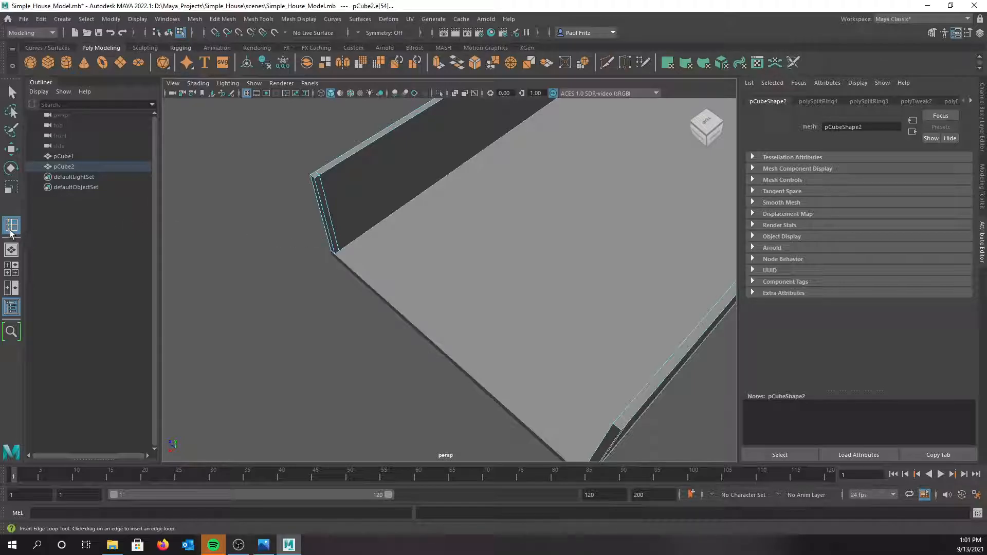
{"action": "key", "text": "q"}
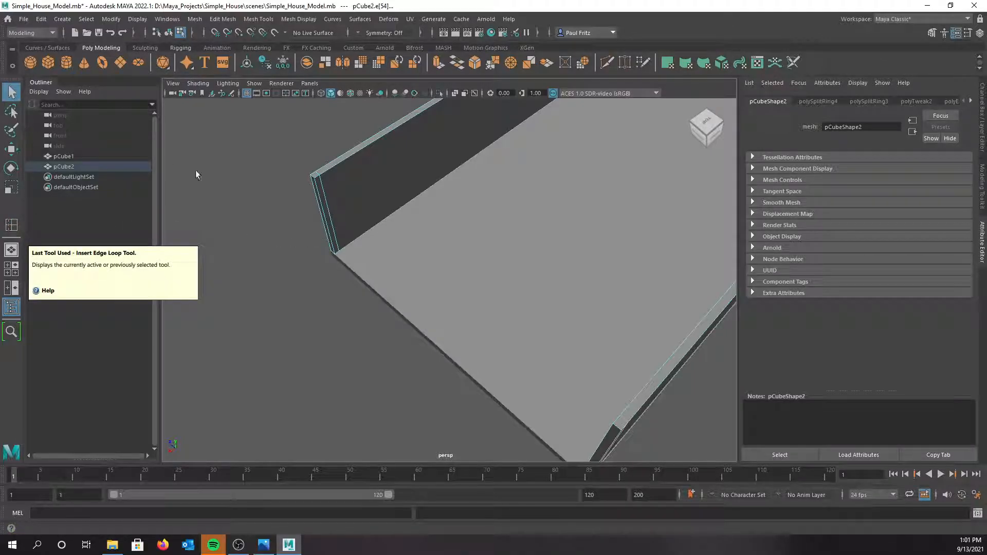
{"action": "right_click_drag", "start_coordinate": [337, 224], "coordinate": [337, 251]}
{"action": "left_click", "coordinate": [329, 225]}
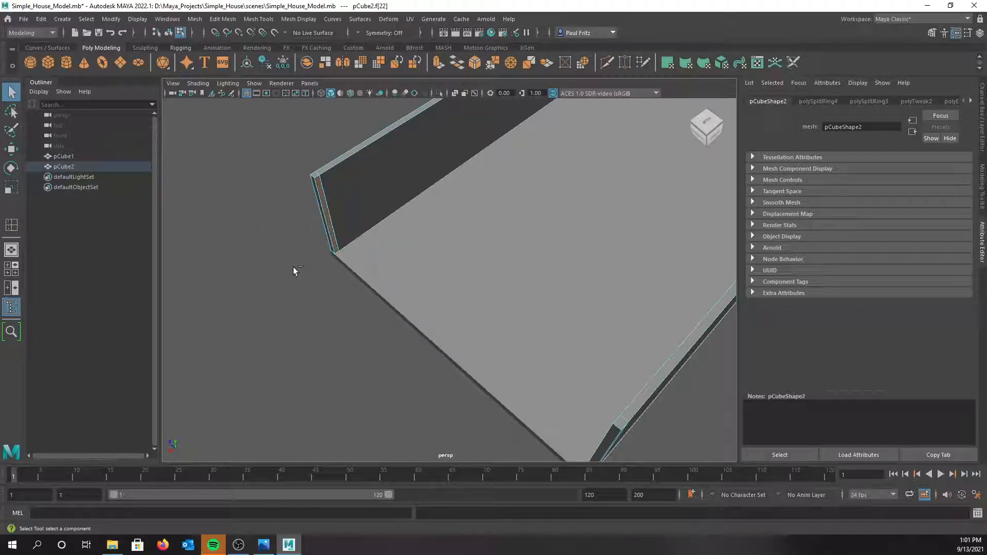
{"action": "key", "text": "ctrl+e"}
{"action": "key", "text": "w"}
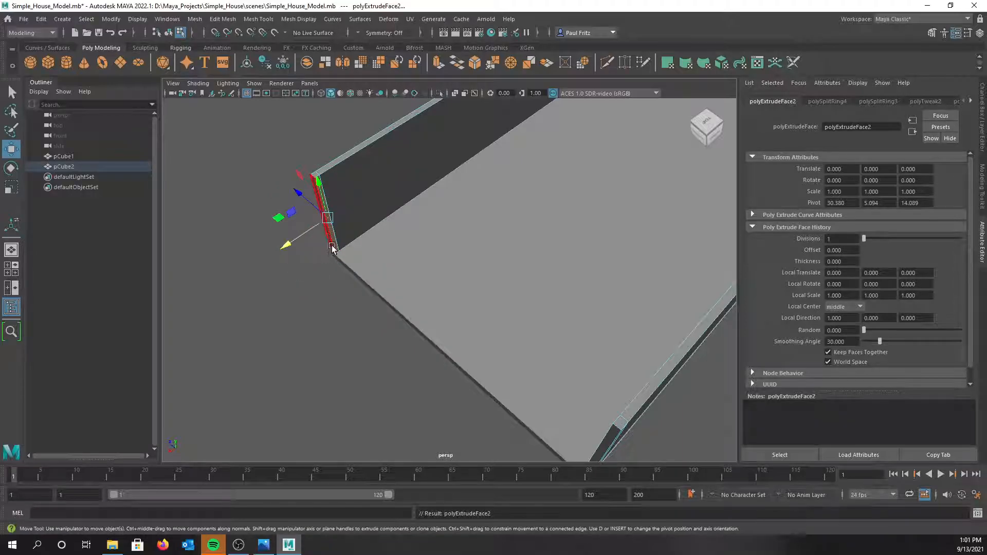
{"action": "left_click_drag", "start_coordinate": [300, 194], "coordinate": [573, 364]}
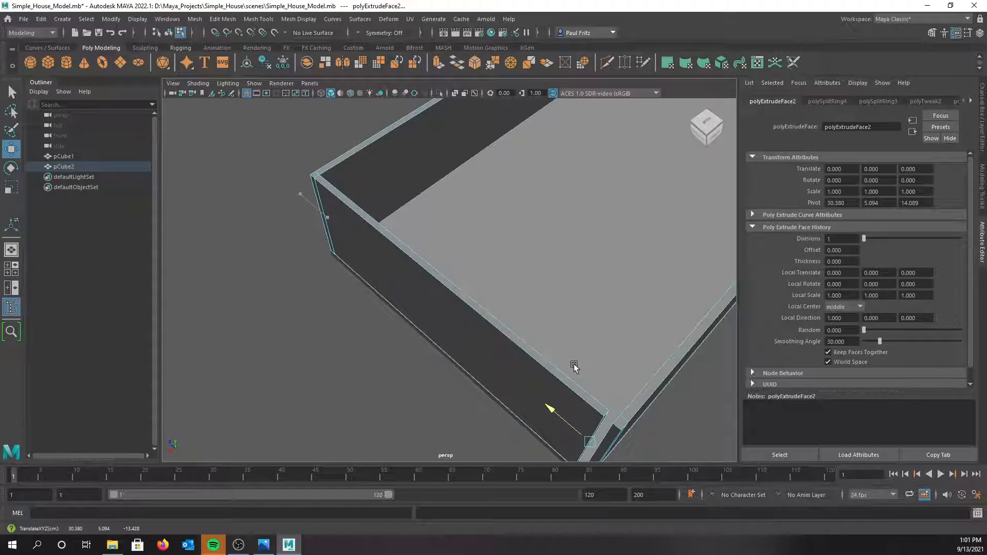
Examine the narrow gap between the new end wall's extruded face and the opposite side wall
{"action": "left_click_drag", "start_coordinate": [390, 372], "coordinate": [379, 330], "text": "alt"}
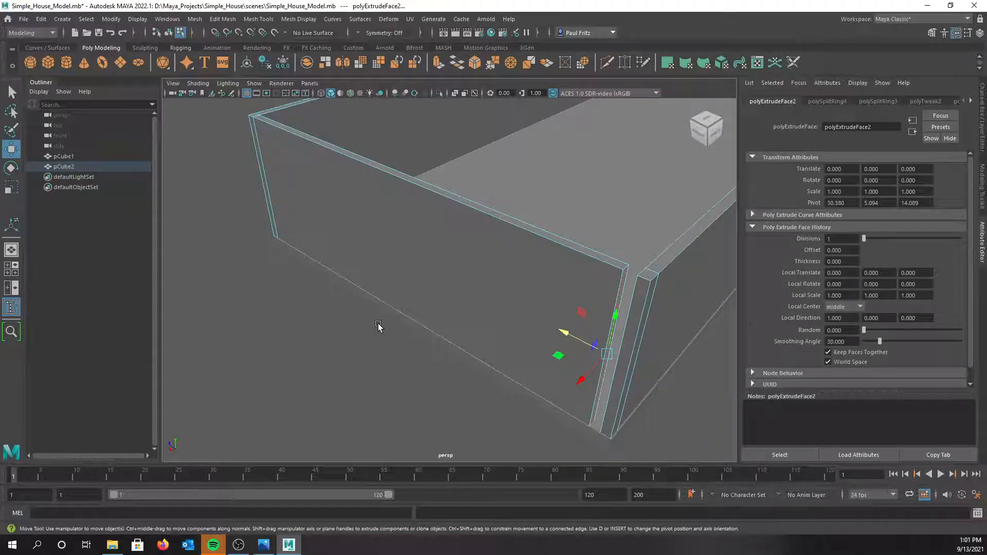
{"action": "key", "text": "q"}
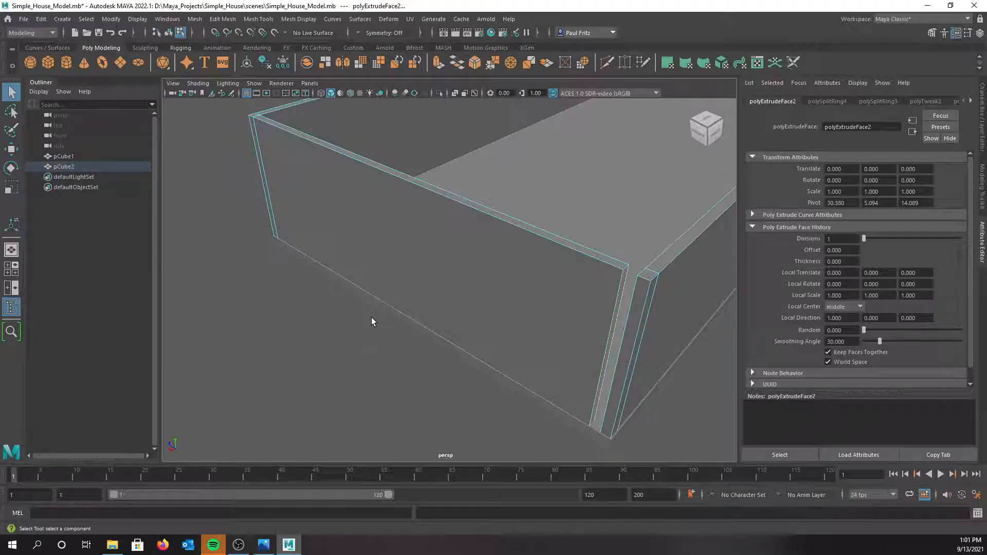
{"action": "mouse_move", "coordinate": [408, 328]}
{"action": "left_mouse_down", "text": "alt"}
{"action": "mouse_move", "coordinate": [513, 326]}
{"action": "mouse_move", "coordinate": [375, 337]}
{"action": "mouse_move", "coordinate": [408, 319]}
{"action": "mouse_move", "coordinate": [400, 316]}
{"action": "left_mouse_up", "text": "alt"}
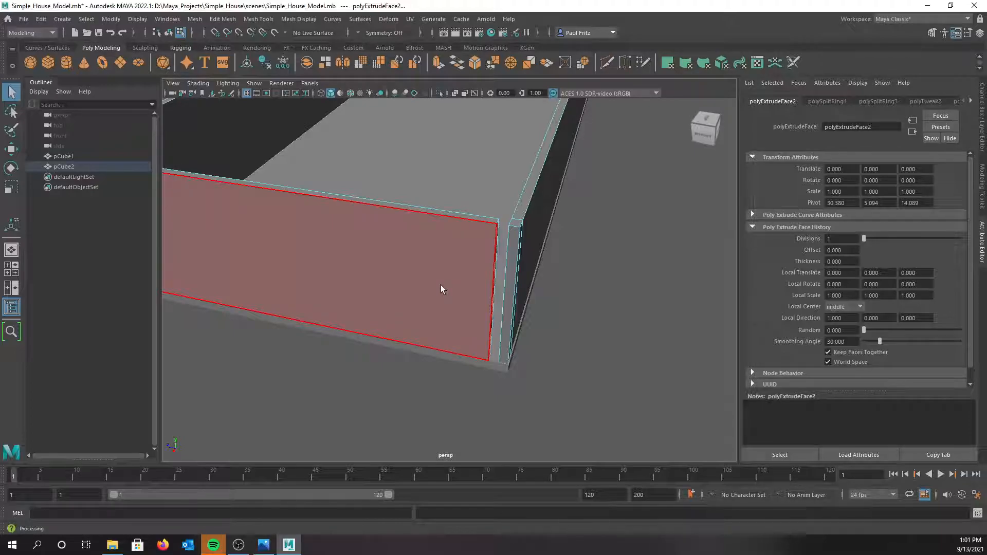
{"action": "left_click_drag", "start_coordinate": [440, 285], "coordinate": [406, 285], "text": "alt"}
{"action": "scroll", "coordinate": [414, 294], "scroll_direction": "up", "scroll_amount": 2}
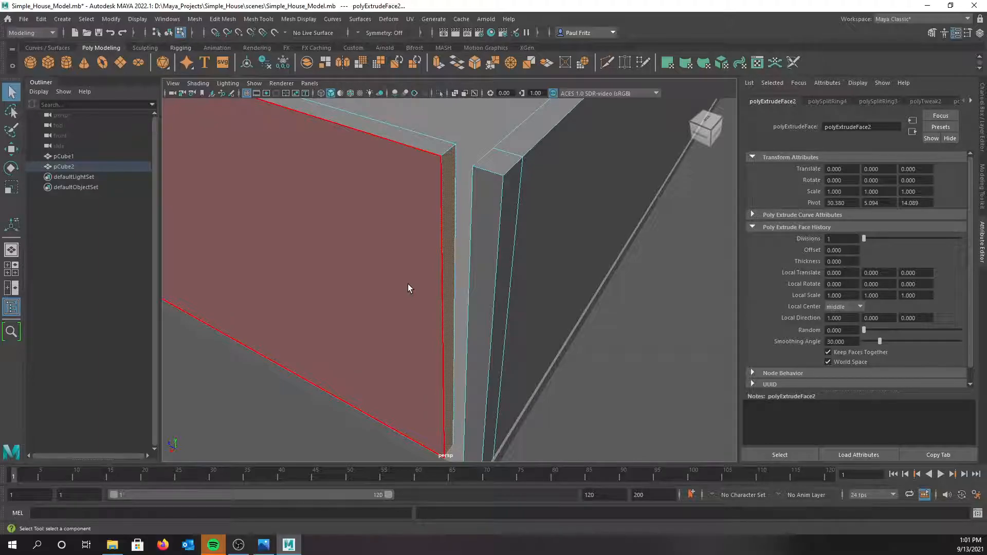
{"action": "left_click_drag", "start_coordinate": [359, 272], "coordinate": [440, 270], "text": "alt"}
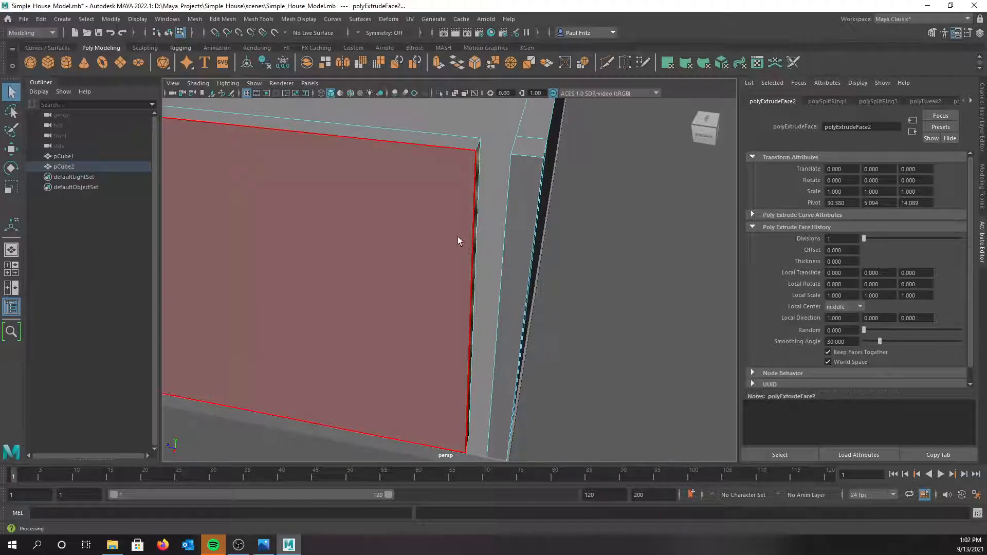
{"action": "middle_click_drag", "start_coordinate": [450, 237], "coordinate": [379, 238], "text": "alt"}
{"action": "left_click_drag", "start_coordinate": [380, 238], "coordinate": [359, 242], "text": "alt"}
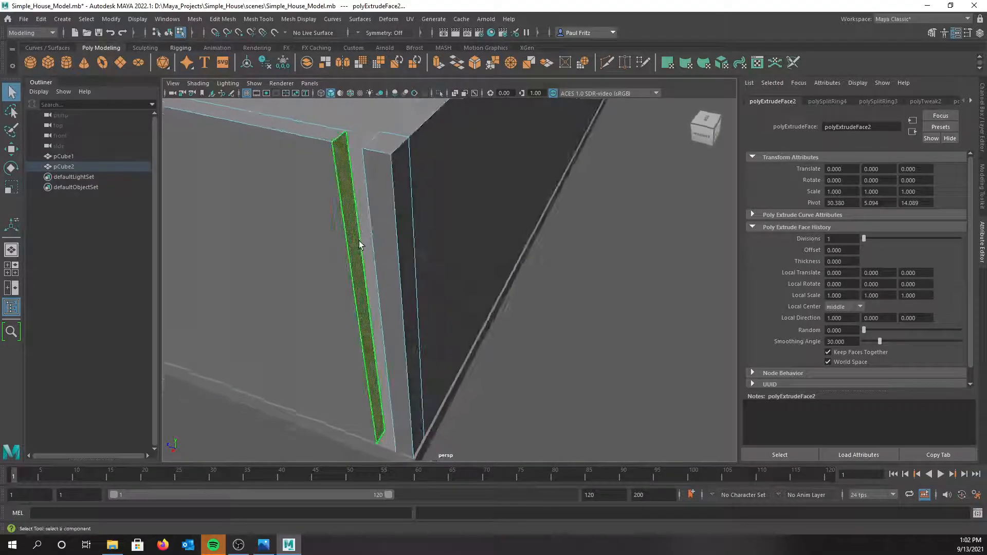
Delete the two narrow facing faces on either side of the gap between the end wall and the side wall
{"action": "left_click", "coordinate": [353, 289]}
{"action": "left_click_drag", "start_coordinate": [333, 280], "coordinate": [451, 262], "text": "alt"}
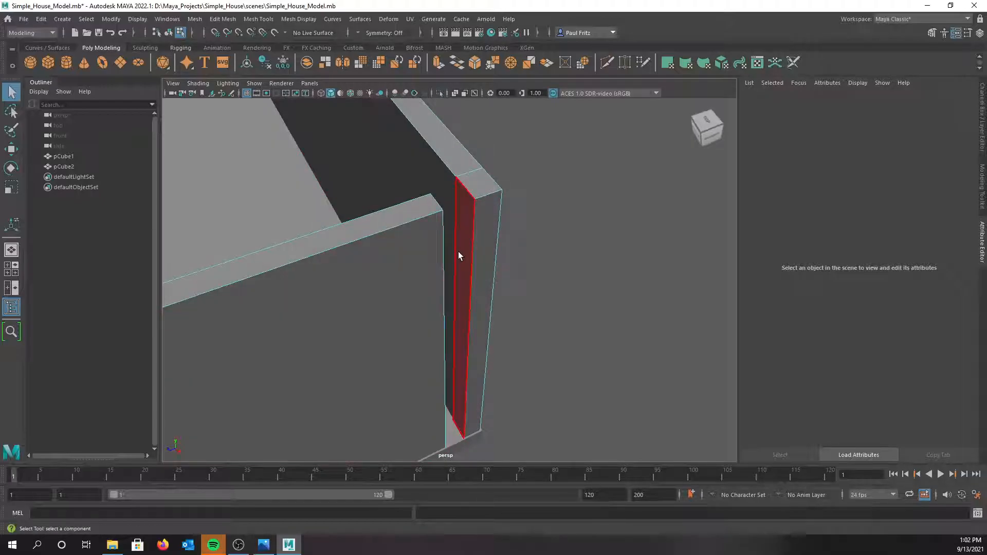
{"action": "left_click", "coordinate": [459, 255]}
{"action": "key", "text": "Delete"}
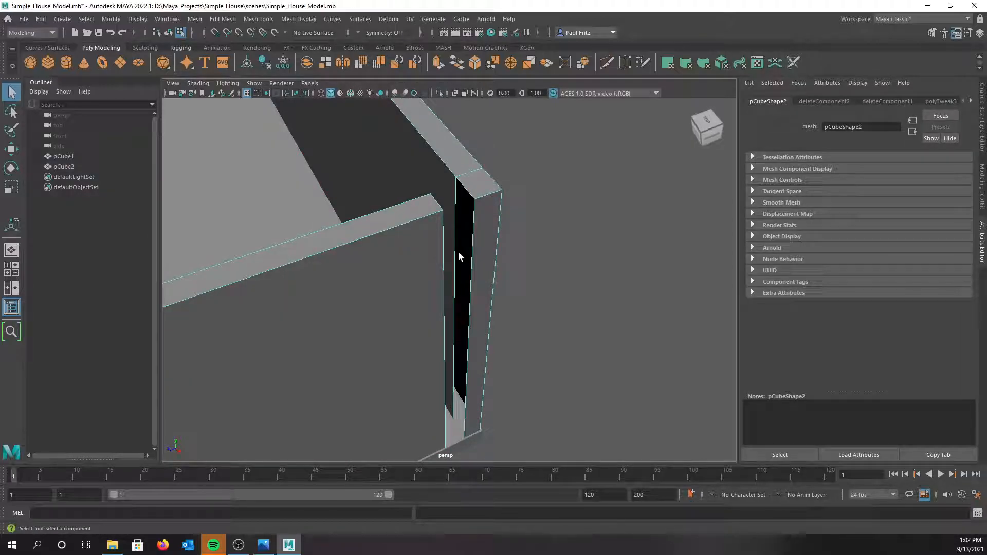
{"action": "left_click_drag", "start_coordinate": [459, 252], "coordinate": [435, 287], "text": "alt"}
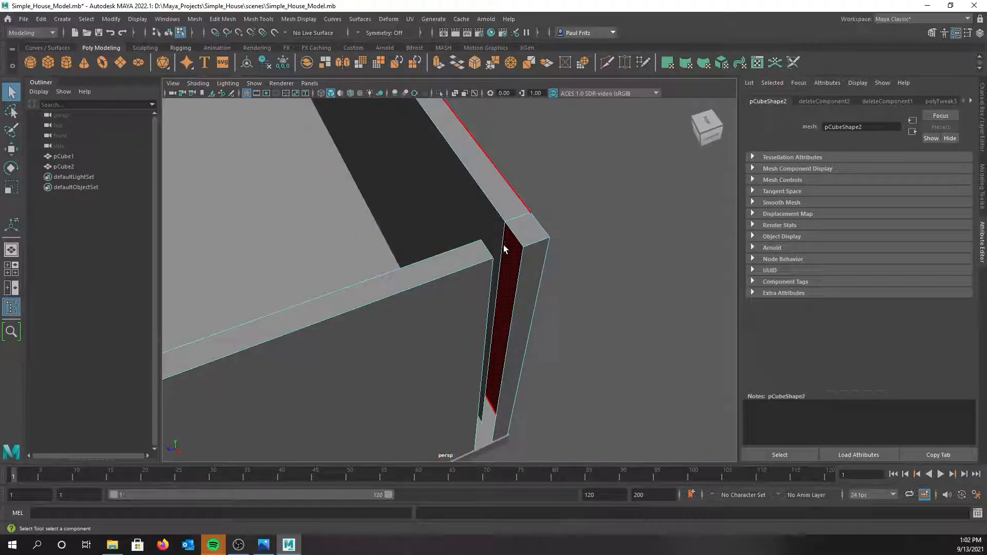
{"action": "left_click_drag", "start_coordinate": [496, 297], "coordinate": [346, 172], "text": "alt"}
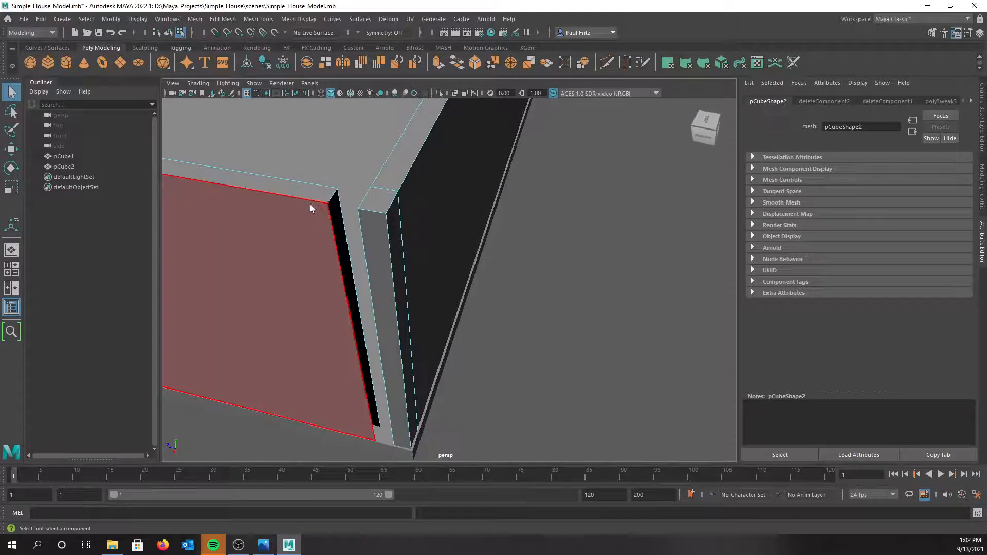
{"action": "left_click_drag", "start_coordinate": [350, 255], "coordinate": [346, 249], "text": "alt"}
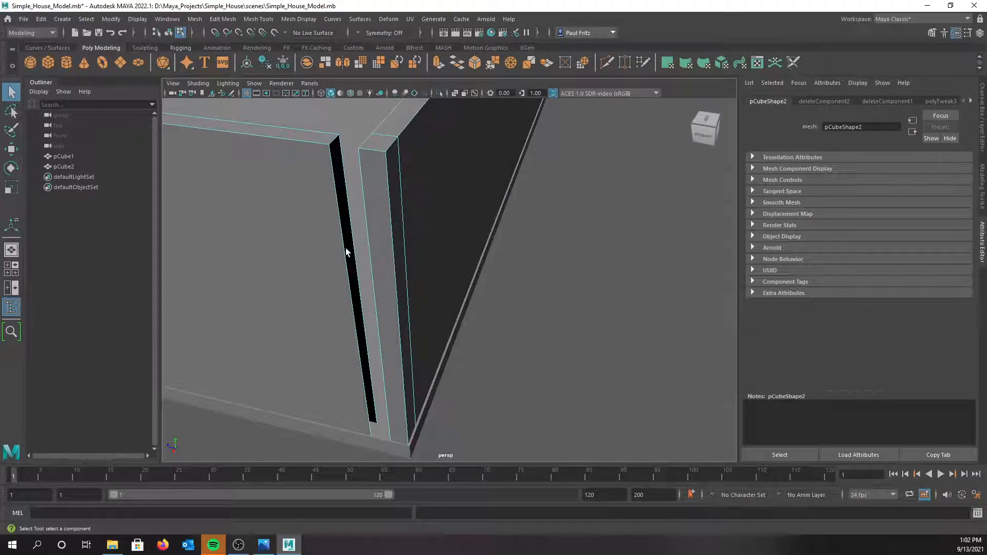
Show the model in wireframe and switch the walls to vertex selection around the open corner gap
{"action": "middle_click_drag", "start_coordinate": [334, 235], "coordinate": [334, 297], "text": "alt"}
{"action": "left_click_drag", "start_coordinate": [323, 279], "coordinate": [338, 269], "text": "alt"}
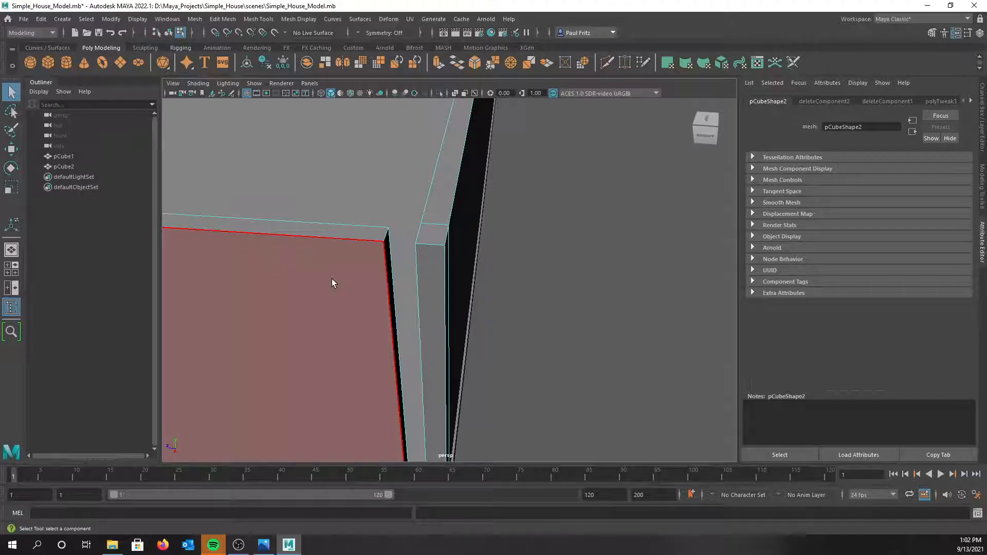
{"action": "key", "text": "4"}
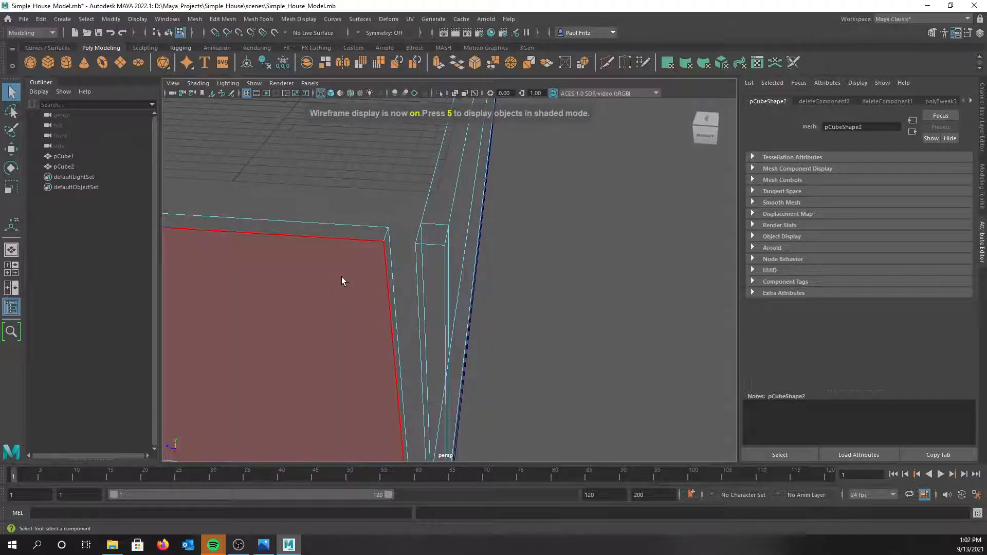
{"action": "left_click_drag", "start_coordinate": [348, 276], "coordinate": [373, 256], "text": "alt"}
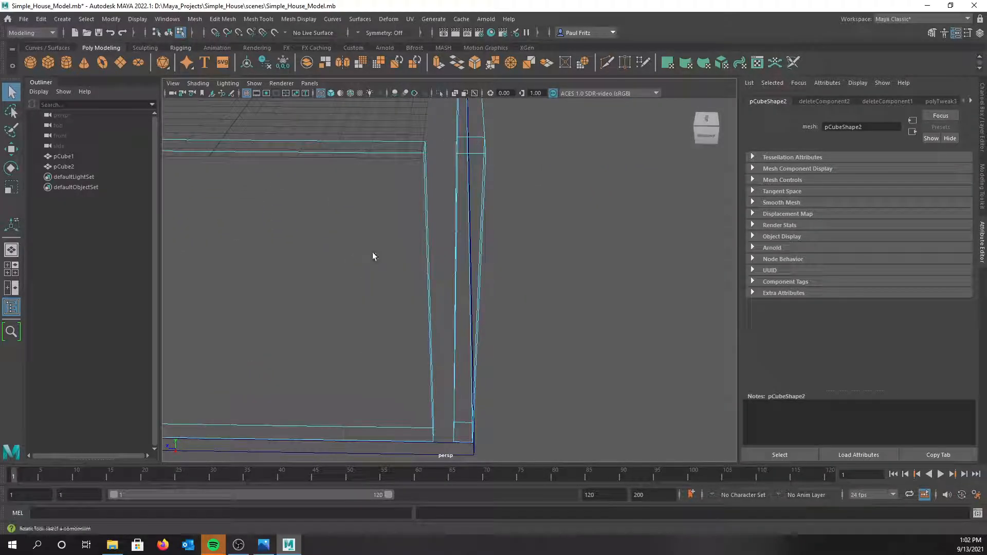
{"action": "right_click_drag", "start_coordinate": [381, 229], "coordinate": [342, 228]}
{"action": "left_click_drag", "start_coordinate": [438, 200], "coordinate": [438, 206], "text": "alt"}
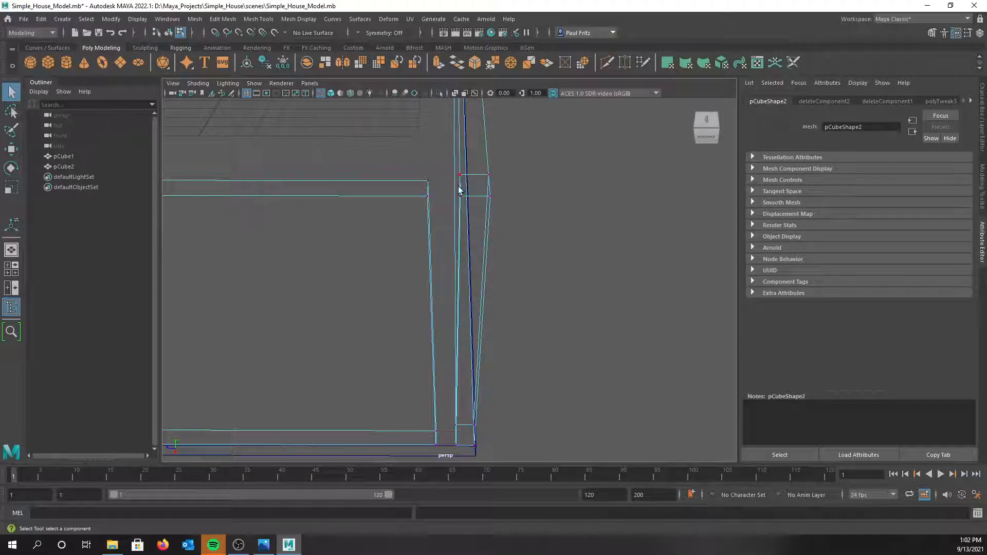
{"action": "left_click_drag", "start_coordinate": [442, 220], "coordinate": [425, 332], "text": "alt"}
{"action": "left_click_drag", "start_coordinate": [427, 419], "coordinate": [428, 361], "text": "alt"}
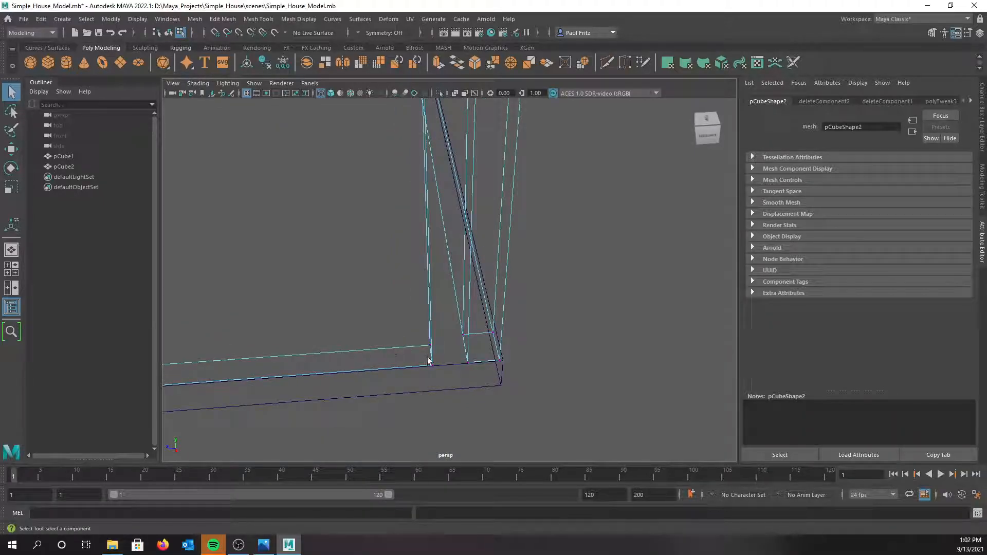
{"action": "left_click_drag", "start_coordinate": [440, 278], "coordinate": [388, 340], "text": "alt"}
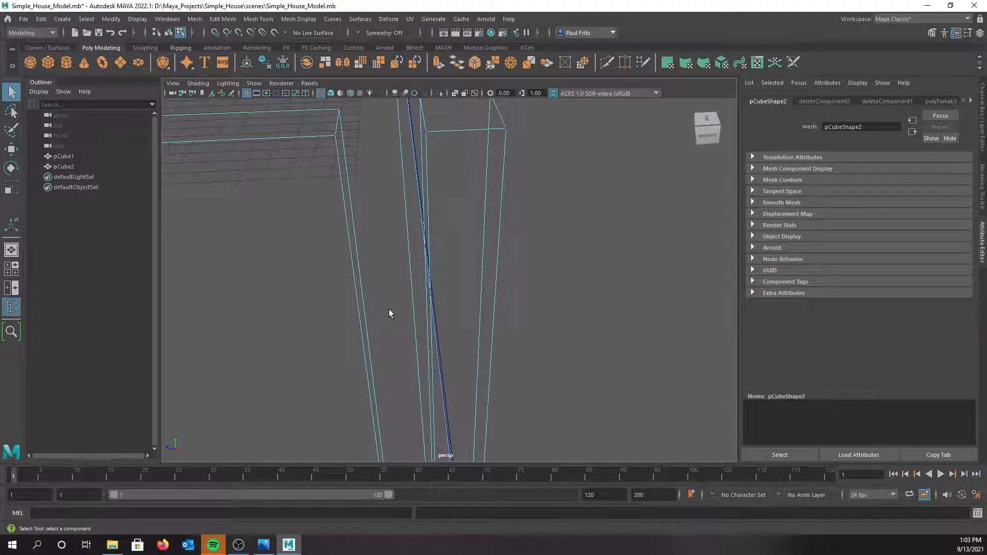
Target-weld the end wall's open corner vertices onto the matching side wall vertices, then return to shaded display
{"action": "left_click", "coordinate": [625, 63]}
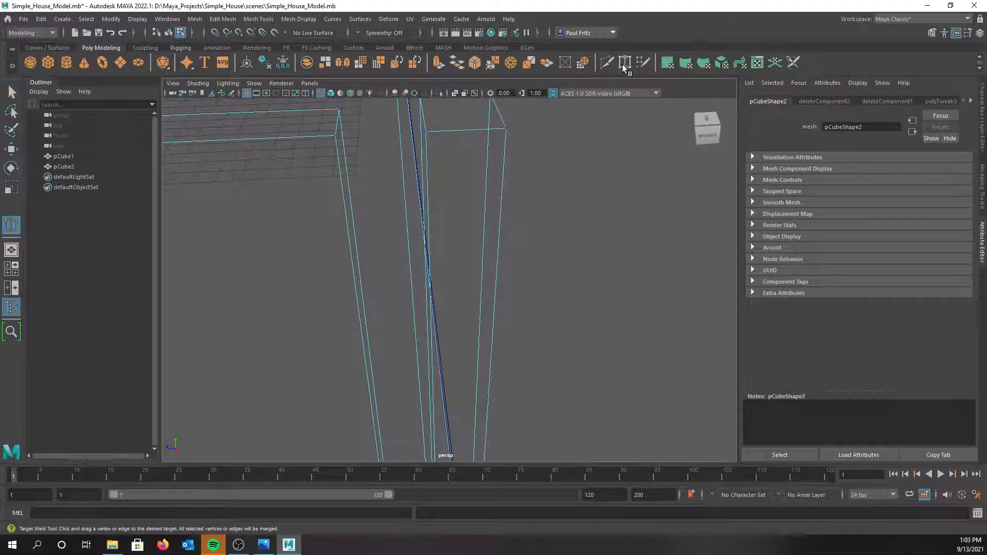
{"action": "left_click", "coordinate": [335, 134]}
{"action": "left_click_drag", "start_coordinate": [401, 133], "coordinate": [426, 131]}
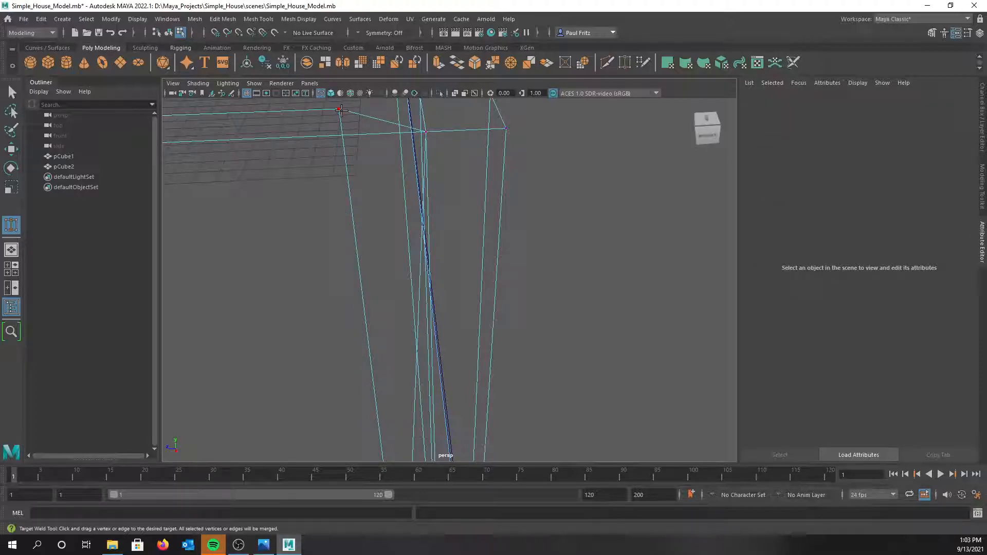
{"action": "left_click_drag", "start_coordinate": [354, 121], "coordinate": [425, 128], "text": "alt"}
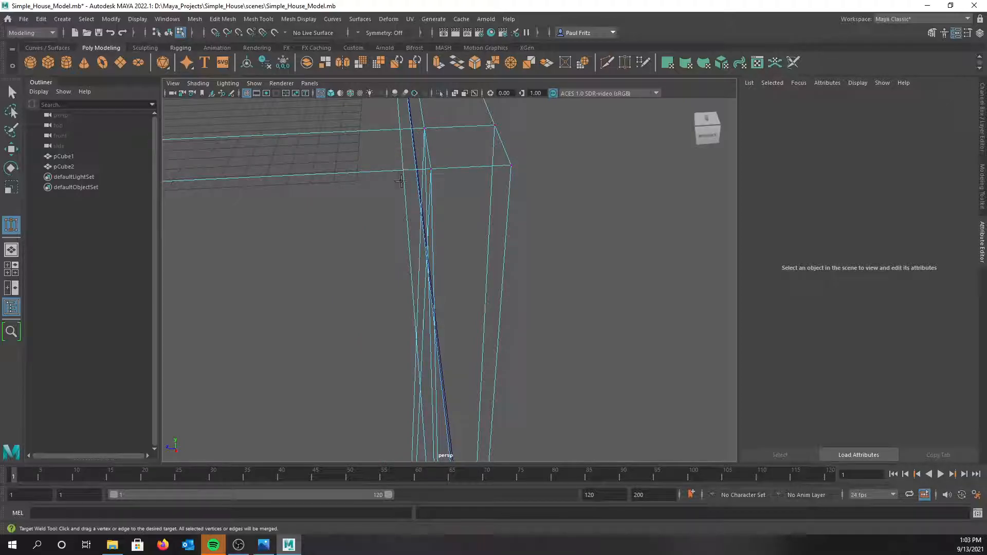
{"action": "left_click_drag", "start_coordinate": [396, 189], "coordinate": [348, 324], "text": "alt"}
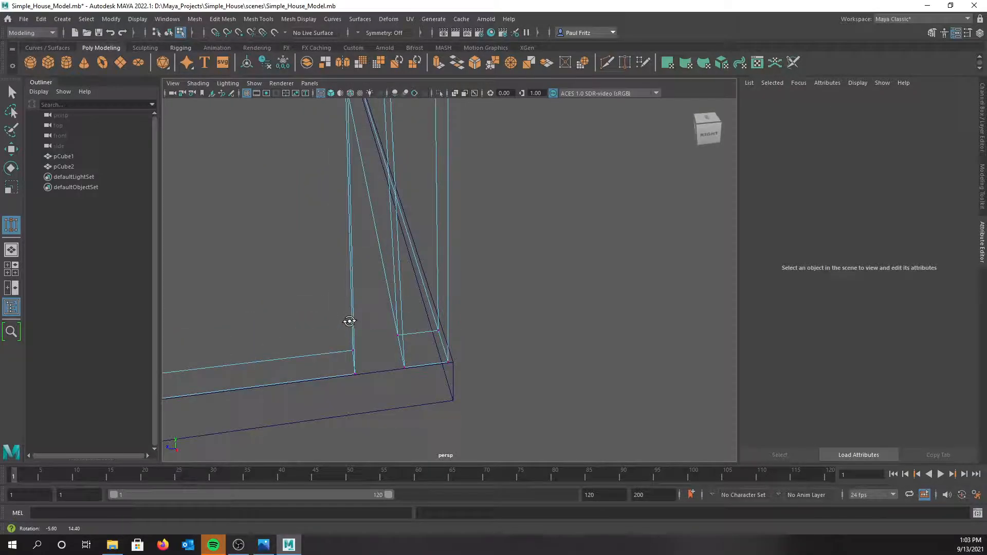
{"action": "left_click_drag", "start_coordinate": [354, 374], "coordinate": [443, 341]}
{"action": "scroll", "coordinate": [392, 331], "scroll_direction": "down", "scroll_amount": 4}
{"action": "left_click_drag", "start_coordinate": [446, 307], "coordinate": [382, 309], "text": "alt"}
{"action": "key", "text": "5"}
Examine the joined walls and their corners from several angles
{"action": "middle_click_drag", "start_coordinate": [382, 309], "coordinate": [489, 348], "text": "alt"}
{"action": "left_click_drag", "start_coordinate": [385, 361], "coordinate": [497, 353], "text": "alt"}
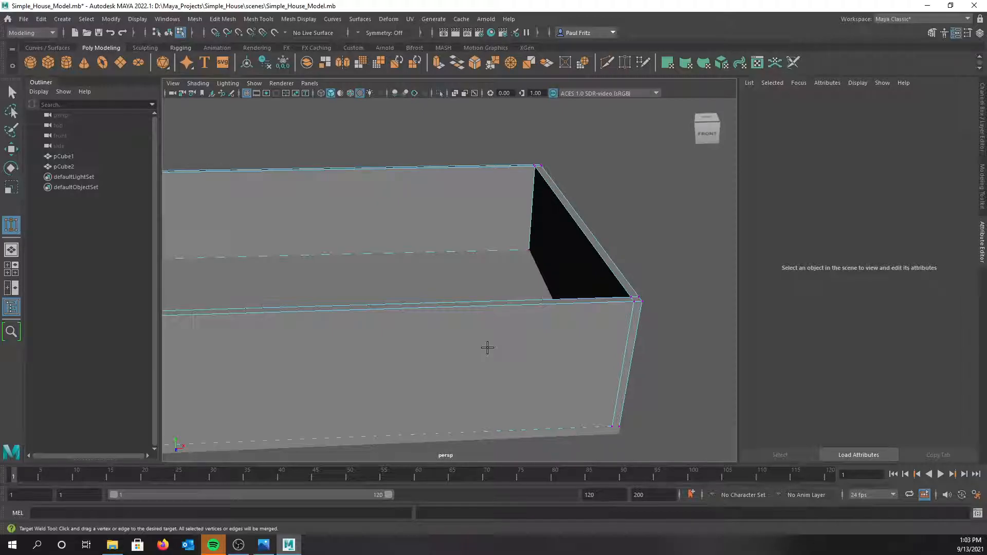
{"action": "left_click_drag", "start_coordinate": [487, 348], "coordinate": [513, 306], "text": "alt"}
{"action": "left_click_drag", "start_coordinate": [496, 343], "coordinate": [353, 298], "text": "alt"}
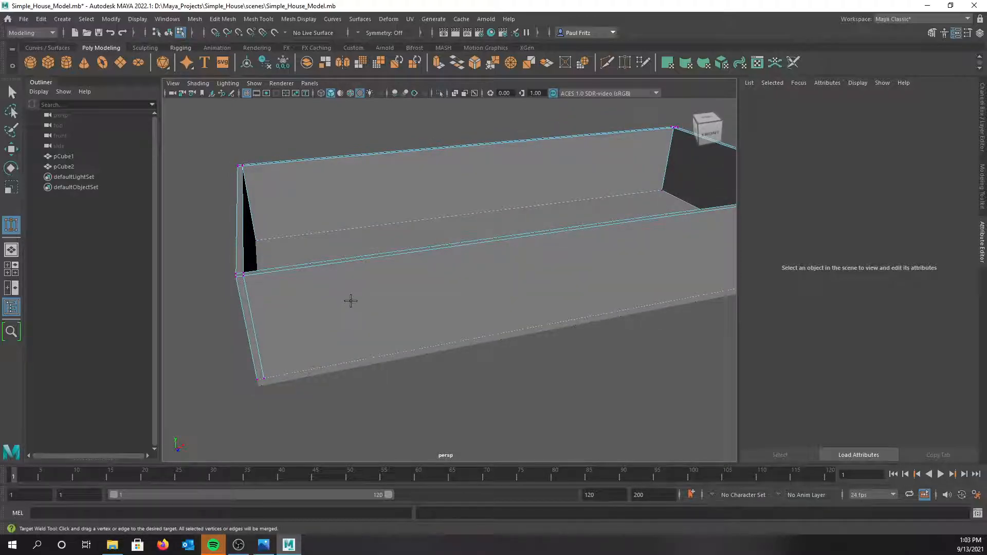
{"action": "left_click_drag", "start_coordinate": [341, 274], "coordinate": [350, 301], "text": "alt"}
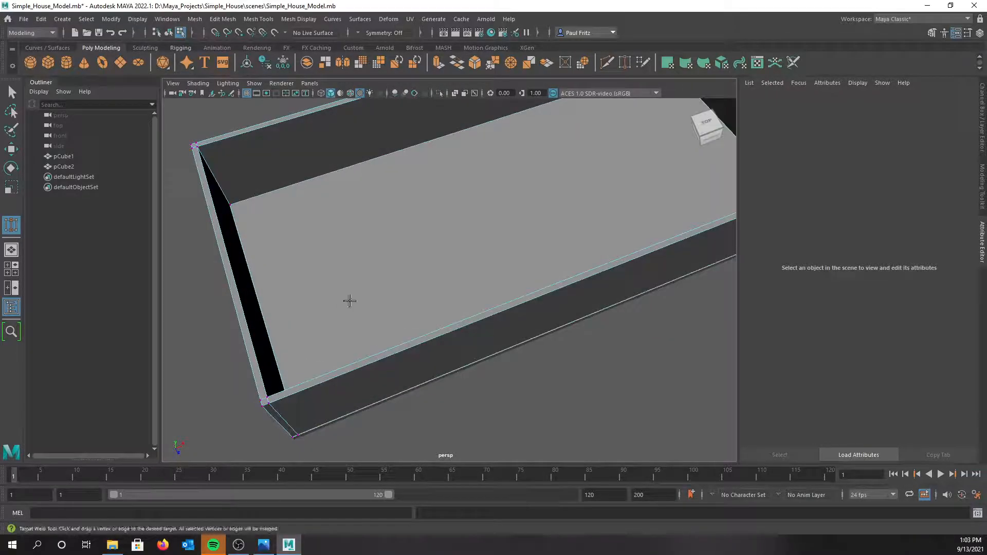
{"action": "left_click_drag", "start_coordinate": [430, 314], "coordinate": [403, 280], "text": "alt"}
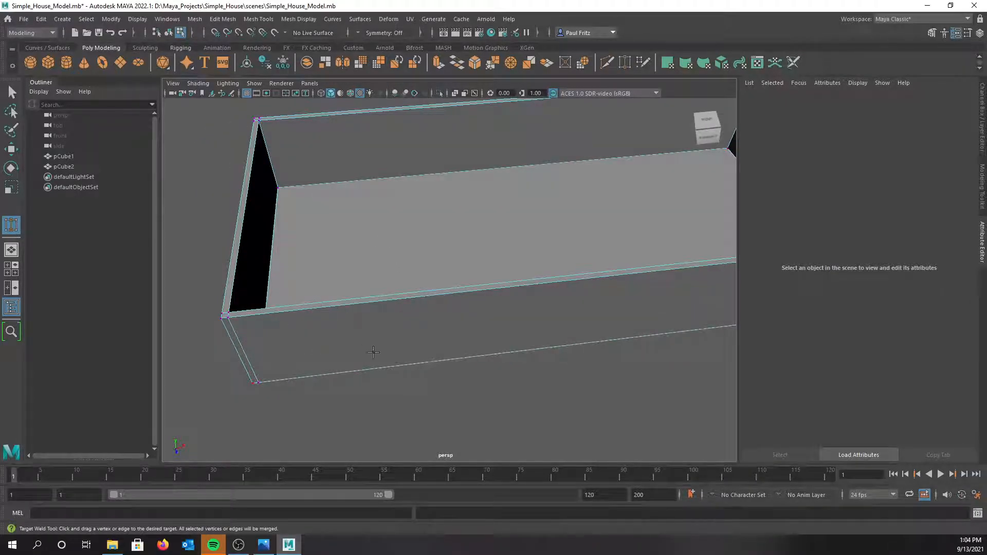
{"action": "left_click_drag", "start_coordinate": [414, 343], "coordinate": [476, 306], "text": "alt"}
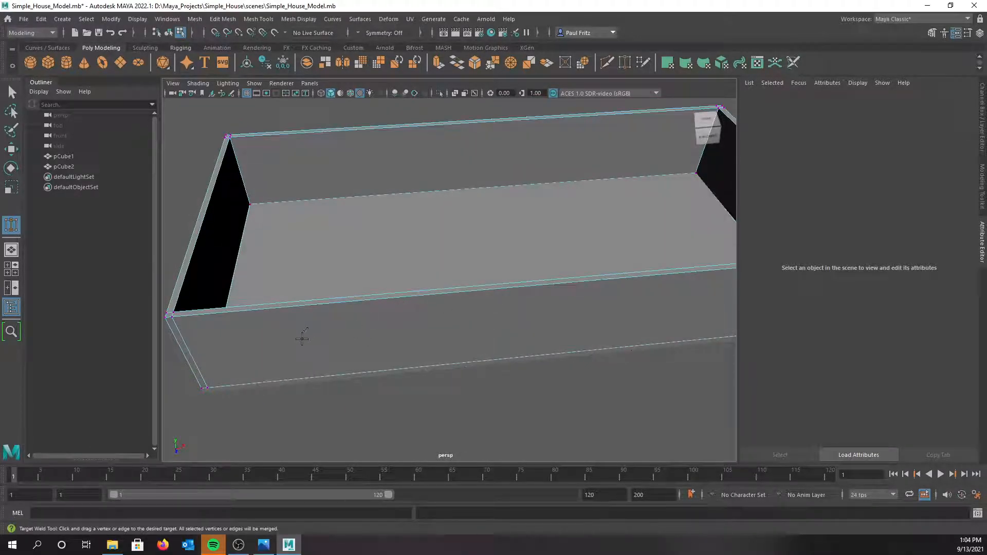
{"action": "left_click_drag", "start_coordinate": [300, 314], "coordinate": [282, 335], "text": "alt"}
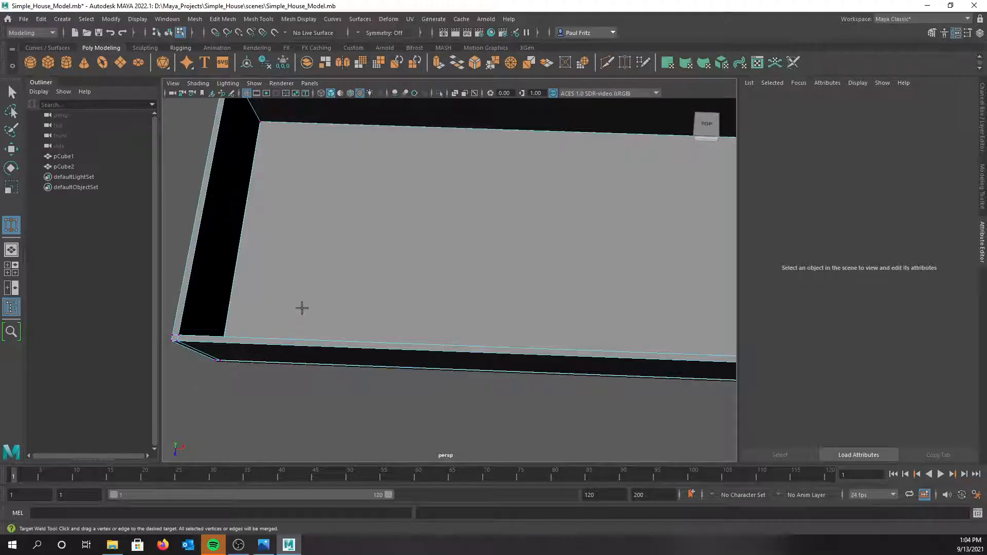
{"action": "left_click_drag", "start_coordinate": [489, 215], "coordinate": [387, 240], "text": "alt"}
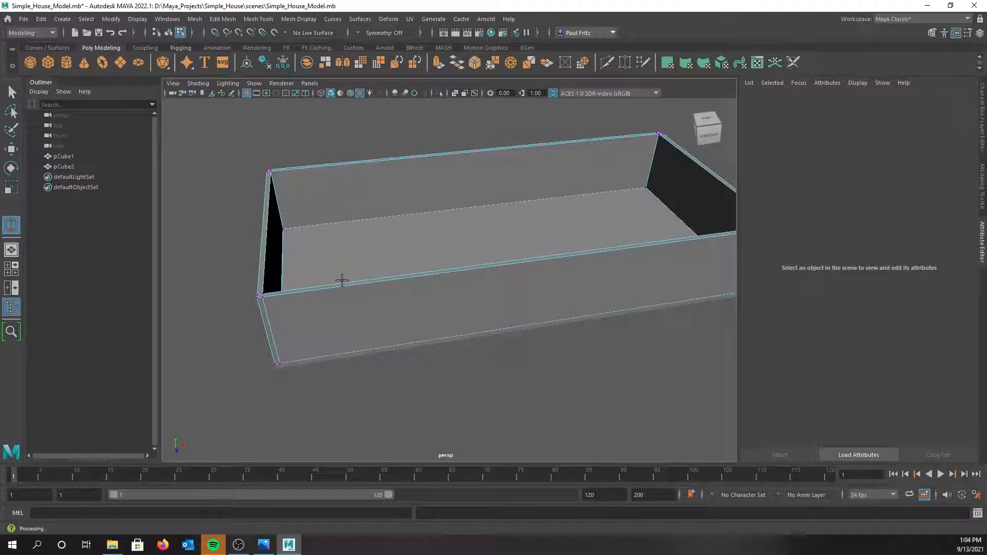
{"action": "left_click_drag", "start_coordinate": [396, 298], "coordinate": [294, 265], "text": "alt"}
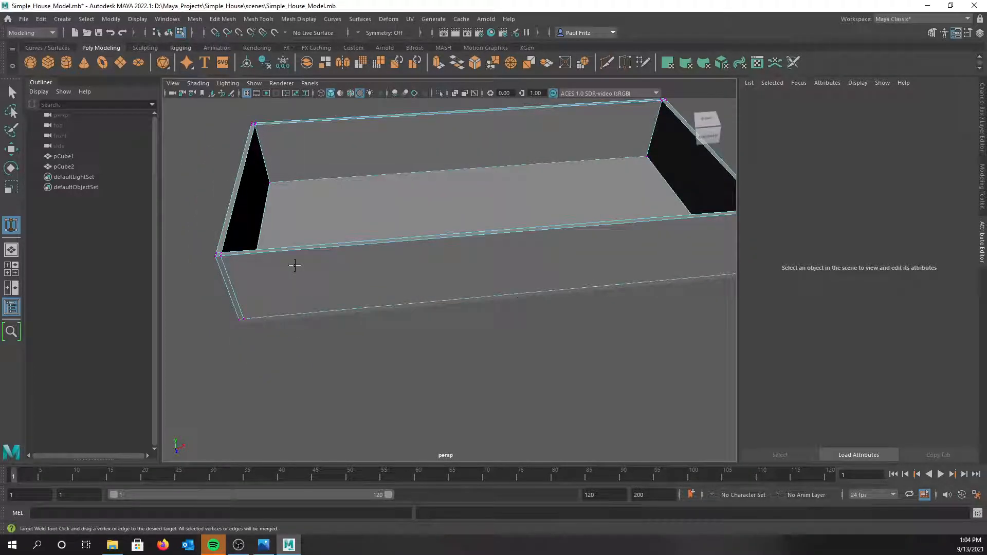
Leave the Target Weld tool and select the whole walls object in object mode
{"action": "right_click_drag", "start_coordinate": [276, 260], "coordinate": [323, 247]}
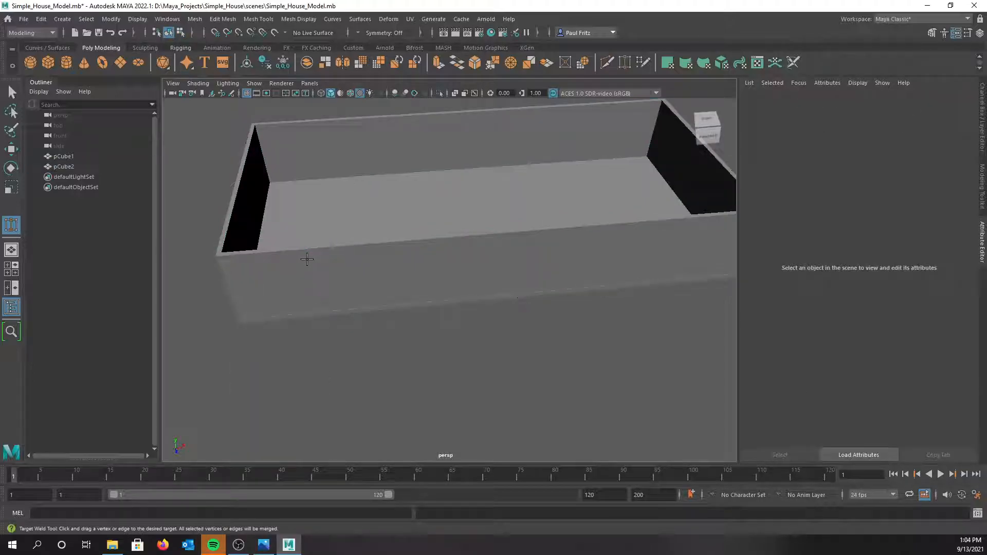
{"action": "right_click_drag", "start_coordinate": [237, 213], "coordinate": [272, 200]}
{"action": "key", "text": "q"}
{"action": "right_click_drag", "start_coordinate": [278, 272], "coordinate": [319, 245]}
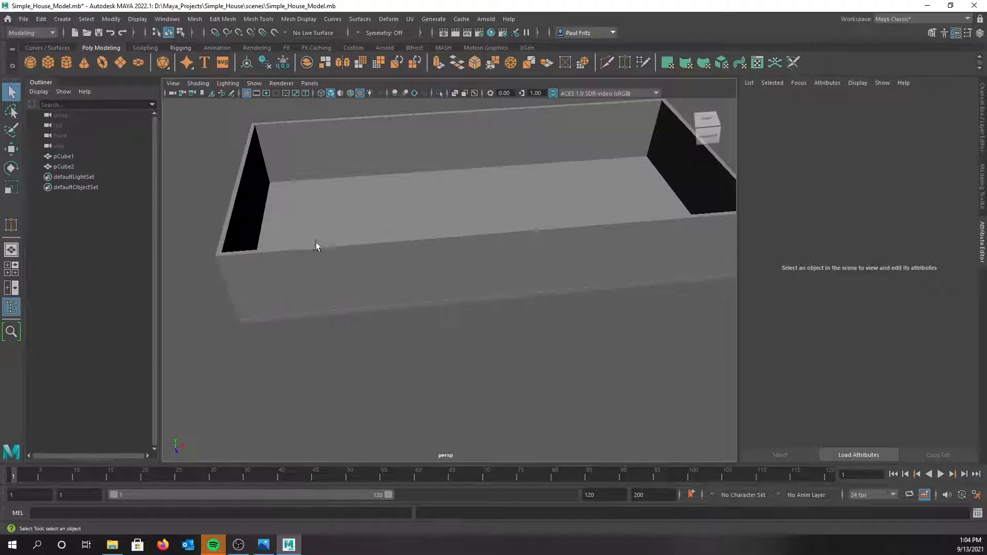
{"action": "left_click", "coordinate": [313, 265]}
{"action": "left_click_drag", "start_coordinate": [308, 268], "coordinate": [329, 262], "text": "alt"}
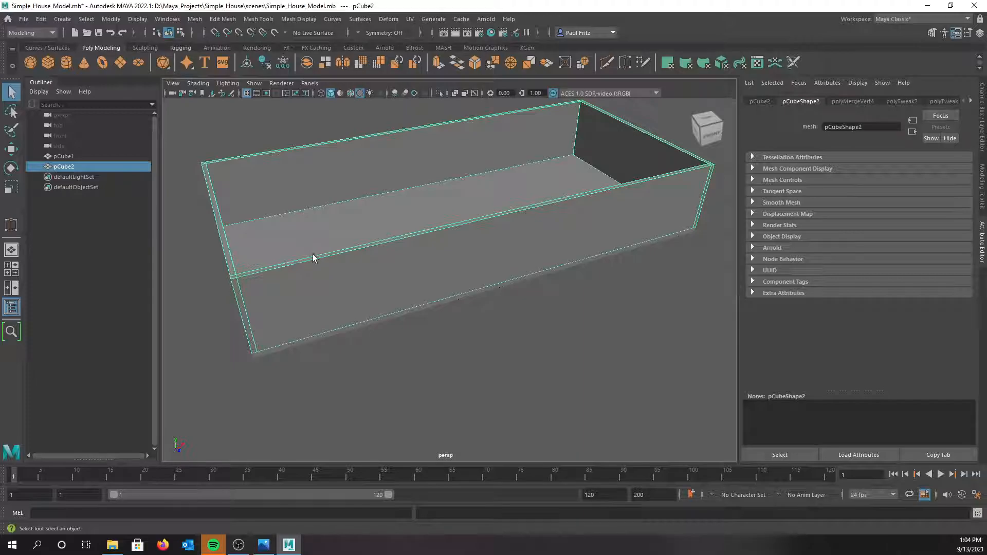
Configure the Insert Edge Loop tool for multiple edge loops with the number of edge loops set to 1
{"action": "right_click_drag", "start_coordinate": [315, 257], "coordinate": [276, 276], "text": "shift"}
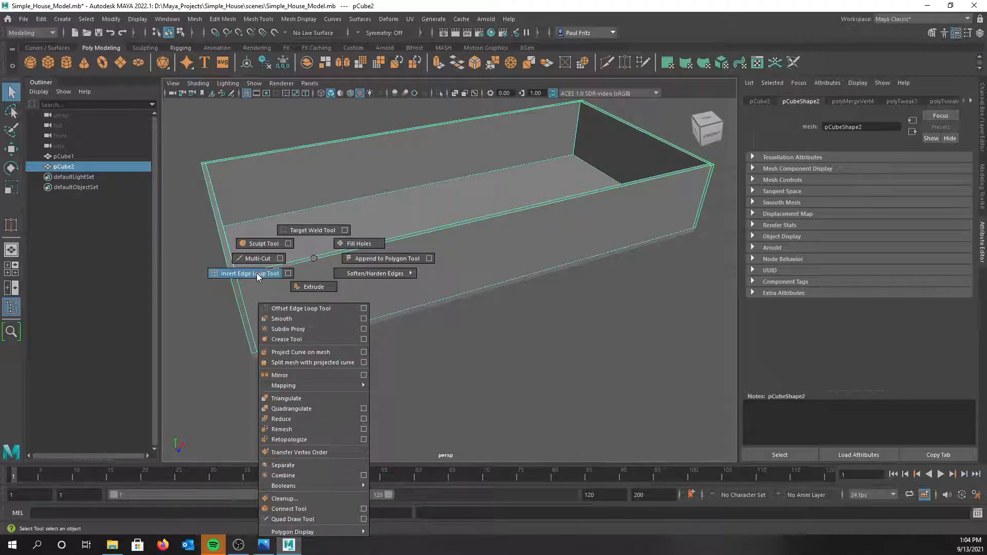
{"action": "right_click_drag", "start_coordinate": [257, 273], "coordinate": [290, 274], "text": "shift"}
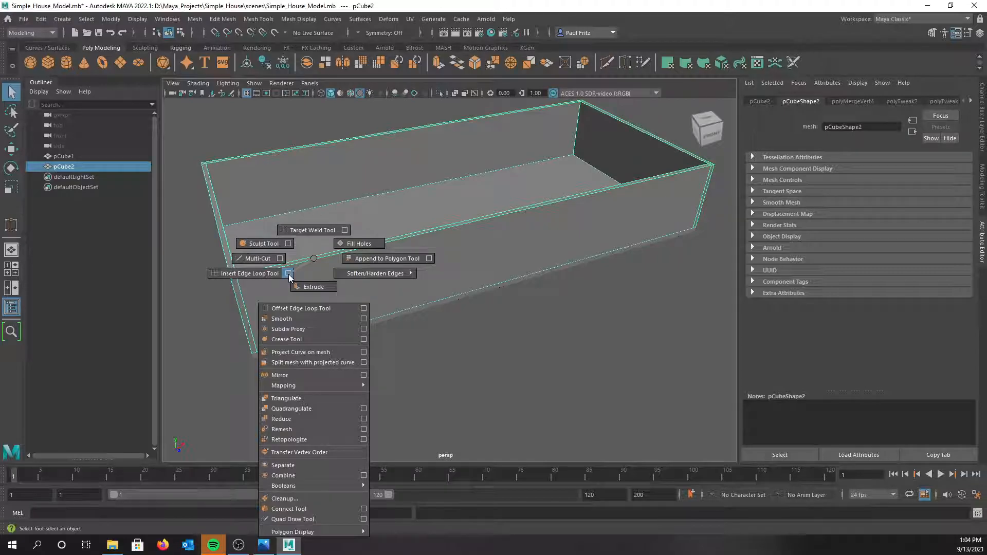
{"action": "right_click_drag", "start_coordinate": [288, 276], "coordinate": [289, 276], "text": "shift"}
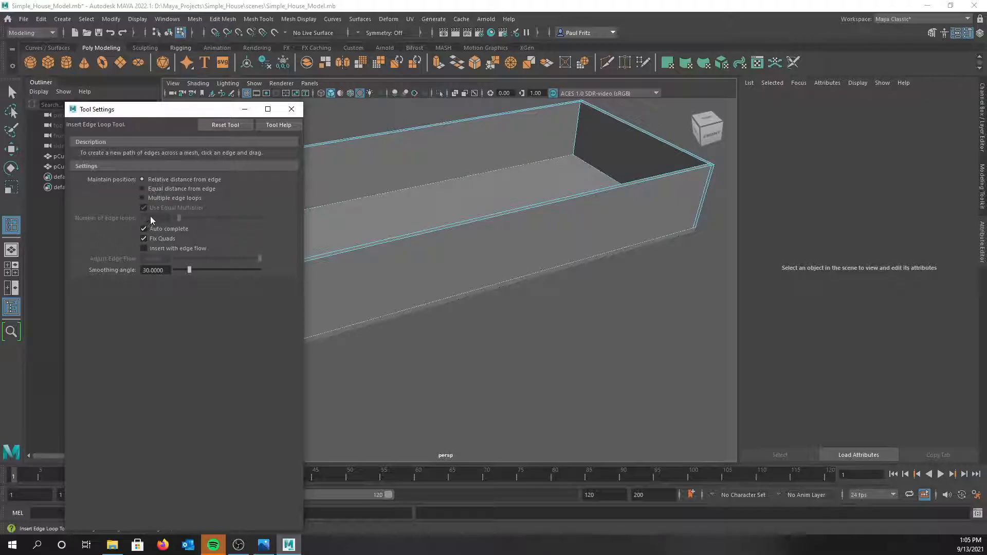
{"action": "left_click", "coordinate": [143, 198]}
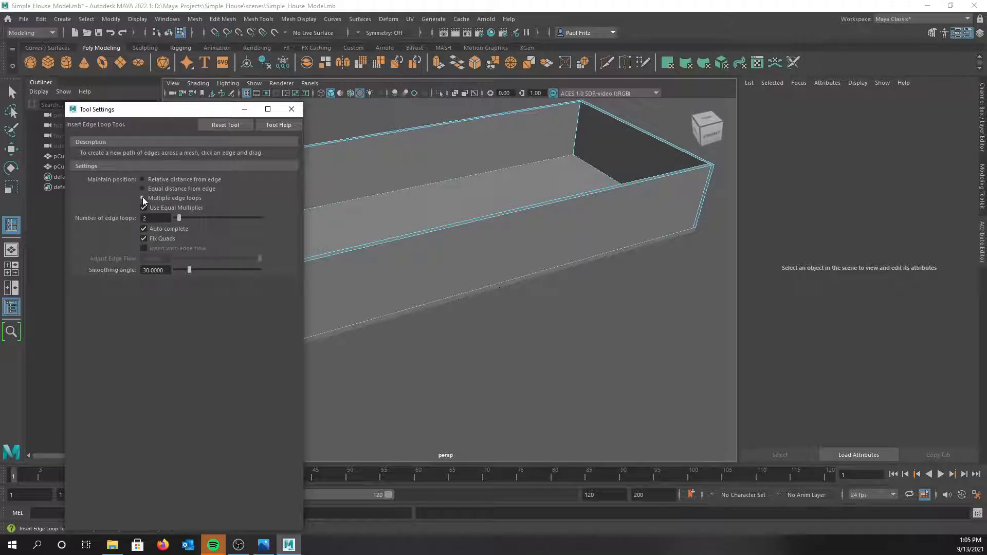
{"action": "double_click", "coordinate": [158, 218]}
{"action": "type", "text": "1"}
{"action": "key", "text": "Return"}
Insert one centred vertical edge loop in each of the two short end walls
{"action": "scroll", "coordinate": [475, 258], "scroll_direction": "down", "scroll_amount": 5}
{"action": "left_click_drag", "start_coordinate": [476, 262], "coordinate": [511, 252], "text": "alt"}
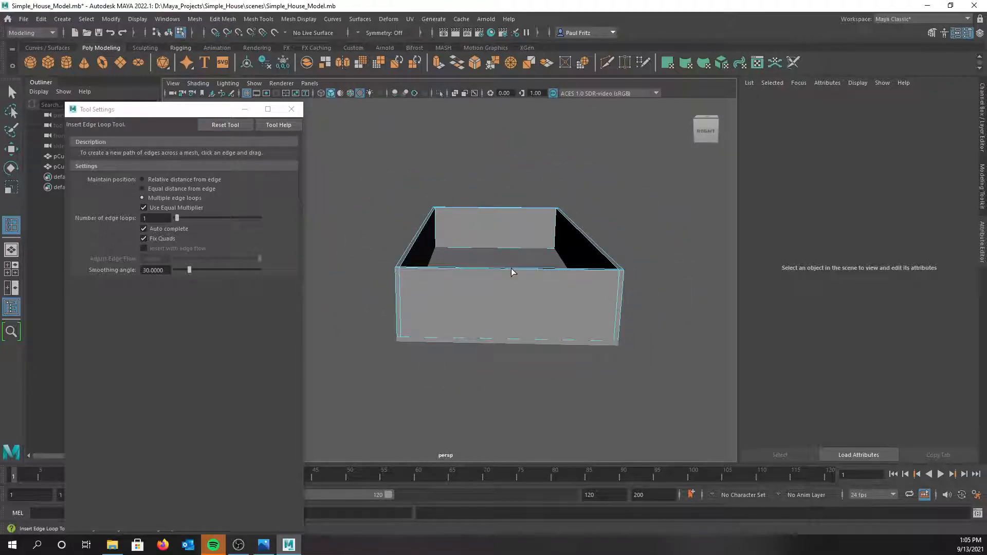
{"action": "scroll", "coordinate": [510, 273], "scroll_direction": "up", "scroll_amount": 3}
{"action": "left_click_drag", "start_coordinate": [562, 281], "coordinate": [454, 252], "text": "alt"}
{"action": "left_click_drag", "start_coordinate": [480, 185], "coordinate": [447, 260], "text": "alt"}
{"action": "left_click", "coordinate": [384, 214]}
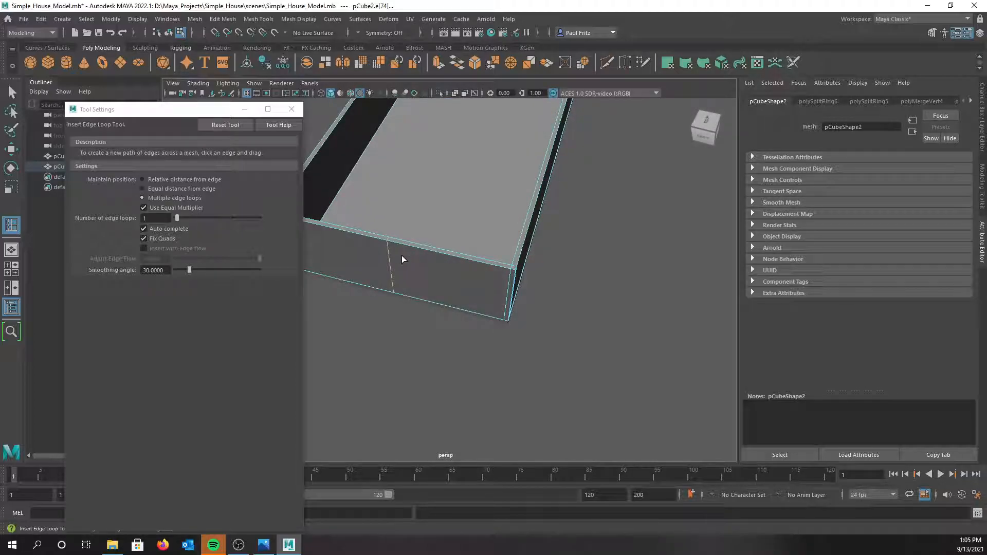
{"action": "left_click_drag", "start_coordinate": [407, 260], "coordinate": [422, 218], "text": "alt"}
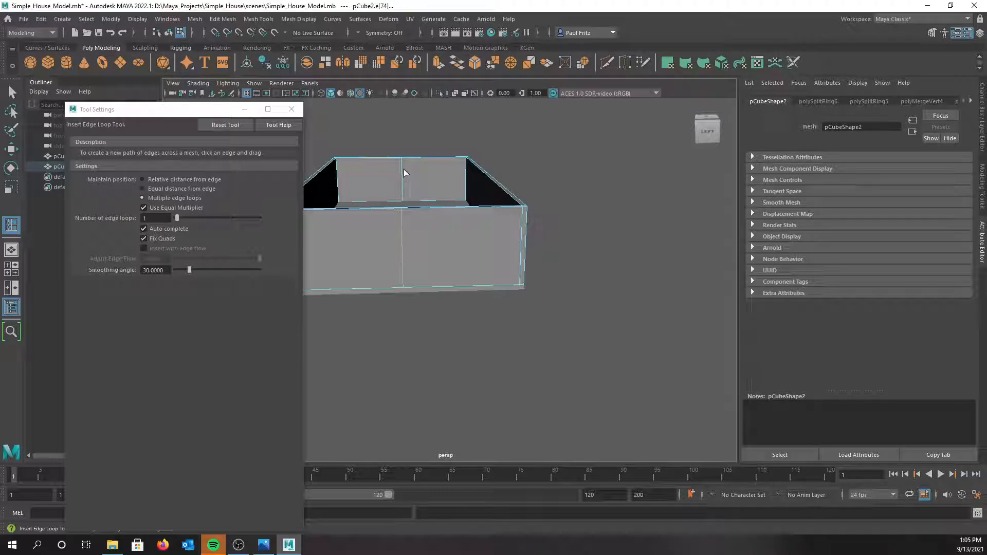
Reset the Insert Edge Loop tool to relative distance from edge and close its settings
{"action": "left_click", "coordinate": [142, 179]}
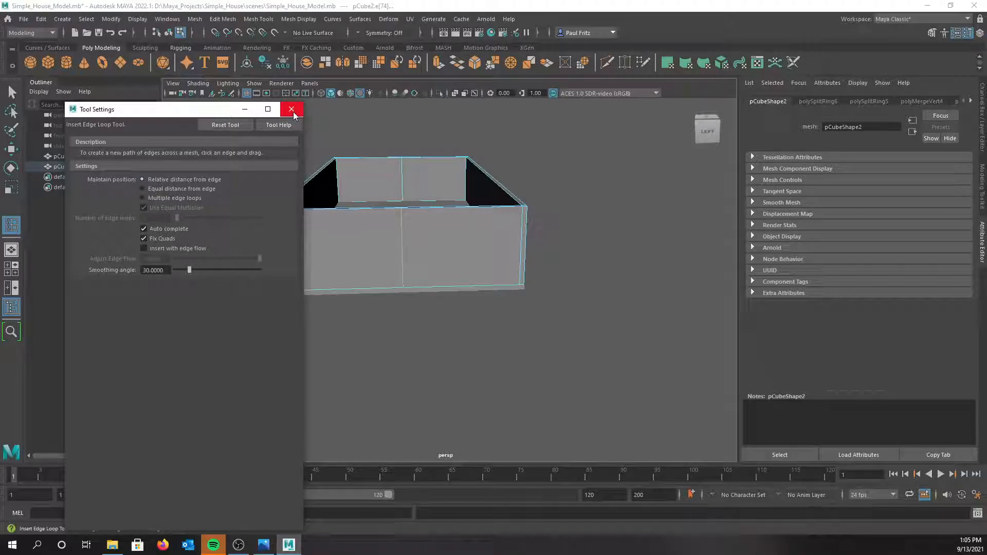
{"action": "left_click", "coordinate": [228, 126]}
{"action": "left_click", "coordinate": [290, 110]}
{"action": "left_click_drag", "start_coordinate": [447, 210], "coordinate": [329, 229], "text": "alt"}
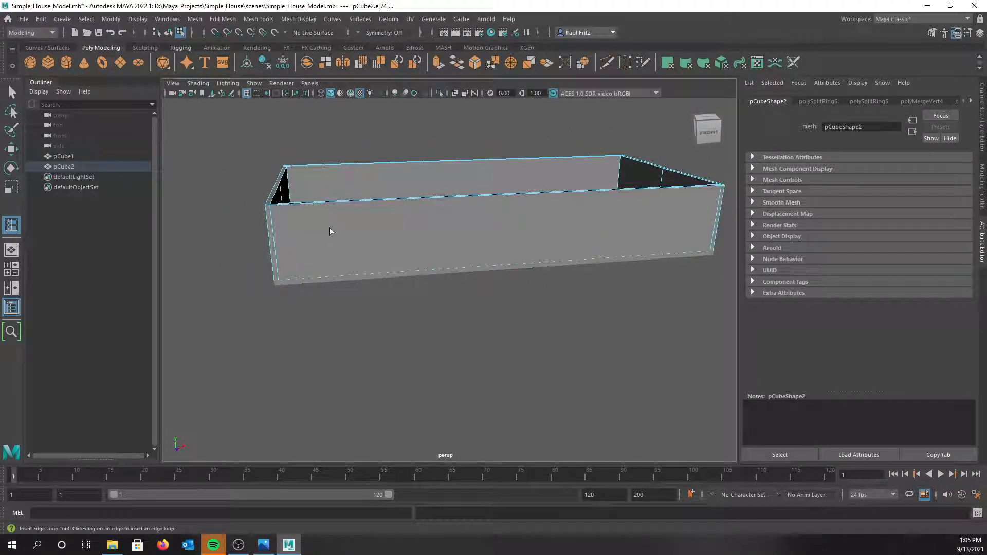
Insert two closely spaced vertical edge loops mid-way along the front wall for the door and a horizontal loop around the outer walls at door-head height
{"action": "left_click_drag", "start_coordinate": [388, 249], "coordinate": [440, 243], "text": "alt"}
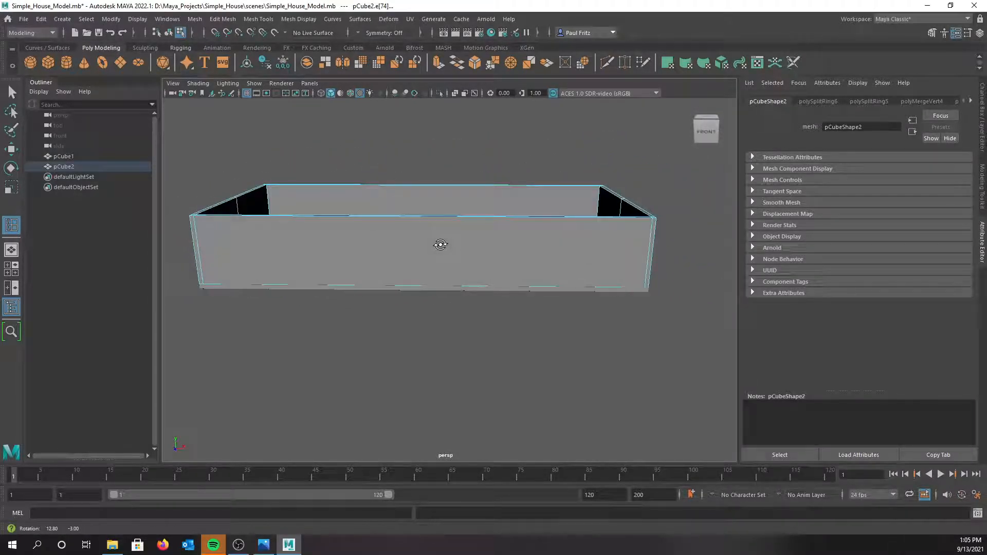
{"action": "left_click", "coordinate": [419, 217]}
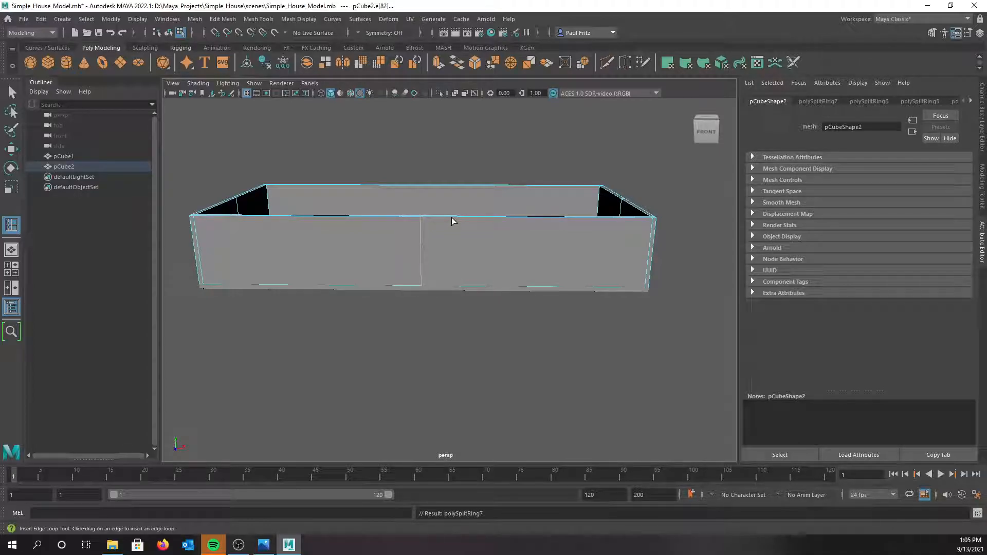
{"action": "left_click_drag", "start_coordinate": [452, 221], "coordinate": [452, 221]}
{"action": "left_click_drag", "start_coordinate": [196, 242], "coordinate": [197, 235]}
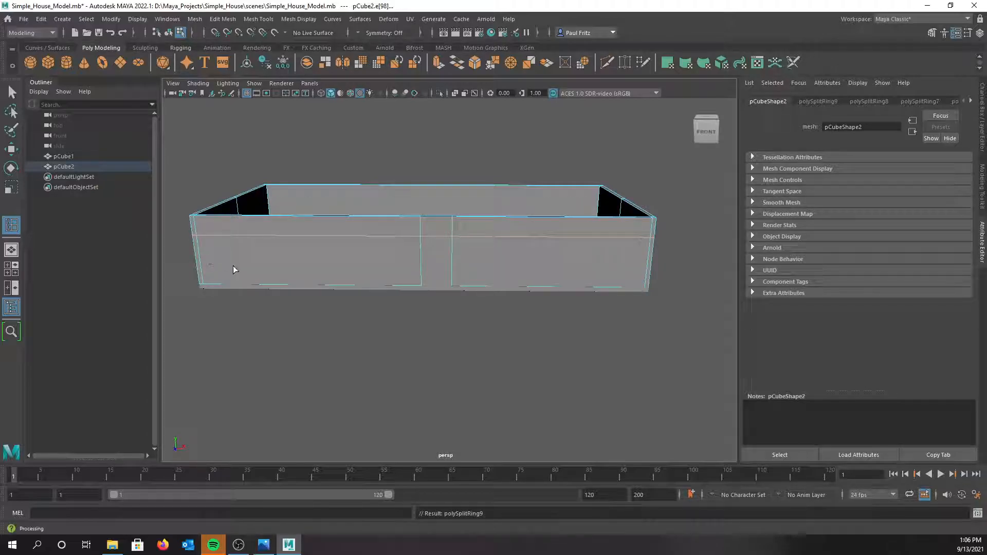
Insert two more vertical edge loops in the front wall to the right of the door section and a low horizontal loop around the outer walls
{"action": "left_click_drag", "start_coordinate": [287, 260], "coordinate": [413, 267], "text": "alt"}
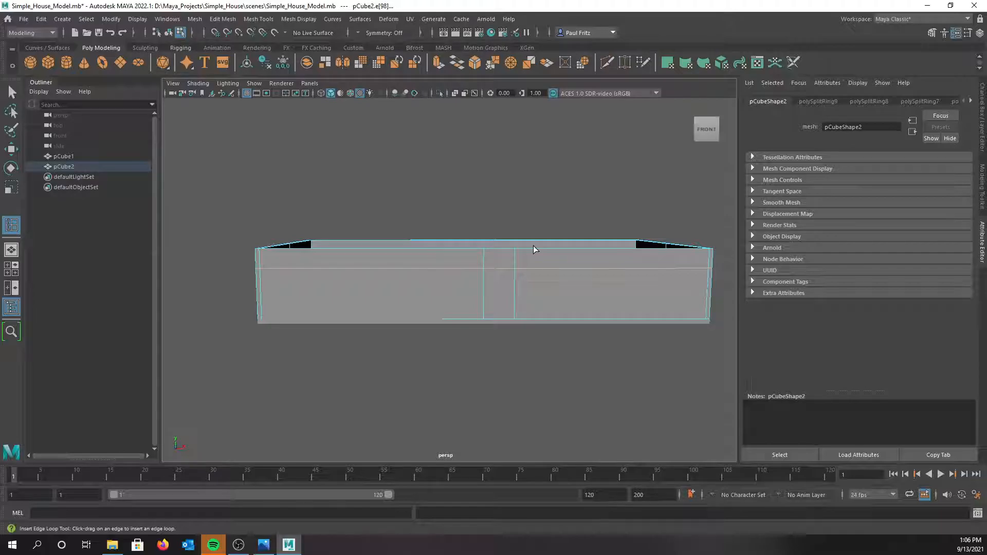
{"action": "left_click_drag", "start_coordinate": [531, 250], "coordinate": [531, 249]}
{"action": "left_click", "coordinate": [536, 248]}
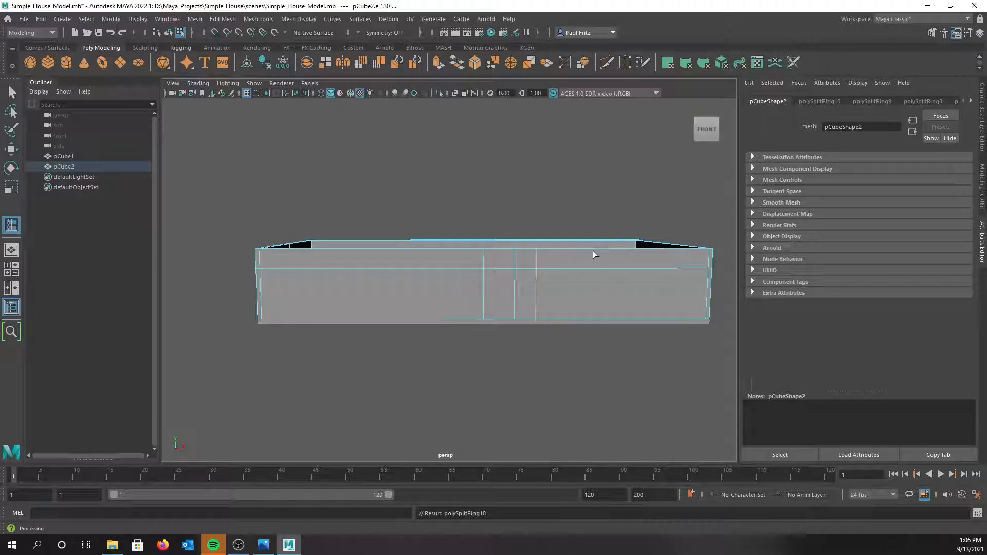
{"action": "left_click", "coordinate": [600, 249]}
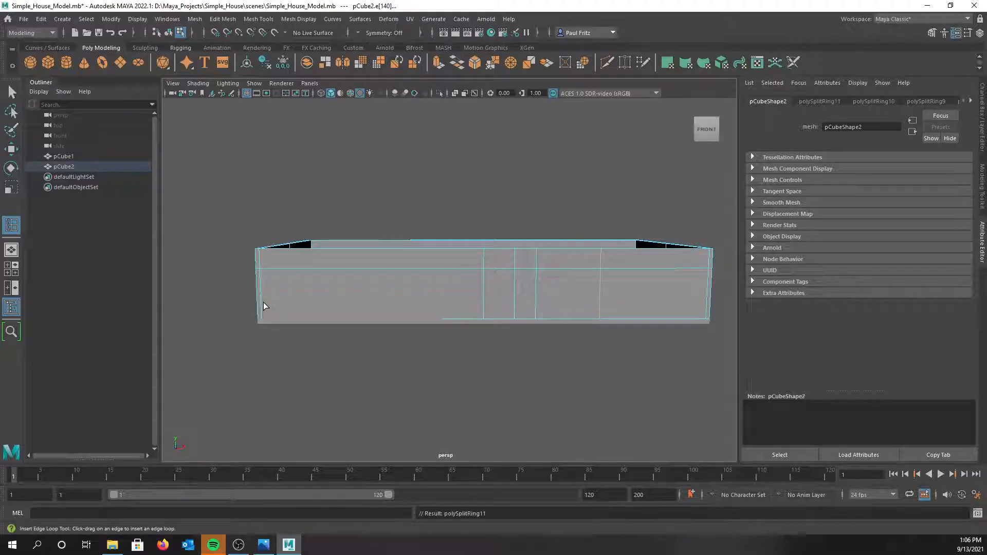
{"action": "left_click_drag", "start_coordinate": [260, 305], "coordinate": [260, 304]}
{"action": "left_click_drag", "start_coordinate": [260, 305], "coordinate": [260, 304]}
Examine the inserted edge loops on the outer and inner faces of the walls from several angles
{"action": "left_click_drag", "start_coordinate": [341, 254], "coordinate": [510, 288], "text": "alt"}
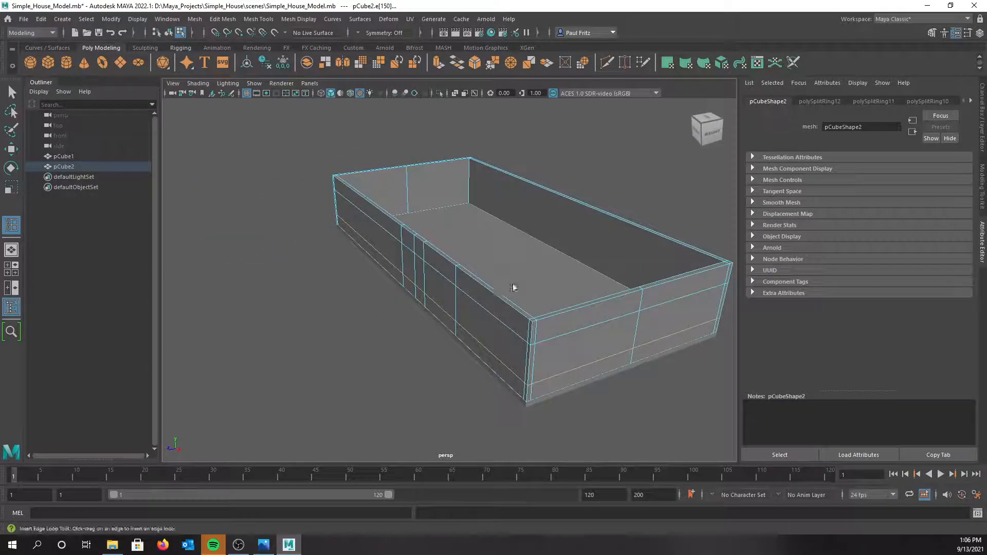
{"action": "left_click_drag", "start_coordinate": [583, 323], "coordinate": [497, 308], "text": "alt"}
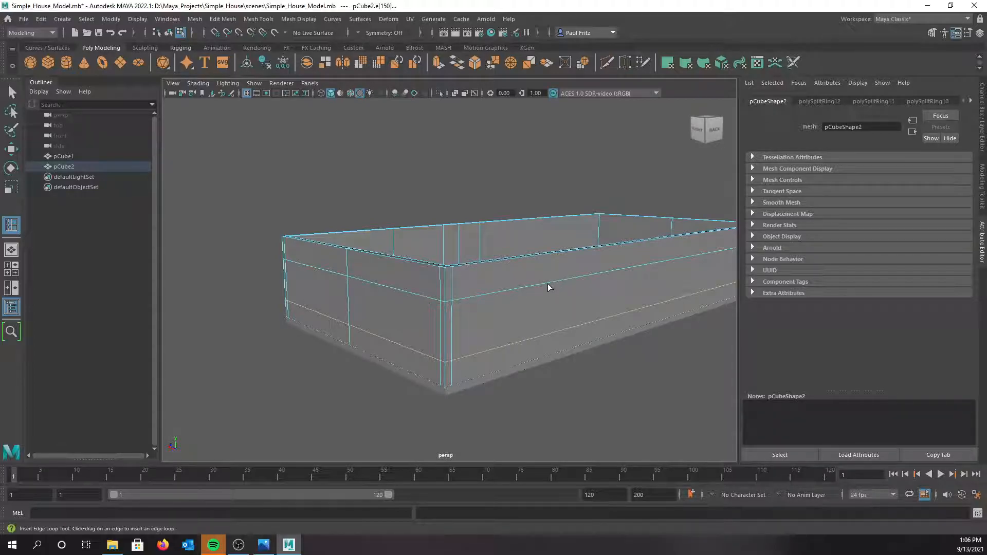
{"action": "left_click_drag", "start_coordinate": [229, 292], "coordinate": [401, 290], "text": "alt"}
{"action": "middle_click_drag", "start_coordinate": [394, 288], "coordinate": [439, 288], "text": "alt"}
{"action": "left_click_drag", "start_coordinate": [440, 288], "coordinate": [424, 267], "text": "alt"}
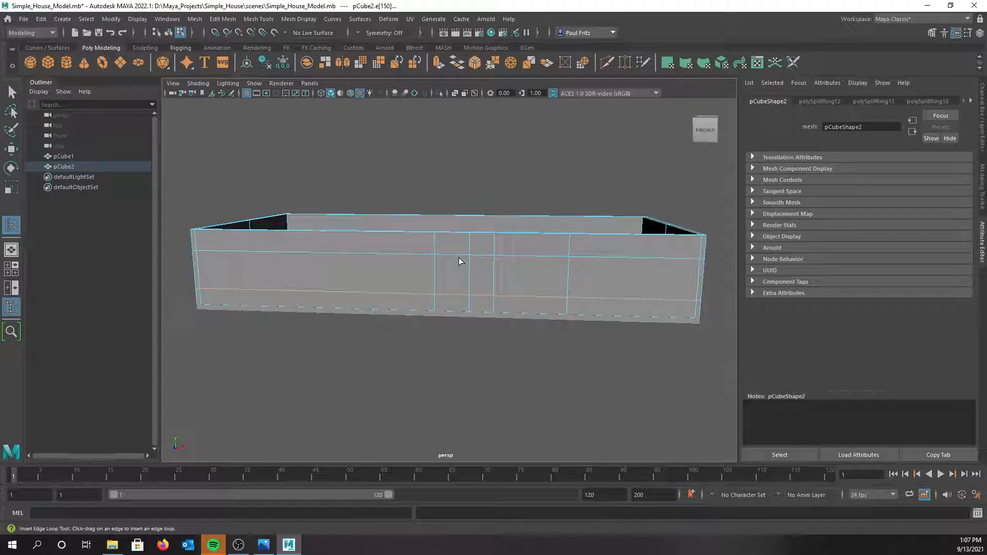
{"action": "left_click_drag", "start_coordinate": [404, 238], "coordinate": [377, 224], "text": "alt"}
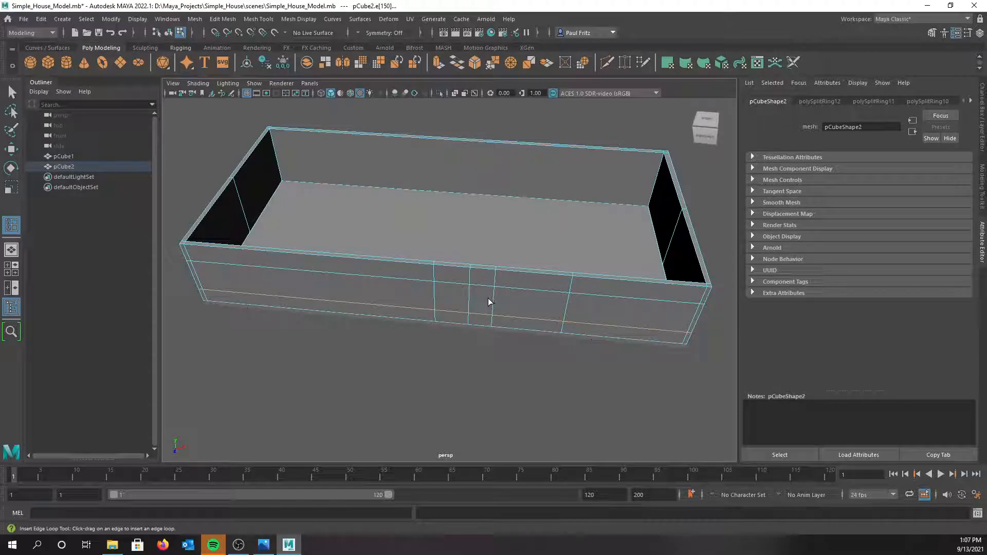
{"action": "left_click_drag", "start_coordinate": [449, 300], "coordinate": [433, 260], "text": "alt"}
{"action": "middle_click_drag", "start_coordinate": [430, 253], "coordinate": [479, 248], "text": "alt"}
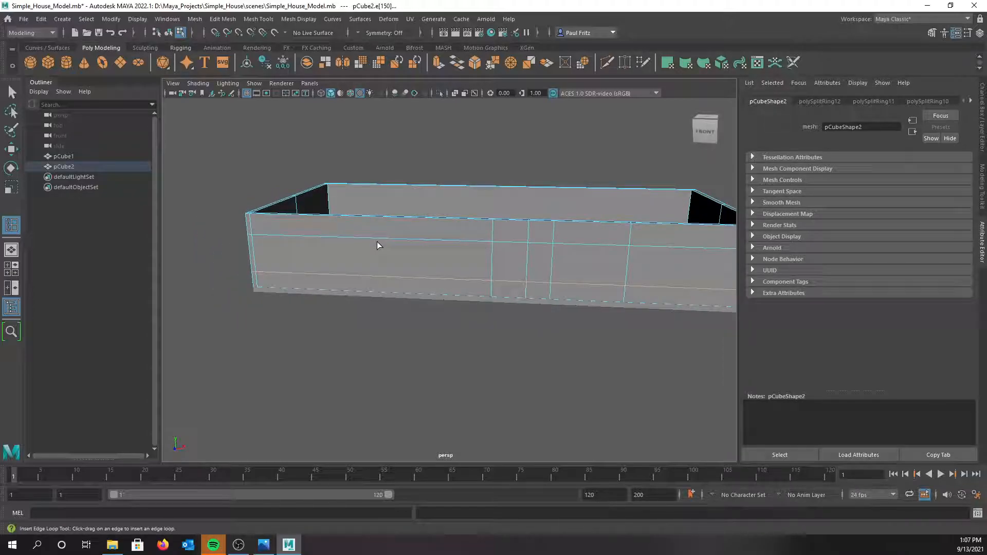
{"action": "middle_click_drag", "start_coordinate": [383, 250], "coordinate": [319, 240], "text": "alt"}
{"action": "left_click_drag", "start_coordinate": [360, 251], "coordinate": [287, 238], "text": "alt"}
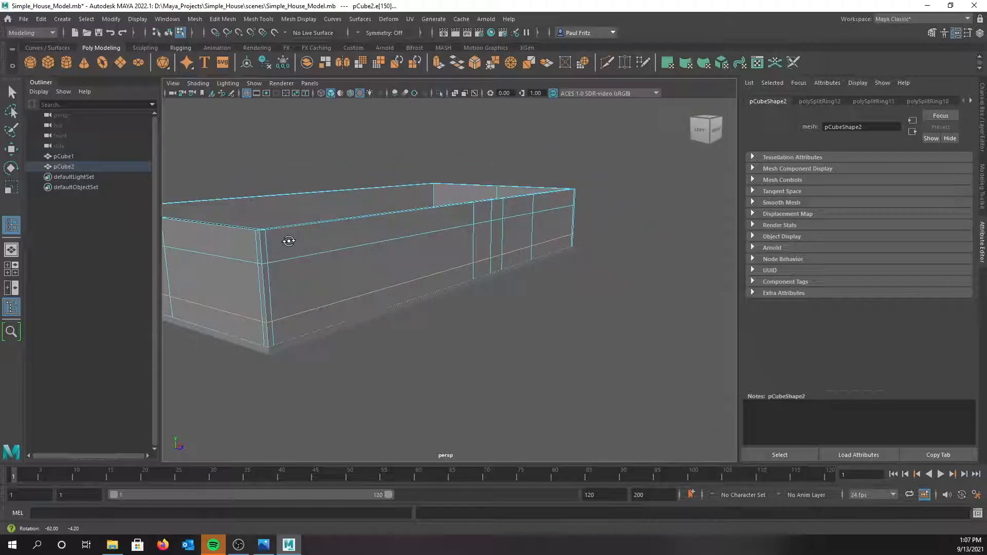
{"action": "left_click_drag", "start_coordinate": [319, 266], "coordinate": [368, 252], "text": "alt"}
{"action": "middle_click_drag", "start_coordinate": [420, 241], "coordinate": [342, 240], "text": "alt"}
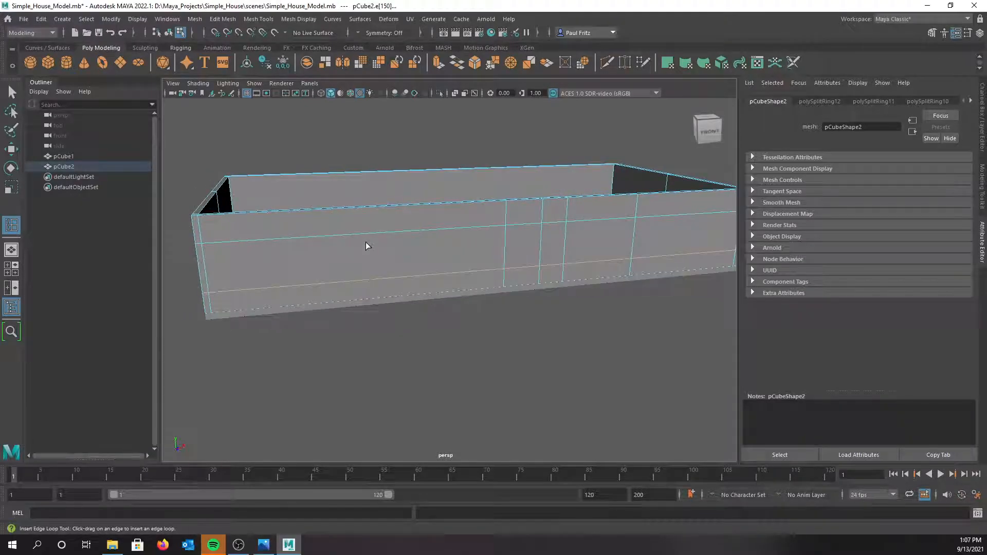
{"action": "left_click_drag", "start_coordinate": [366, 242], "coordinate": [360, 239], "text": "alt"}
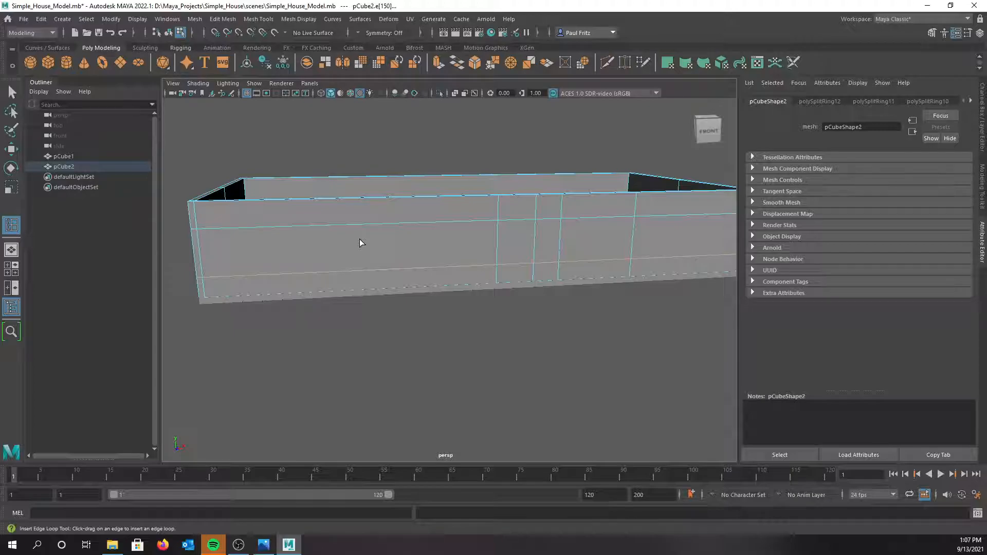
Switch to the four-view layout with the whole house framed and shown in wireframe in the front and side views
{"action": "key", "text": "space"}
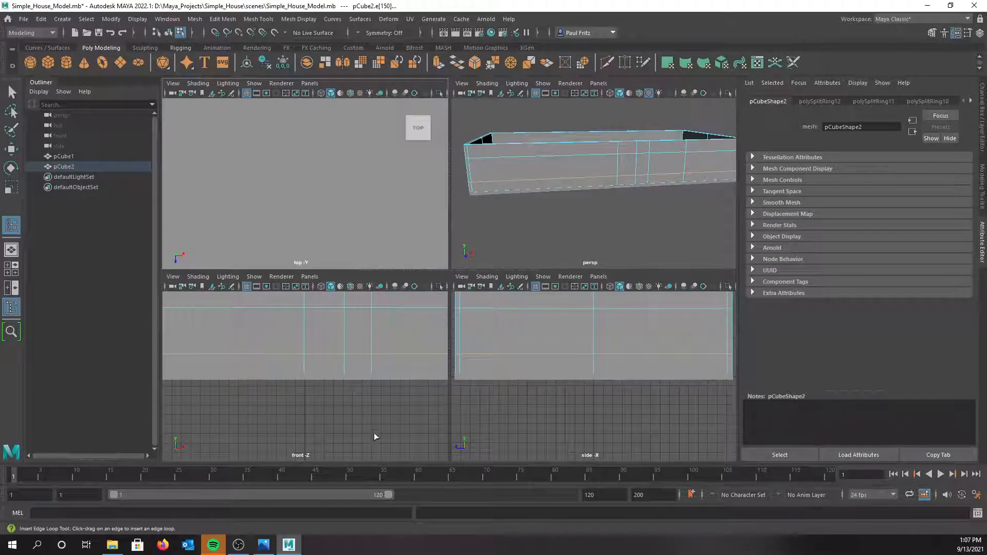
{"action": "scroll", "coordinate": [368, 401], "scroll_direction": "down", "scroll_amount": 2}
{"action": "scroll", "coordinate": [363, 398], "scroll_direction": "down", "scroll_amount": 2}
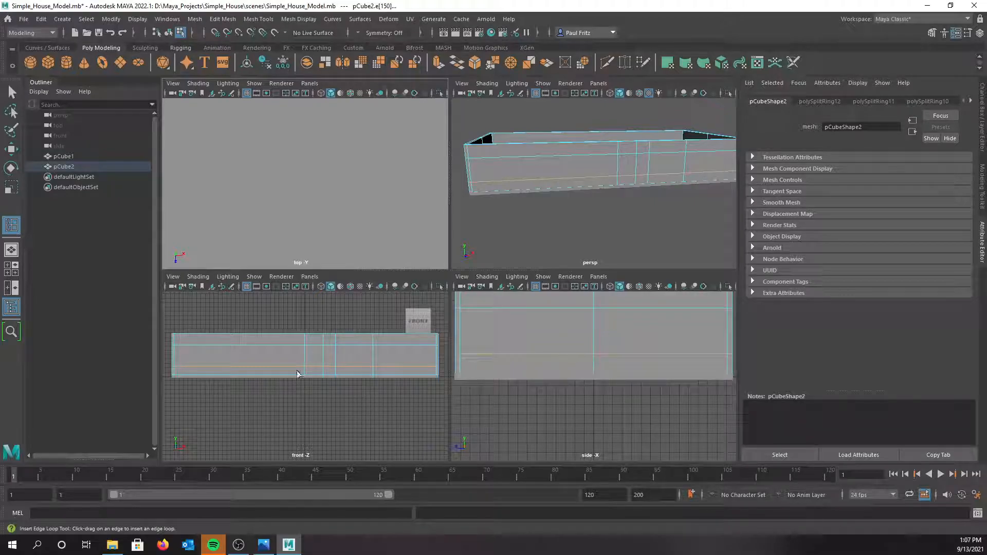
{"action": "scroll", "coordinate": [559, 418], "scroll_direction": "down", "scroll_amount": 2}
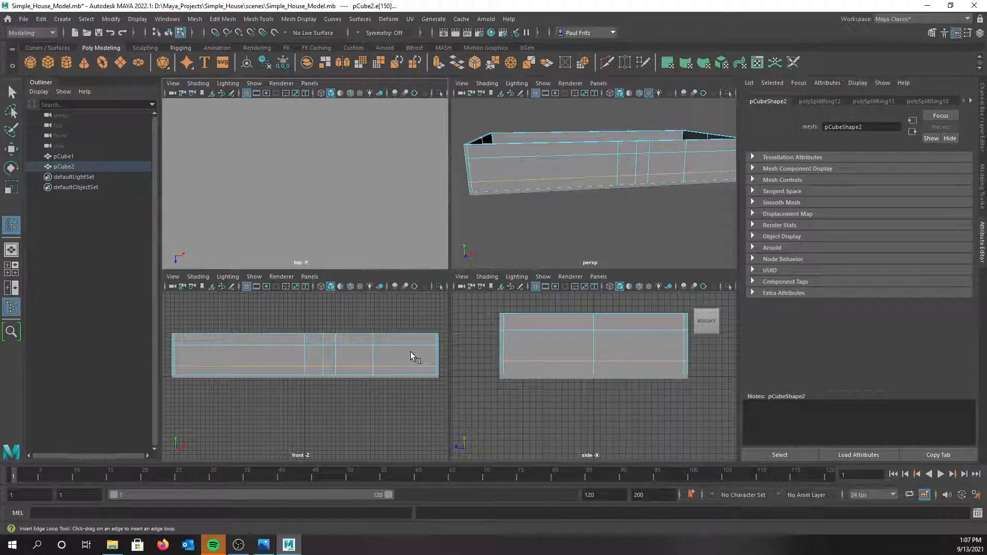
{"action": "key", "text": "4"}
{"action": "key", "text": "4"}
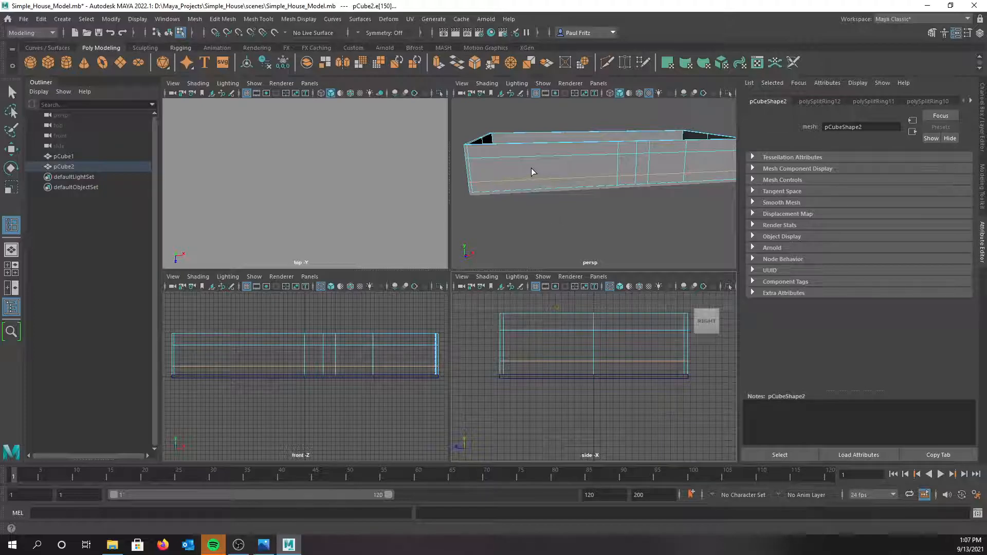
Insert a lower and an upper horizontal edge loop around the inner wall faces, matching the heights of the outer loops in the wireframe views
{"action": "left_click_drag", "start_coordinate": [531, 168], "coordinate": [533, 182], "text": "alt"}
{"action": "middle_click_drag", "start_coordinate": [533, 180], "coordinate": [559, 212], "text": "alt"}
{"action": "left_click_drag", "start_coordinate": [533, 196], "coordinate": [569, 177], "text": "alt"}
{"action": "scroll", "coordinate": [539, 177], "scroll_direction": "up", "scroll_amount": 3}
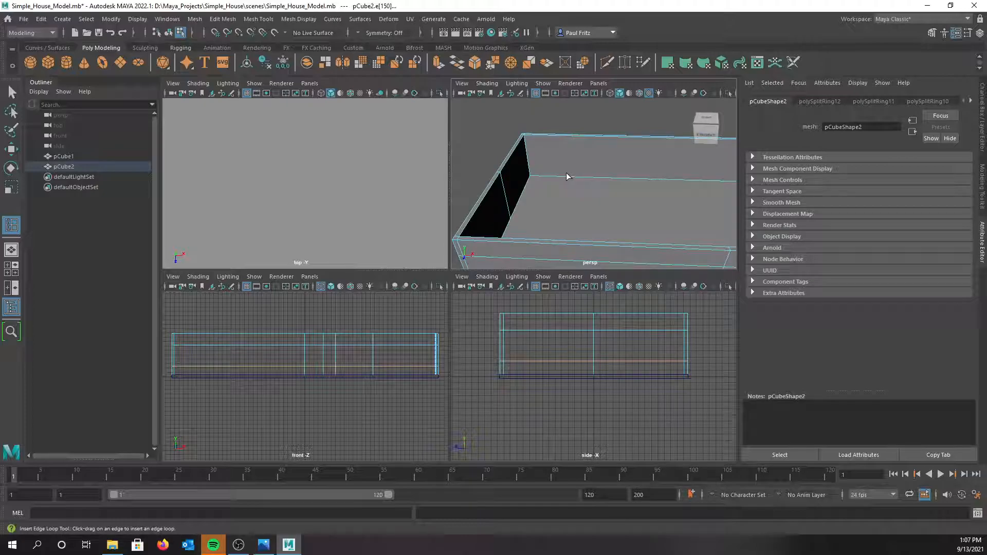
{"action": "left_click", "coordinate": [528, 164]}
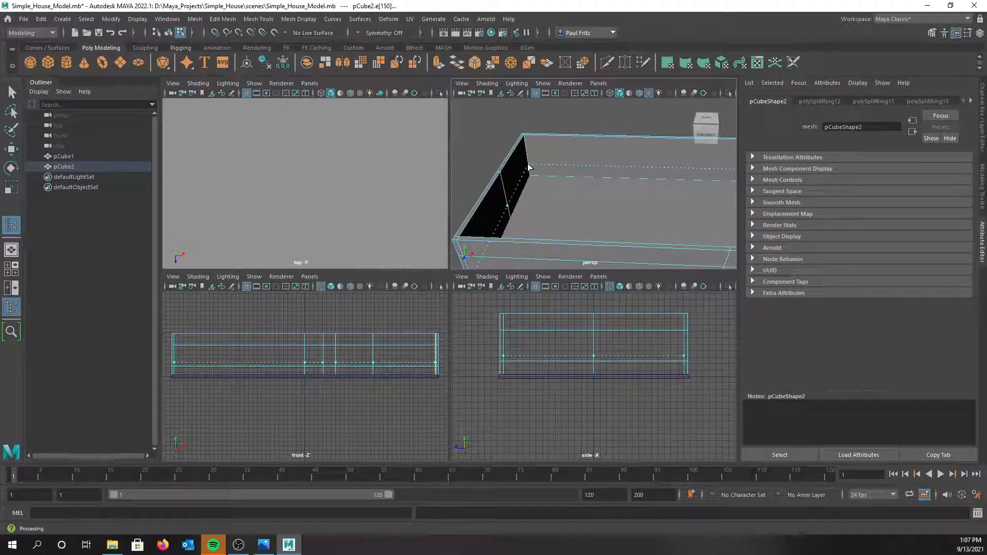
{"action": "left_click_drag", "start_coordinate": [528, 167], "coordinate": [530, 169]}
{"action": "left_click_drag", "start_coordinate": [529, 169], "coordinate": [529, 169]}
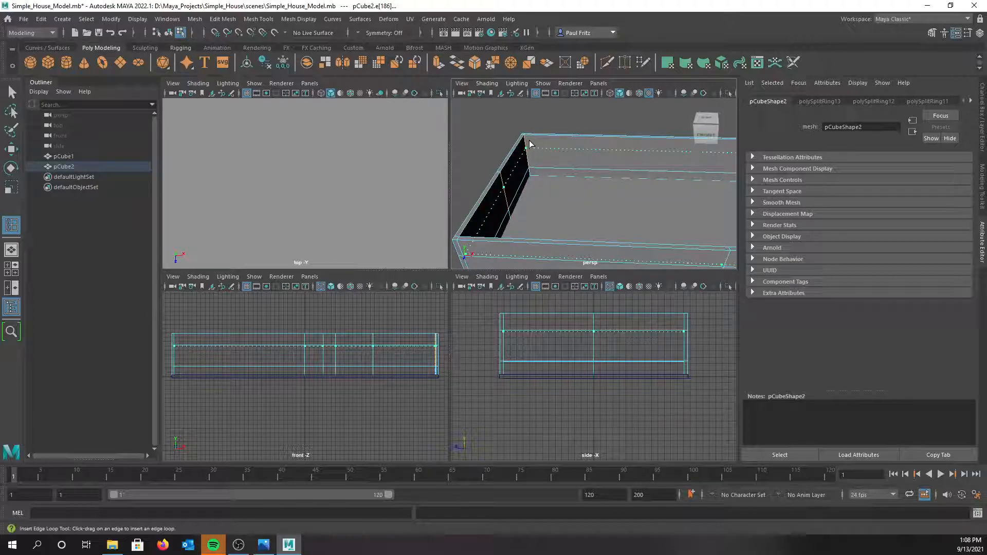
{"action": "left_click", "coordinate": [531, 141]}
Return to the full perspective view, leaving the Insert Edge Loop tool and switching the walls to face selection
{"action": "left_click_drag", "start_coordinate": [518, 180], "coordinate": [574, 177], "text": "alt"}
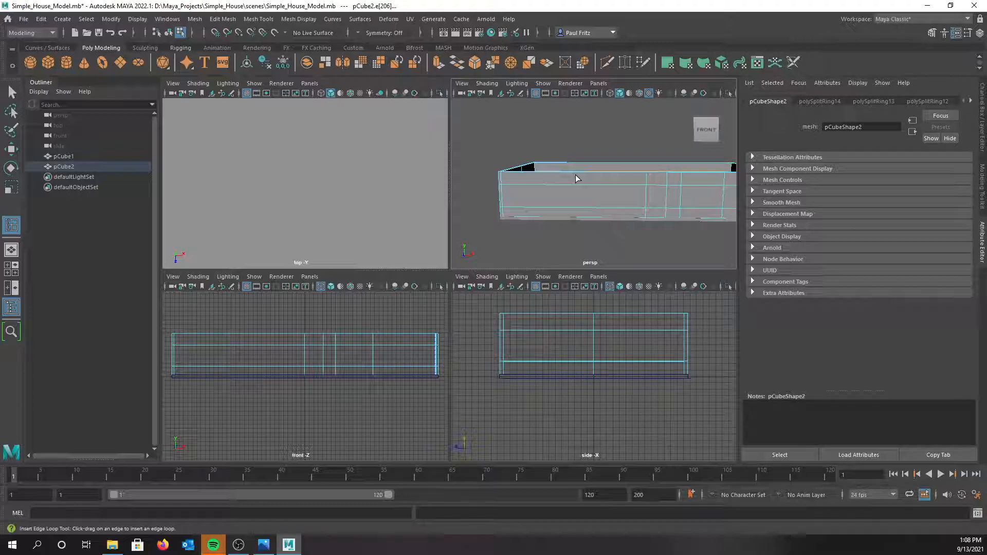
{"action": "key", "text": "space"}
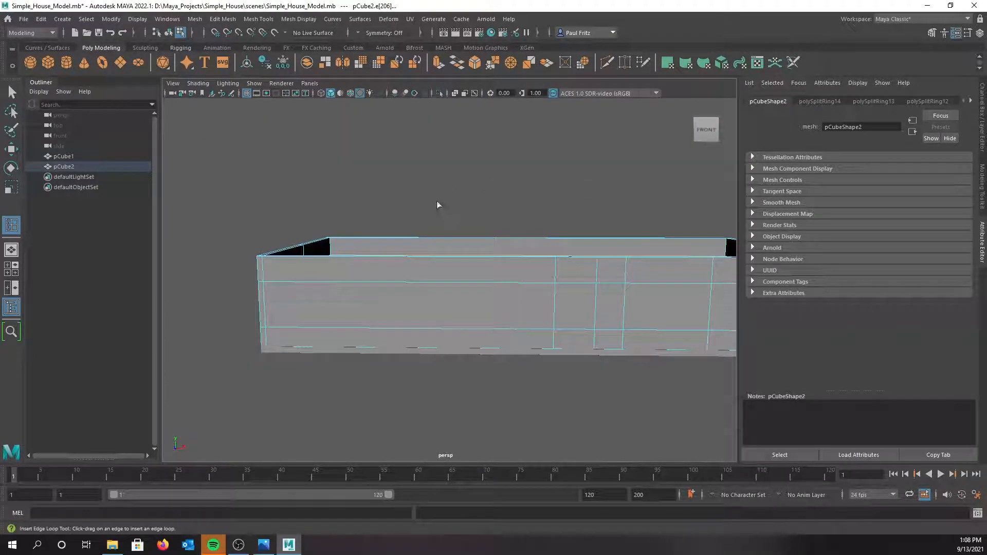
{"action": "middle_click_drag", "start_coordinate": [498, 288], "coordinate": [370, 255], "text": "alt"}
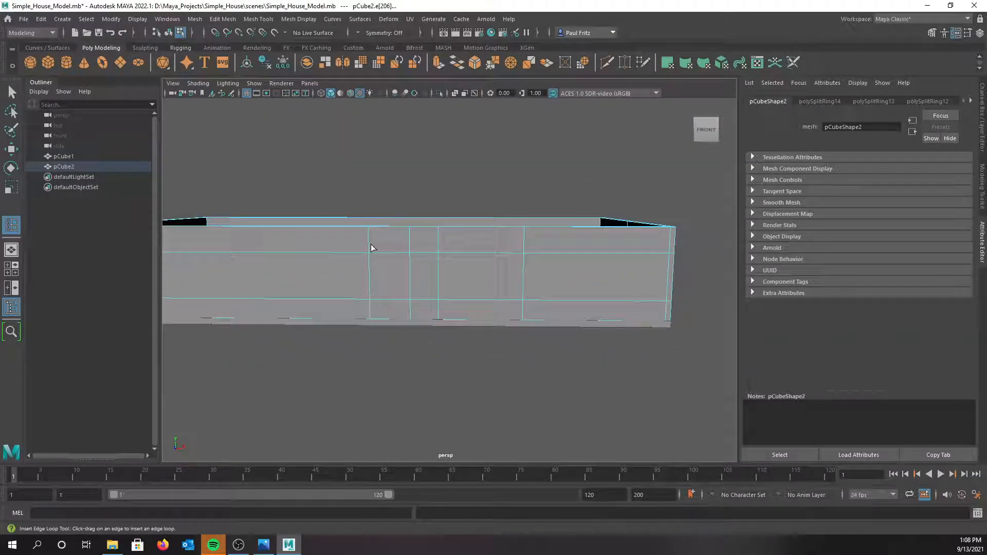
{"action": "left_click_drag", "start_coordinate": [353, 254], "coordinate": [423, 291], "text": "alt"}
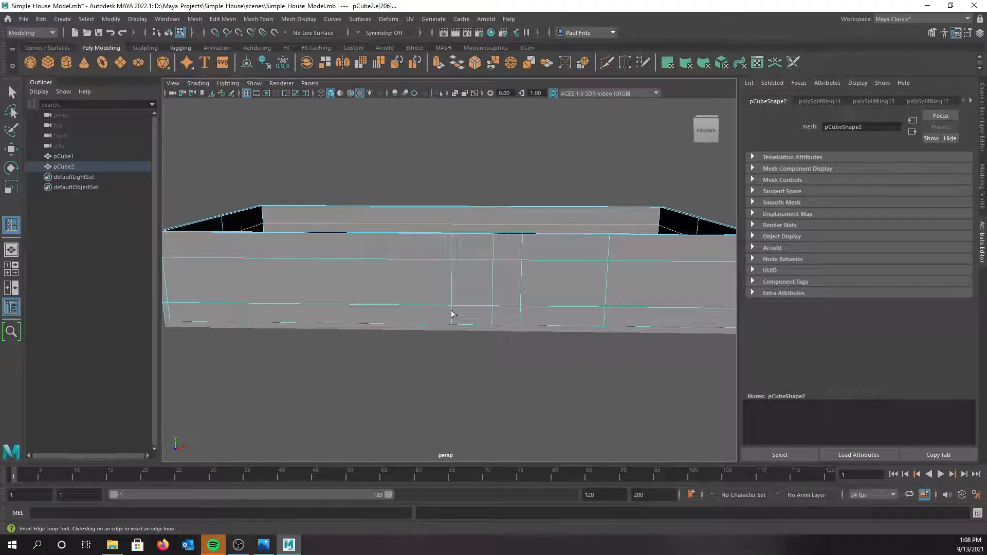
{"action": "left_click_drag", "start_coordinate": [467, 265], "coordinate": [457, 284], "text": "alt"}
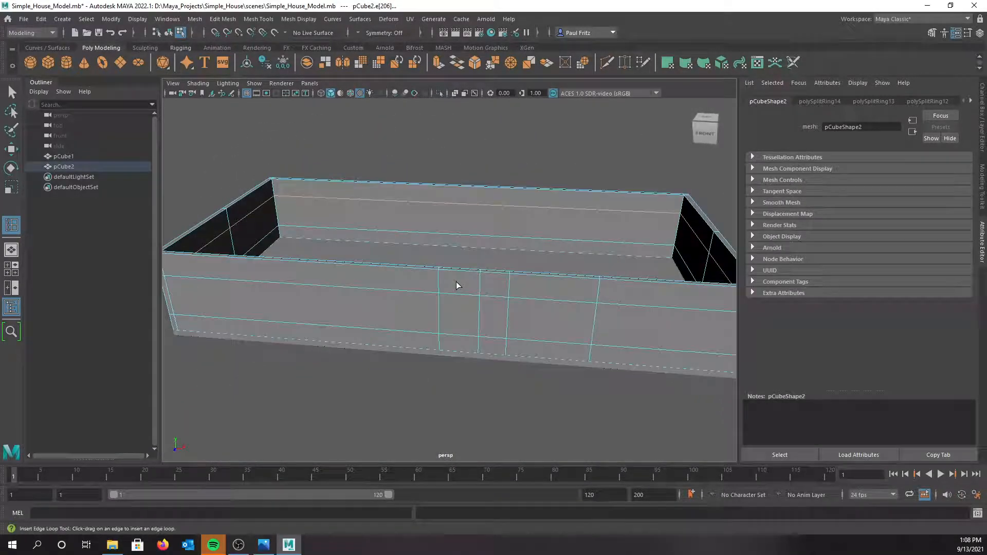
{"action": "key", "text": "q"}
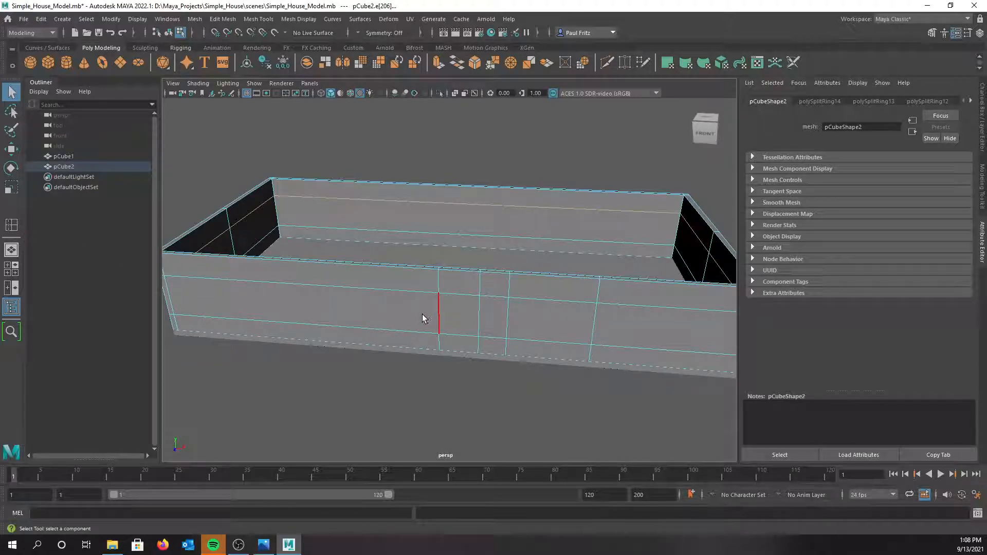
{"action": "left_click_drag", "start_coordinate": [421, 313], "coordinate": [398, 280], "text": "alt"}
{"action": "right_click_drag", "start_coordinate": [402, 263], "coordinate": [402, 292]}
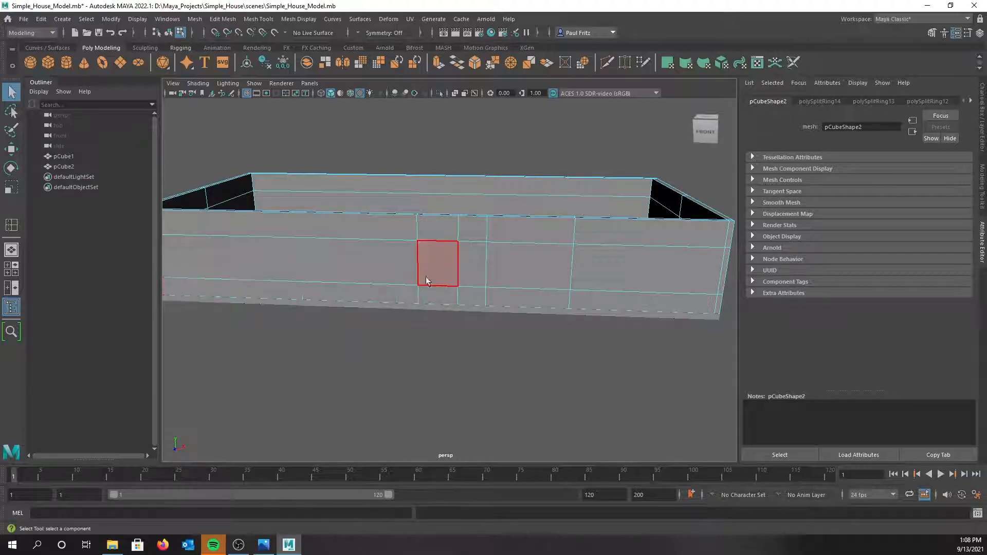
Delete the middle and bottom faces of the front wall's door section on both the outer and inner sides
{"action": "left_click", "coordinate": [440, 261]}
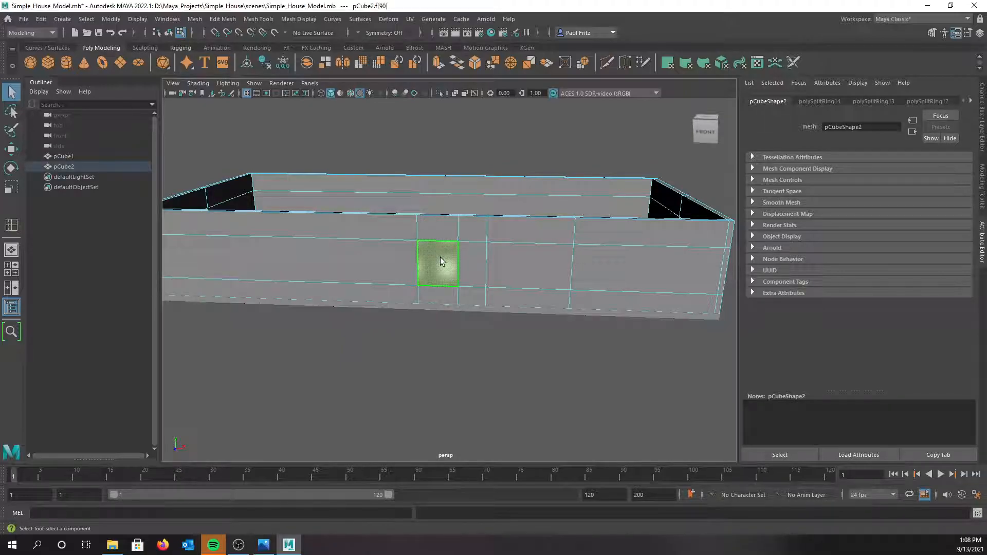
{"action": "key", "text": "Delete"}
{"action": "left_click", "coordinate": [440, 258]}
{"action": "key", "text": "Delete"}
{"action": "left_click", "coordinate": [439, 298]}
{"action": "key", "text": "Delete"}
{"action": "left_click", "coordinate": [439, 294]}
{"action": "key", "text": "Delete"}
Examine the door opening and the exposed wall thickness around it from several angles
{"action": "left_click_drag", "start_coordinate": [444, 286], "coordinate": [402, 299], "text": "alt"}
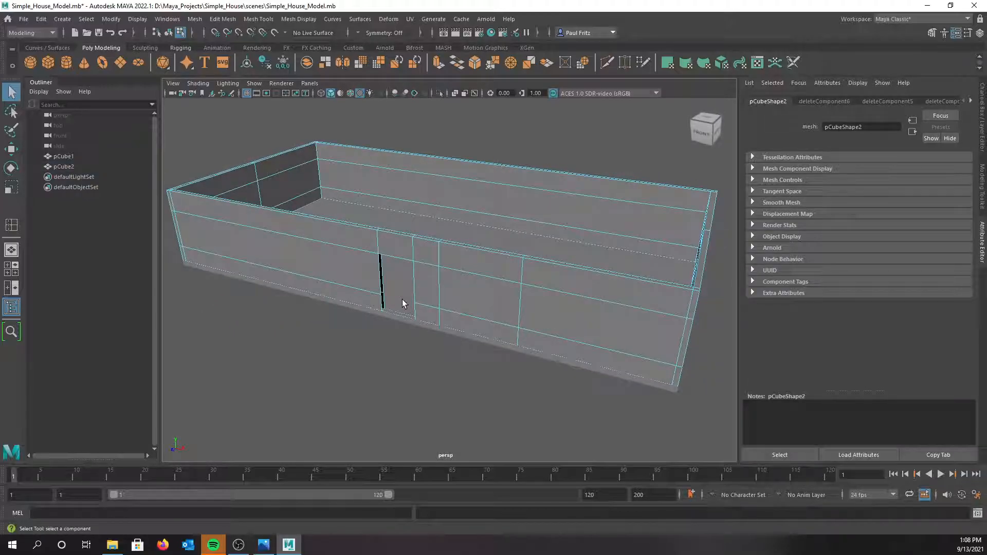
{"action": "scroll", "coordinate": [402, 300], "scroll_direction": "up", "scroll_amount": 4}
{"action": "middle_click_drag", "start_coordinate": [404, 301], "coordinate": [505, 293], "text": "alt"}
{"action": "left_click_drag", "start_coordinate": [505, 294], "coordinate": [452, 303], "text": "alt"}
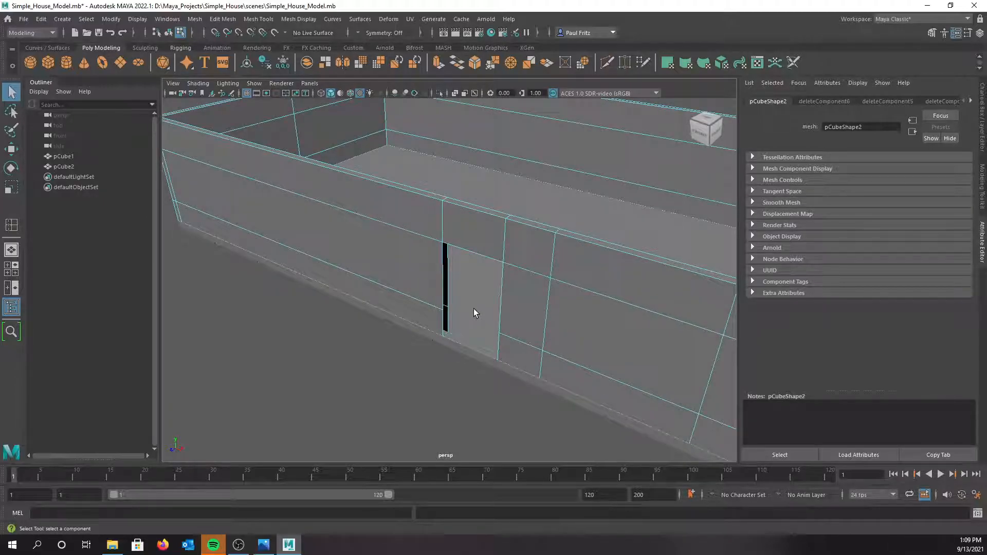
{"action": "left_click_drag", "start_coordinate": [474, 309], "coordinate": [481, 294], "text": "alt"}
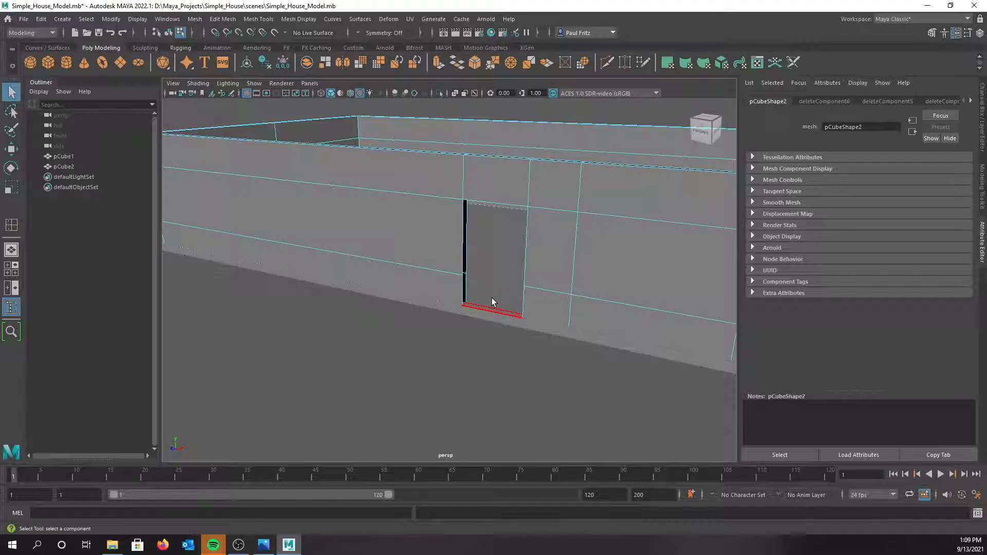
{"action": "left_click_drag", "start_coordinate": [498, 268], "coordinate": [478, 179], "text": "alt"}
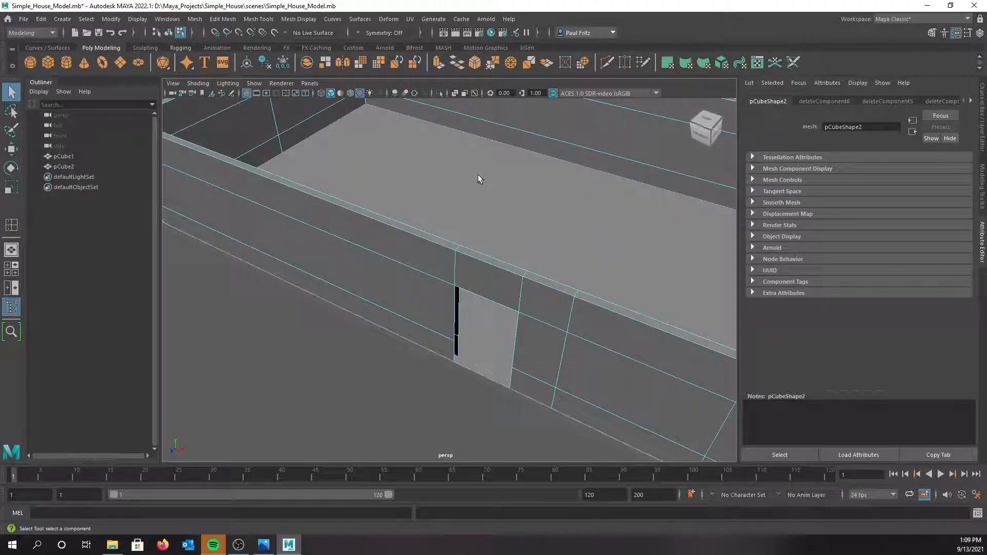
{"action": "scroll", "coordinate": [482, 195], "scroll_direction": "down", "scroll_amount": 4}
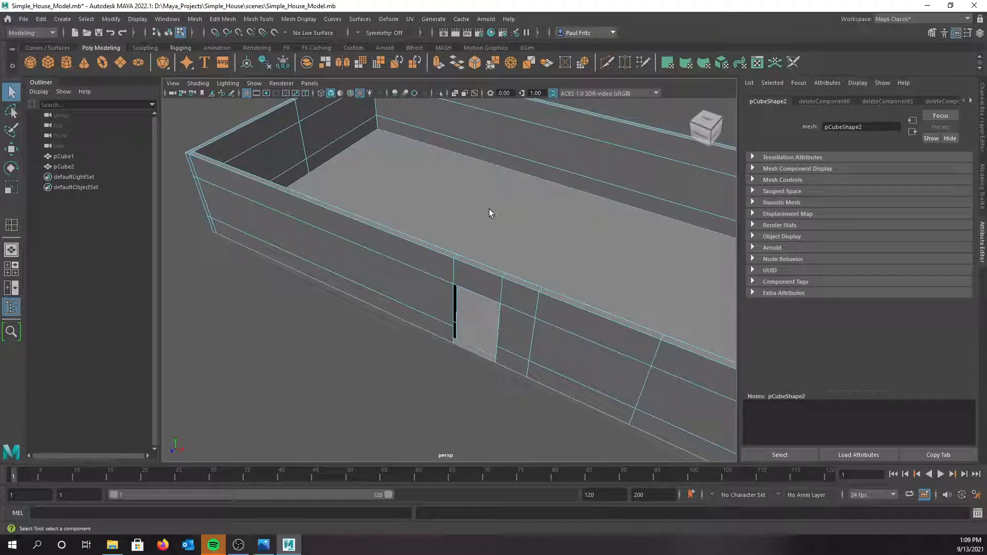
{"action": "scroll", "coordinate": [485, 229], "scroll_direction": "up", "scroll_amount": 4}
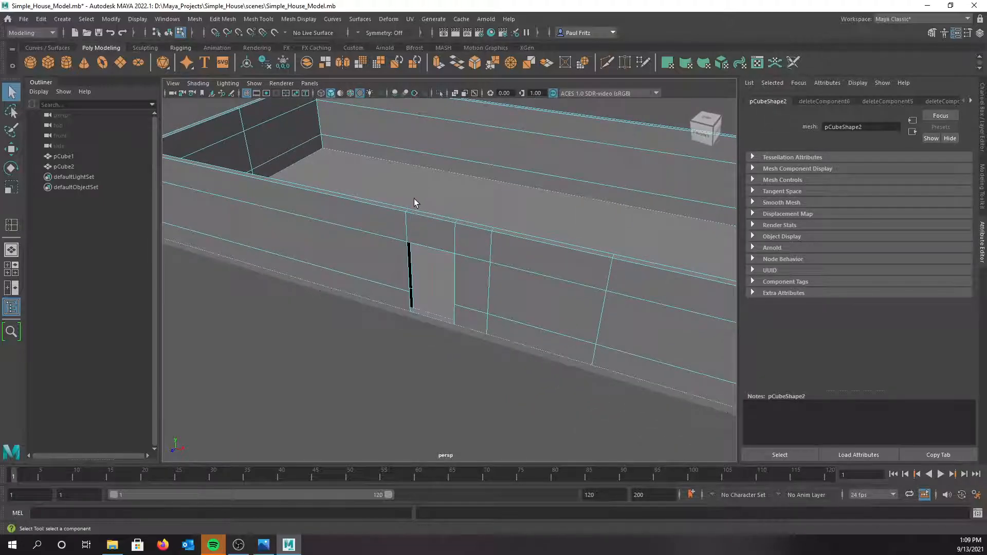
Insert four vertical edge loops in the left end wall, two on each side of its centre edge, to outline two windows
{"action": "scroll", "coordinate": [427, 215], "scroll_direction": "up", "scroll_amount": 3}
{"action": "left_click_drag", "start_coordinate": [434, 203], "coordinate": [440, 225], "text": "alt"}
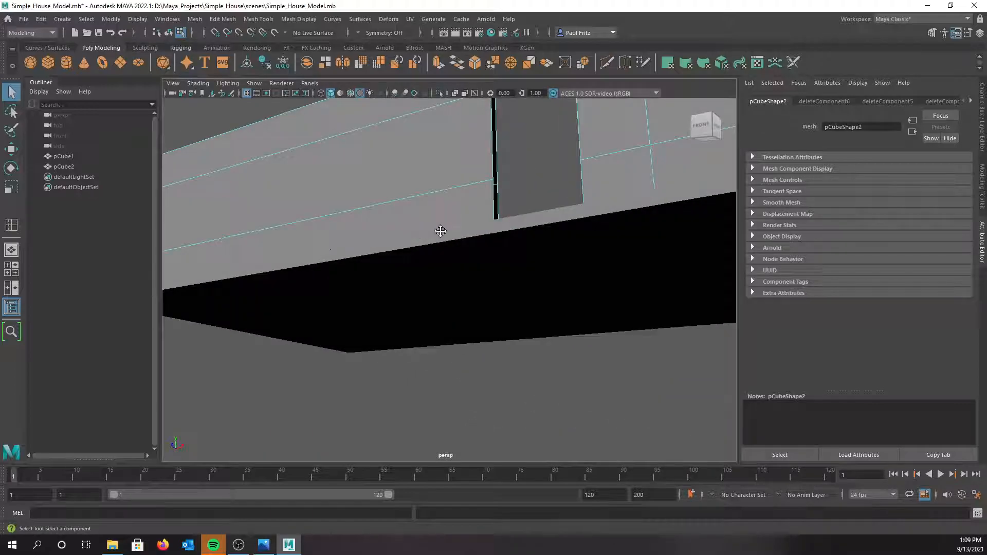
{"action": "middle_click_drag", "start_coordinate": [440, 225], "coordinate": [414, 303], "text": "alt"}
{"action": "left_click_drag", "start_coordinate": [503, 192], "coordinate": [410, 318], "text": "alt"}
{"action": "key", "text": "f"}
{"action": "left_click_drag", "start_coordinate": [357, 296], "coordinate": [385, 309], "text": "alt"}
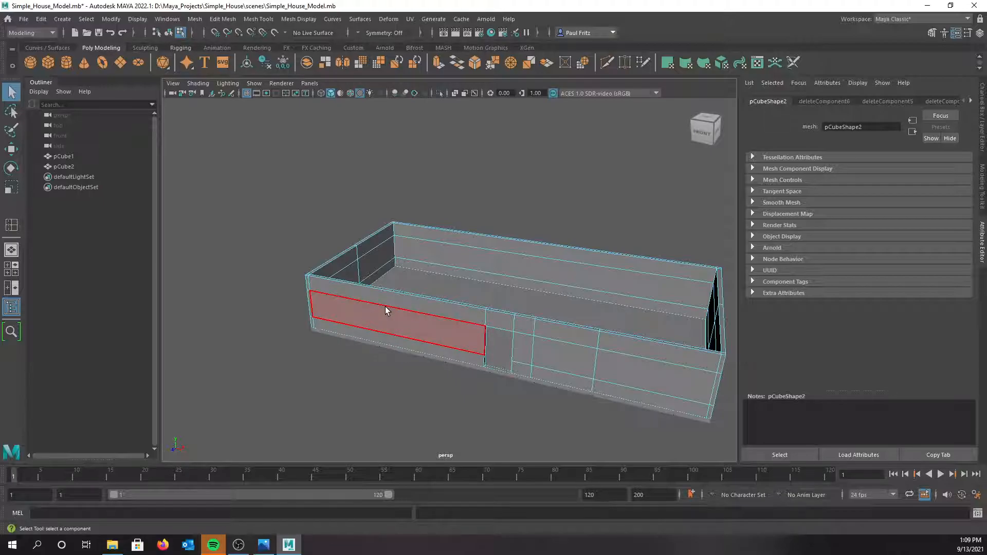
{"action": "left_click_drag", "start_coordinate": [386, 309], "coordinate": [537, 291], "text": "alt"}
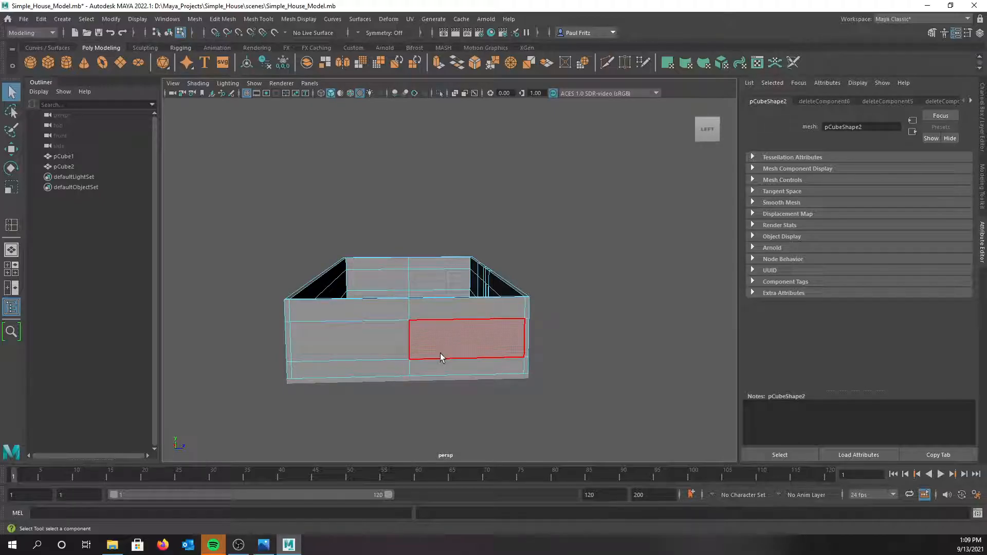
{"action": "right_click", "coordinate": [440, 306], "text": "shift"}
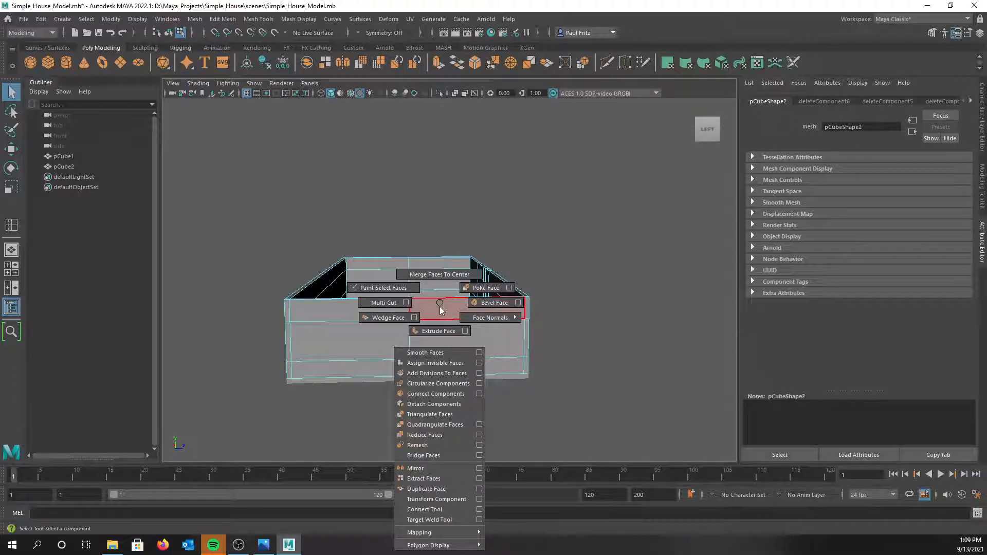
{"action": "right_click_drag", "start_coordinate": [415, 315], "coordinate": [463, 281], "text": "shift"}
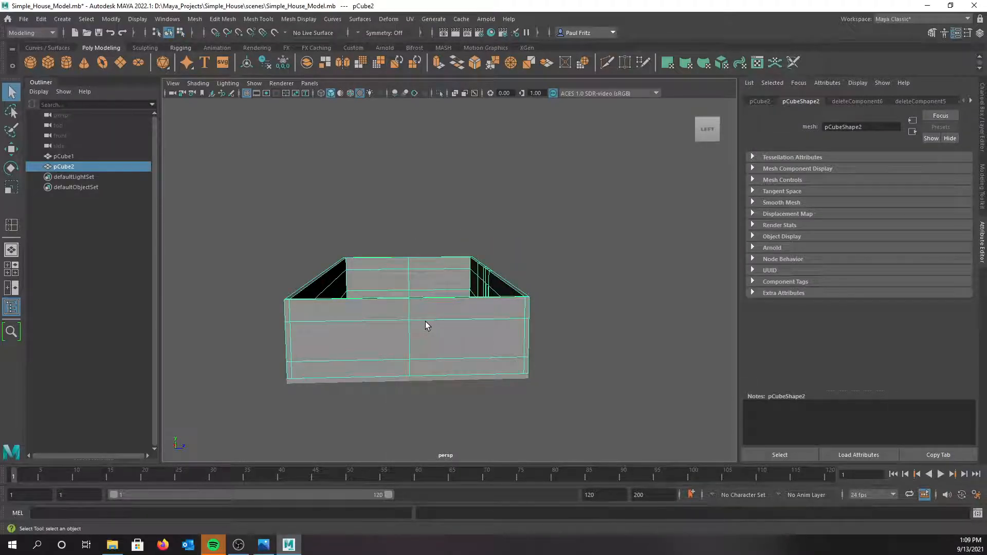
{"action": "right_click_drag", "start_coordinate": [425, 318], "coordinate": [388, 286], "text": "shift"}
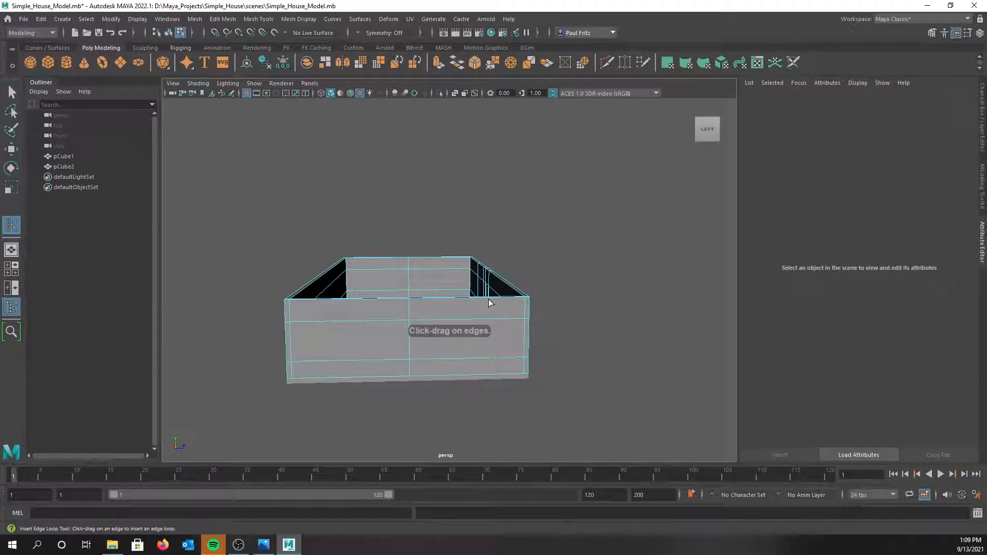
{"action": "left_click_drag", "start_coordinate": [487, 299], "coordinate": [446, 299]}
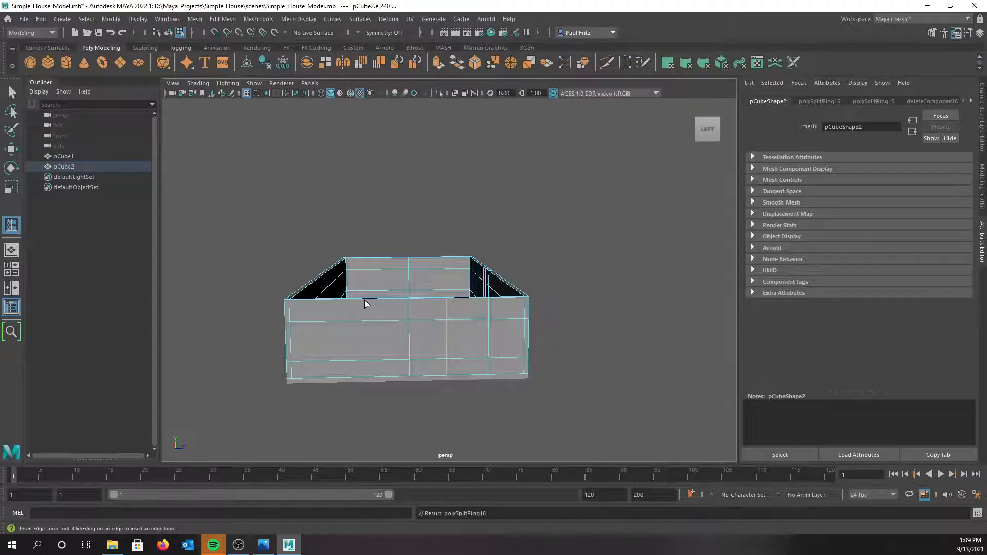
{"action": "left_click_drag", "start_coordinate": [365, 303], "coordinate": [323, 303]}
Insert six vertical edge loops spaced along the outer face of the back wall to mark its window sections
{"action": "left_click_drag", "start_coordinate": [282, 406], "coordinate": [425, 378], "text": "alt"}
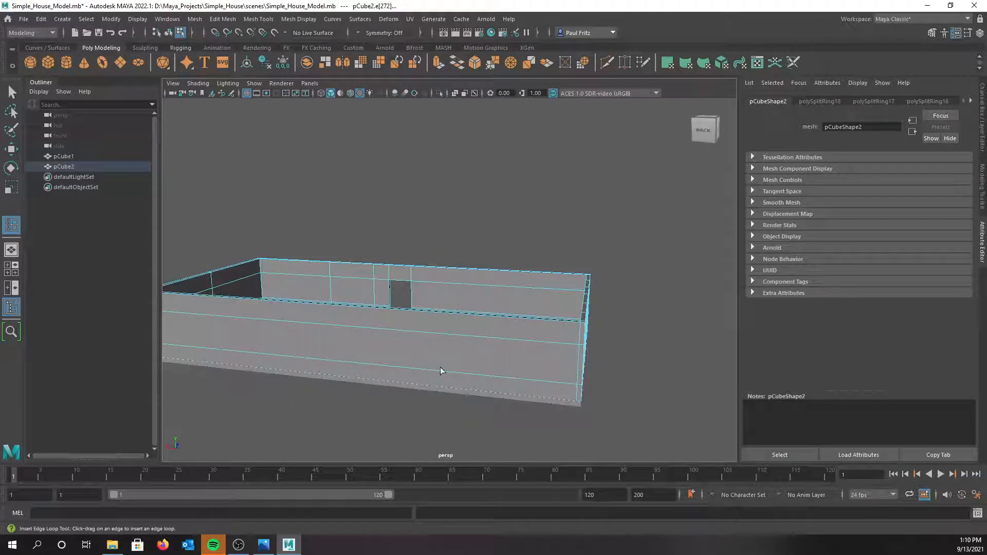
{"action": "left_click_drag", "start_coordinate": [499, 318], "coordinate": [494, 320]}
{"action": "left_click_drag", "start_coordinate": [437, 314], "coordinate": [437, 315]}
{"action": "left_click_drag", "start_coordinate": [372, 341], "coordinate": [459, 296], "text": "alt"}
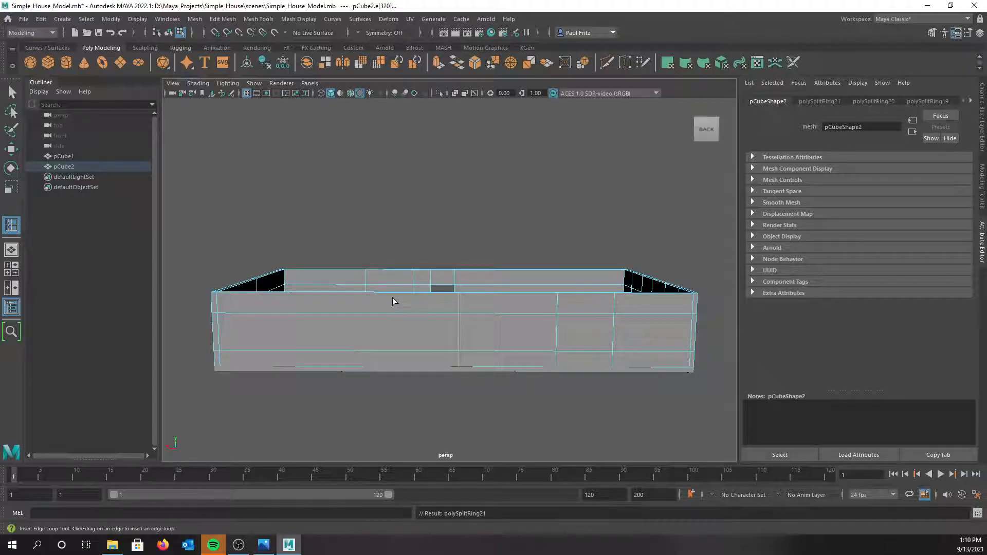
{"action": "left_click_drag", "start_coordinate": [379, 293], "coordinate": [380, 295]}
{"action": "left_click_drag", "start_coordinate": [302, 296], "coordinate": [410, 332]}
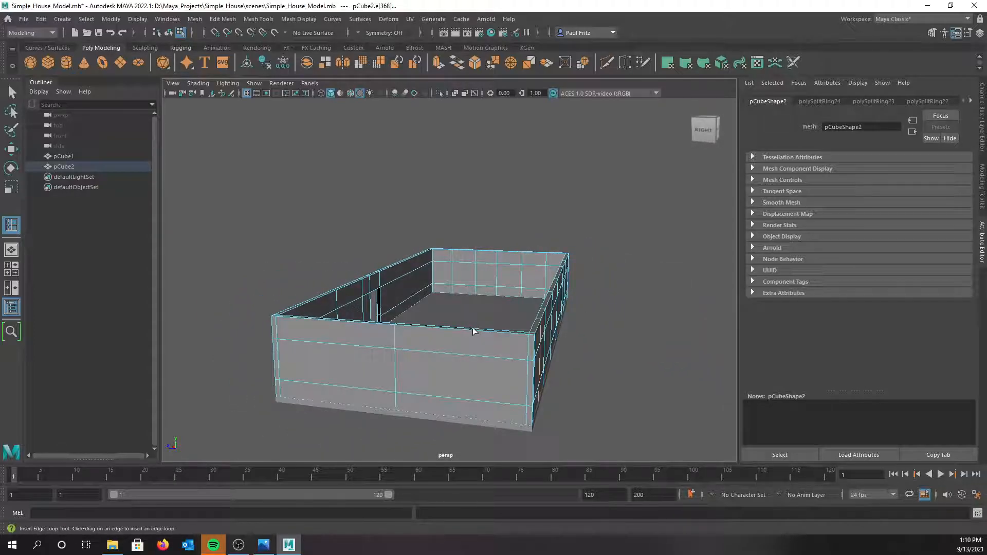
Insert five vertical edge loops in the right end wall, two on one side of its centre edge and three on the other
{"action": "left_click_drag", "start_coordinate": [478, 334], "coordinate": [378, 325]}
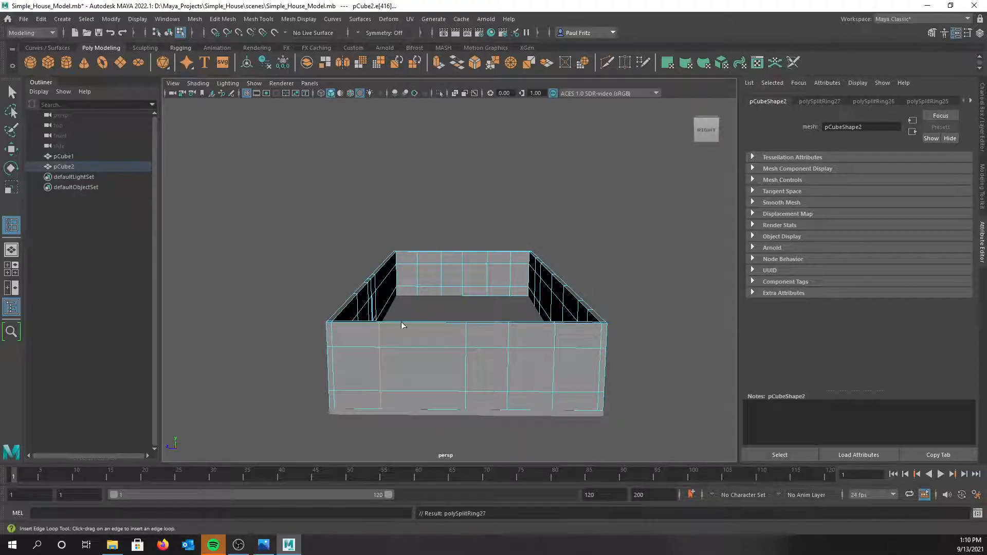
{"action": "left_click_drag", "start_coordinate": [439, 326], "coordinate": [411, 326]}
{"action": "key", "text": "ctrl+z"}
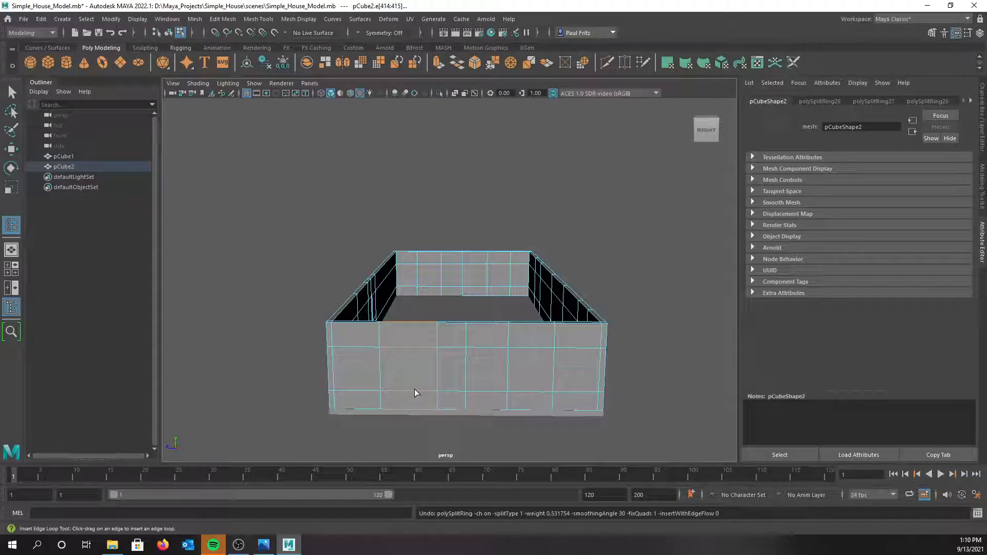
{"action": "left_click", "coordinate": [409, 350]}
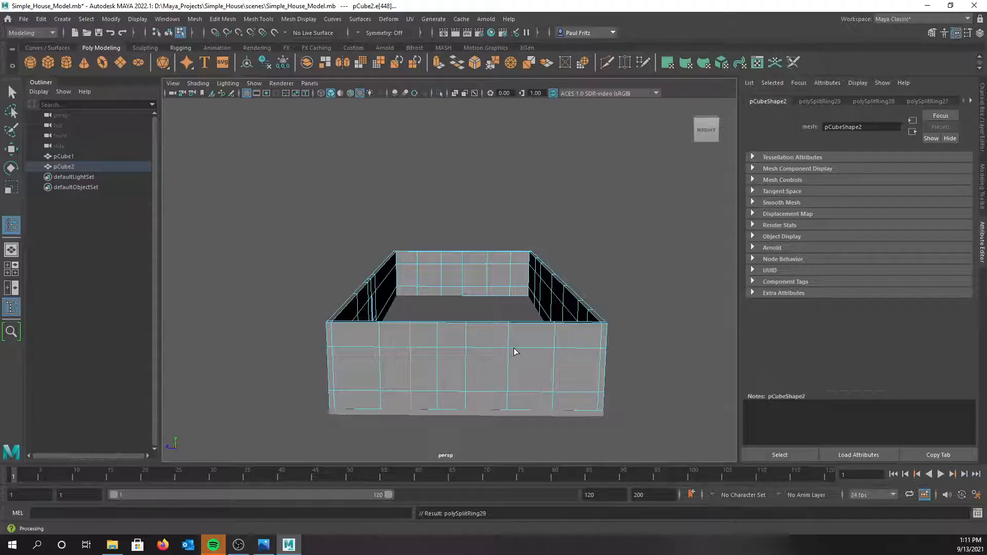
Leave the Insert Edge Loop tool and try deleting only the edges of the surplus vertical loop on the right end wall
{"action": "key", "text": "q"}
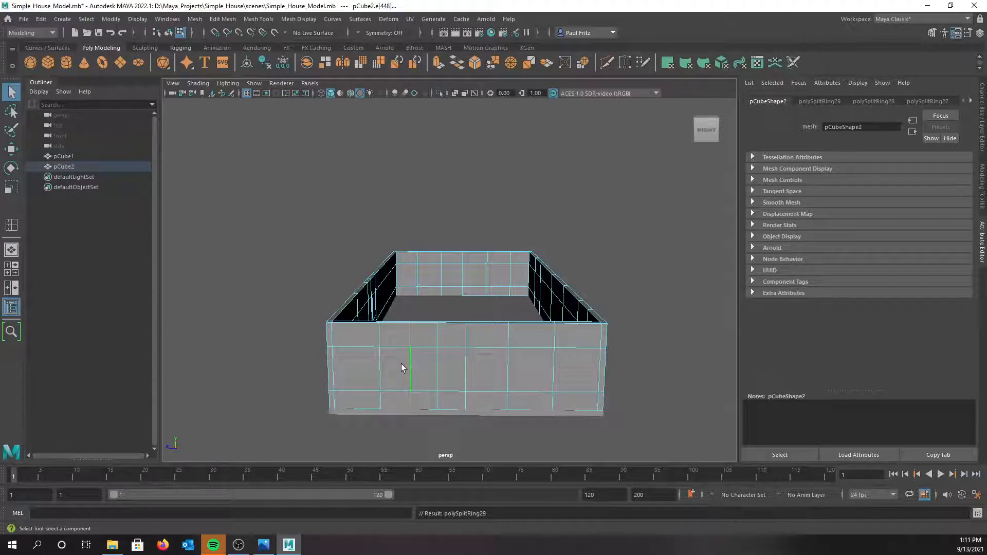
{"action": "scroll", "coordinate": [402, 367], "scroll_direction": "up", "scroll_amount": 2}
{"action": "scroll", "coordinate": [402, 365], "scroll_direction": "up", "scroll_amount": 2}
{"action": "middle_click_drag", "start_coordinate": [402, 365], "coordinate": [433, 262], "text": "alt"}
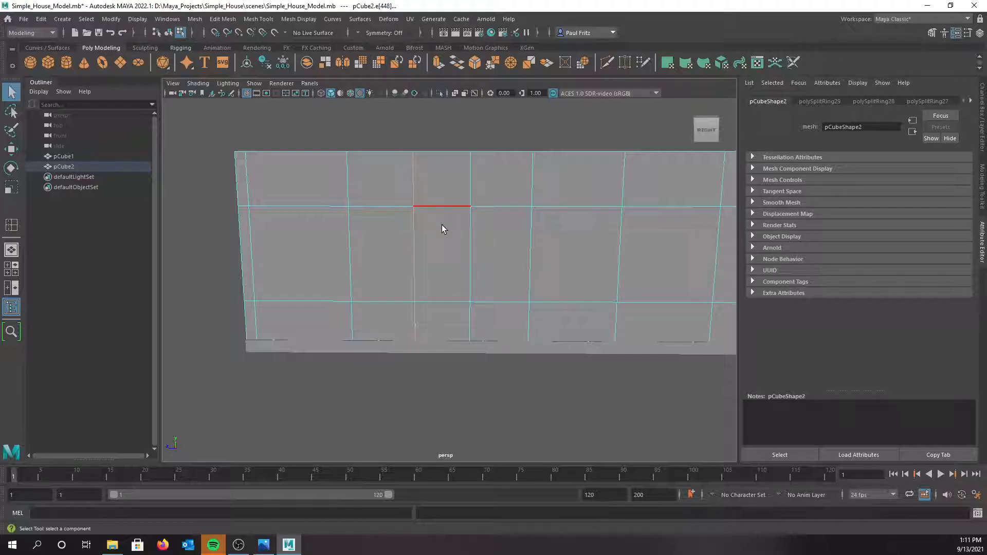
{"action": "key", "text": "Delete"}
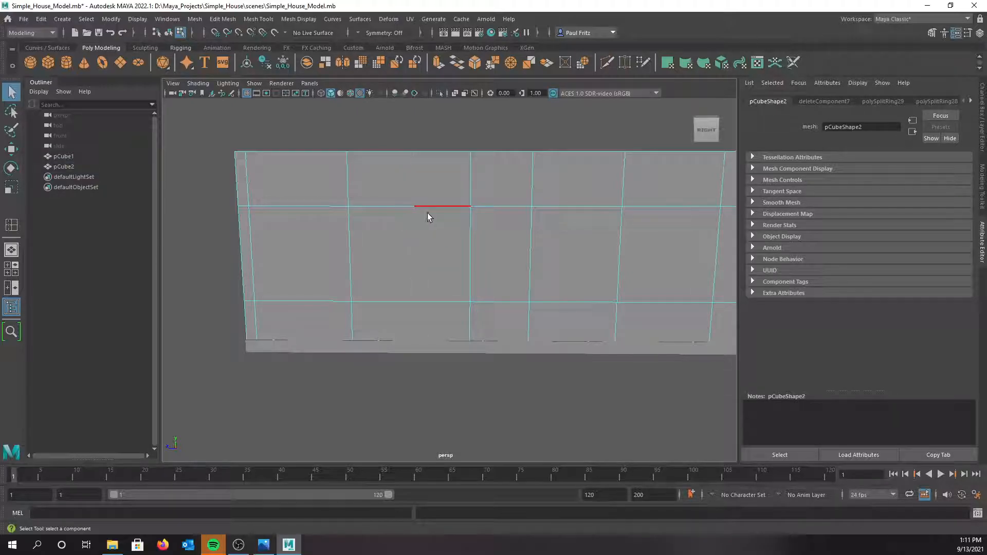
Try deleting the leftover top vertices of the removed loop, and undo both the vertex and edge deletions
{"action": "right_click_drag", "start_coordinate": [430, 207], "coordinate": [387, 207]}
{"action": "left_click_drag", "start_coordinate": [405, 239], "coordinate": [503, 280], "text": "alt"}
{"action": "left_click_drag", "start_coordinate": [499, 211], "coordinate": [513, 227]}
{"action": "key", "text": "Delete"}
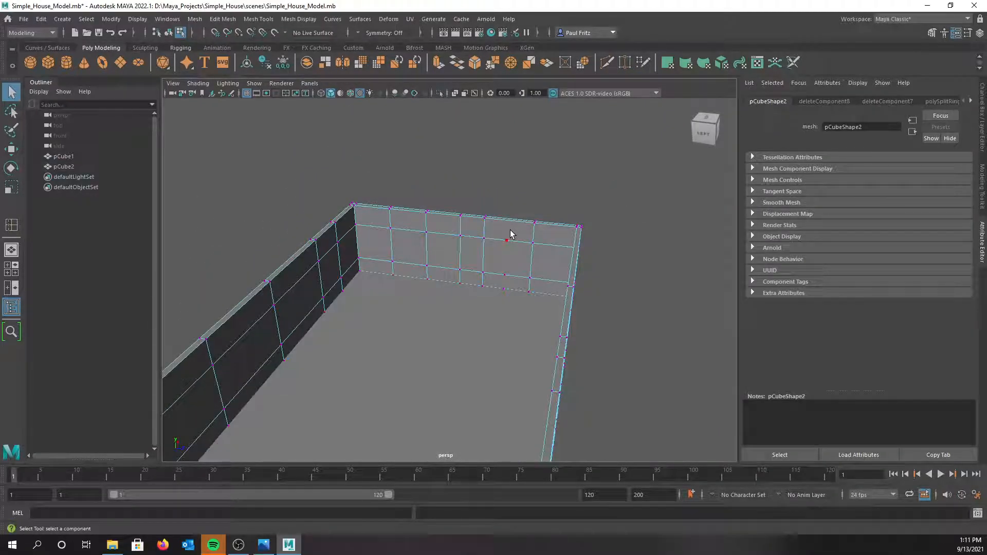
{"action": "key", "text": "ctrl+z"}
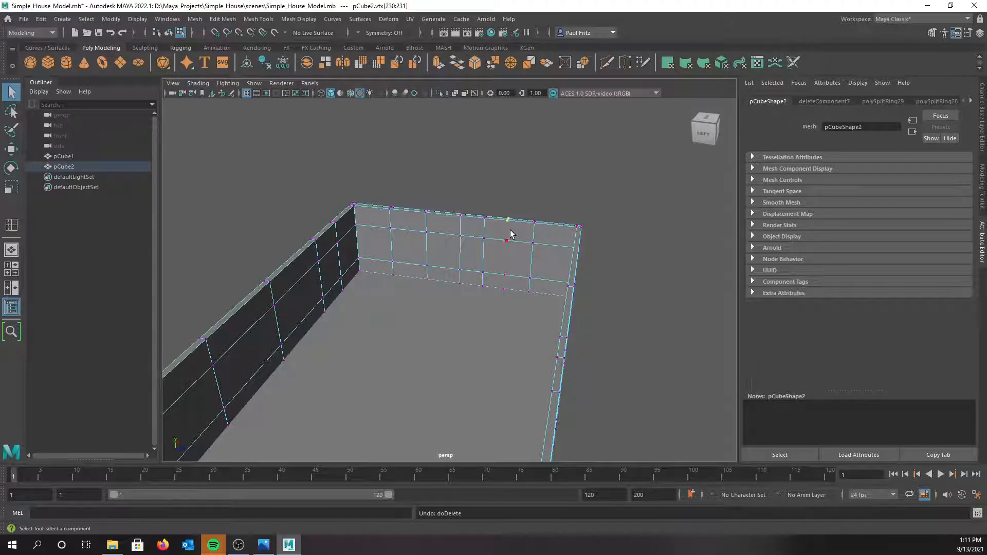
{"action": "left_click_drag", "start_coordinate": [516, 262], "coordinate": [408, 275], "text": "alt"}
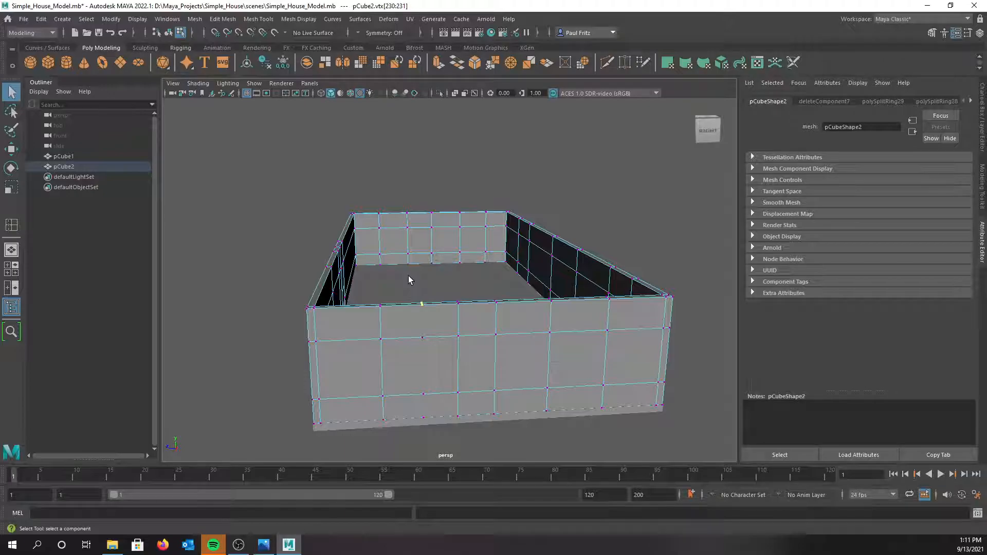
{"action": "key", "text": "ctrl+z"}
{"action": "key", "text": "ctrl+z"}
{"action": "key", "text": "ctrl+z"}
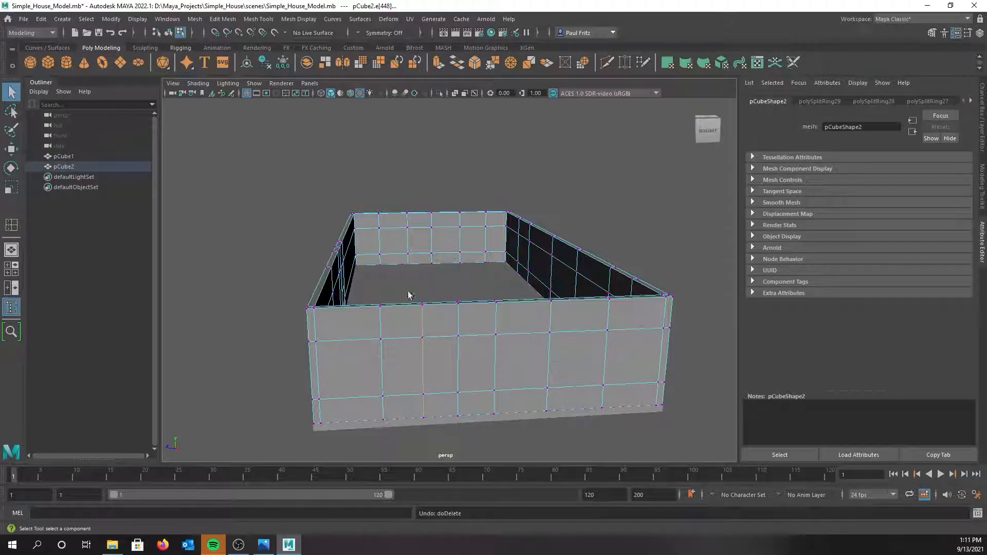
Delete the surplus vertical edge loop on the right end wall together with its vertices, and switch back to edge selection
{"action": "scroll", "coordinate": [417, 333], "scroll_direction": "up", "scroll_amount": 2}
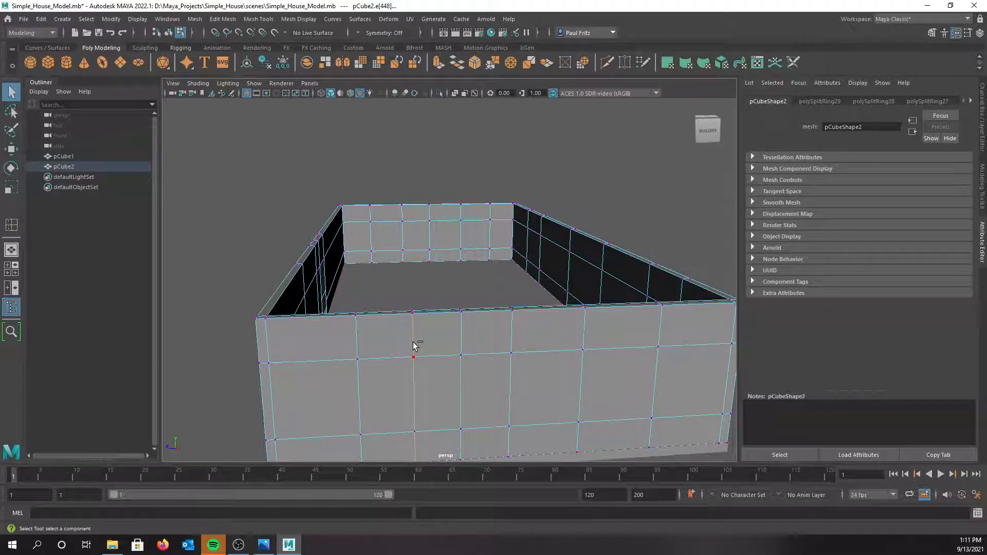
{"action": "key", "text": "ctrl+Delete"}
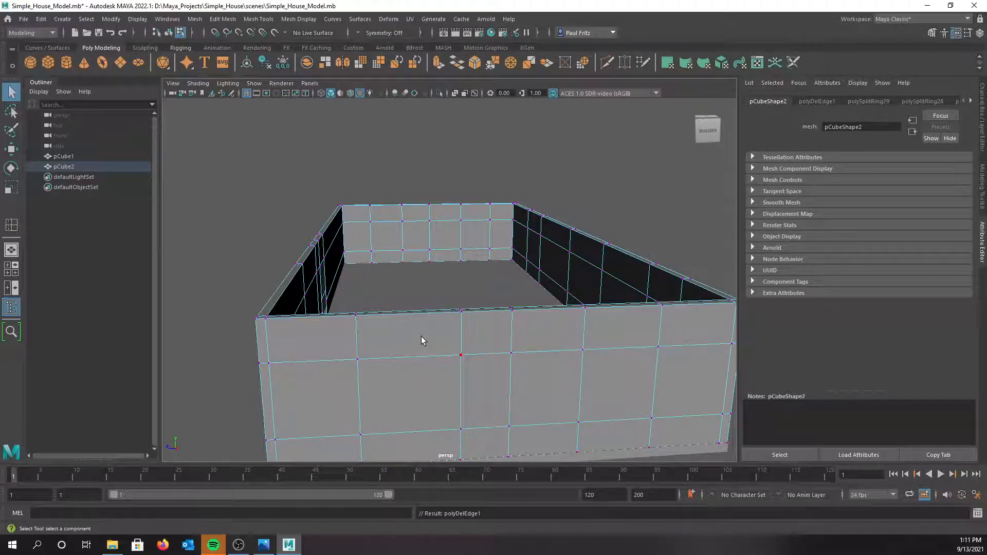
{"action": "left_click_drag", "start_coordinate": [425, 323], "coordinate": [394, 322], "text": "alt"}
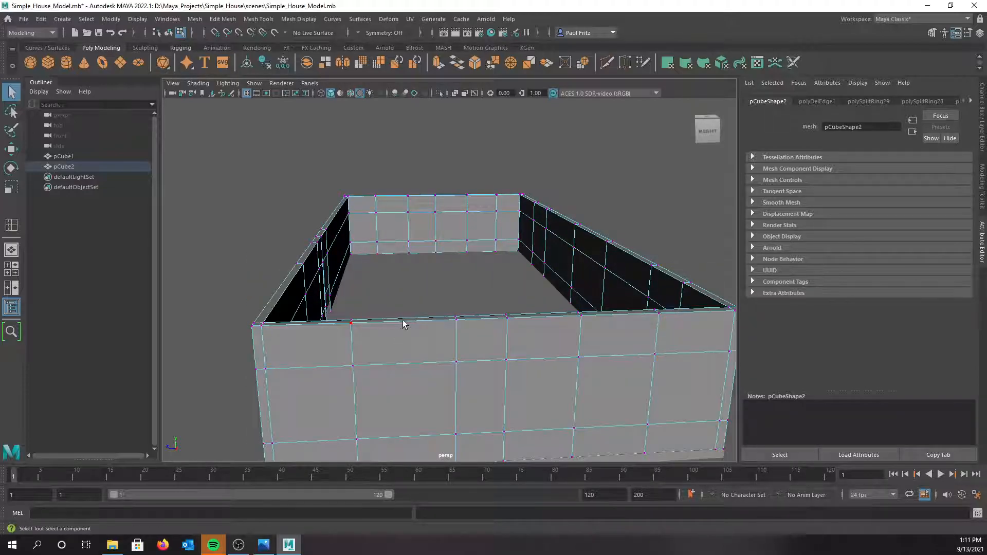
{"action": "right_click_drag", "start_coordinate": [402, 353], "coordinate": [404, 237]}
{"action": "left_click_drag", "start_coordinate": [397, 373], "coordinate": [408, 334], "text": "alt"}
{"action": "scroll", "coordinate": [404, 397], "scroll_direction": "down", "scroll_amount": 5}
{"action": "scroll", "coordinate": [421, 329], "scroll_direction": "up", "scroll_amount": 3}
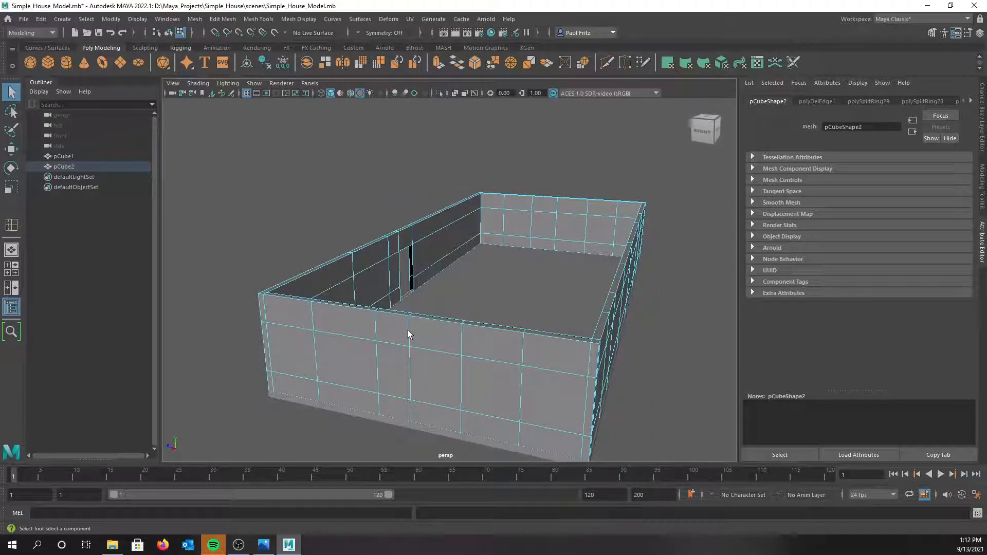
Try raising the top centre vertices of both end walls into gable peaks, and undo the move
{"action": "left_click_drag", "start_coordinate": [408, 331], "coordinate": [451, 322], "text": "alt"}
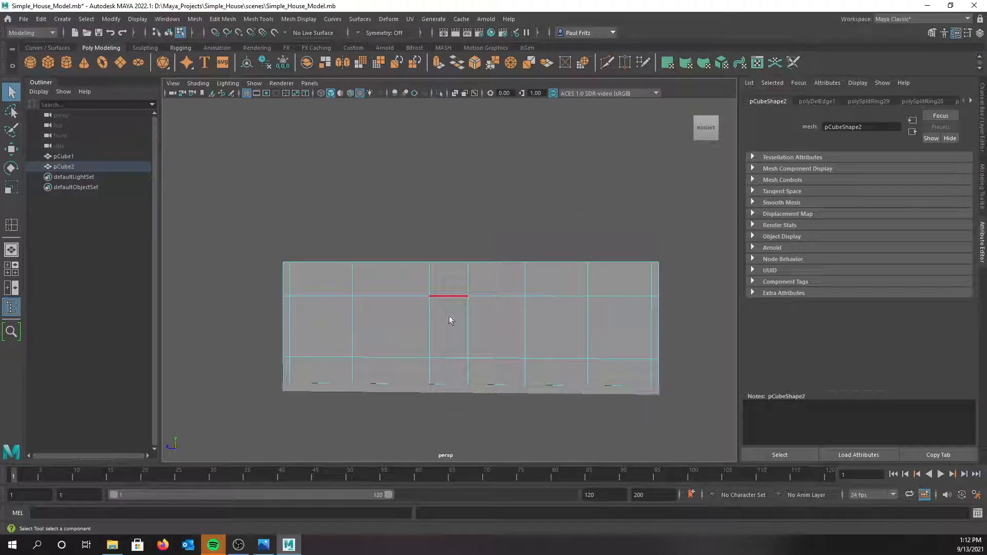
{"action": "left_click_drag", "start_coordinate": [450, 276], "coordinate": [456, 287], "text": "alt"}
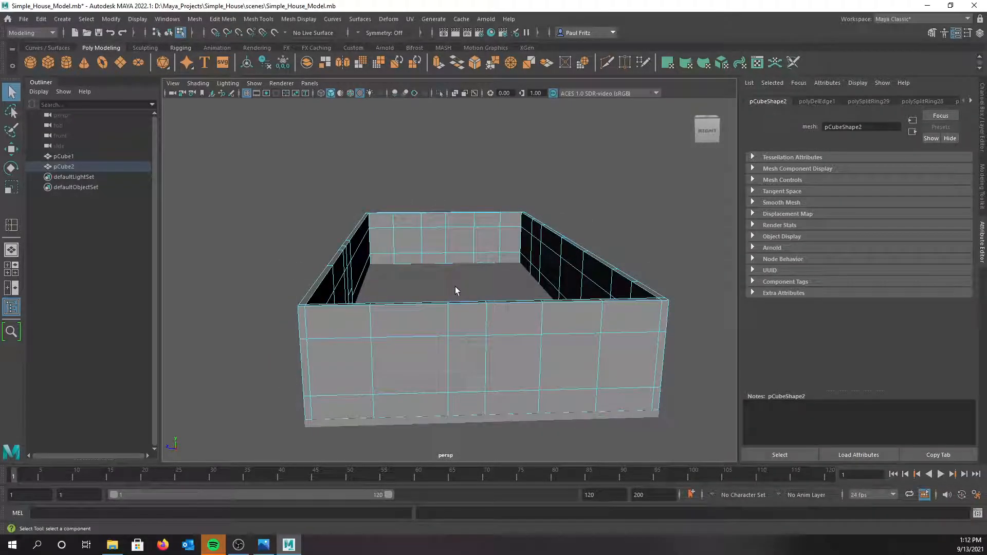
{"action": "left_click_drag", "start_coordinate": [488, 337], "coordinate": [476, 329], "text": "alt"}
{"action": "right_click_drag", "start_coordinate": [459, 312], "coordinate": [416, 263]}
{"action": "left_click_drag", "start_coordinate": [461, 306], "coordinate": [479, 286], "text": "alt"}
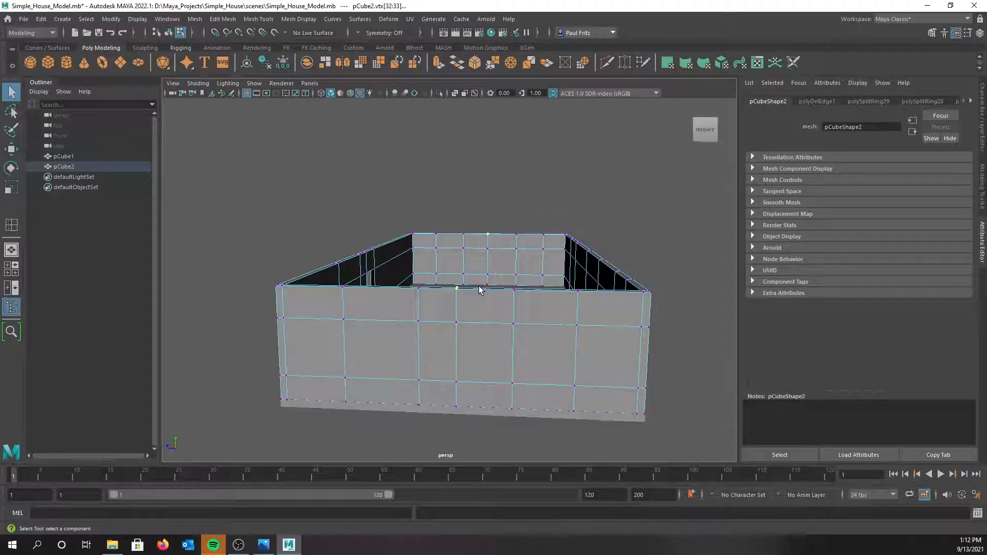
{"action": "key", "text": "w"}
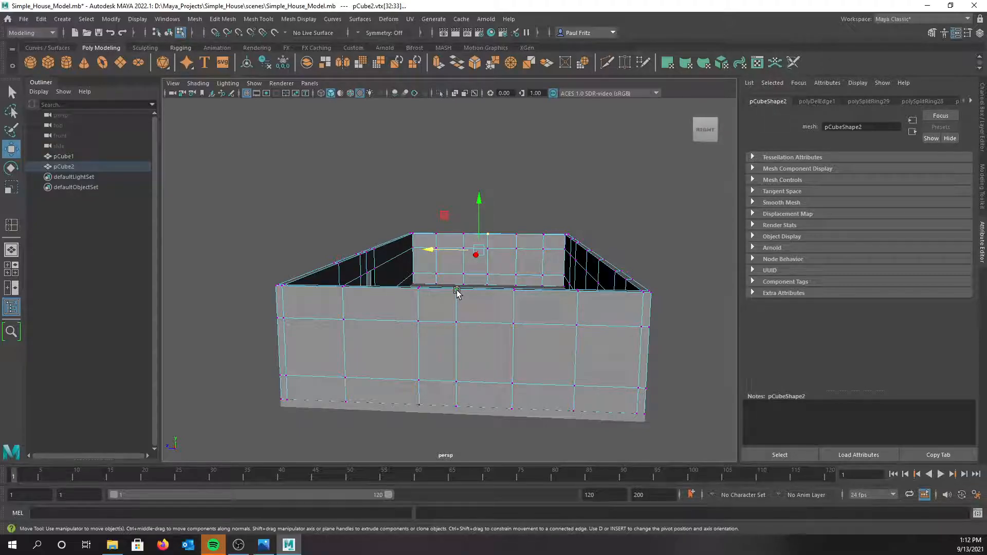
{"action": "left_click_drag", "start_coordinate": [480, 209], "coordinate": [479, 197]}
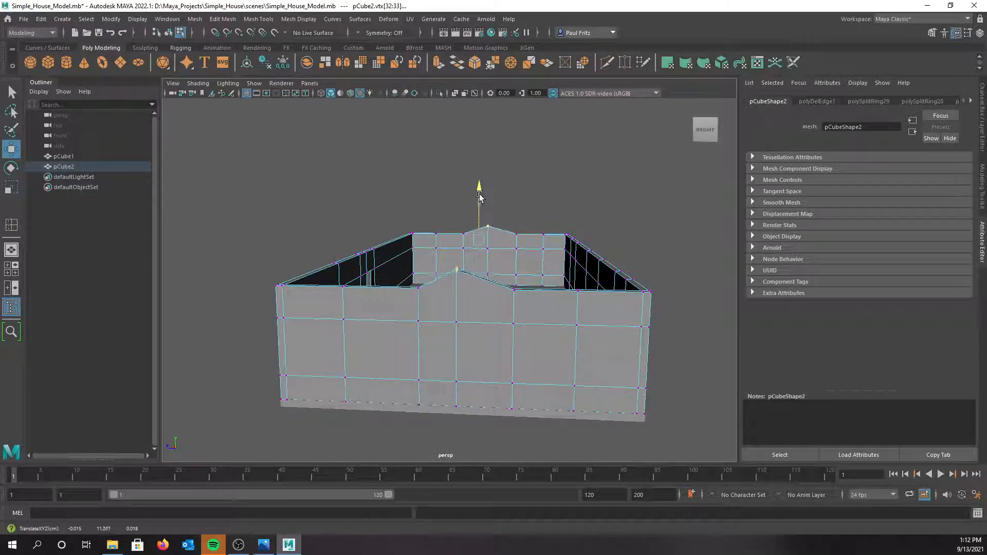
{"action": "key", "text": "ctrl+z"}
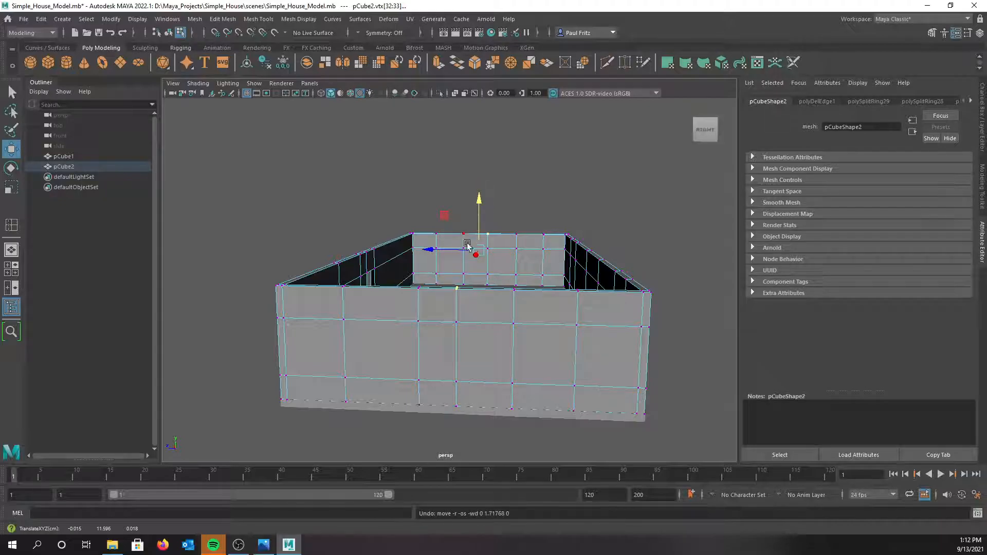
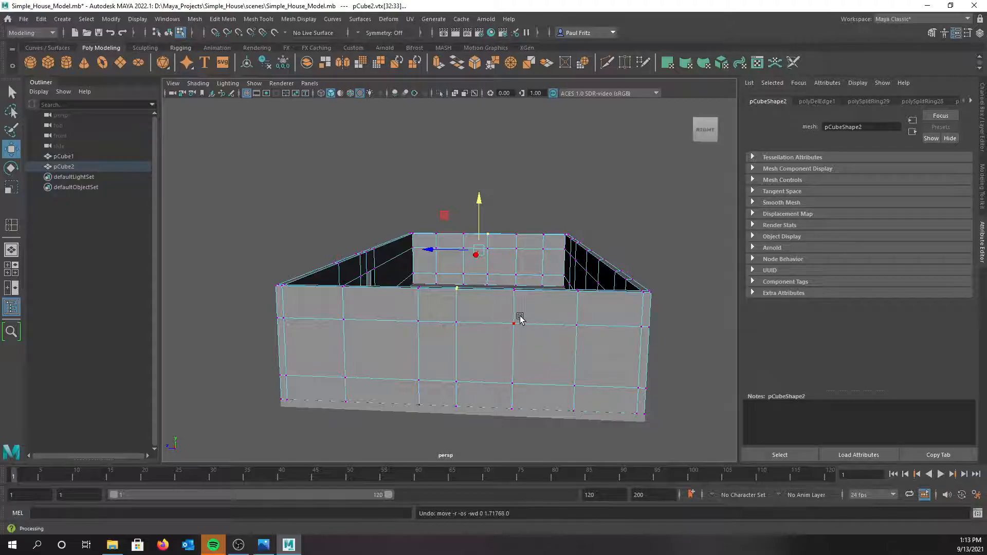
Delete the vertical edge loops flanking the centre line on both end walls, keeping only the central loop
{"action": "right_click_drag", "start_coordinate": [519, 261], "coordinate": [519, 234]}
{"action": "left_click", "coordinate": [575, 353]}
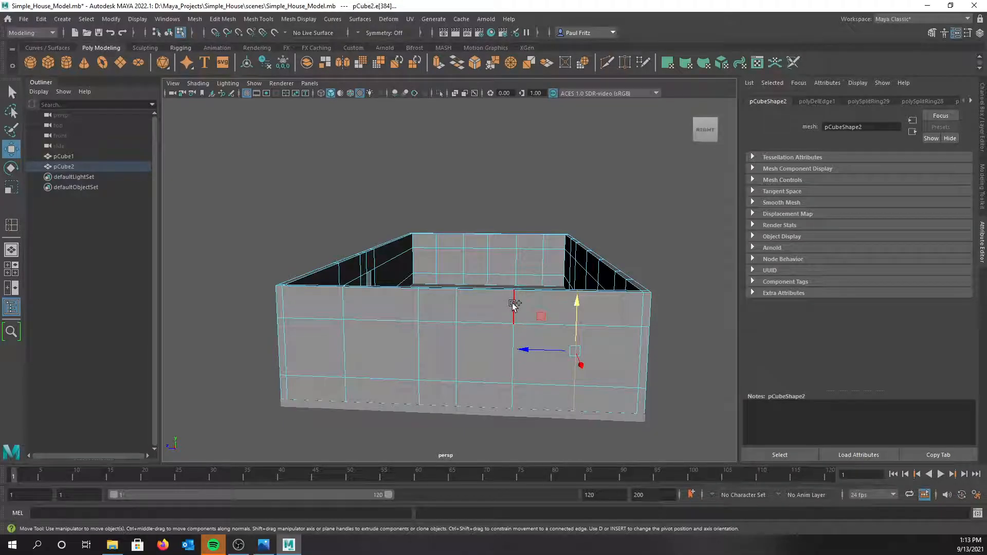
{"action": "left_click", "coordinate": [512, 303], "text": "shift"}
{"action": "left_click", "coordinate": [421, 302], "text": "shift"}
{"action": "left_click", "coordinate": [349, 306], "text": "shift"}
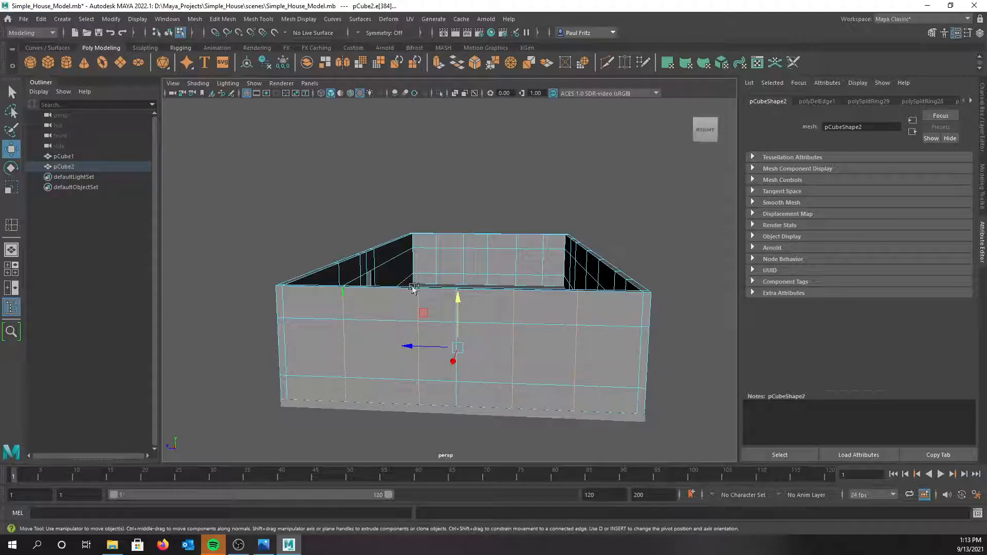
{"action": "left_click", "coordinate": [436, 242]}
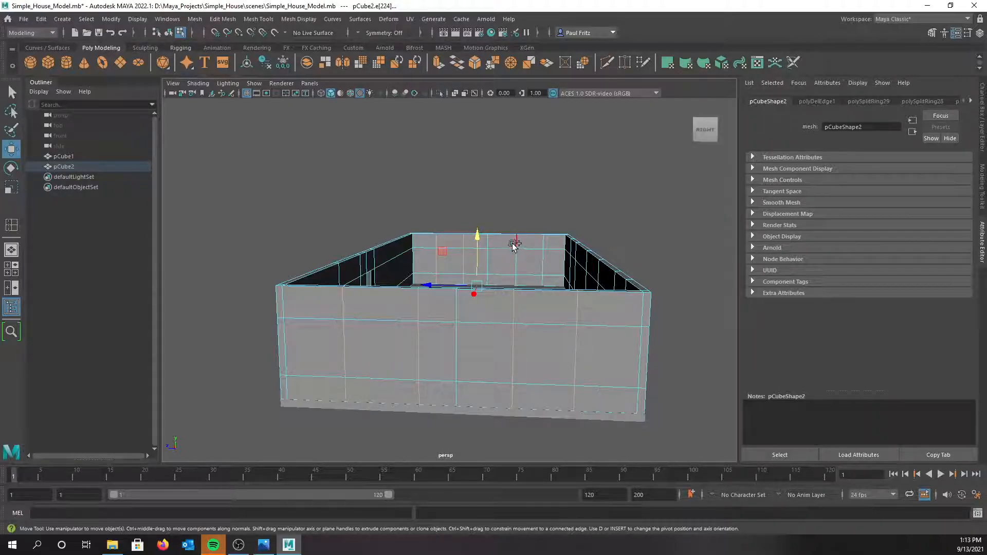
{"action": "left_click", "coordinate": [543, 241], "text": "shift"}
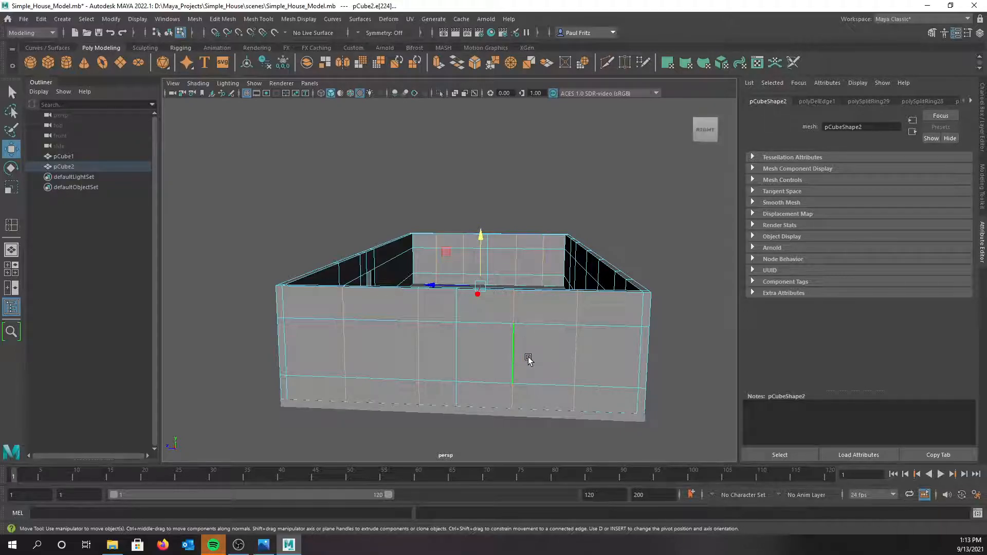
{"action": "key", "text": "ctrl+Delete"}
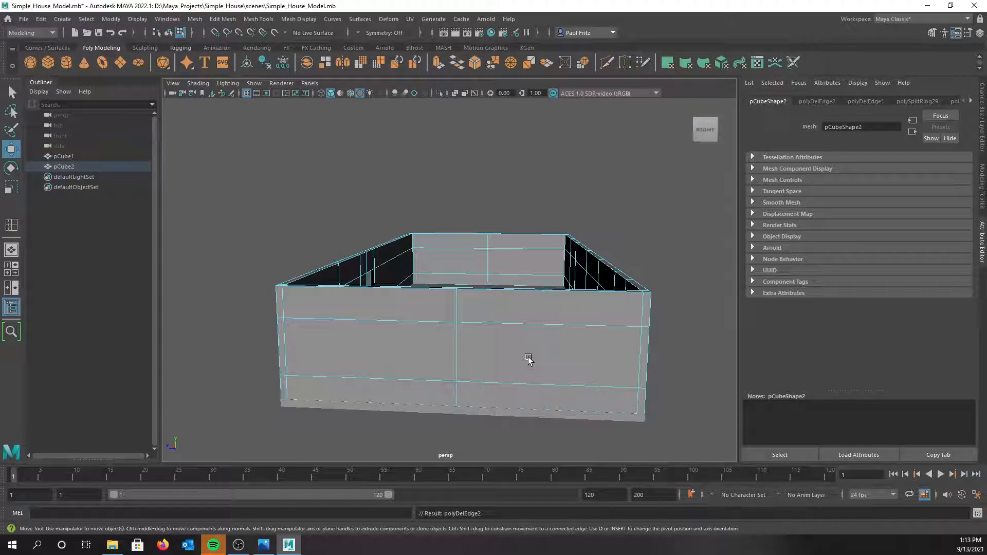
Raise the top centre vertices of both end walls by about 12.6 cm to form gable peaks
{"action": "left_click_drag", "start_coordinate": [495, 334], "coordinate": [502, 341], "text": "alt"}
{"action": "right_click_drag", "start_coordinate": [468, 203], "coordinate": [437, 207]}
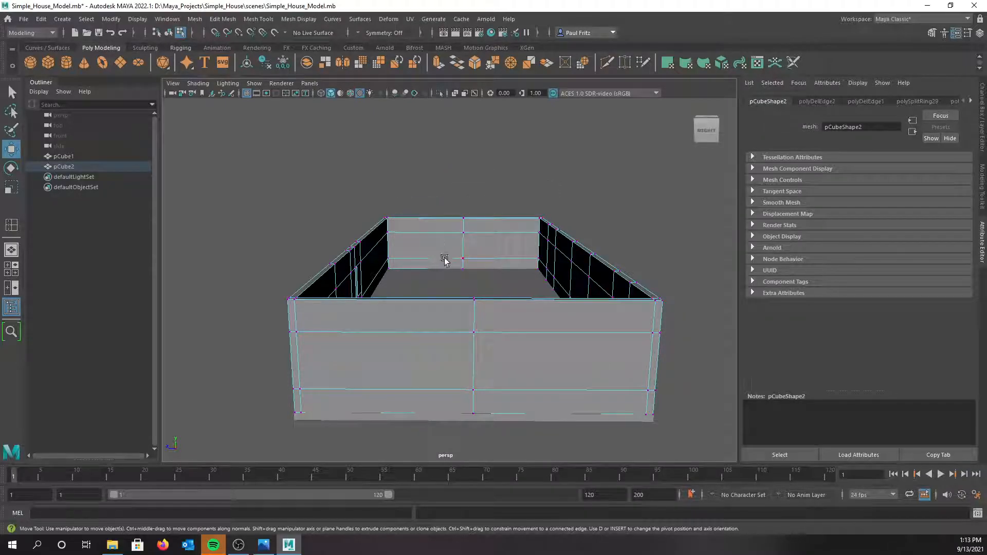
{"action": "left_click_drag", "start_coordinate": [462, 309], "coordinate": [463, 302], "text": "alt"}
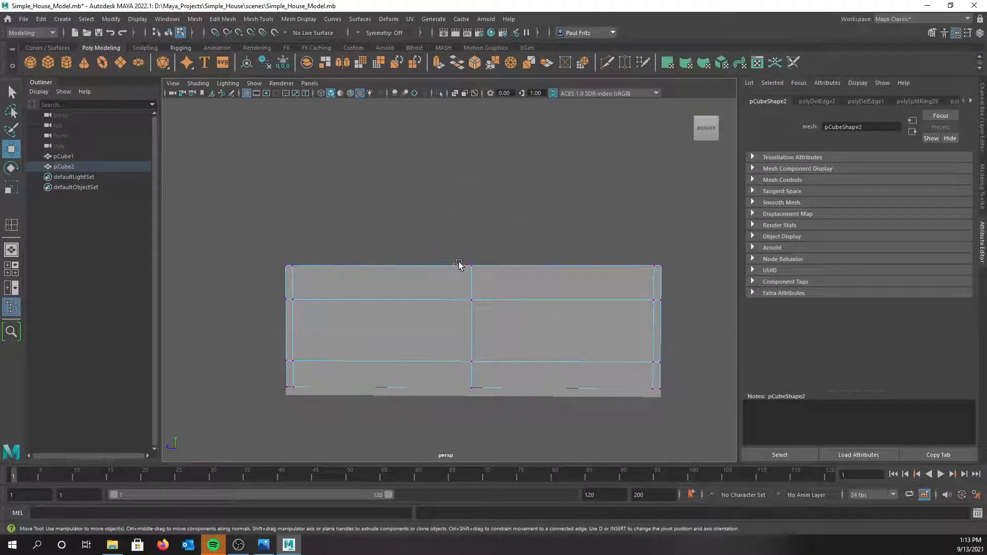
{"action": "left_click_drag", "start_coordinate": [455, 252], "coordinate": [465, 302]}
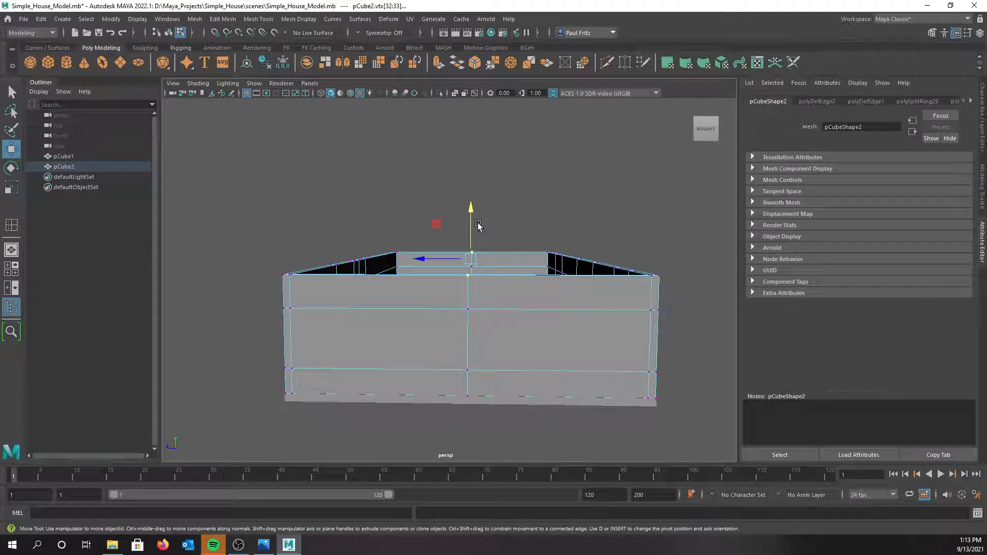
{"action": "left_click_drag", "start_coordinate": [466, 219], "coordinate": [472, 195]}
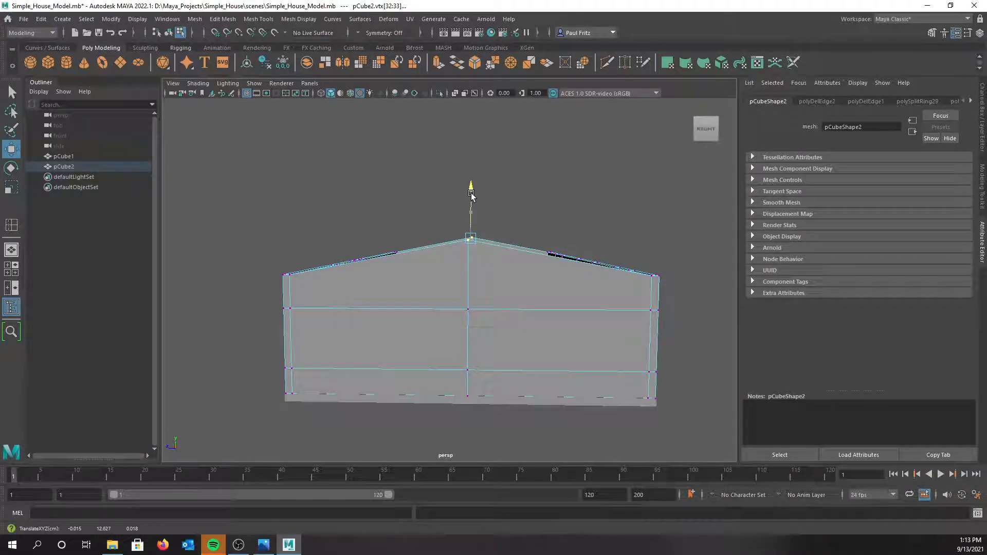
{"action": "left_click_drag", "start_coordinate": [381, 264], "coordinate": [403, 293], "text": "alt"}
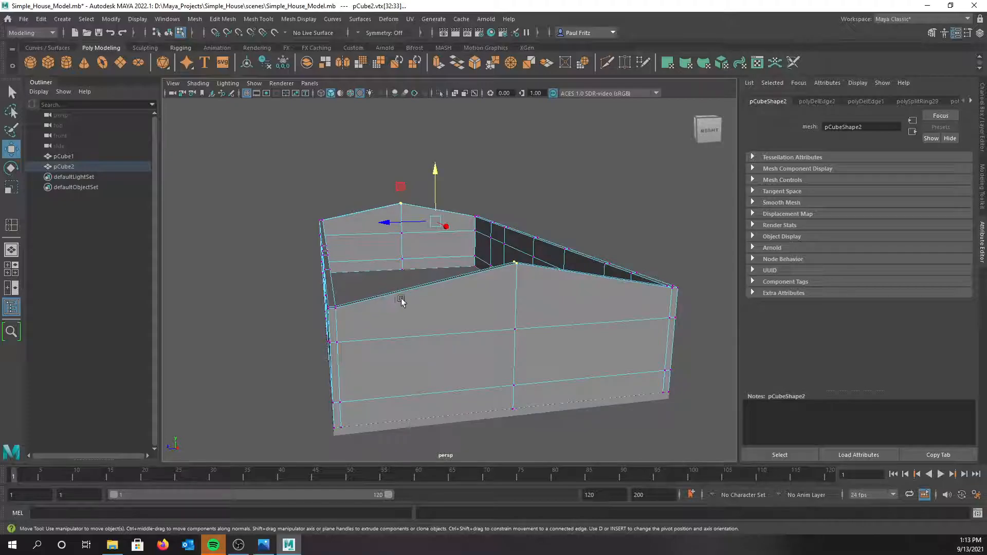
{"action": "left_click_drag", "start_coordinate": [467, 286], "coordinate": [454, 284], "text": "alt"}
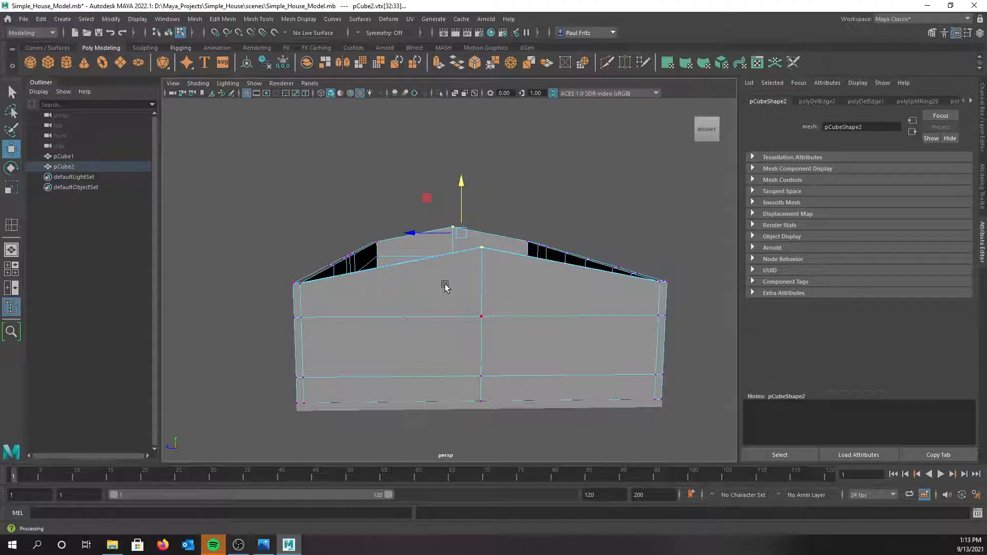
Insert two vertical edge loops on each side of the centre line on both gable end walls
{"action": "right_click_drag", "start_coordinate": [488, 262], "coordinate": [444, 275]}
{"action": "mouse_move", "coordinate": [522, 280]}
{"action": "left_mouse_down", "text": "alt"}
{"action": "mouse_move", "coordinate": [502, 272]}
{"action": "mouse_move", "coordinate": [517, 269]}
{"action": "left_mouse_up", "text": "alt"}
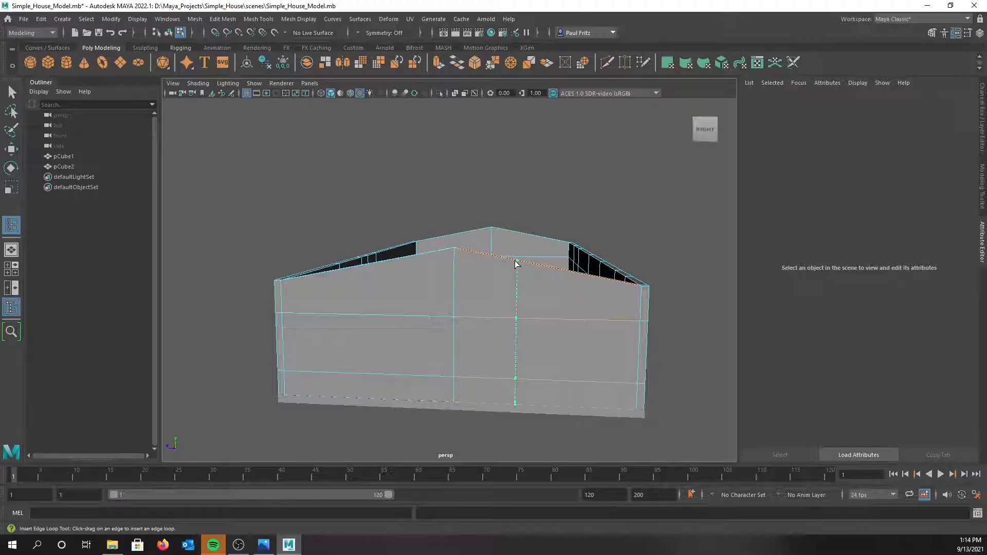
{"action": "left_click", "coordinate": [516, 263]}
{"action": "left_click_drag", "start_coordinate": [577, 277], "coordinate": [579, 276]}
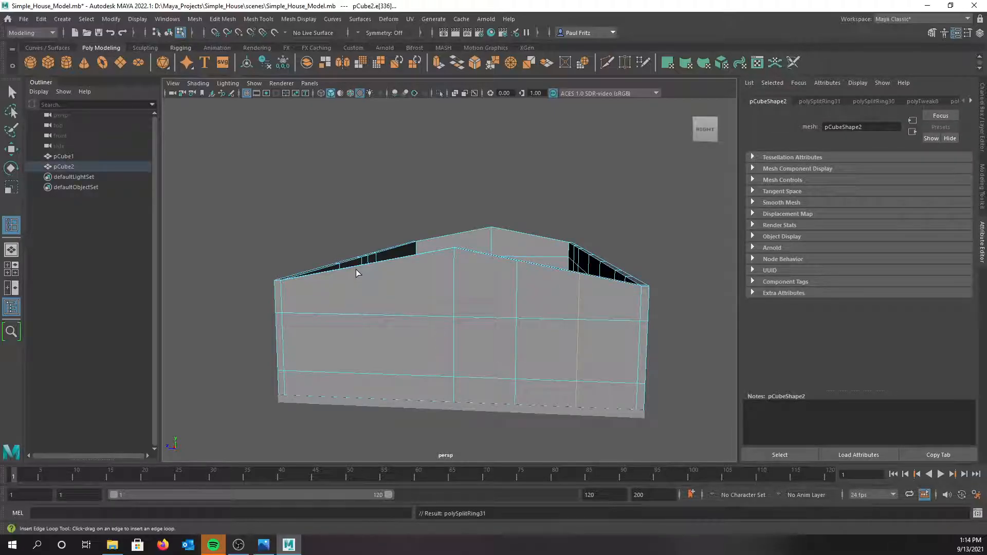
{"action": "left_click", "coordinate": [341, 270]}
{"action": "left_click_drag", "start_coordinate": [394, 260], "coordinate": [444, 209]}
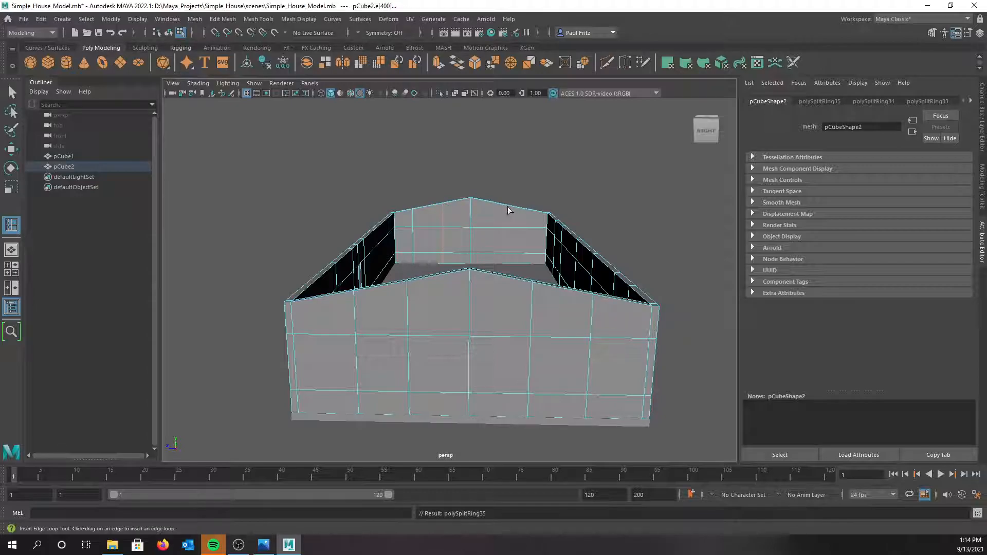
{"action": "left_click_drag", "start_coordinate": [504, 208], "coordinate": [503, 255]}
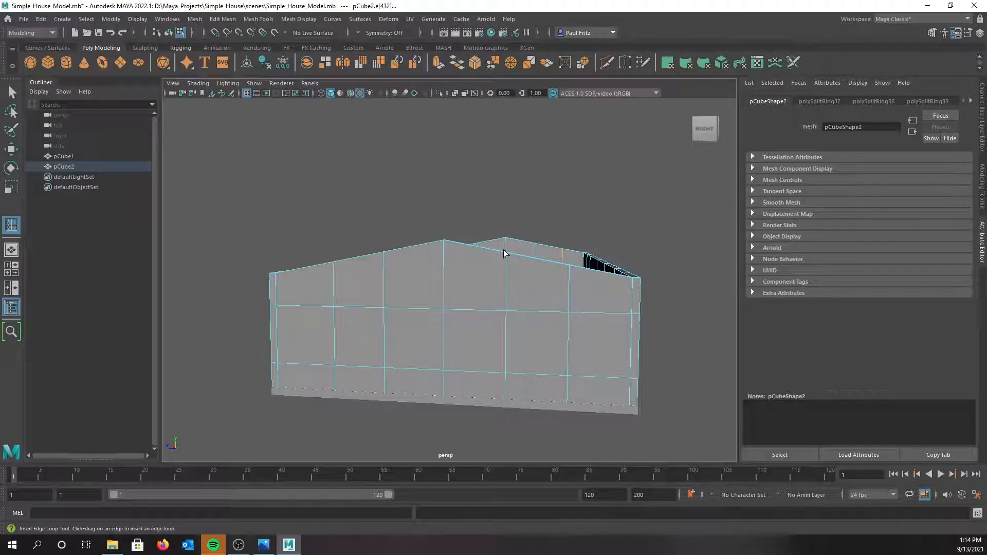
Try inserting a horizontal edge loop around the upper band of the walls below the eaves, and undo it
{"action": "left_click_drag", "start_coordinate": [520, 258], "coordinate": [514, 287], "text": "alt"}
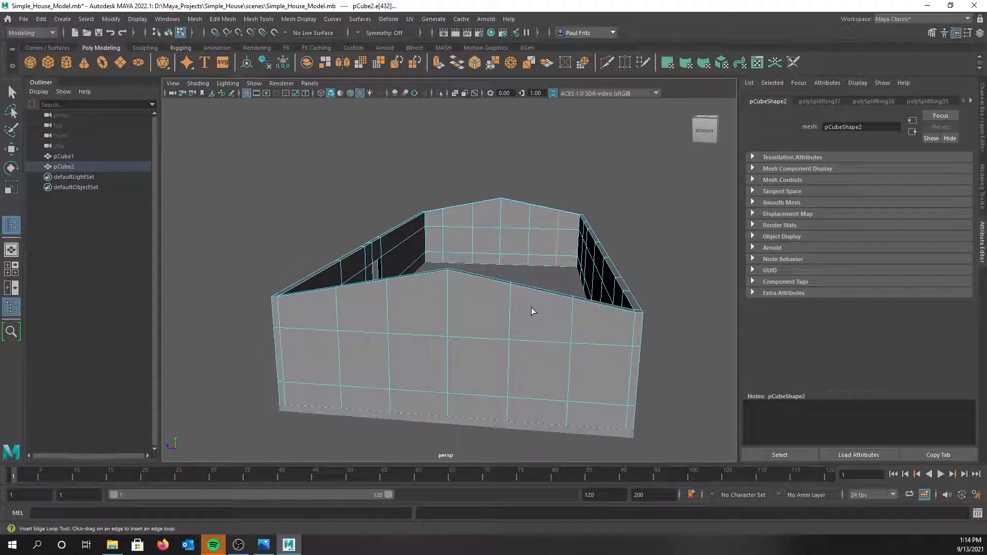
{"action": "left_click_drag", "start_coordinate": [513, 299], "coordinate": [512, 298], "text": "alt"}
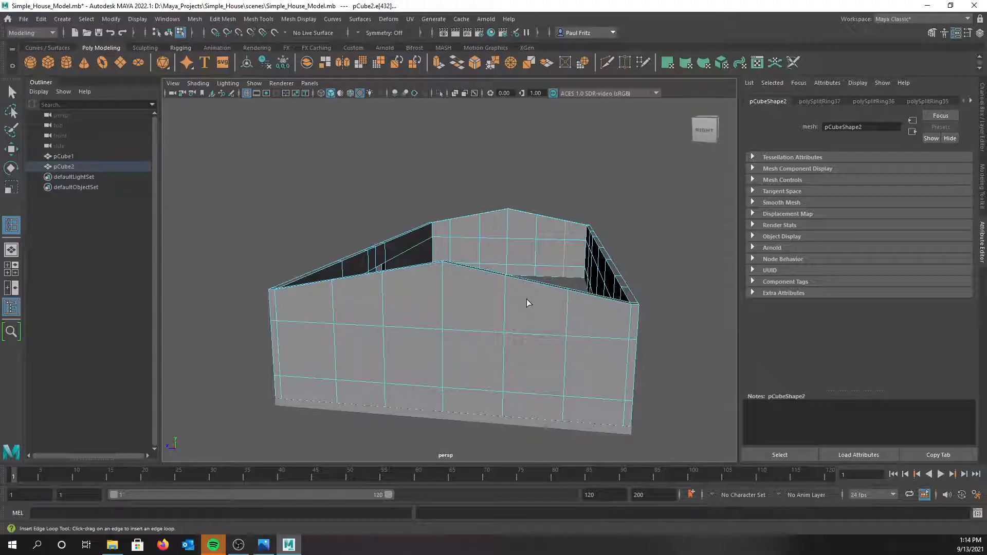
{"action": "mouse_move", "coordinate": [527, 302]}
{"action": "left_mouse_down", "text": "alt"}
{"action": "mouse_move", "coordinate": [502, 306]}
{"action": "mouse_move", "coordinate": [526, 298]}
{"action": "left_mouse_up", "text": "alt"}
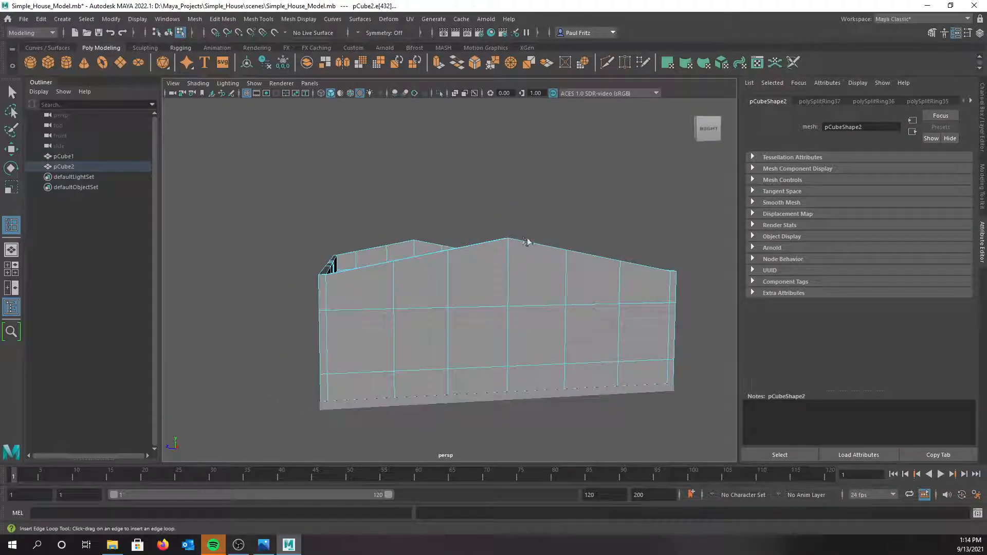
{"action": "left_click_drag", "start_coordinate": [498, 247], "coordinate": [493, 247], "text": "alt"}
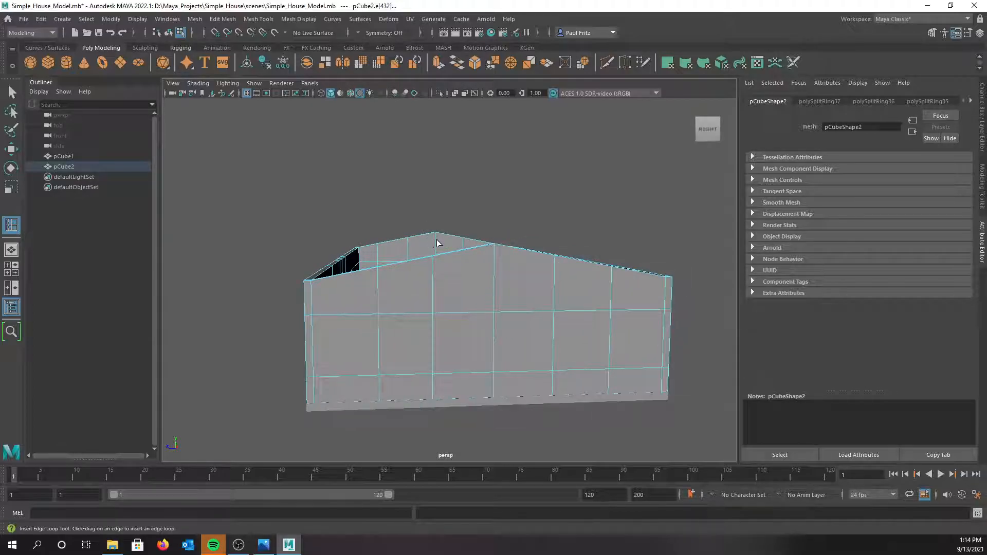
{"action": "left_click", "coordinate": [311, 297]}
{"action": "mouse_move", "coordinate": [312, 296]}
{"action": "left_mouse_down"}
{"action": "mouse_move", "coordinate": [313, 312]}
{"action": "mouse_move", "coordinate": [314, 283]}
{"action": "mouse_move", "coordinate": [321, 304]}
{"action": "mouse_move", "coordinate": [322, 295]}
{"action": "left_mouse_up"}
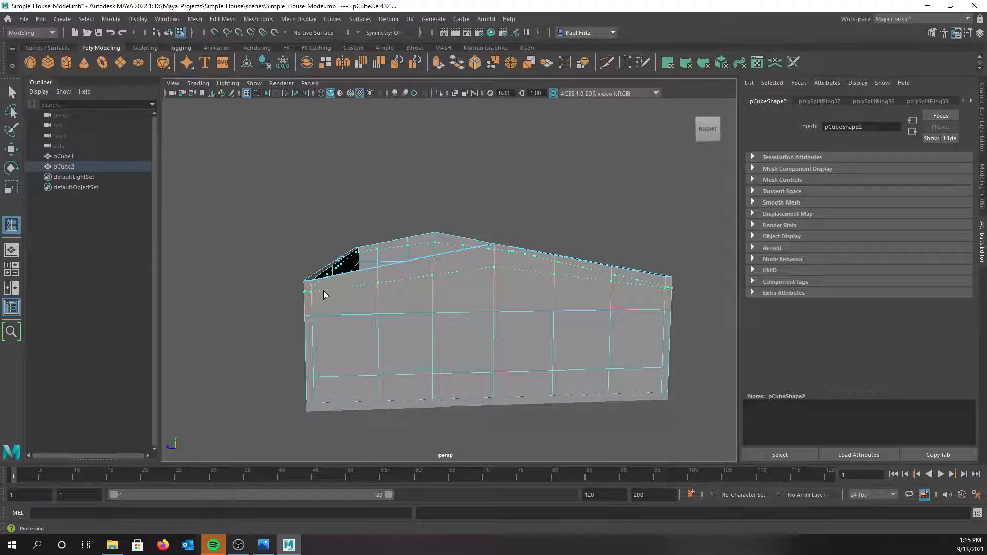
{"action": "left_click_drag", "start_coordinate": [323, 291], "coordinate": [323, 292]}
{"action": "key", "text": "ctrl+z"}
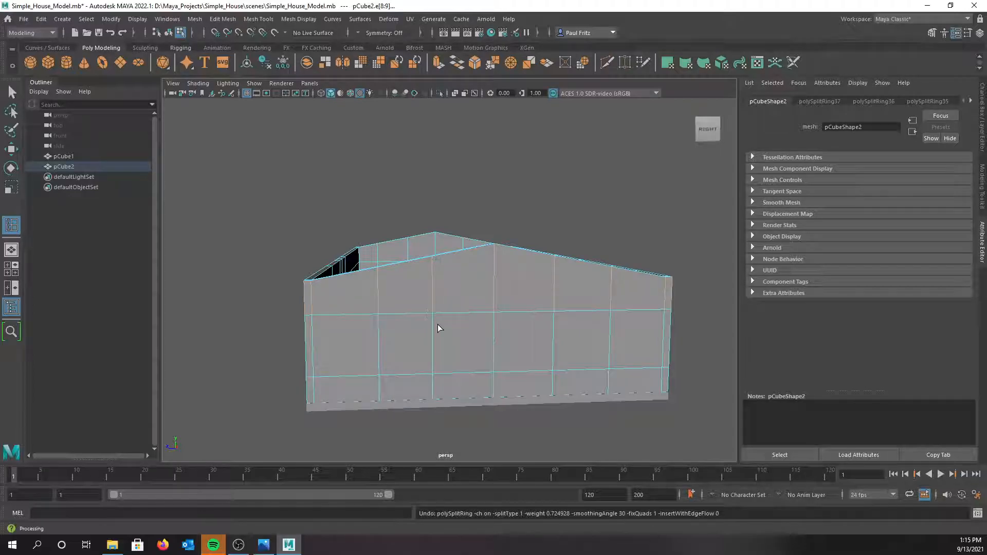
Switch to face selection and delete the outer and inner faces of the front wall's window panel beside the door
{"action": "left_click_drag", "start_coordinate": [437, 328], "coordinate": [449, 310], "text": "alt"}
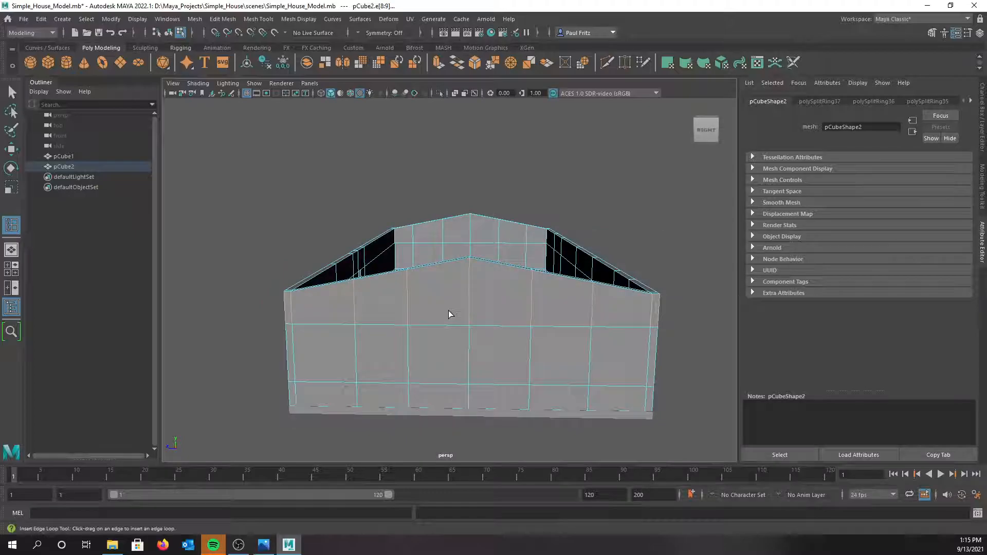
{"action": "key", "text": "q"}
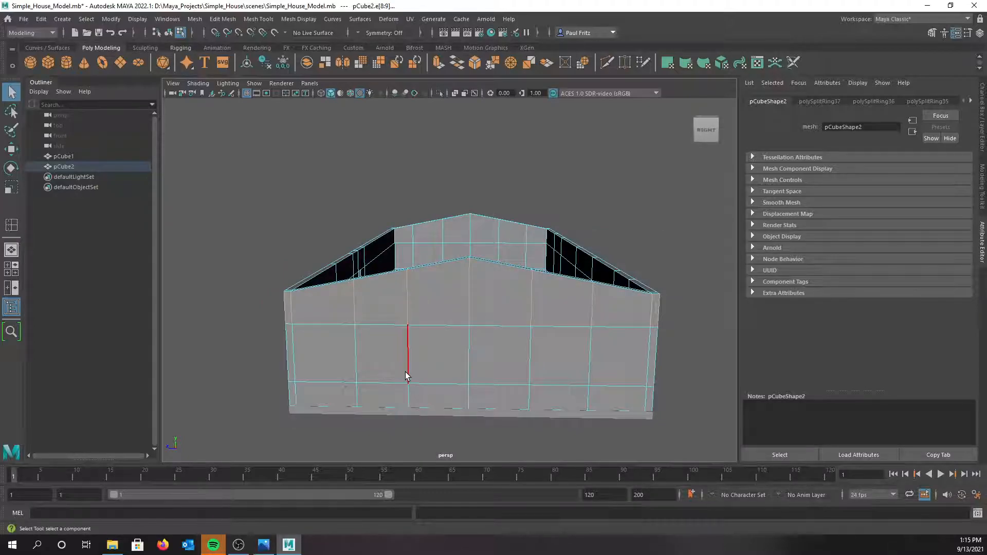
{"action": "left_click_drag", "start_coordinate": [382, 383], "coordinate": [476, 348], "text": "alt"}
{"action": "right_click_drag", "start_coordinate": [414, 261], "coordinate": [369, 330]}
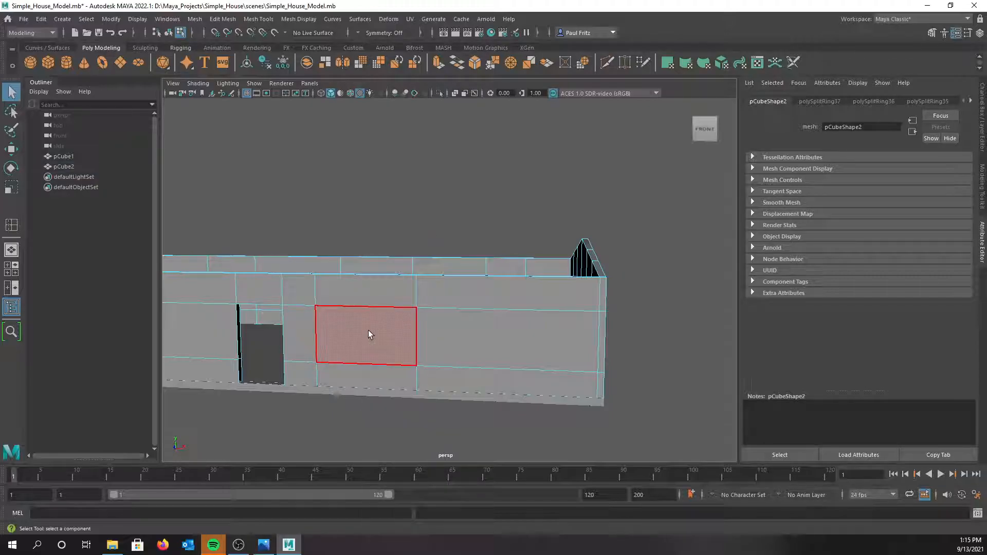
{"action": "left_click", "coordinate": [369, 331]}
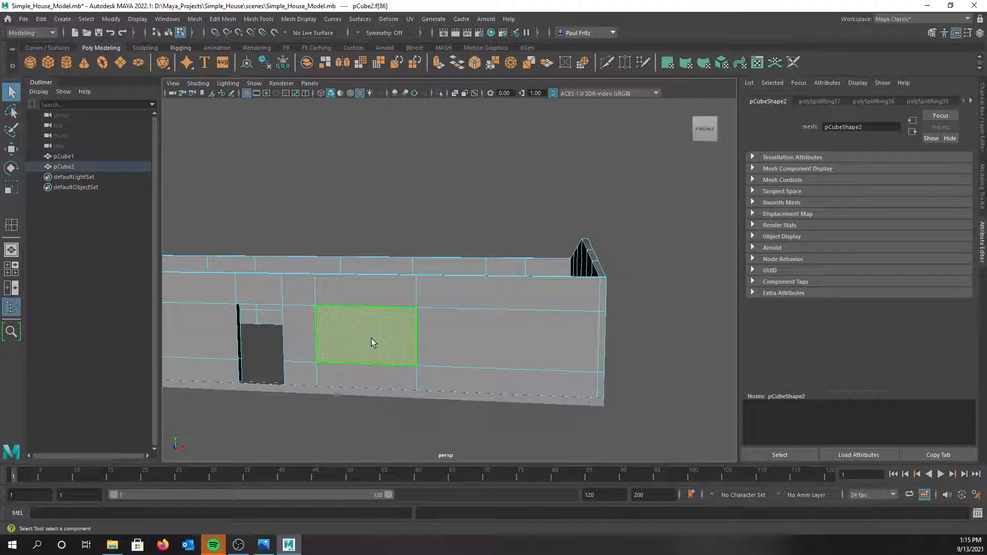
{"action": "key", "text": "Delete"}
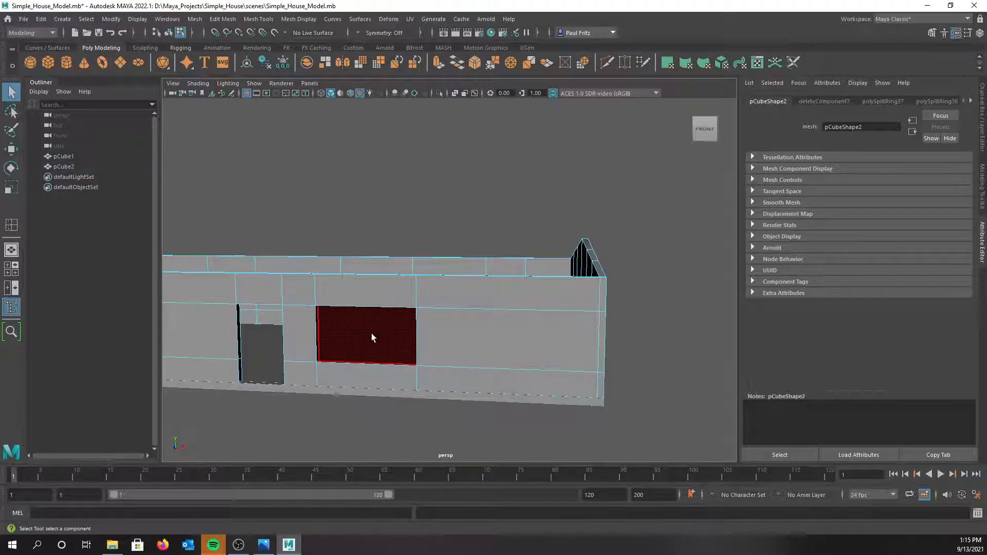
{"action": "left_click", "coordinate": [372, 333]}
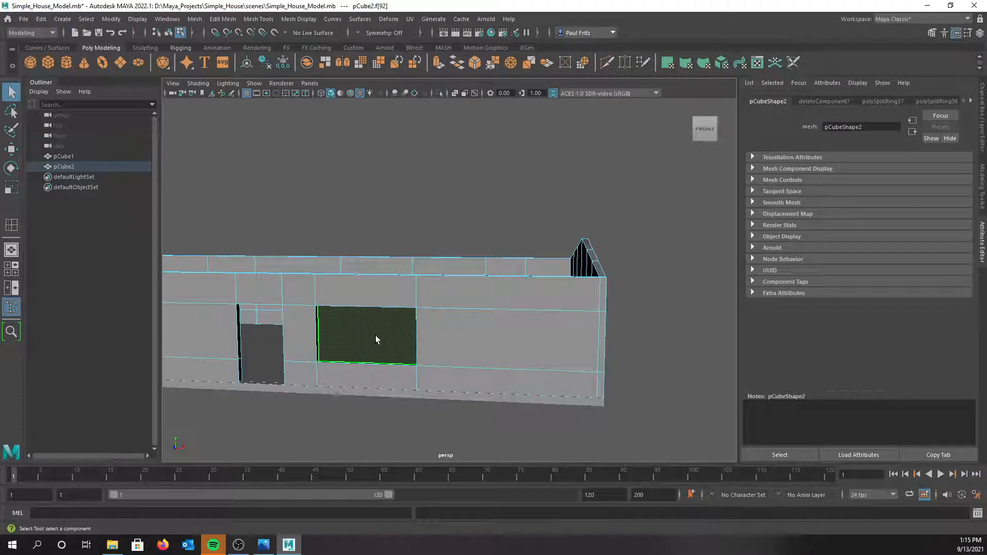
{"action": "key", "text": "Delete"}
Open two windows in the right gable wall by deleting the outer and inner middle-row faces between each side's paired loops
{"action": "left_click_drag", "start_coordinate": [517, 336], "coordinate": [391, 350], "text": "alt"}
{"action": "left_click", "coordinate": [388, 349]}
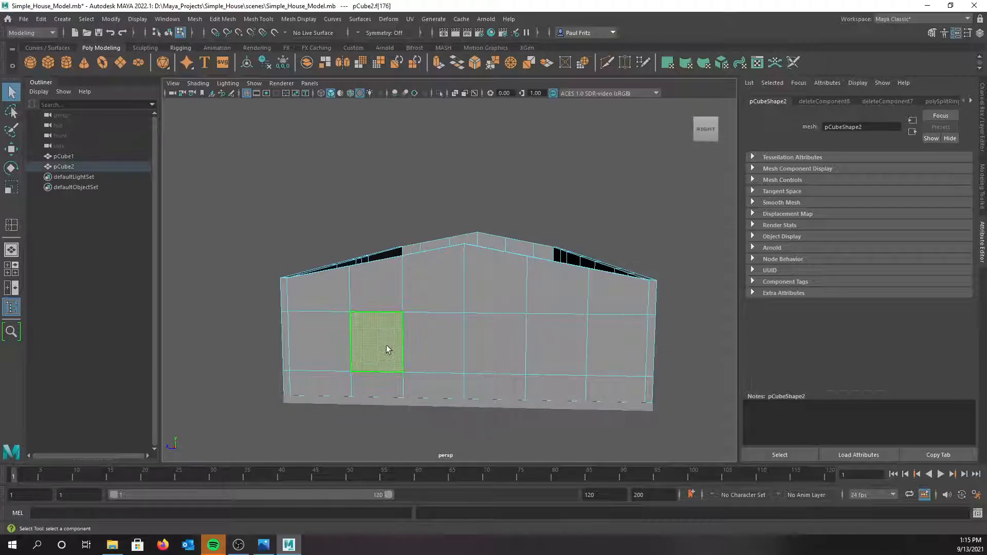
{"action": "key", "text": "Delete"}
{"action": "left_click", "coordinate": [379, 340]}
{"action": "key", "text": "Delete"}
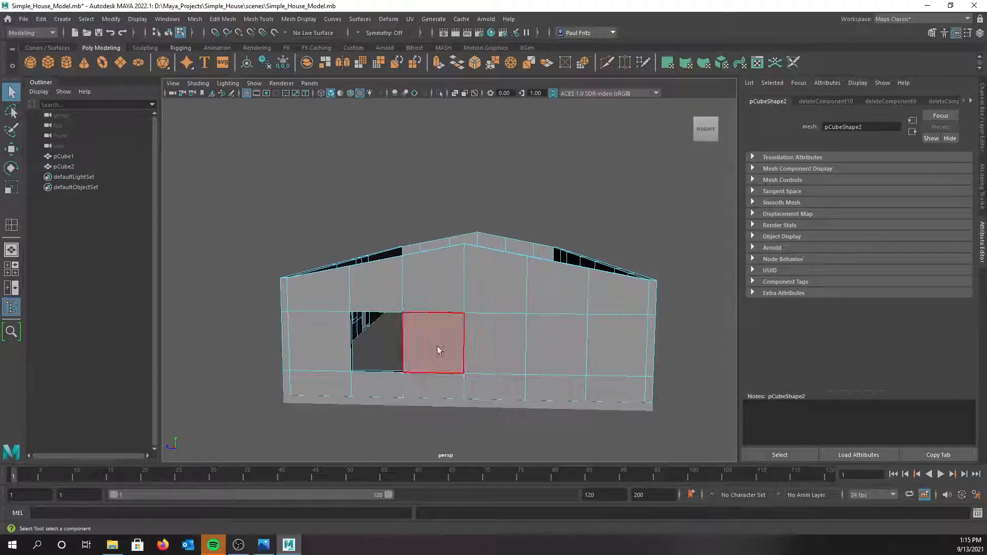
{"action": "left_click", "coordinate": [566, 338]}
{"action": "key", "text": "Delete"}
{"action": "left_click", "coordinate": [559, 335]}
{"action": "key", "text": "Delete"}
Cut the wide central door opening in the back wall by deleting its middle and lower faces, outer and inner
{"action": "left_click_drag", "start_coordinate": [590, 329], "coordinate": [540, 331], "text": "alt"}
{"action": "scroll", "coordinate": [551, 330], "scroll_direction": "down", "scroll_amount": 4}
{"action": "middle_click_drag", "start_coordinate": [539, 331], "coordinate": [525, 331], "text": "alt"}
{"action": "left_click_drag", "start_coordinate": [526, 331], "coordinate": [487, 331], "text": "alt"}
{"action": "left_click", "coordinate": [468, 331]}
{"action": "left_click", "coordinate": [469, 331]}
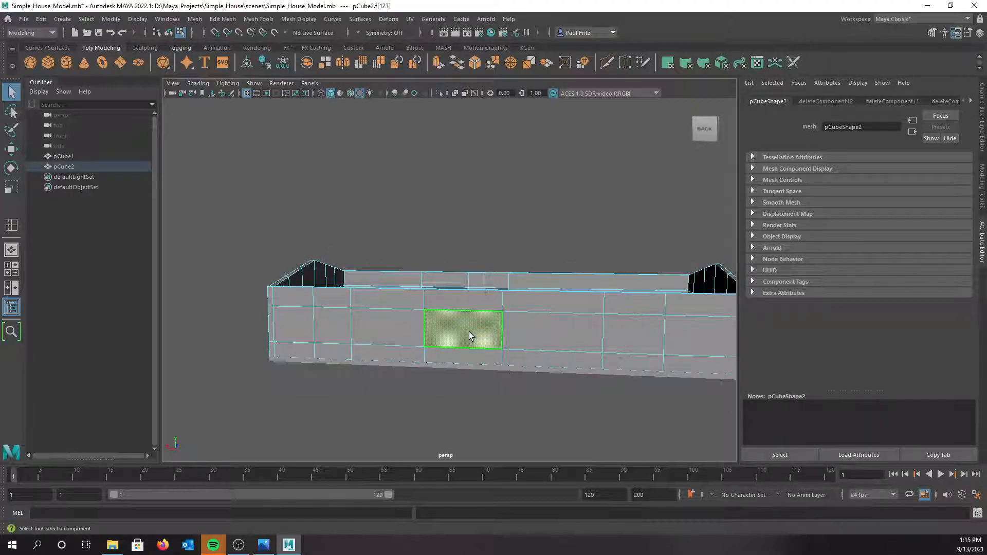
{"action": "key", "text": "Delete"}
{"action": "left_click", "coordinate": [469, 339]}
{"action": "key", "text": "Delete"}
{"action": "left_click", "coordinate": [467, 354]}
{"action": "key", "text": "Delete"}
{"action": "left_click", "coordinate": [468, 351]}
{"action": "key", "text": "Delete"}
Delete the outer and inner faces of the two window panels on either side of the back wall's central opening
{"action": "left_click", "coordinate": [343, 331]}
{"action": "key", "text": "Delete"}
{"action": "left_click", "coordinate": [342, 331]}
{"action": "key", "text": "Delete"}
{"action": "left_click", "coordinate": [630, 328]}
{"action": "key", "text": "Delete"}
{"action": "left_click", "coordinate": [631, 329]}
{"action": "key", "text": "Delete"}
Open two windows in the left gable wall by deleting the outer and inner middle-row faces between each side's paired loops
{"action": "left_click_drag", "start_coordinate": [643, 336], "coordinate": [497, 353], "text": "alt"}
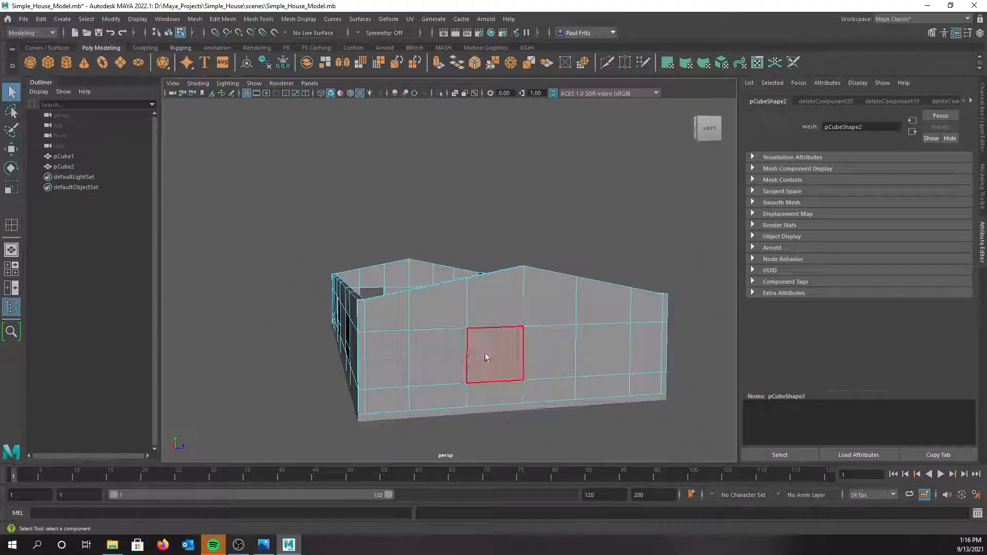
{"action": "left_click", "coordinate": [446, 360]}
{"action": "key", "text": "Delete"}
{"action": "left_click", "coordinate": [443, 349]}
{"action": "key", "text": "Delete"}
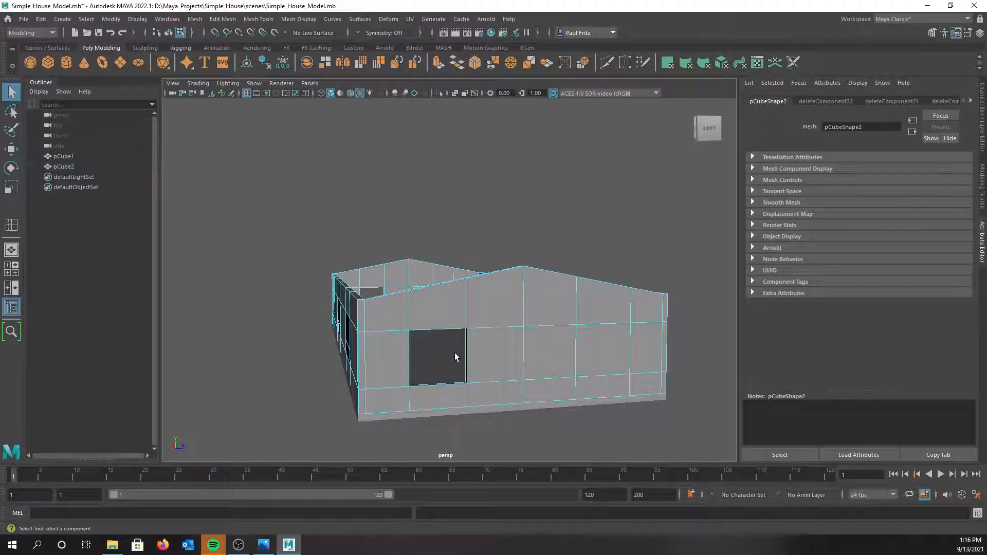
{"action": "left_click", "coordinate": [587, 356]}
{"action": "key", "text": "Delete"}
{"action": "left_click", "coordinate": [588, 350]}
{"action": "key", "text": "Delete"}
Examine the door and window openings all around the house, ending close up on the front wall
{"action": "left_click_drag", "start_coordinate": [452, 338], "coordinate": [516, 332], "text": "alt"}
{"action": "scroll", "coordinate": [514, 339], "scroll_direction": "down", "scroll_amount": 2}
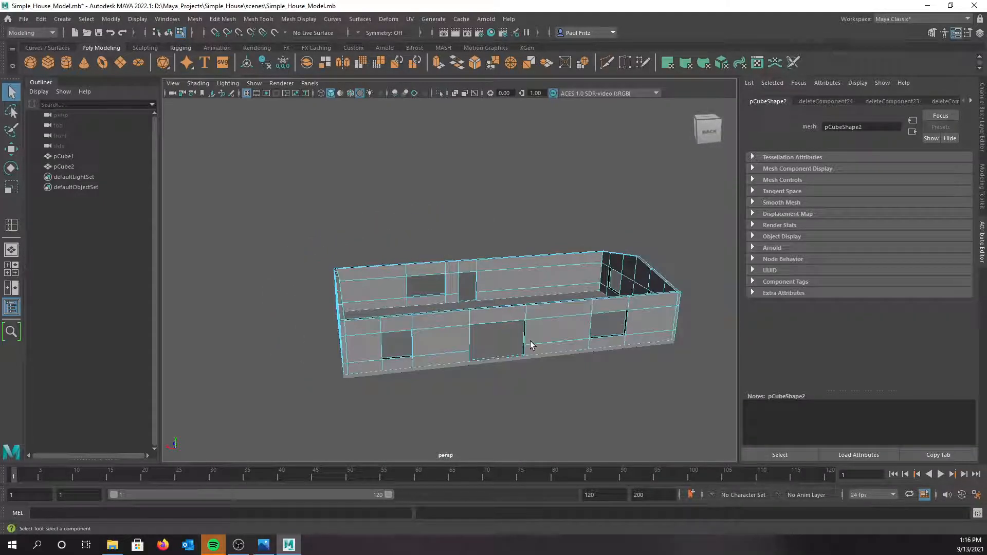
{"action": "left_click_drag", "start_coordinate": [546, 346], "coordinate": [512, 341], "text": "alt"}
{"action": "scroll", "coordinate": [567, 355], "scroll_direction": "up", "scroll_amount": 3}
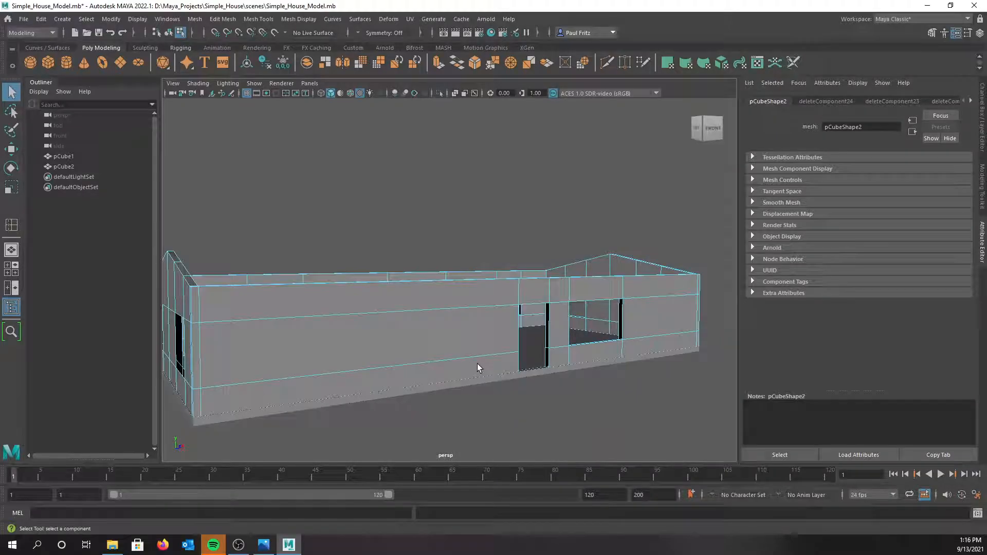
{"action": "scroll", "coordinate": [477, 363], "scroll_direction": "up", "scroll_amount": 3}
{"action": "middle_click_drag", "start_coordinate": [463, 358], "coordinate": [341, 318], "text": "alt"}
{"action": "left_click_drag", "start_coordinate": [381, 312], "coordinate": [245, 305], "text": "alt"}
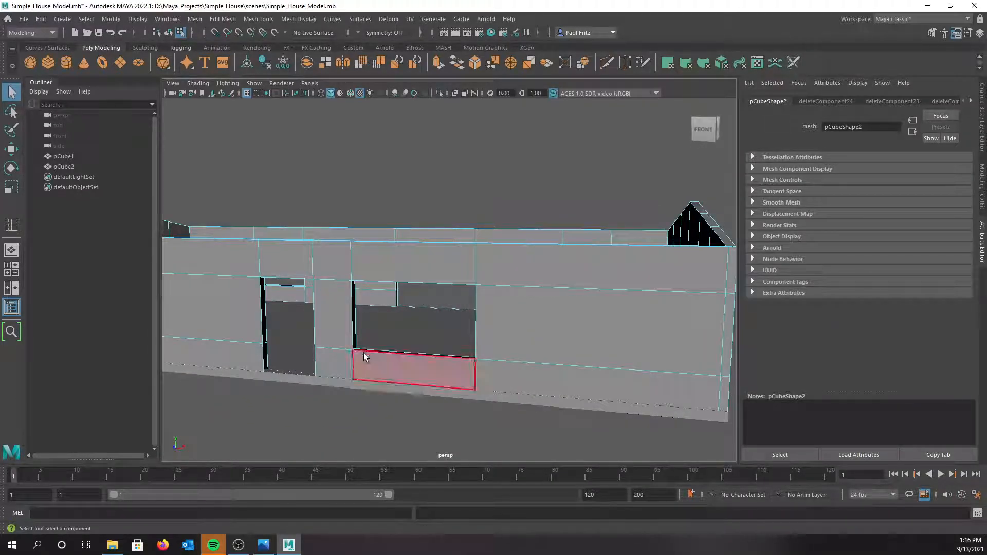
Return the wall shell to object mode and isolate it in the viewport without the floor slab
{"action": "left_click_drag", "start_coordinate": [363, 350], "coordinate": [357, 364], "text": "alt"}
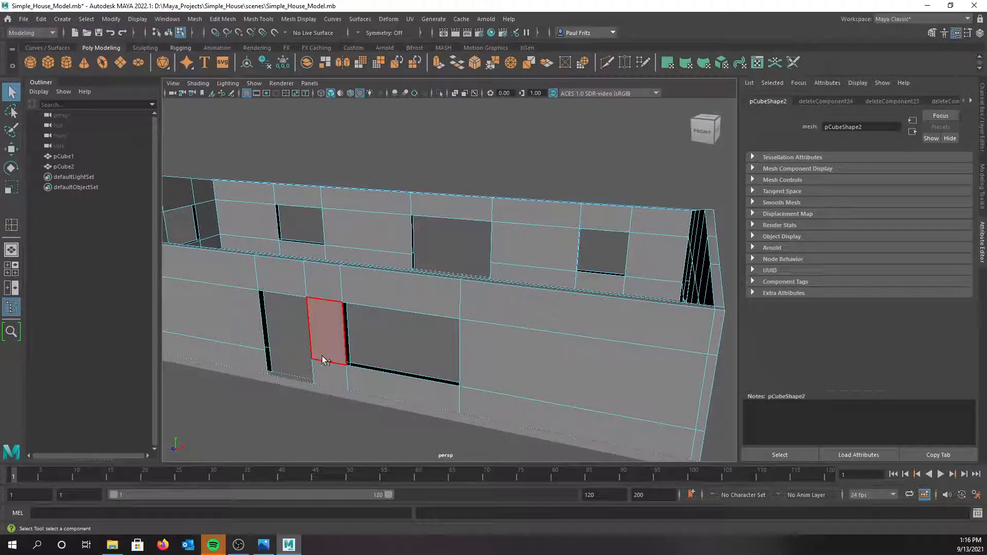
{"action": "middle_click_drag", "start_coordinate": [317, 352], "coordinate": [375, 321], "text": "alt"}
{"action": "scroll", "coordinate": [368, 329], "scroll_direction": "up", "scroll_amount": 2}
{"action": "scroll", "coordinate": [351, 338], "scroll_direction": "down", "scroll_amount": 5}
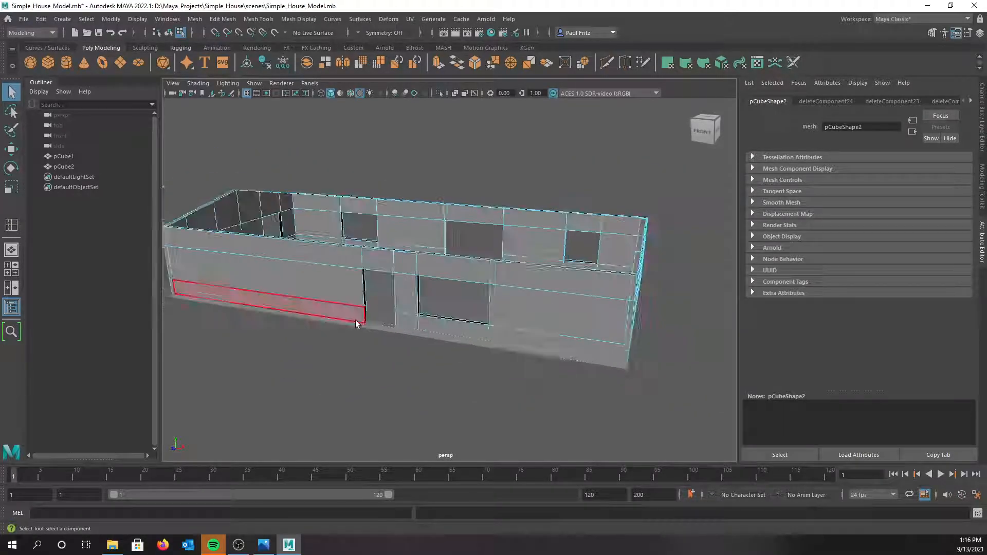
{"action": "left_click_drag", "start_coordinate": [348, 289], "coordinate": [344, 298], "text": "alt"}
{"action": "right_click", "coordinate": [344, 295]}
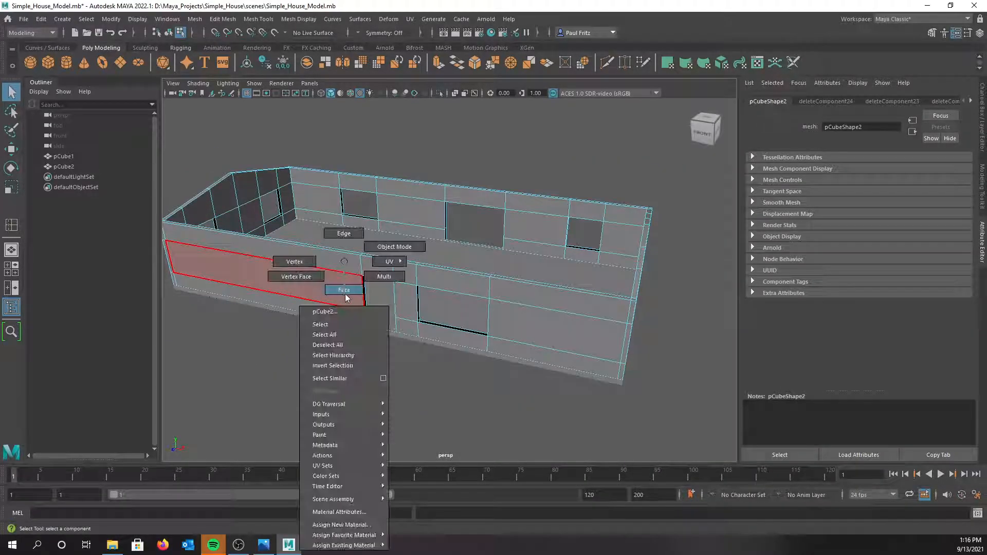
{"action": "left_click", "coordinate": [392, 248]}
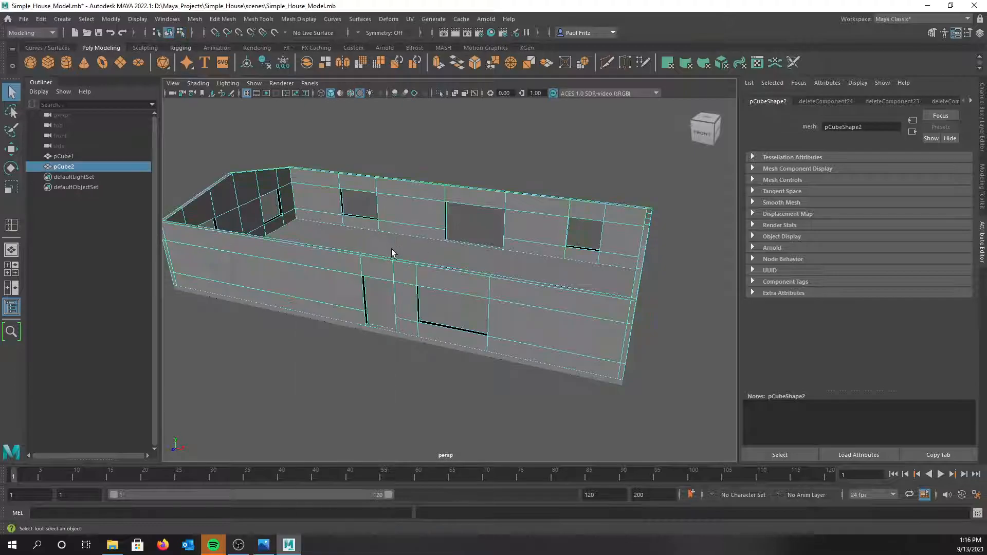
{"action": "left_click", "coordinate": [377, 329]}
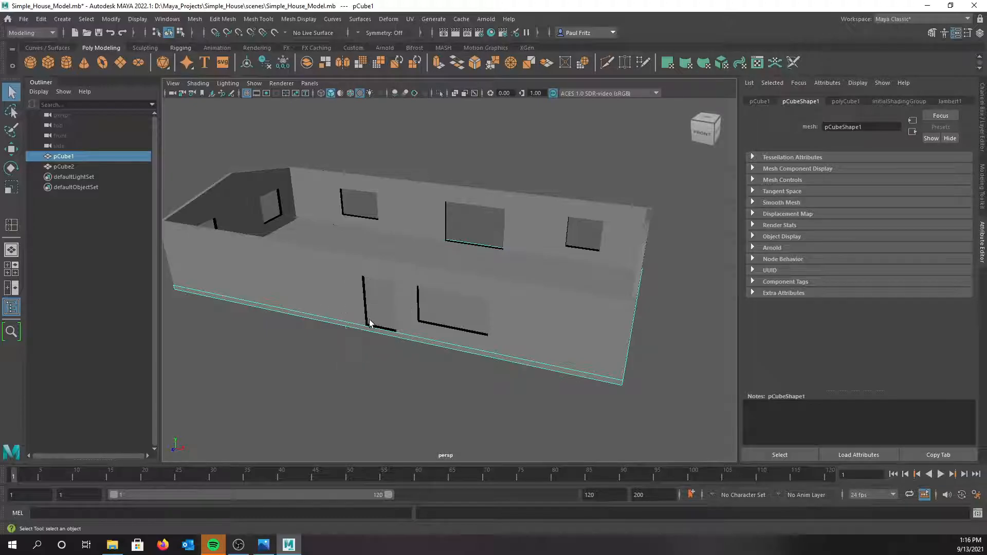
{"action": "left_click", "coordinate": [327, 284]}
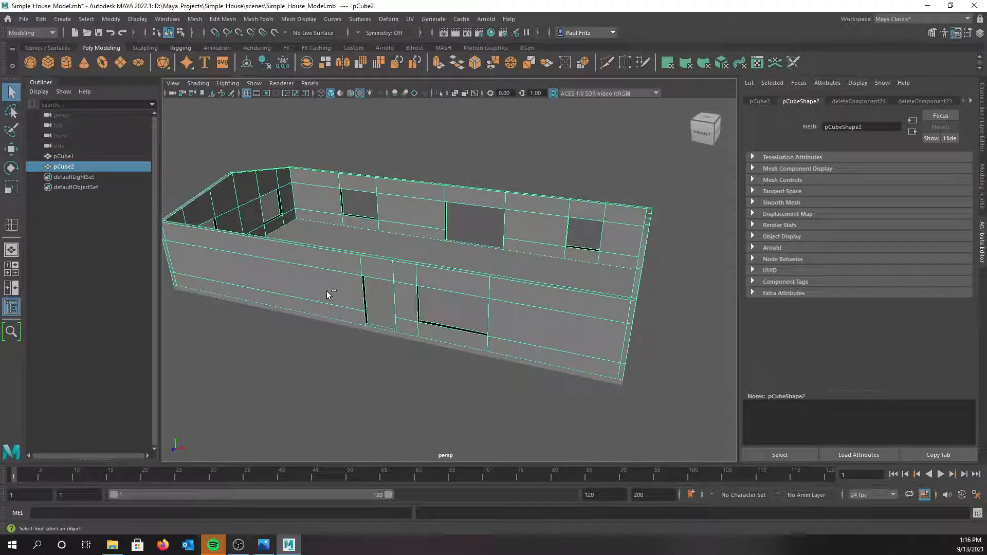
{"action": "key", "text": "ctrl+1"}
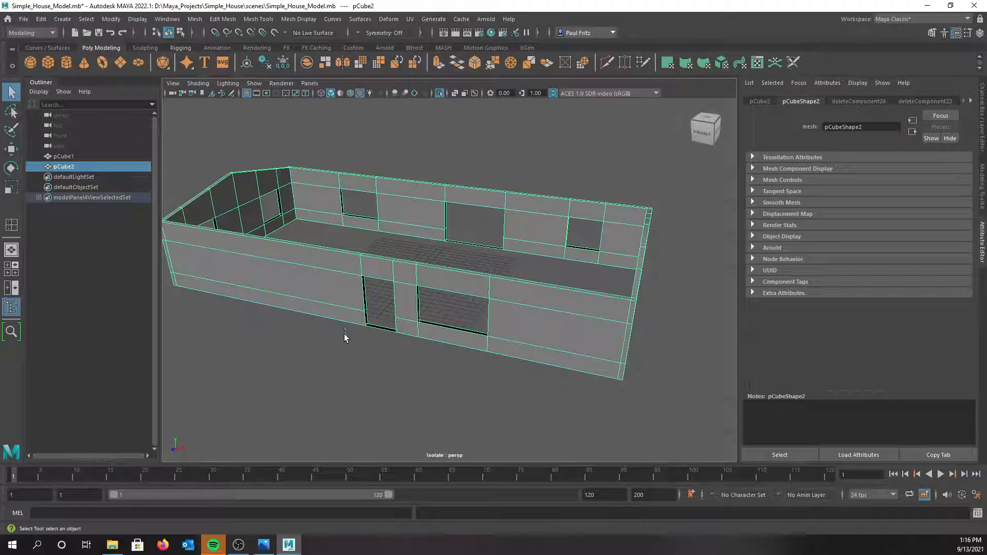
Examine the isolated walls around the front door and window openings, including the strip across the door's threshold
{"action": "left_click_drag", "start_coordinate": [344, 334], "coordinate": [363, 321], "text": "alt"}
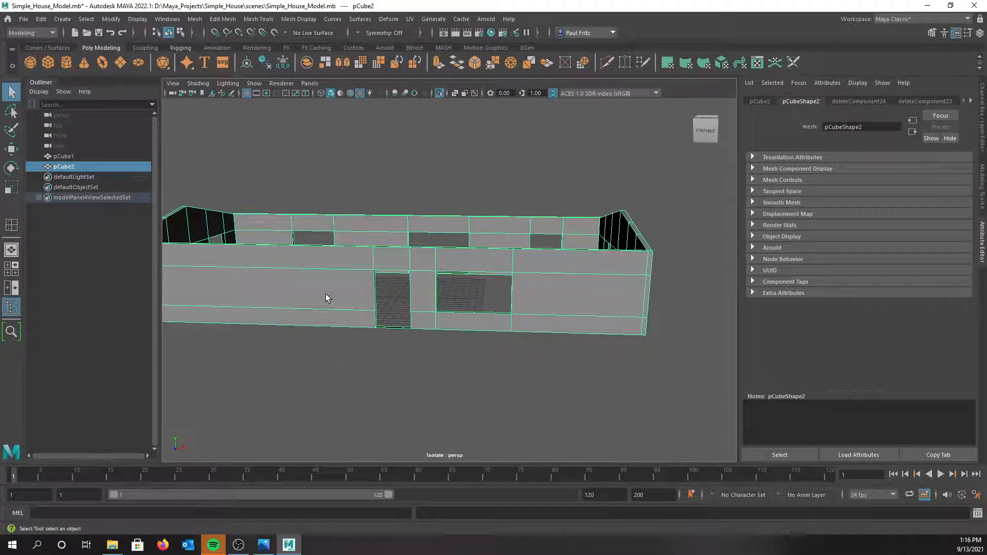
{"action": "left_click_drag", "start_coordinate": [305, 290], "coordinate": [296, 305], "text": "alt"}
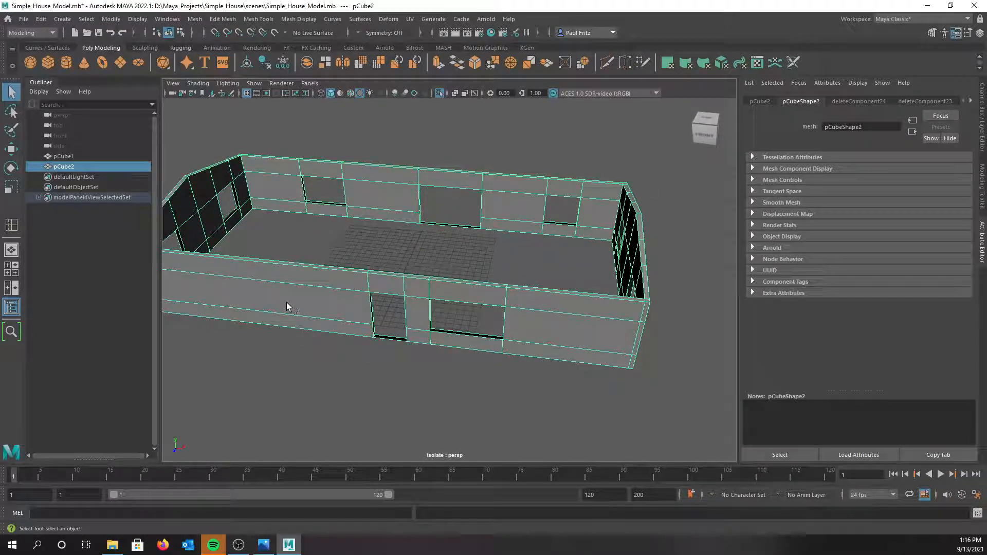
{"action": "left_click_drag", "start_coordinate": [294, 300], "coordinate": [345, 292], "text": "alt"}
{"action": "scroll", "coordinate": [348, 307], "scroll_direction": "up", "scroll_amount": 3}
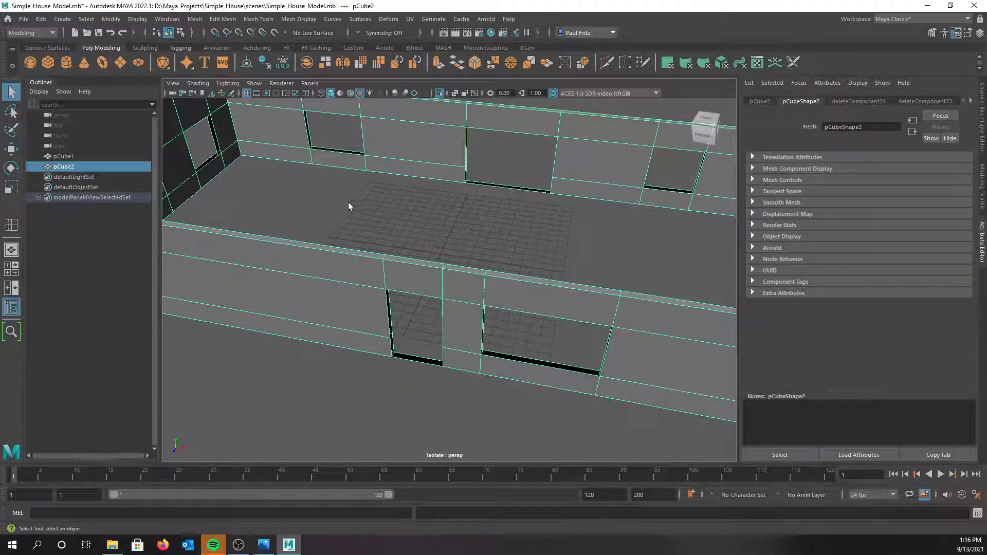
{"action": "left_click_drag", "start_coordinate": [362, 255], "coordinate": [356, 270], "text": "alt"}
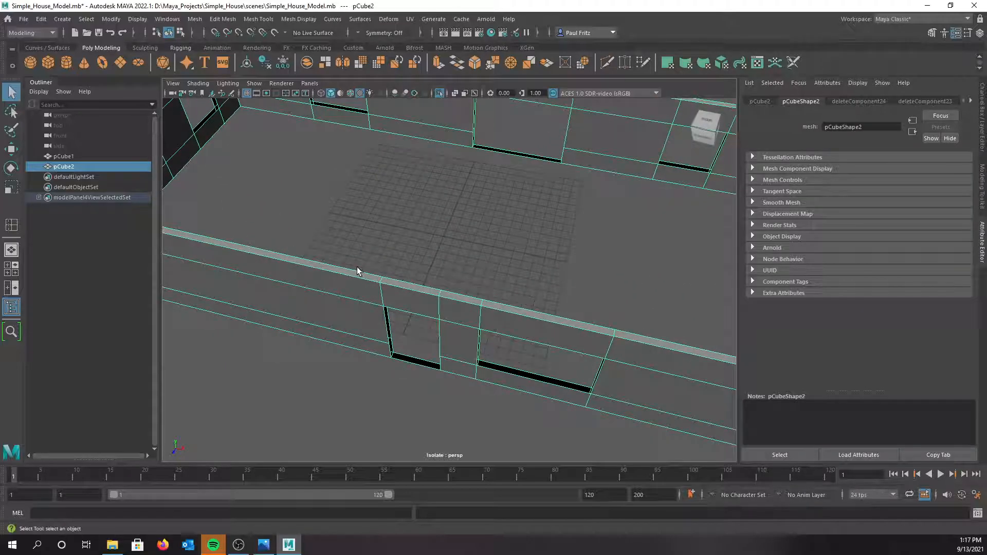
{"action": "scroll", "coordinate": [400, 285], "scroll_direction": "up", "scroll_amount": 3}
{"action": "middle_click_drag", "start_coordinate": [400, 287], "coordinate": [425, 215], "text": "alt"}
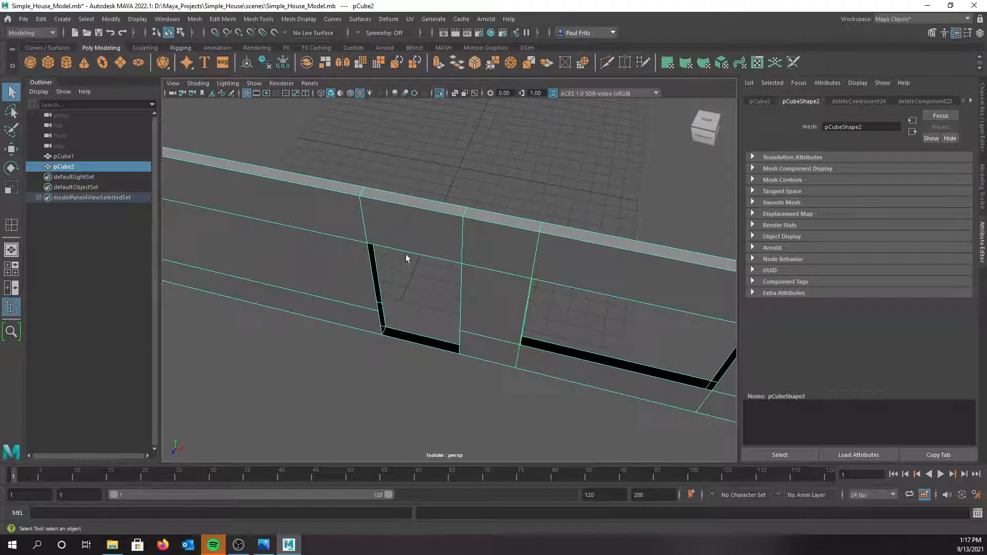
{"action": "scroll", "coordinate": [383, 255], "scroll_direction": "down", "scroll_amount": 2}
{"action": "left_click_drag", "start_coordinate": [383, 275], "coordinate": [412, 306], "text": "alt"}
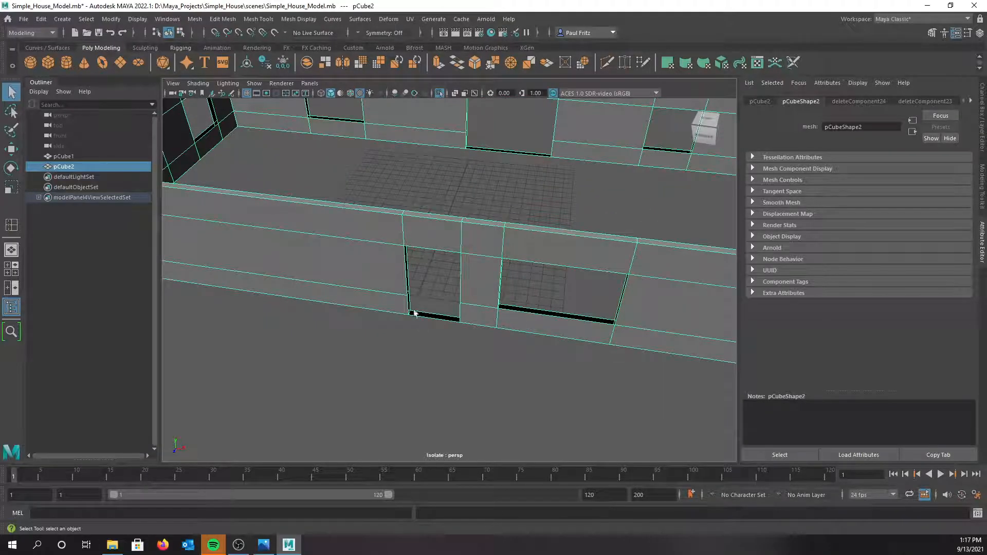
Delete the leftover bottom threshold faces beneath the front doorway and the back wall's wide central doorway
{"action": "right_click", "coordinate": [430, 318]}
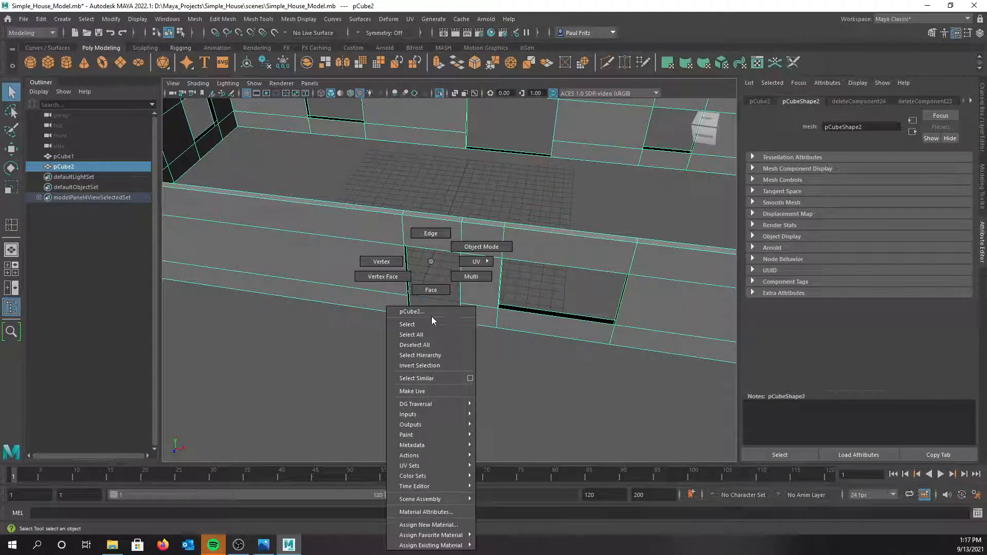
{"action": "left_click", "coordinate": [430, 290]}
{"action": "left_click_drag", "start_coordinate": [430, 289], "coordinate": [425, 314], "text": "alt"}
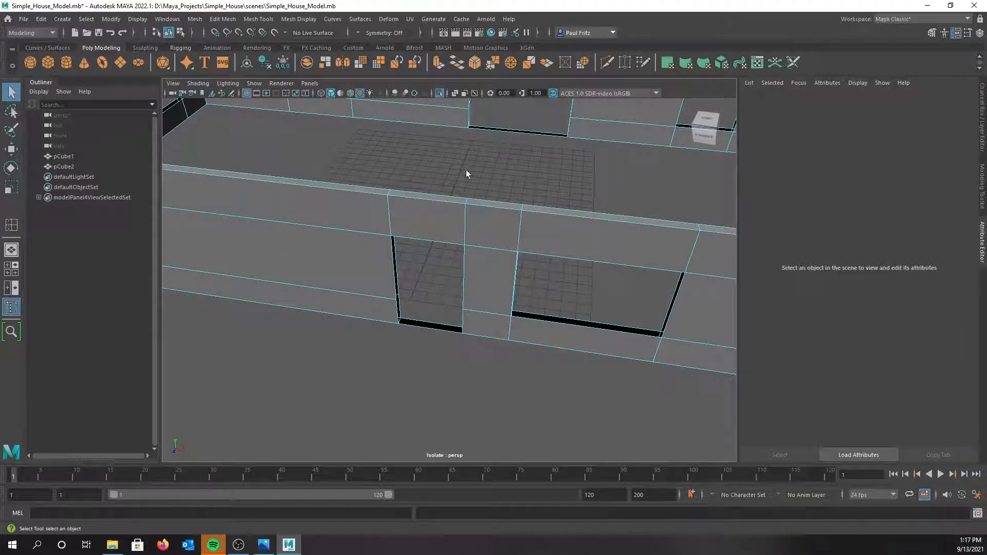
{"action": "left_click", "coordinate": [430, 325]}
{"action": "key", "text": "Delete"}
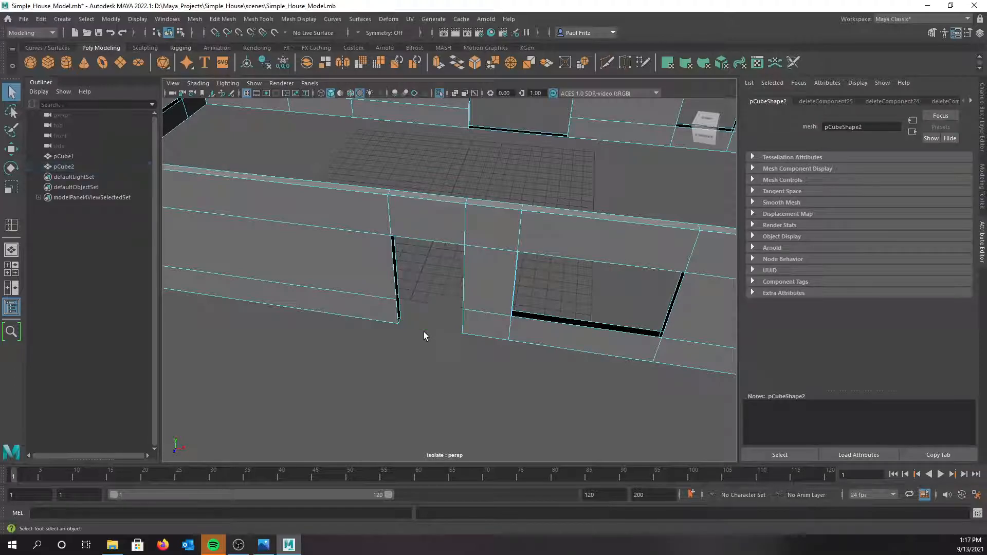
{"action": "left_click", "coordinate": [517, 132]}
{"action": "key", "text": "Delete"}
Bridge the outer and inner vertical edges on the left jamb of the front doorway, both upper and lower segments
{"action": "left_click_drag", "start_coordinate": [484, 220], "coordinate": [425, 223], "text": "alt"}
{"action": "middle_click_drag", "start_coordinate": [425, 223], "coordinate": [471, 272], "text": "alt"}
{"action": "left_click_drag", "start_coordinate": [471, 270], "coordinate": [467, 263], "text": "alt"}
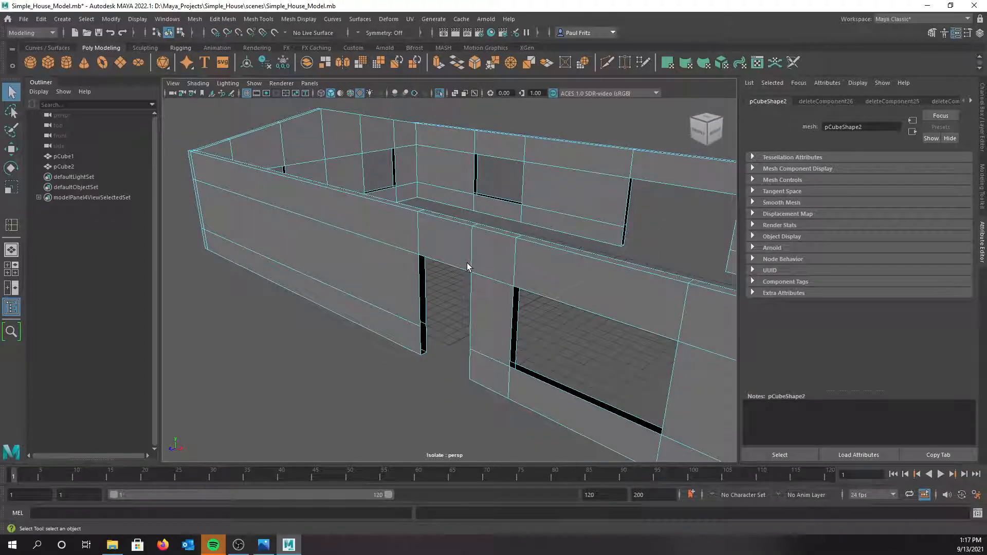
{"action": "scroll", "coordinate": [468, 260], "scroll_direction": "up", "scroll_amount": 5}
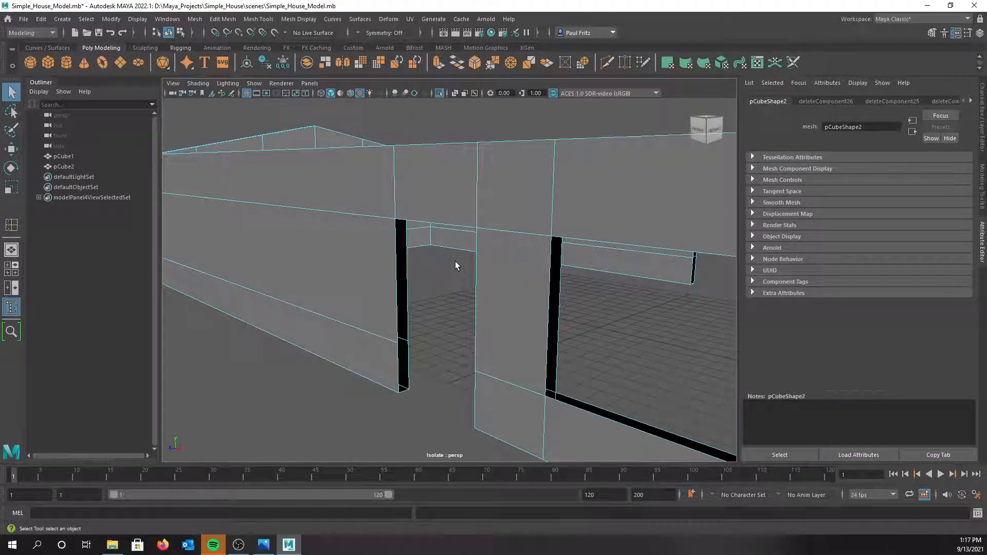
{"action": "right_click_drag", "start_coordinate": [446, 270], "coordinate": [421, 264]}
{"action": "left_click_drag", "start_coordinate": [429, 269], "coordinate": [246, 225], "text": "alt"}
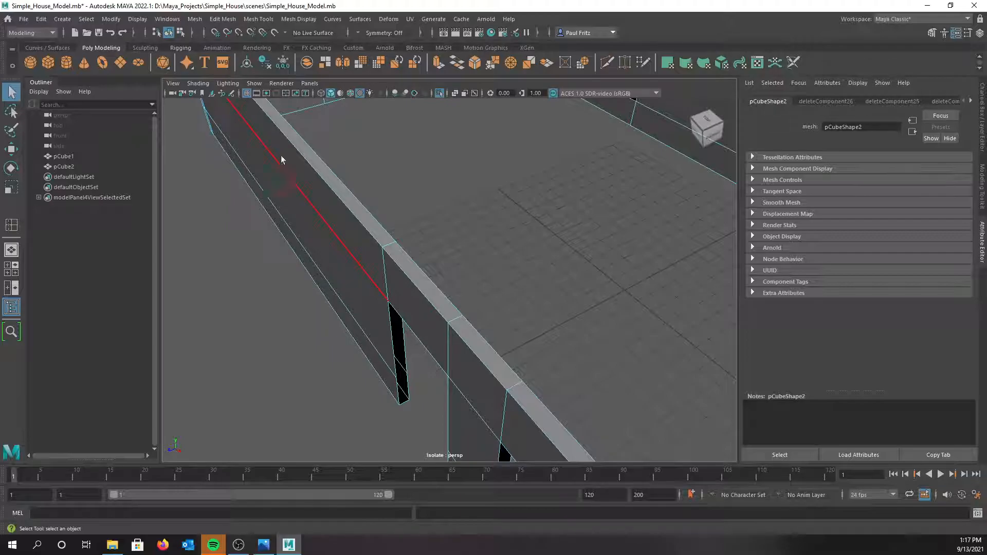
{"action": "left_click_drag", "start_coordinate": [304, 180], "coordinate": [393, 254], "text": "alt"}
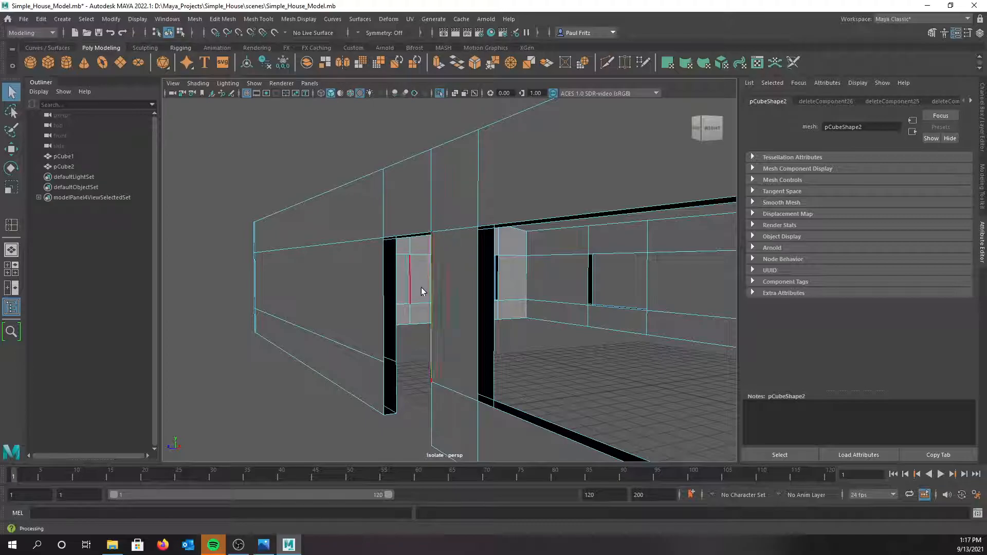
{"action": "left_click", "coordinate": [383, 334]}
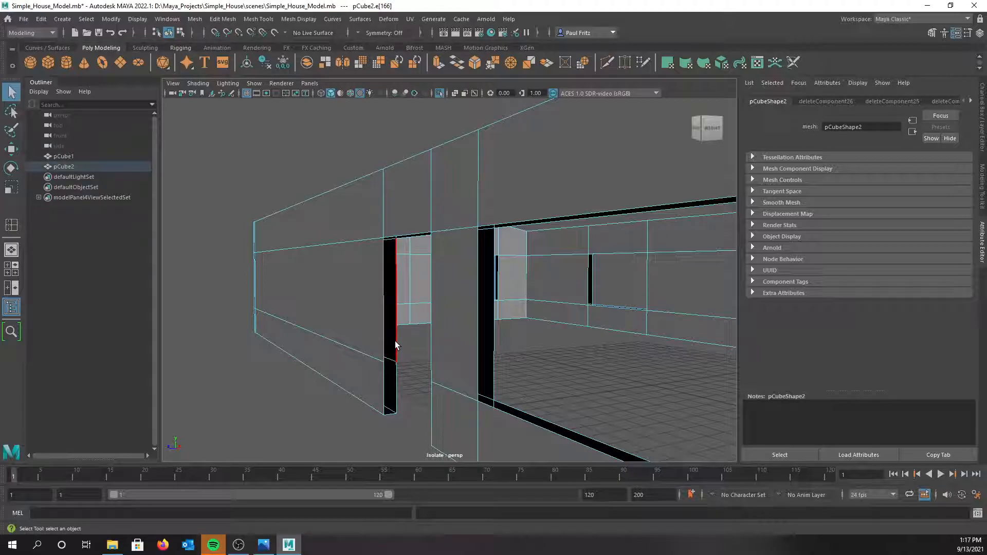
{"action": "left_click", "coordinate": [393, 384]}
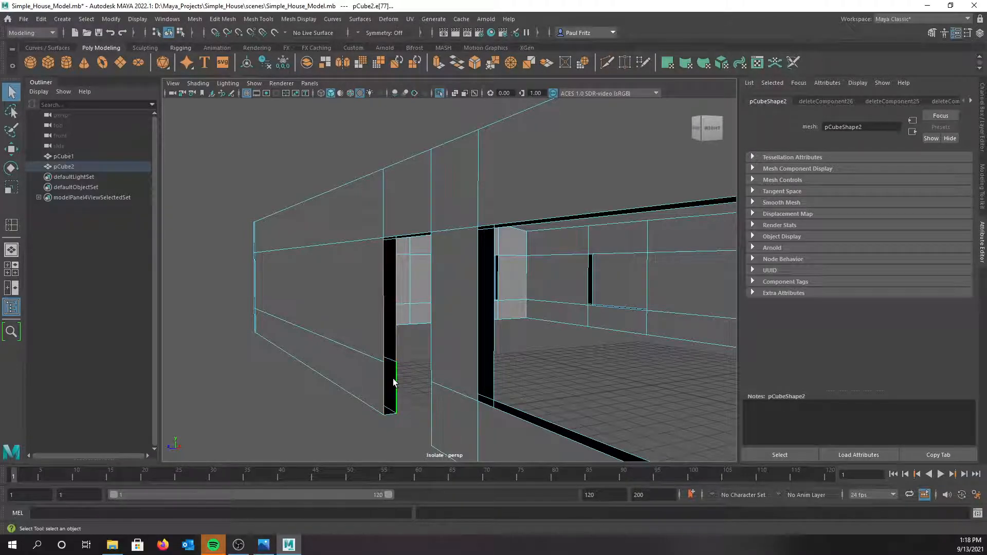
{"action": "left_click", "coordinate": [457, 63]}
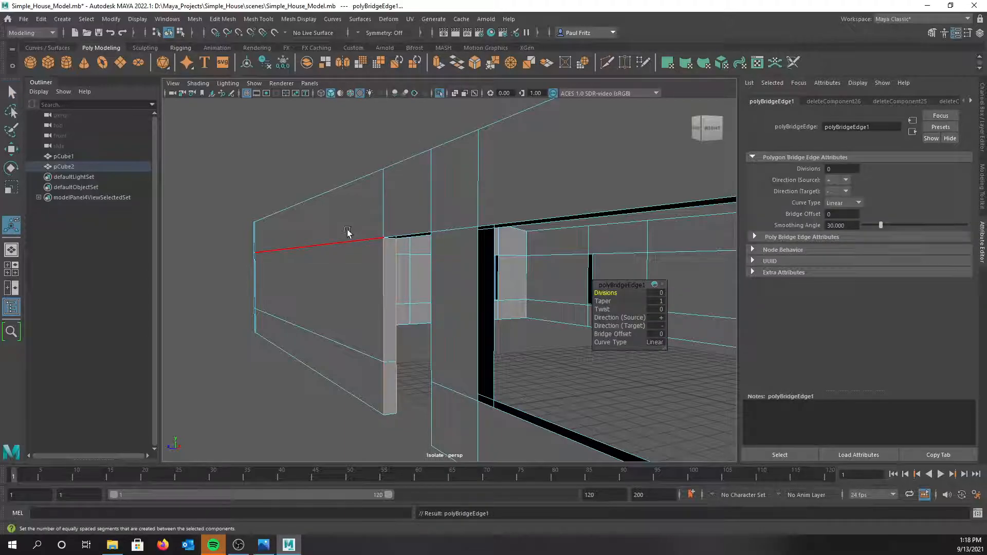
Bridge the outer and inner edges across the top of the front doorway
{"action": "scroll", "coordinate": [350, 267], "scroll_direction": "up", "scroll_amount": 5}
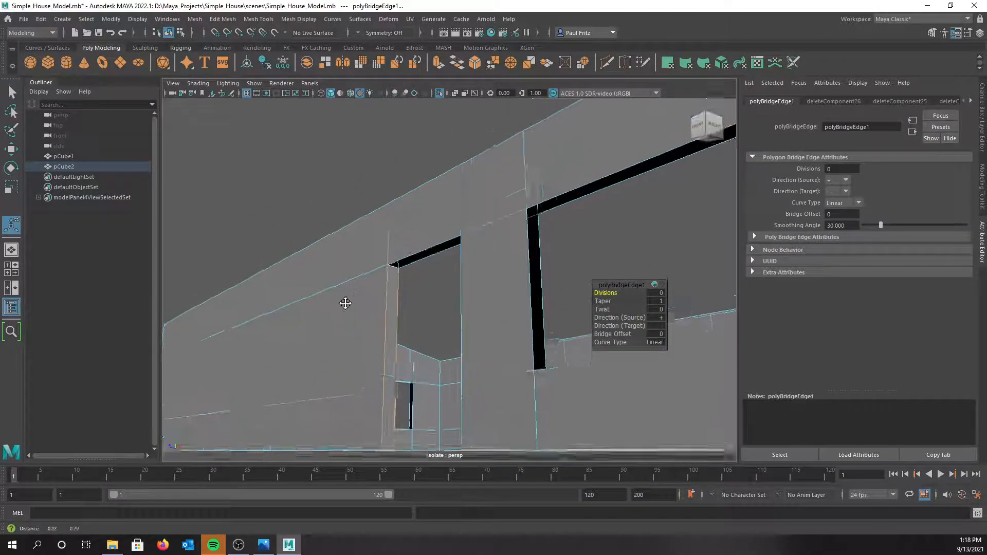
{"action": "left_click", "coordinate": [418, 254]}
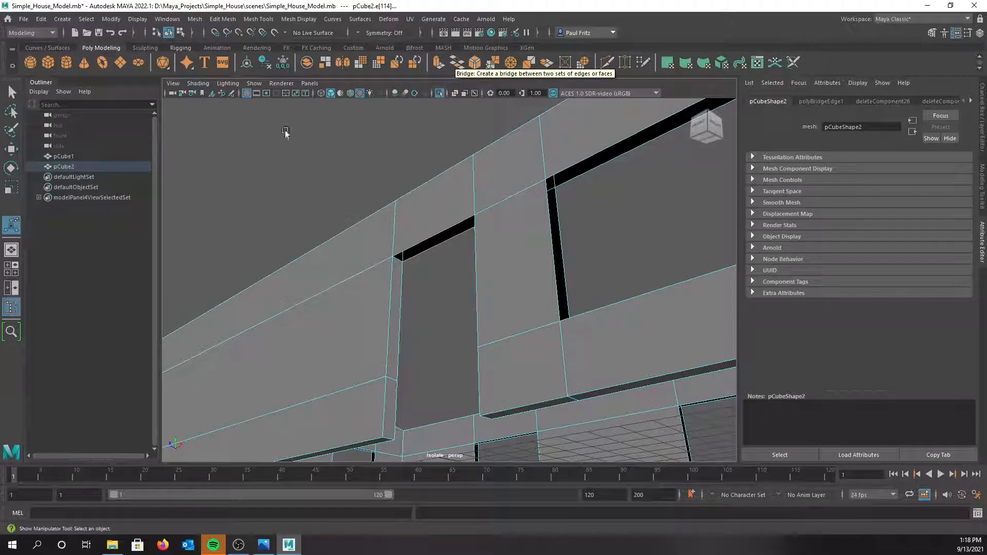
{"action": "left_click", "coordinate": [14, 227]}
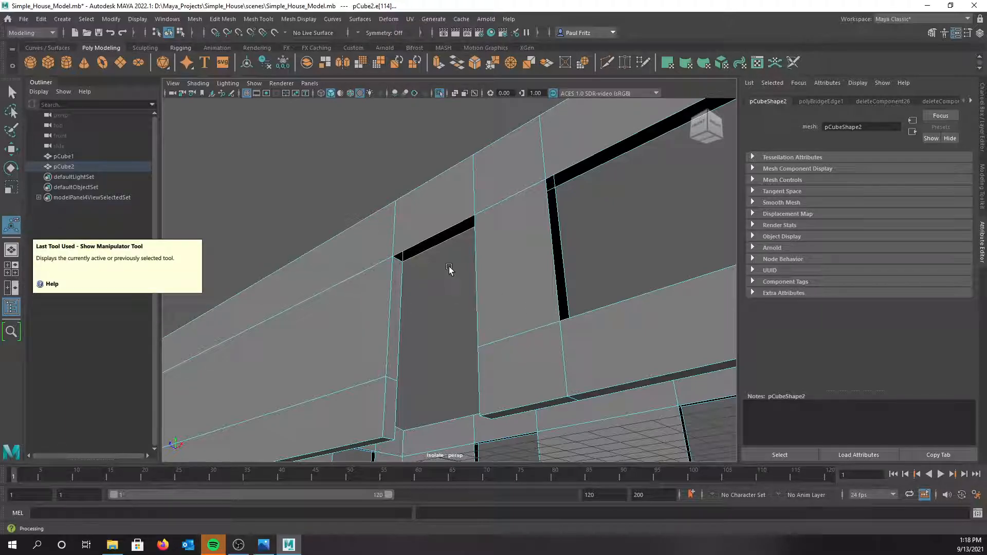
Bridge the outer and inner vertical edges on the right jamb of the front doorway, upper and lower segments
{"action": "mouse_move", "coordinate": [430, 265]}
{"action": "left_mouse_down", "text": "alt"}
{"action": "mouse_move", "coordinate": [402, 273]}
{"action": "mouse_move", "coordinate": [486, 288]}
{"action": "mouse_move", "coordinate": [448, 240]}
{"action": "mouse_move", "coordinate": [378, 211]}
{"action": "mouse_move", "coordinate": [435, 264]}
{"action": "left_mouse_up", "text": "alt"}
{"action": "left_click", "coordinate": [465, 264]}
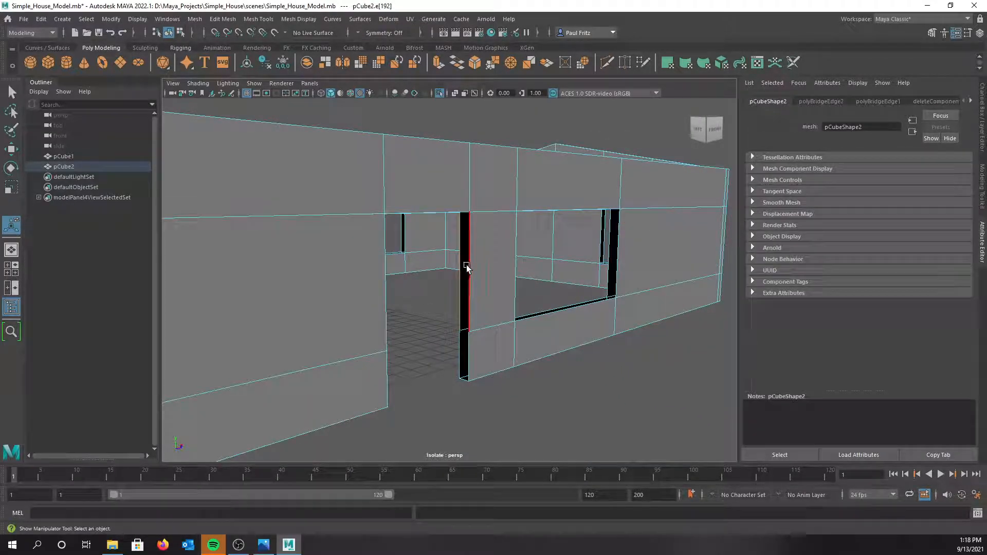
{"action": "left_click", "coordinate": [466, 349]}
{"action": "left_click", "coordinate": [462, 349], "text": "shift"}
{"action": "key", "text": "g"}
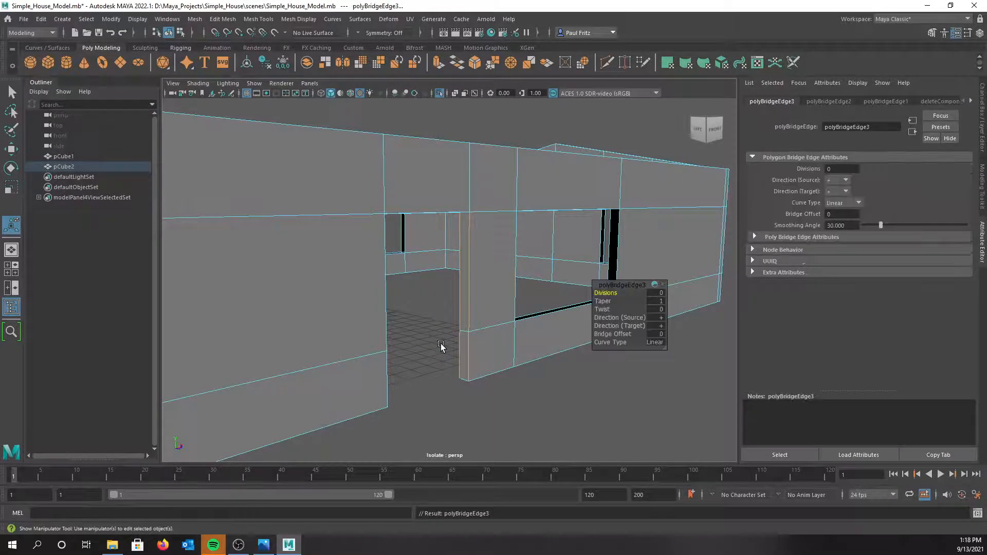
Bridge the outer and inner vertical edges on the left side of the wide front window opening
{"action": "left_click_drag", "start_coordinate": [437, 337], "coordinate": [447, 276], "text": "alt"}
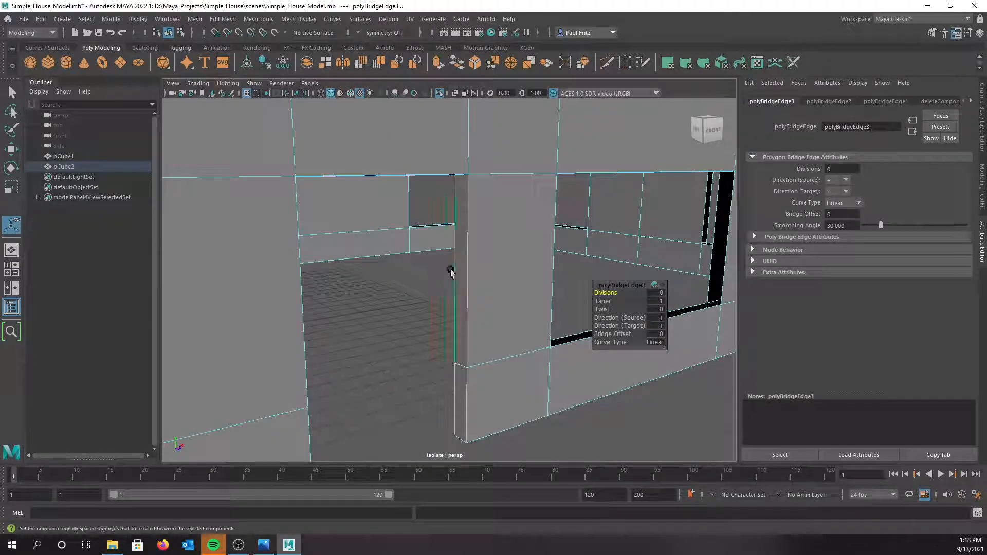
{"action": "left_click_drag", "start_coordinate": [434, 200], "coordinate": [375, 246], "text": "alt"}
{"action": "middle_click_drag", "start_coordinate": [375, 238], "coordinate": [387, 300], "text": "alt"}
{"action": "left_click_drag", "start_coordinate": [387, 299], "coordinate": [260, 275], "text": "alt"}
{"action": "scroll", "coordinate": [377, 293], "scroll_direction": "down", "scroll_amount": 3}
{"action": "scroll", "coordinate": [389, 285], "scroll_direction": "down", "scroll_amount": 2}
{"action": "scroll", "coordinate": [263, 263], "scroll_direction": "up", "scroll_amount": 3}
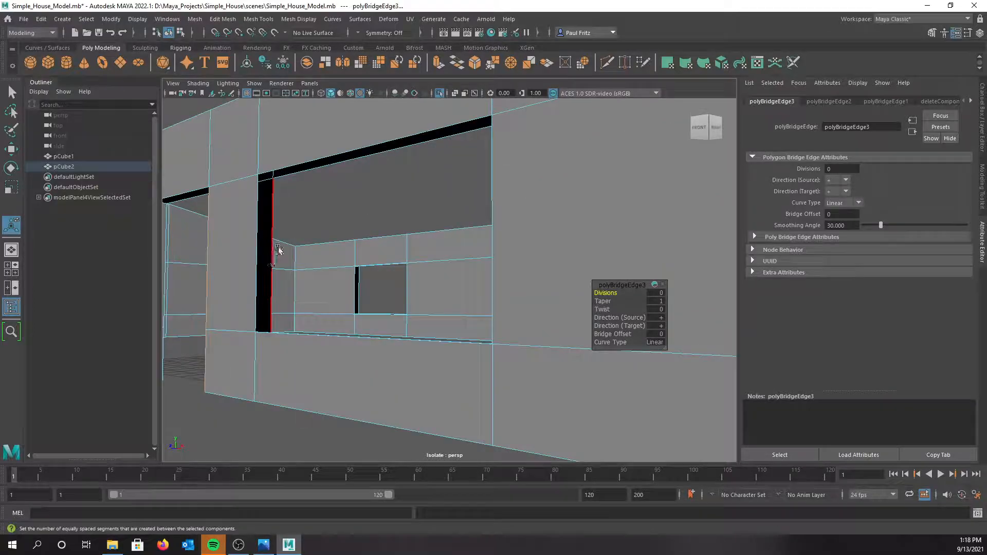
{"action": "middle_click_drag", "start_coordinate": [321, 198], "coordinate": [451, 188], "text": "alt"}
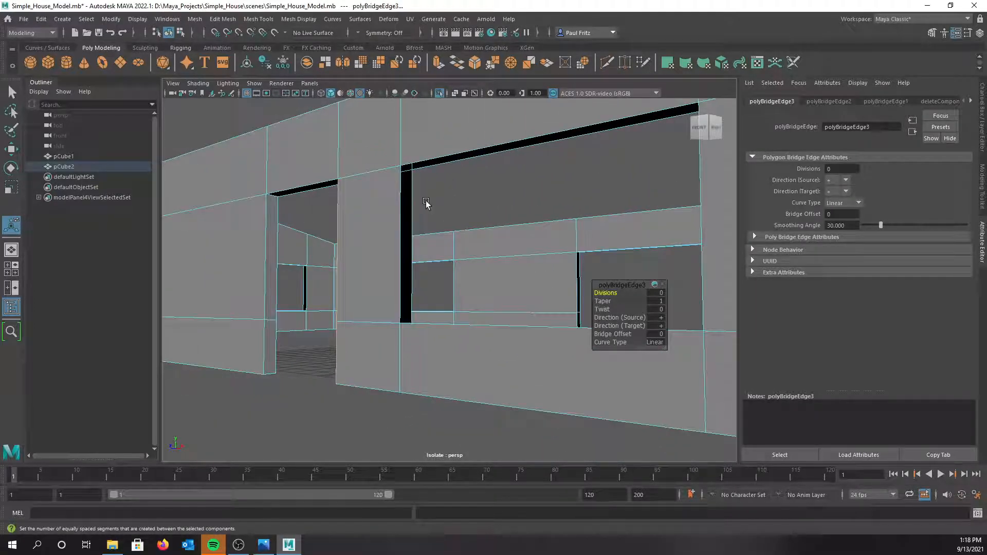
{"action": "left_click", "coordinate": [408, 217]}
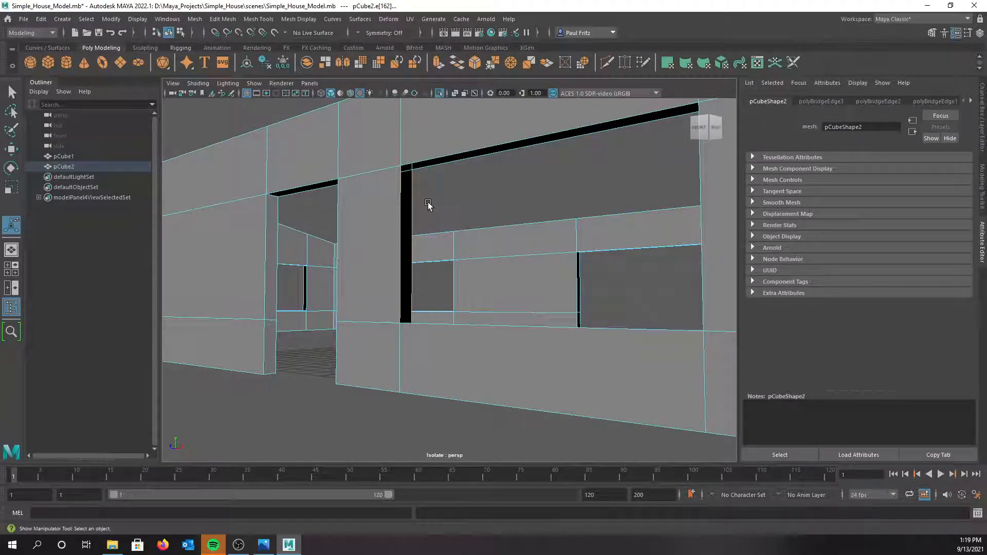
{"action": "key", "text": "g"}
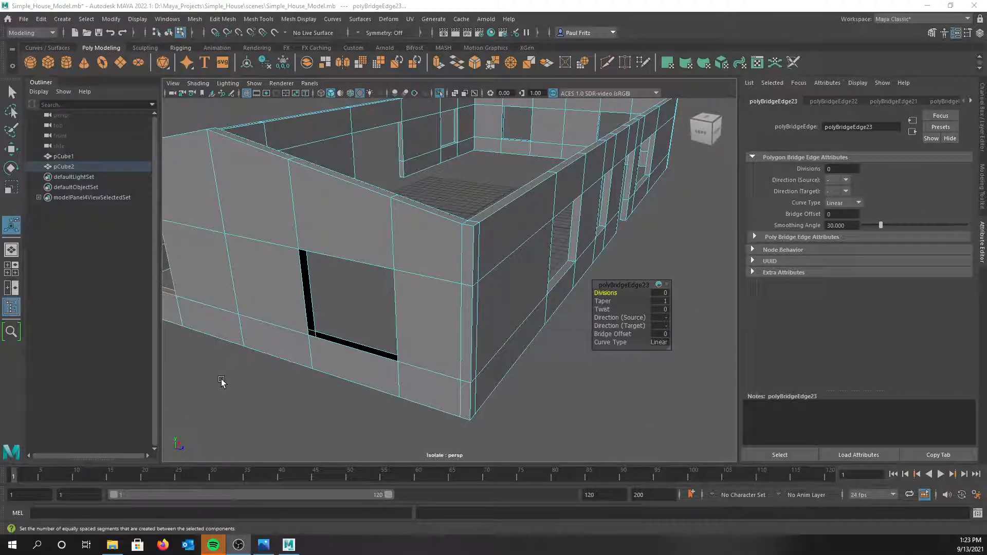
Bridge the outer and inner edges of the unfinished window opening in the gable end wall, including its sill
{"action": "left_click_drag", "start_coordinate": [248, 369], "coordinate": [229, 347], "text": "alt"}
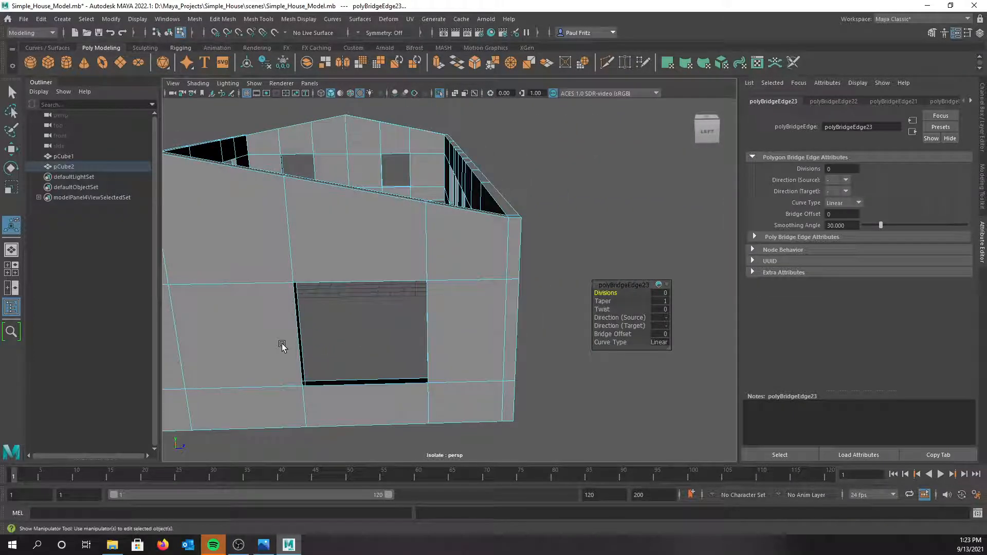
{"action": "scroll", "coordinate": [337, 344], "scroll_direction": "up", "scroll_amount": 4}
{"action": "scroll", "coordinate": [330, 338], "scroll_direction": "down", "scroll_amount": 2}
{"action": "left_click_drag", "start_coordinate": [330, 338], "coordinate": [375, 245], "text": "alt"}
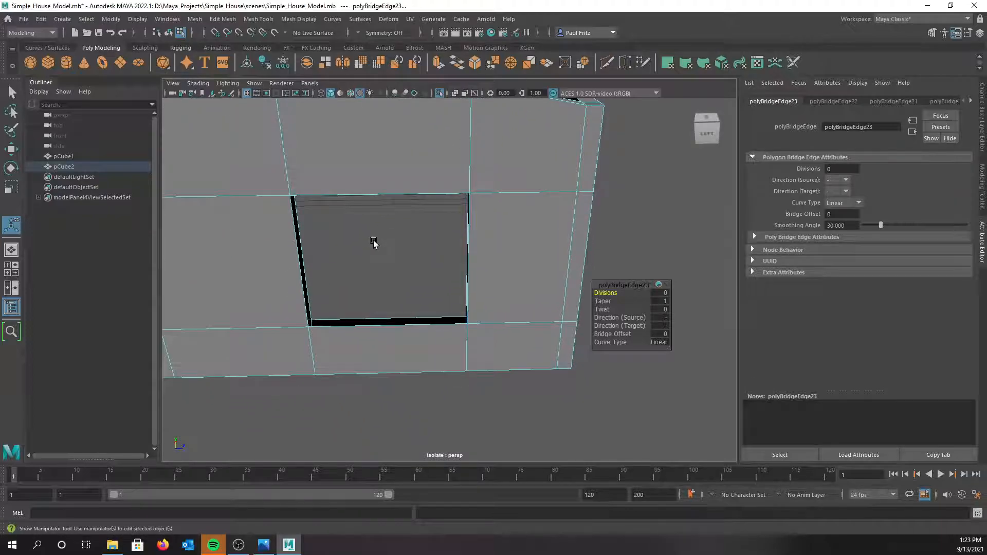
{"action": "left_click", "coordinate": [370, 325]}
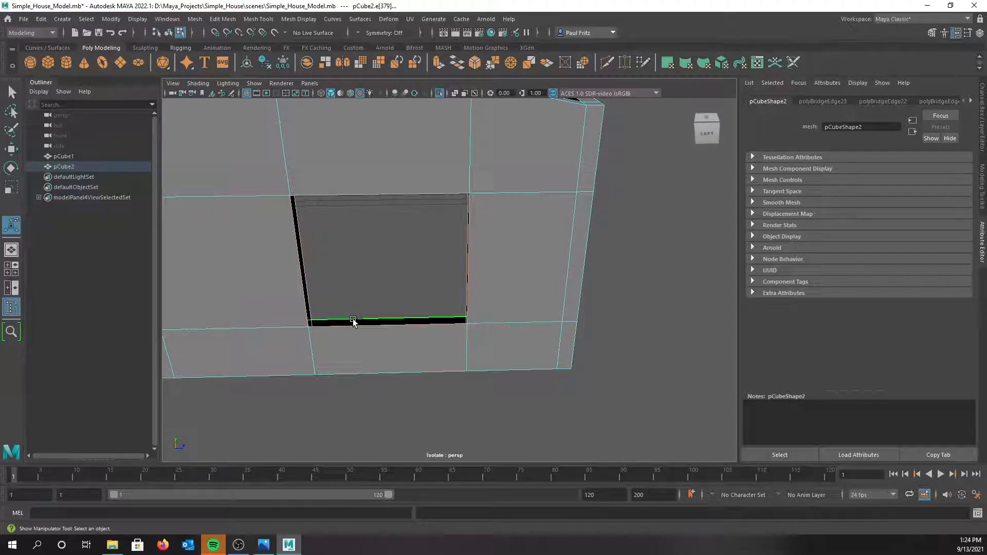
{"action": "left_click_drag", "start_coordinate": [352, 277], "coordinate": [504, 272], "text": "alt"}
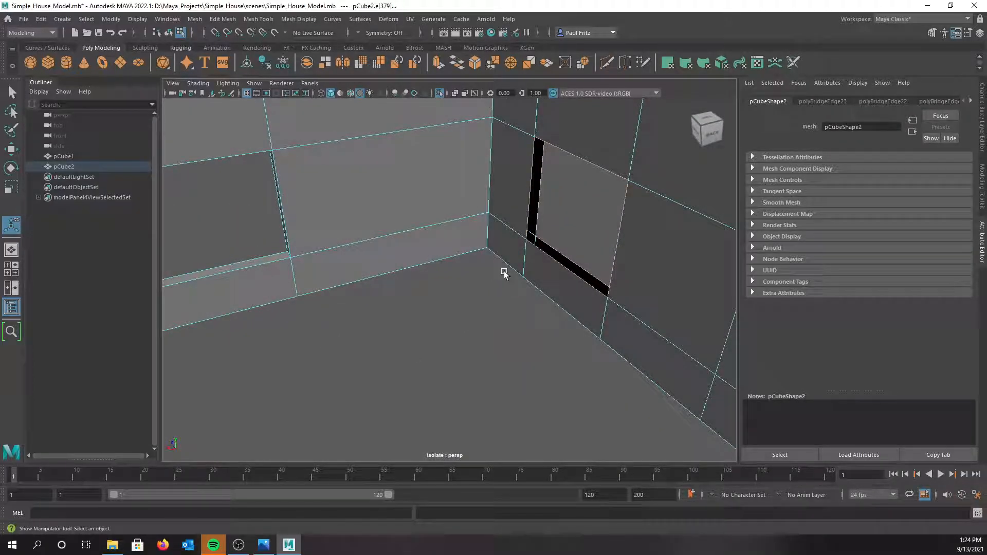
{"action": "key", "text": "g"}
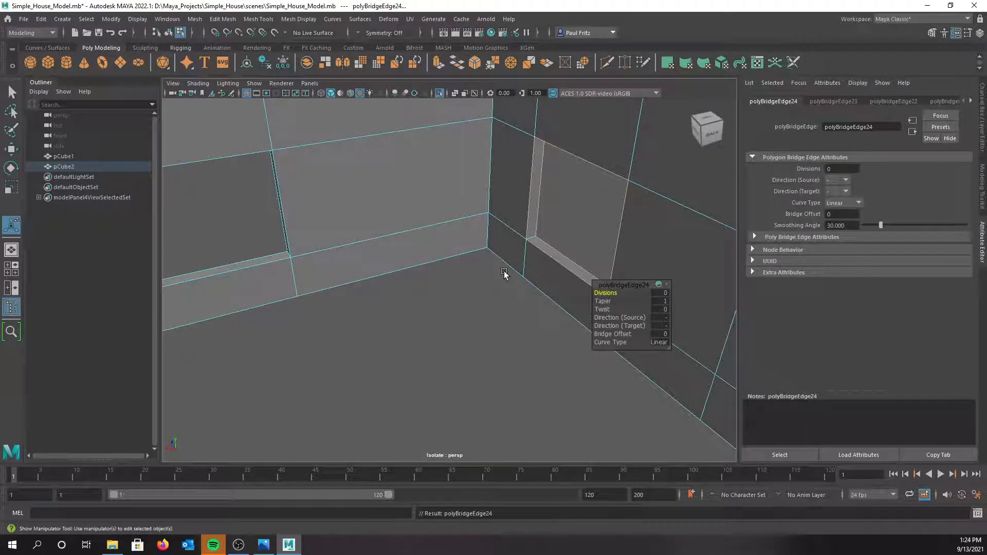
Check the bridged door and window openings around the house and turn off isolation to show the complete model
{"action": "left_click_drag", "start_coordinate": [501, 273], "coordinate": [467, 272], "text": "alt"}
{"action": "left_click_drag", "start_coordinate": [396, 318], "coordinate": [513, 271], "text": "alt"}
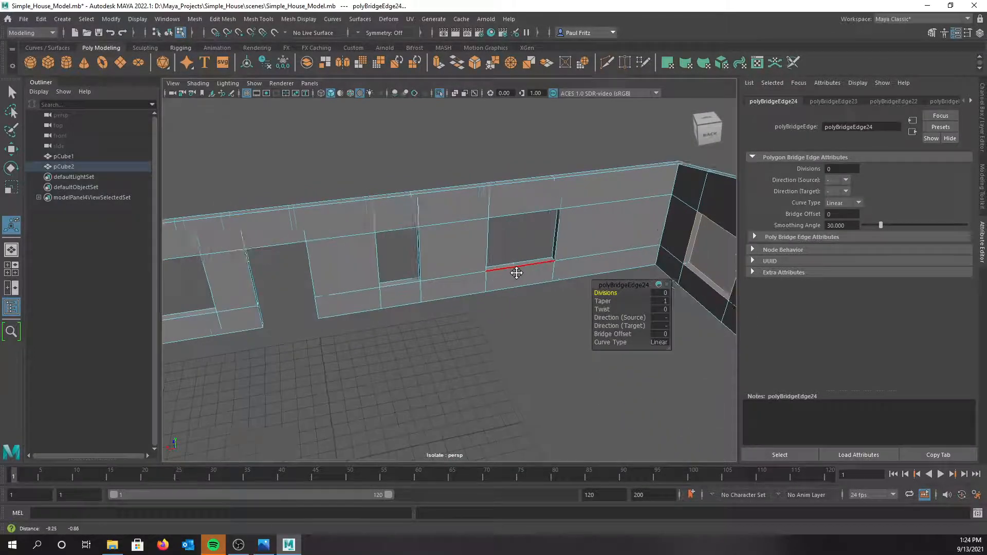
{"action": "left_click_drag", "start_coordinate": [324, 302], "coordinate": [374, 293], "text": "alt"}
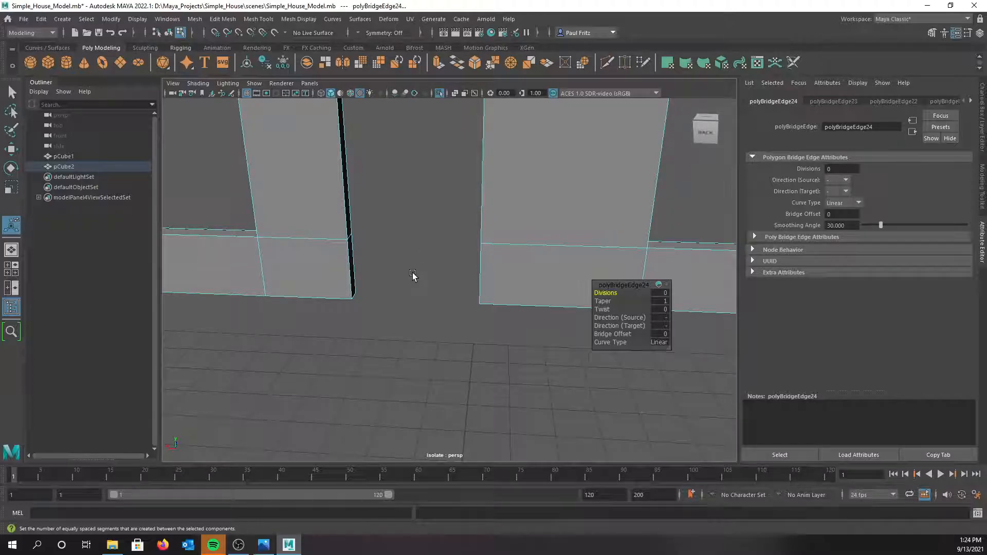
{"action": "scroll", "coordinate": [412, 276], "scroll_direction": "down", "scroll_amount": 3}
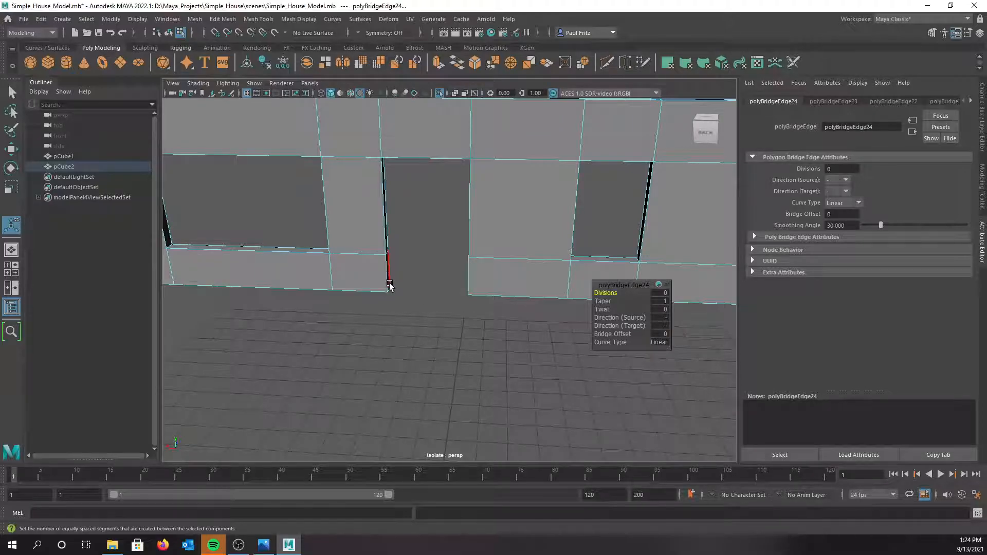
{"action": "left_click_drag", "start_coordinate": [423, 291], "coordinate": [355, 300], "text": "alt"}
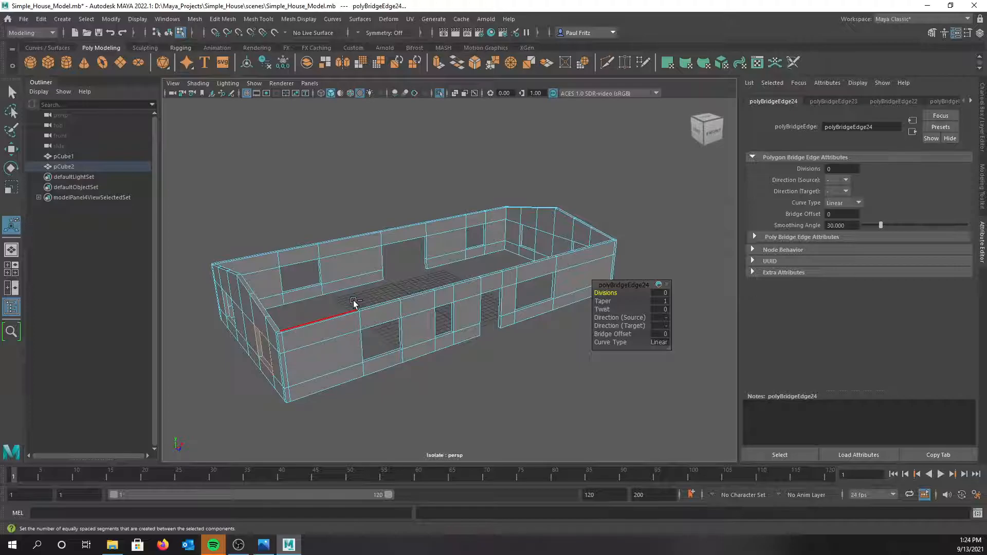
{"action": "key", "text": "ctrl+1"}
{"action": "scroll", "coordinate": [447, 336], "scroll_direction": "up", "scroll_amount": 6}
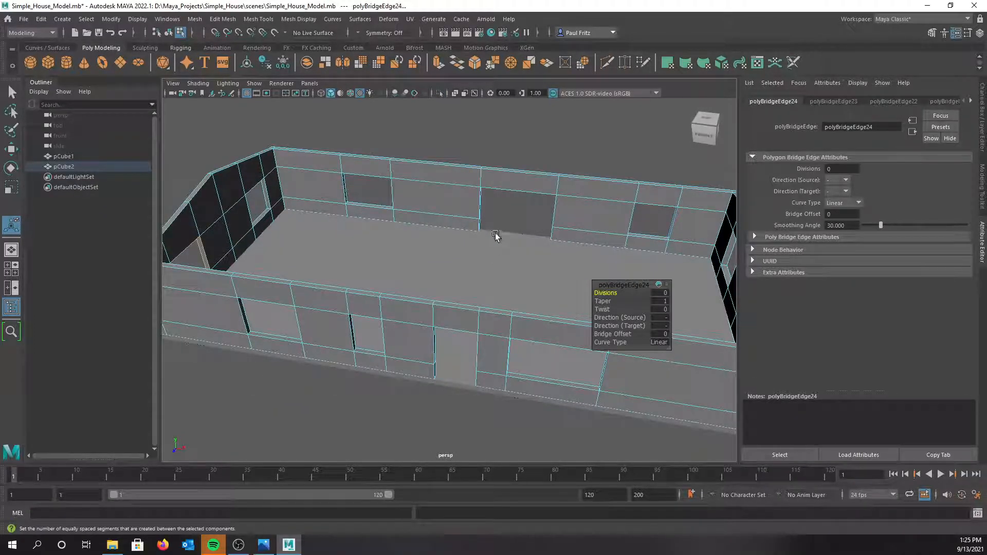
{"action": "scroll", "coordinate": [468, 257], "scroll_direction": "down", "scroll_amount": 5}
{"action": "left_click_drag", "start_coordinate": [460, 255], "coordinate": [431, 257], "text": "alt"}
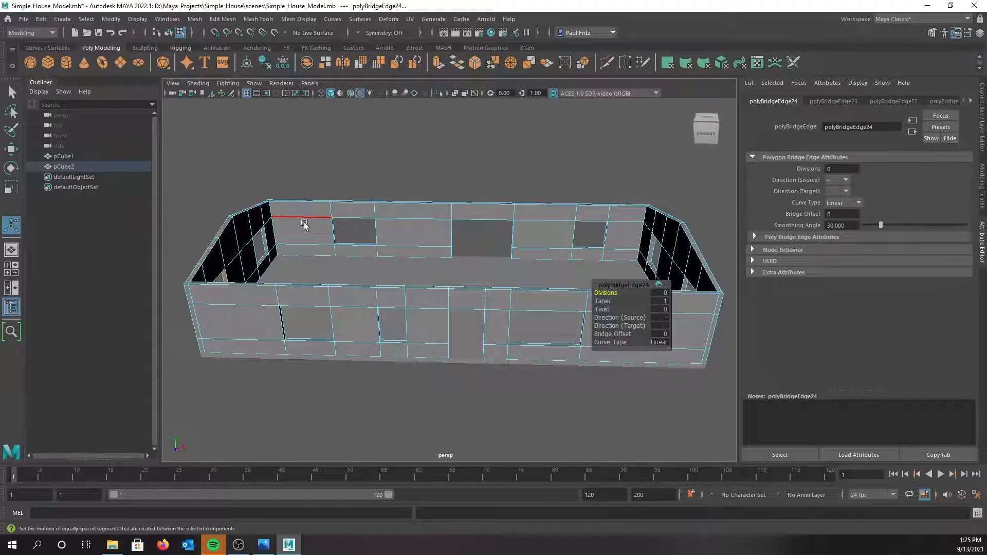
{"action": "left_click_drag", "start_coordinate": [306, 225], "coordinate": [348, 244], "text": "alt"}
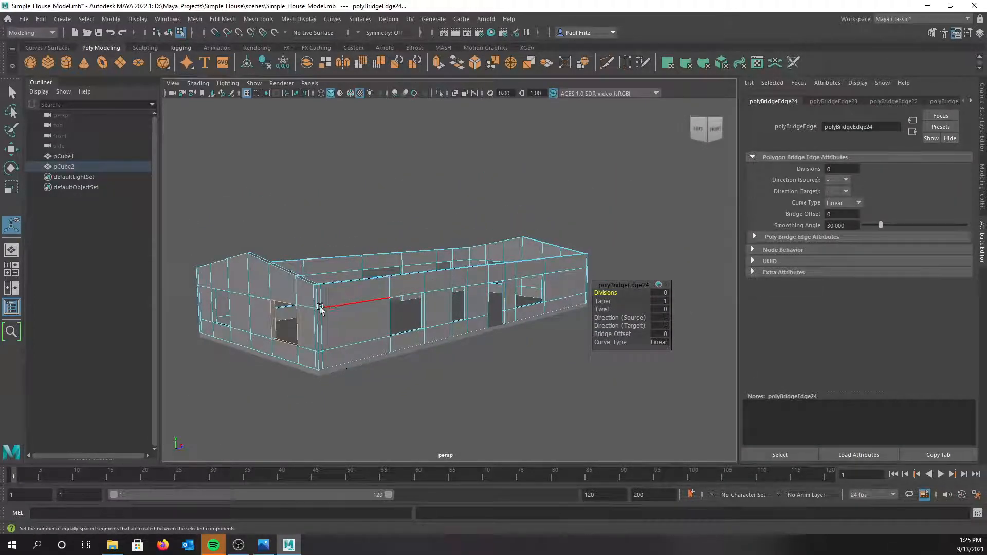
{"action": "left_click_drag", "start_coordinate": [362, 364], "coordinate": [442, 334], "text": "alt"}
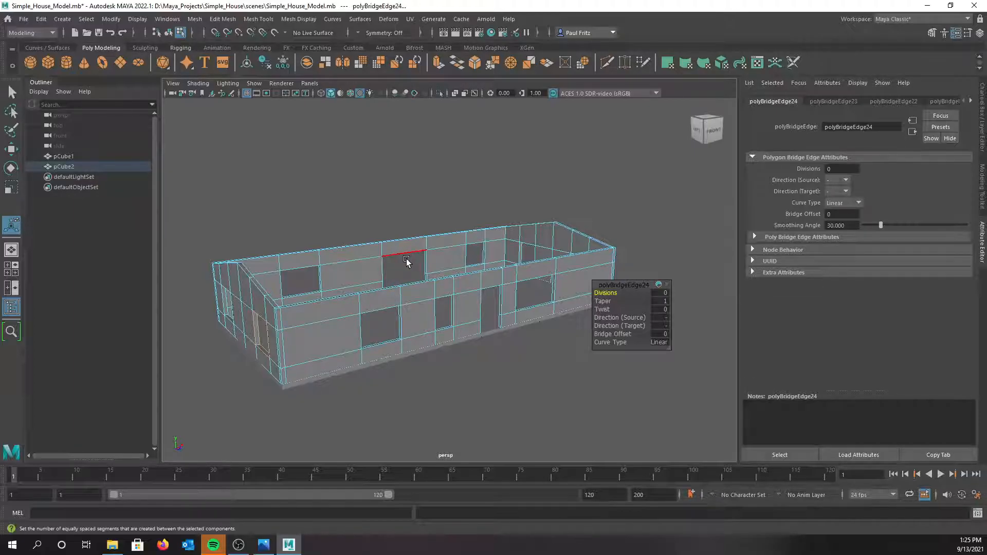
{"action": "left_click_drag", "start_coordinate": [425, 258], "coordinate": [243, 194], "text": "alt"}
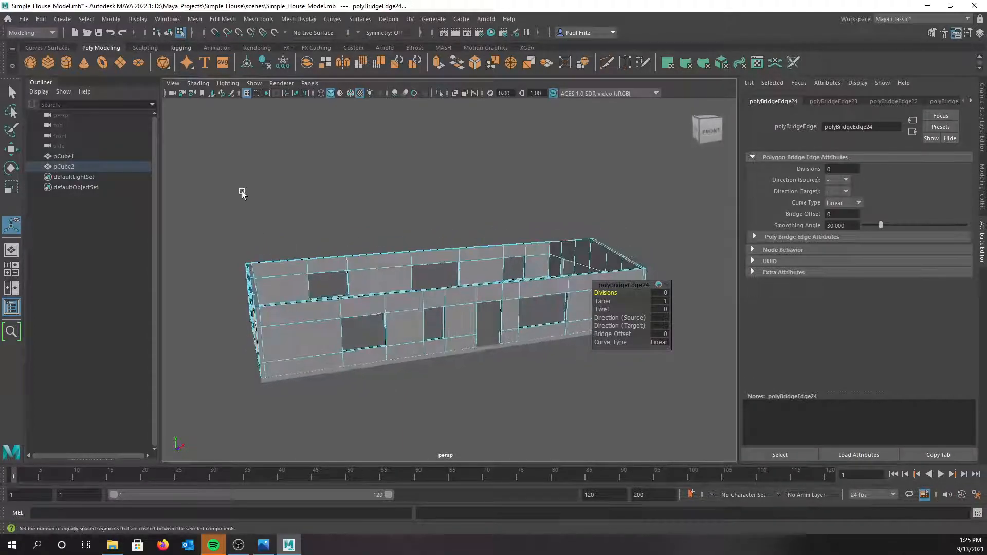
Create a new polygon cube for the roof and raise it above the house to about 16.49 in Y
{"action": "left_click", "coordinate": [49, 62]}
{"action": "left_click_drag", "start_coordinate": [300, 161], "coordinate": [234, 195], "text": "alt"}
{"action": "key", "text": "w"}
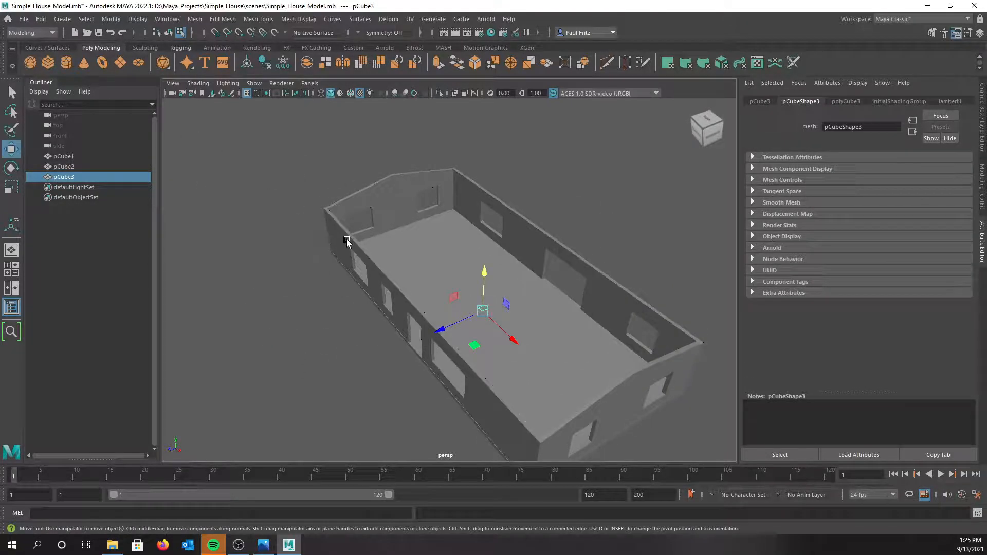
{"action": "left_click_drag", "start_coordinate": [487, 276], "coordinate": [481, 188]}
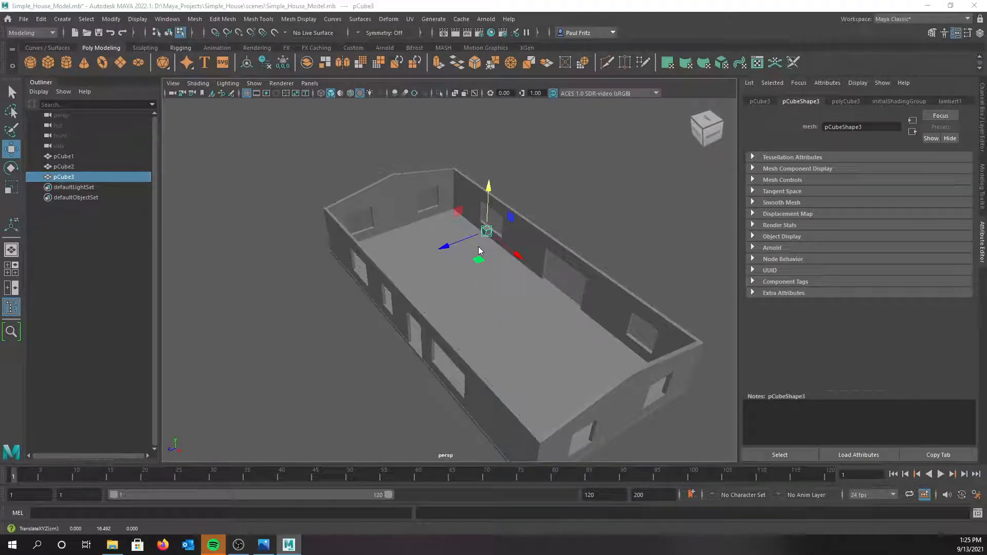
Scale the new cube into a thin square slab, about 22.2 in X and Z and 0.33 in Y
{"action": "key", "text": "space"}
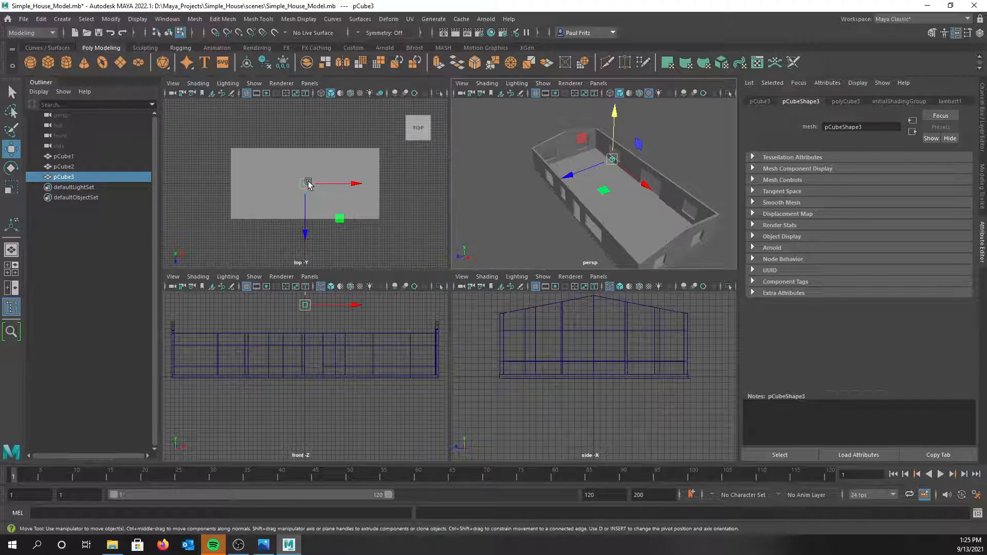
{"action": "scroll", "coordinate": [301, 198], "scroll_direction": "up", "scroll_amount": 2}
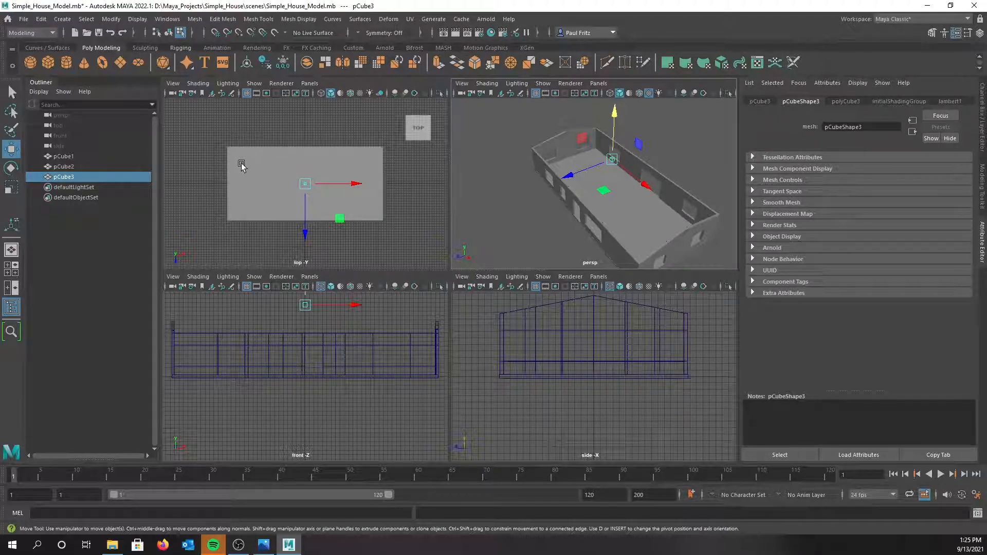
{"action": "left_click_drag", "start_coordinate": [341, 222], "coordinate": [341, 224]}
{"action": "key", "text": "ctrl+z"}
{"action": "key", "text": "r"}
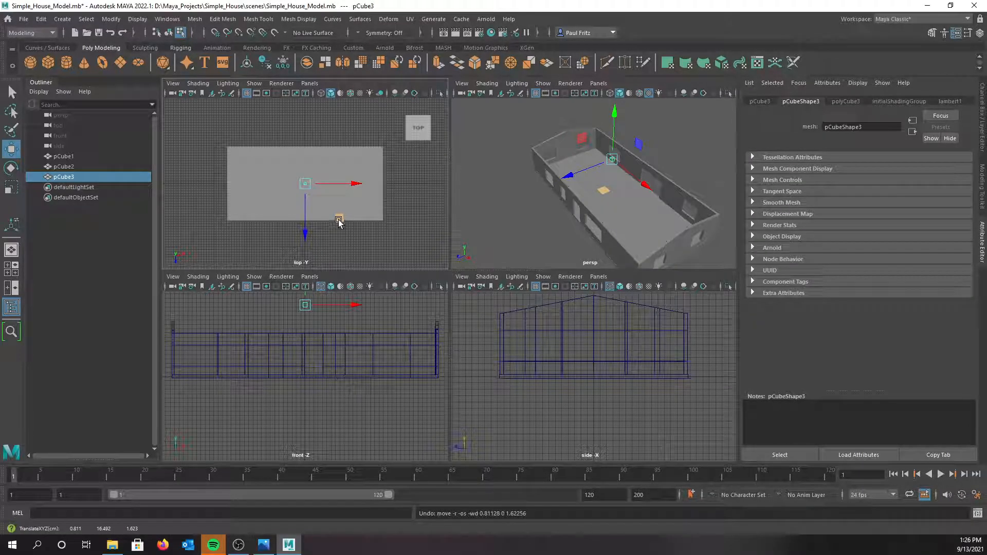
{"action": "left_click_drag", "start_coordinate": [337, 222], "coordinate": [416, 247]}
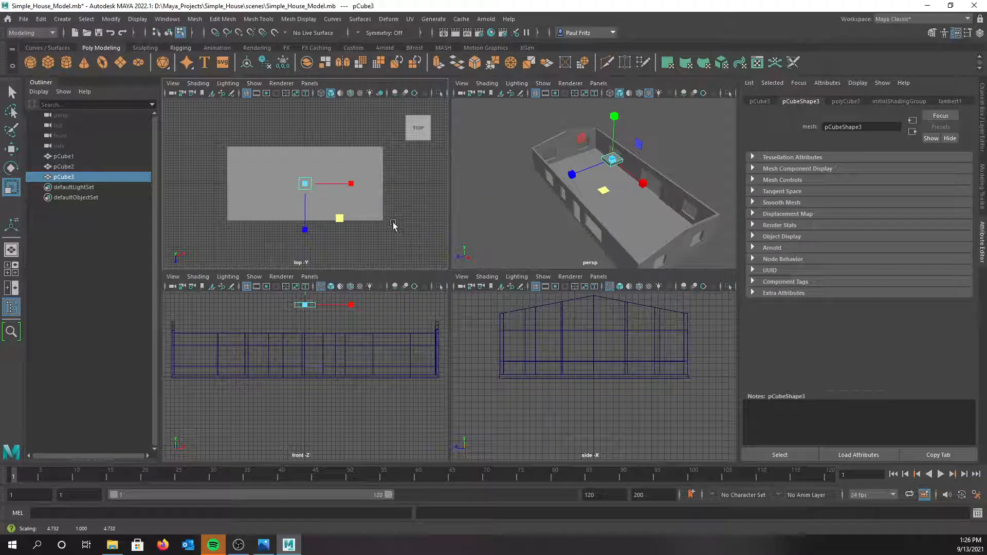
{"action": "left_click_drag", "start_coordinate": [336, 219], "coordinate": [406, 247]}
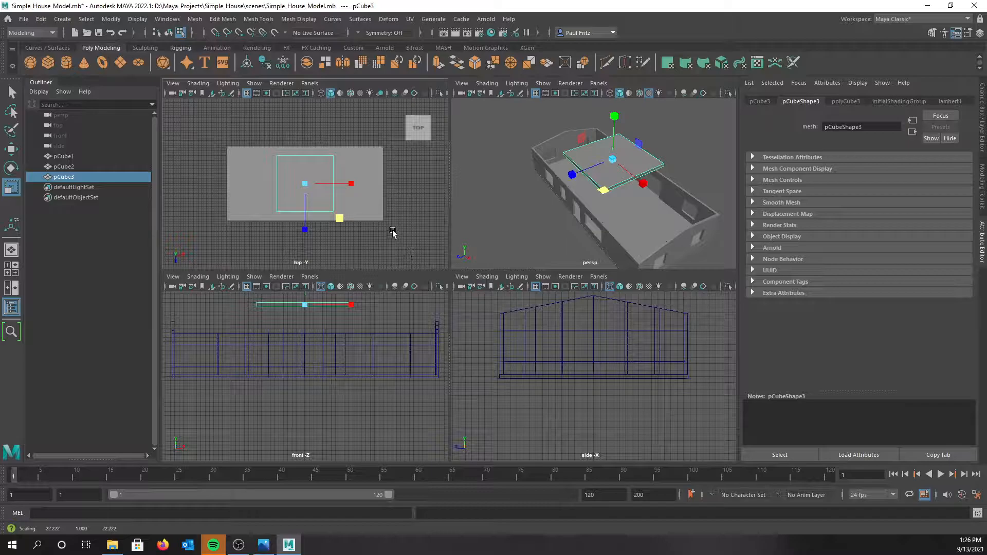
{"action": "left_click", "coordinate": [341, 217]}
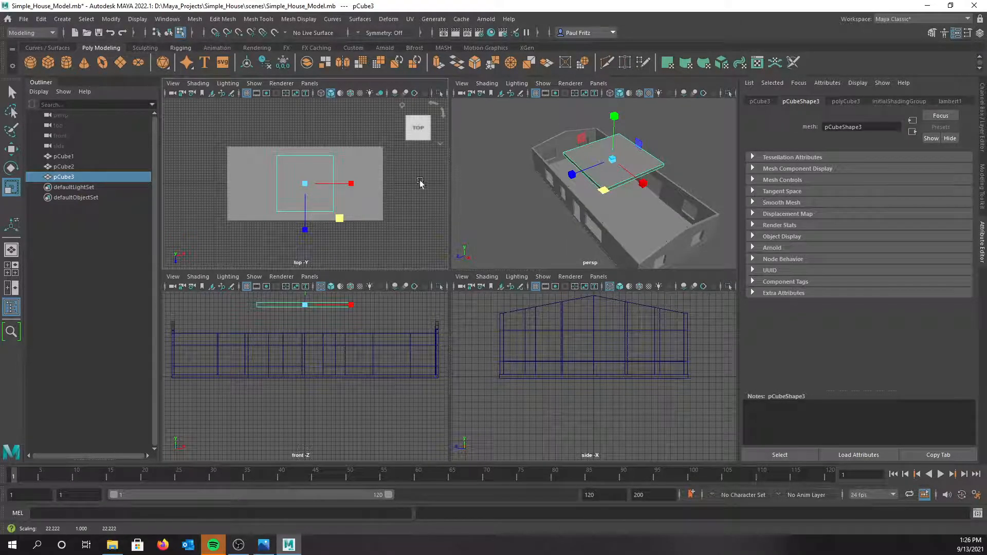
{"action": "left_click_drag", "start_coordinate": [508, 216], "coordinate": [618, 147], "text": "alt"}
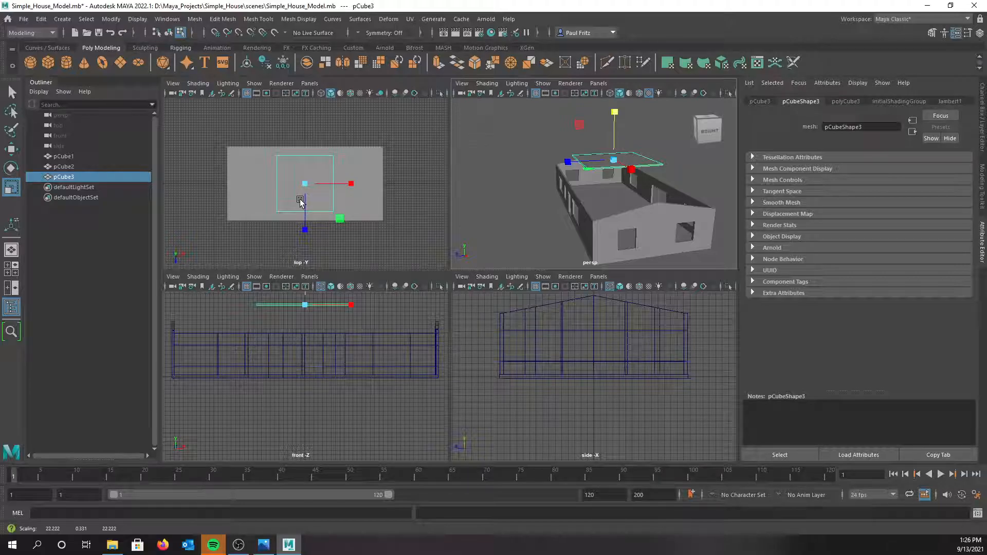
Shift the roof slab over the front half of the house and stretch it to about 74.96 in X, overhanging both ends
{"action": "key", "text": "w"}
{"action": "left_click_drag", "start_coordinate": [304, 186], "coordinate": [303, 213]}
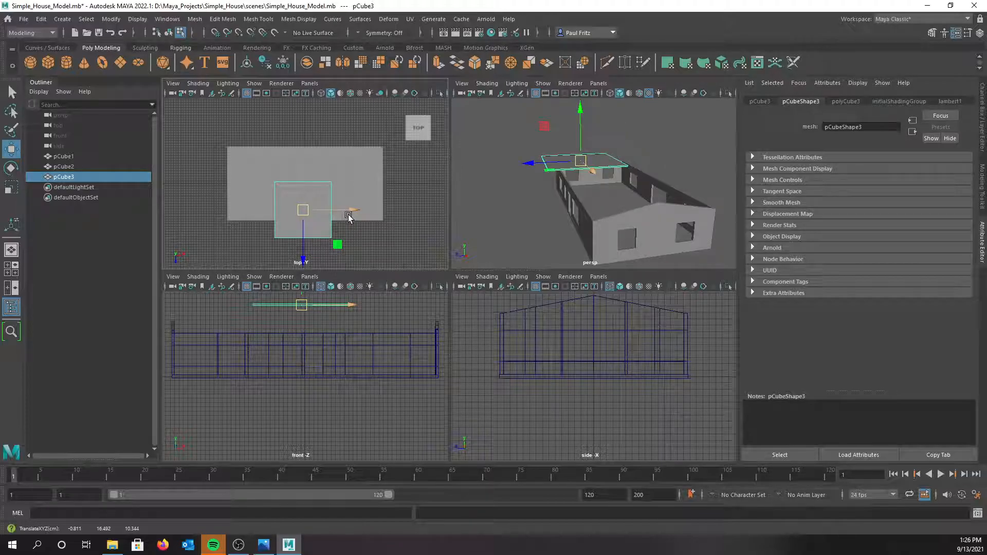
{"action": "key", "text": "r"}
{"action": "left_click_drag", "start_coordinate": [351, 212], "coordinate": [447, 218]}
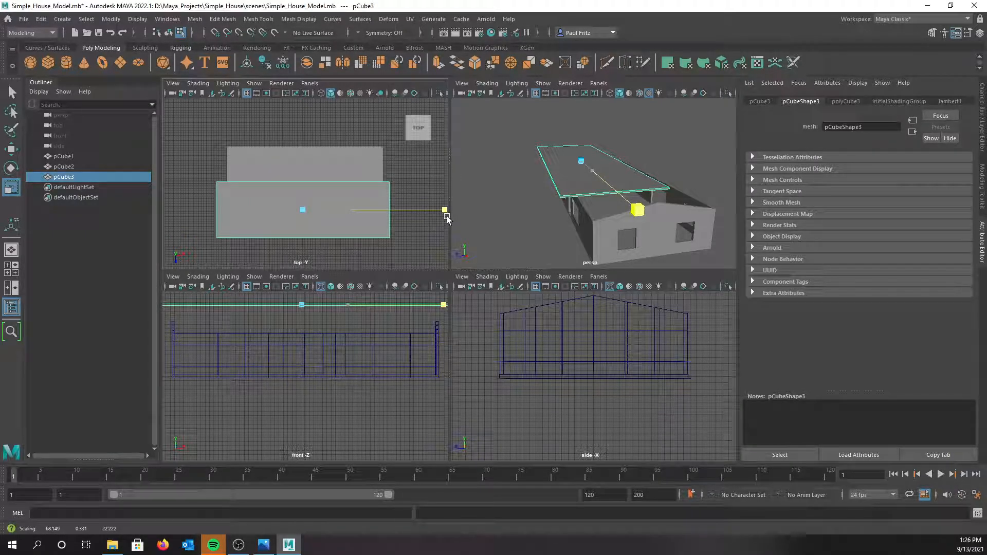
{"action": "key", "text": "w"}
{"action": "left_click_drag", "start_coordinate": [351, 211], "coordinate": [361, 213]}
{"action": "key", "text": "r"}
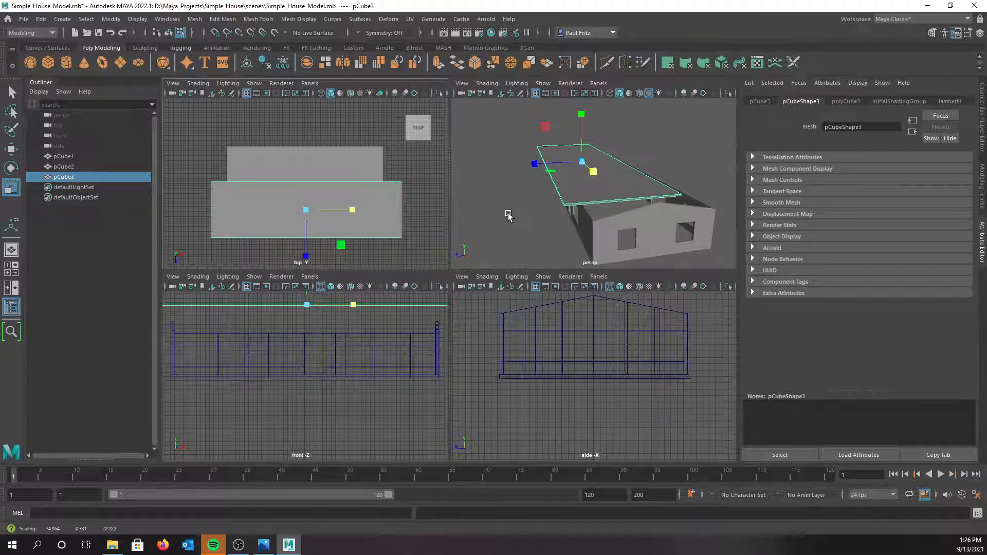
Scale the roof slab to about 23.96 in Z and move it forward to about 11.97 in Z
{"action": "left_click_drag", "start_coordinate": [508, 216], "coordinate": [488, 206], "text": "alt"}
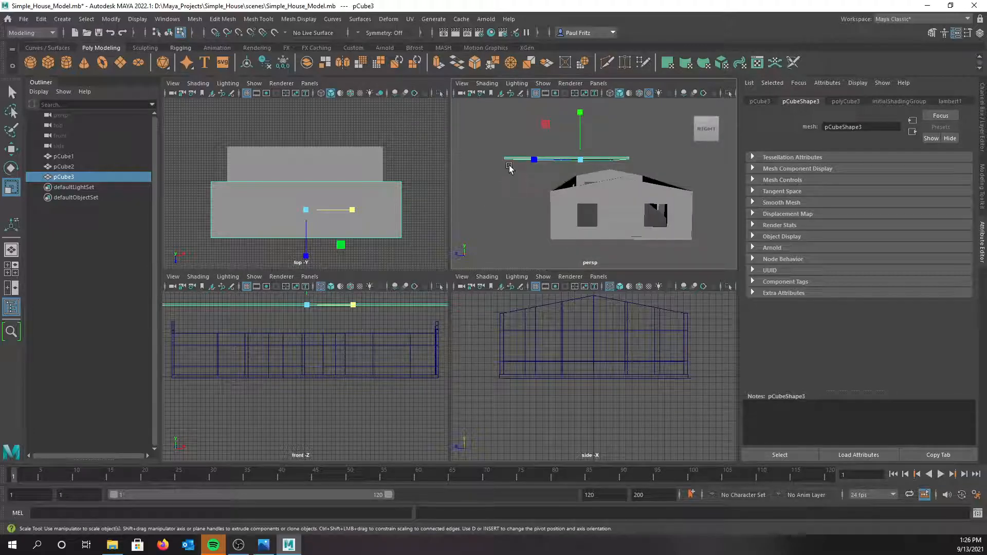
{"action": "left_click_drag", "start_coordinate": [532, 163], "coordinate": [508, 176]}
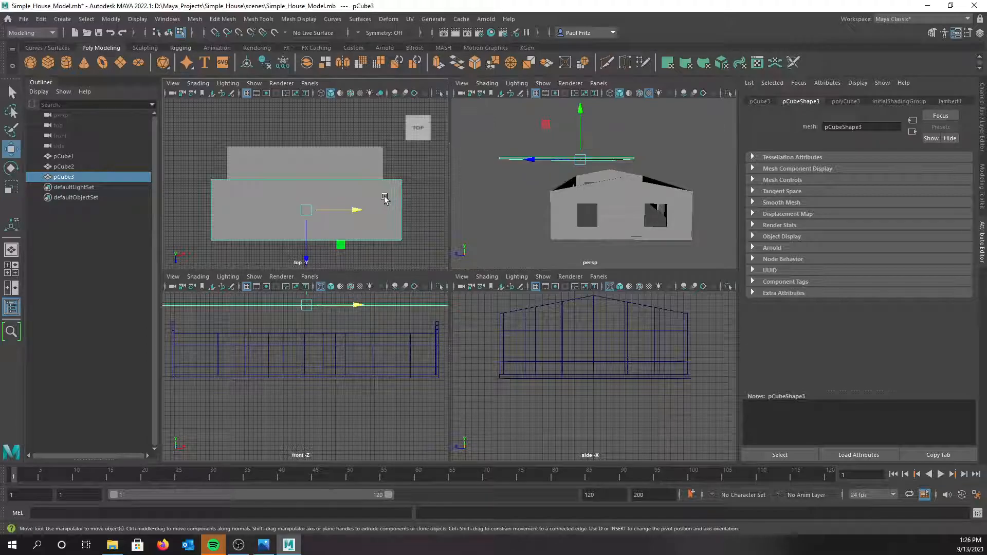
{"action": "key", "text": "w"}
{"action": "left_click_drag", "start_coordinate": [307, 239], "coordinate": [307, 242]}
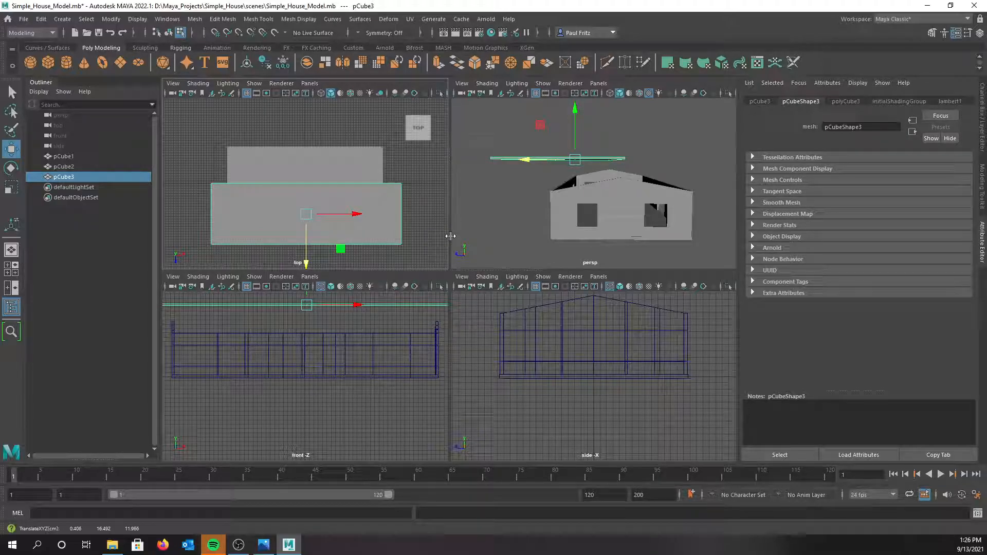
Tilt the roof slab about 13.3 degrees around X only, matching the front slope of the gable
{"action": "key", "text": "e"}
{"action": "left_click_drag", "start_coordinate": [530, 128], "coordinate": [528, 137]}
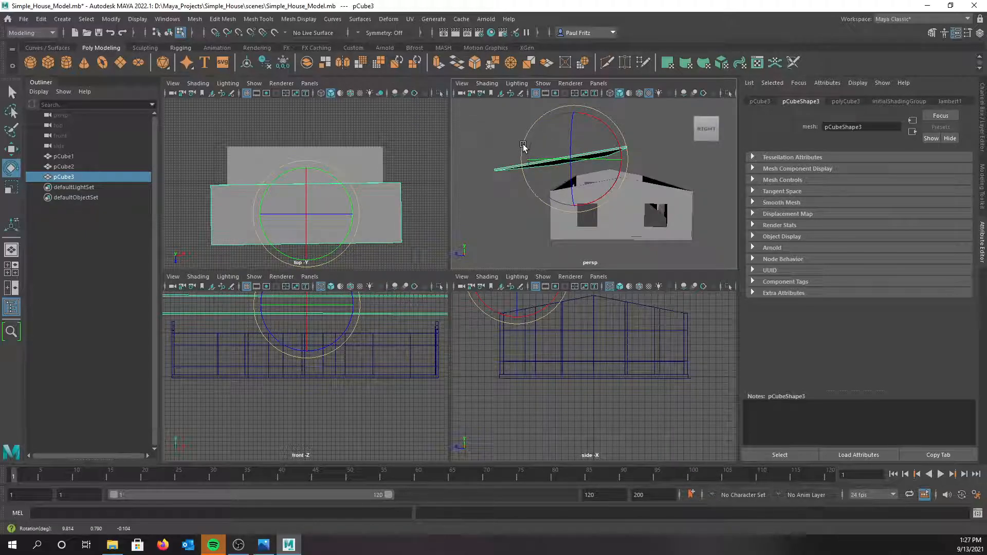
{"action": "key", "text": "ctrl+z"}
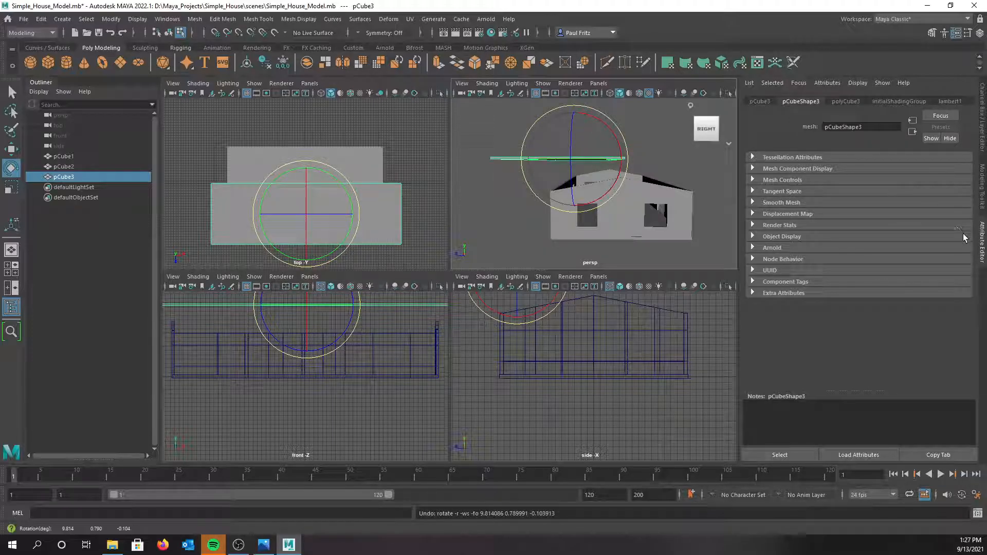
{"action": "left_click", "coordinate": [981, 150]}
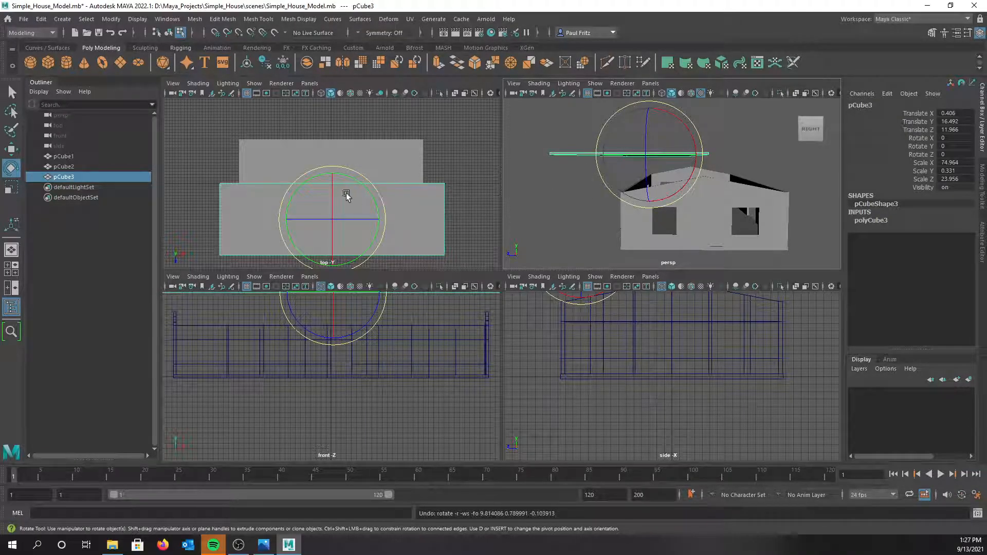
{"action": "left_click_drag", "start_coordinate": [332, 193], "coordinate": [332, 210]}
{"action": "mouse_move", "coordinate": [541, 206]}
{"action": "left_mouse_down", "text": "alt"}
{"action": "mouse_move", "coordinate": [551, 227]}
{"action": "mouse_move", "coordinate": [553, 213]}
{"action": "left_mouse_up", "text": "alt"}
{"action": "scroll", "coordinate": [617, 379], "scroll_direction": "down", "scroll_amount": 1}
{"action": "scroll", "coordinate": [620, 382], "scroll_direction": "down", "scroll_amount": 1}
{"action": "middle_click_drag", "start_coordinate": [648, 379], "coordinate": [636, 406], "text": "alt"}
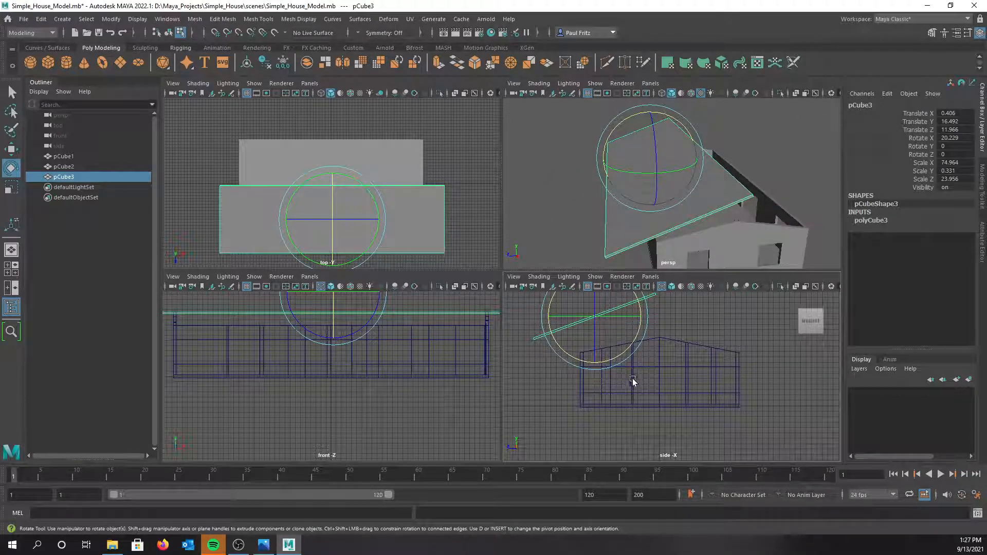
{"action": "left_click_drag", "start_coordinate": [650, 316], "coordinate": [650, 322]}
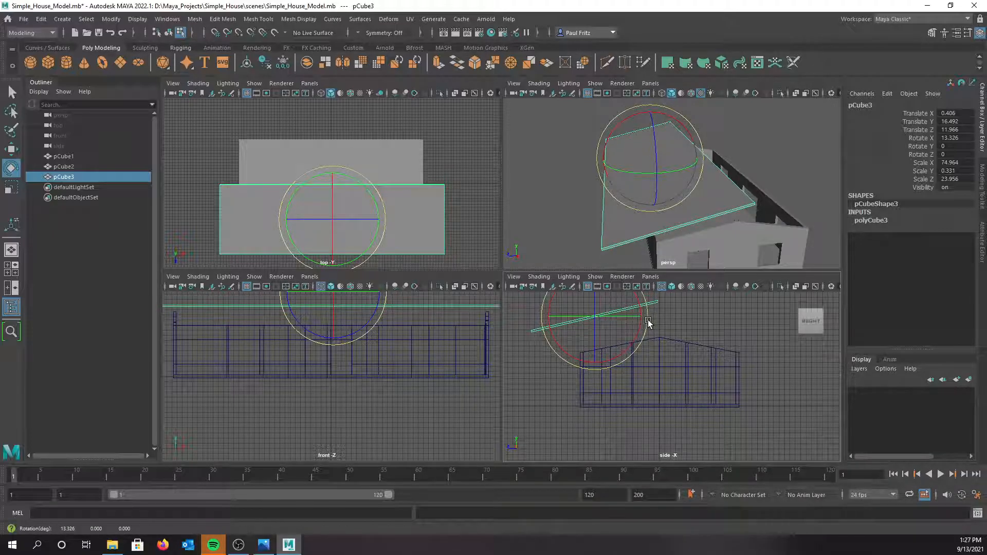
{"action": "key", "text": "w"}
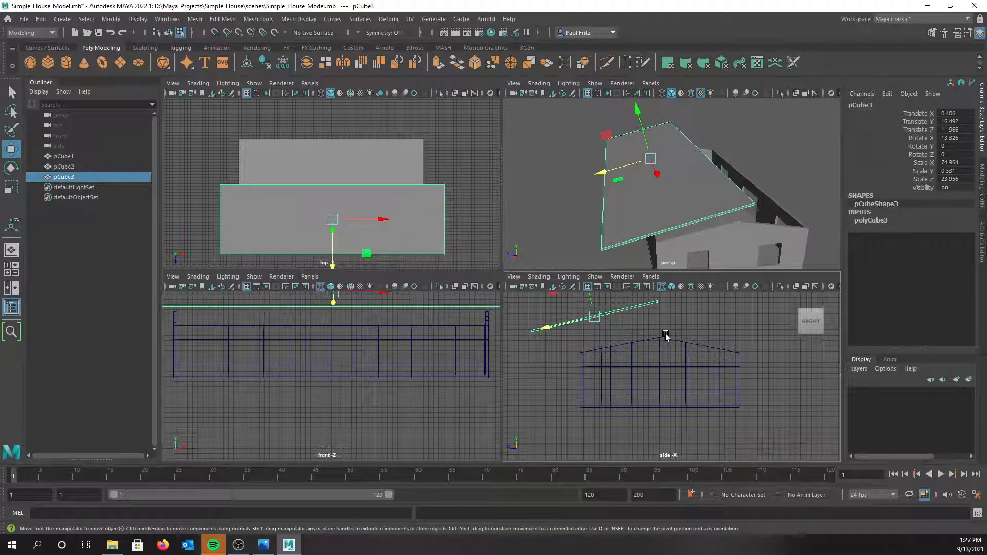
Set the Move tool's axis orientation to World and lower the roof slab to about 10.55 in Y, onto the gable
{"action": "scroll", "coordinate": [658, 330], "scroll_direction": "down", "scroll_amount": 1}
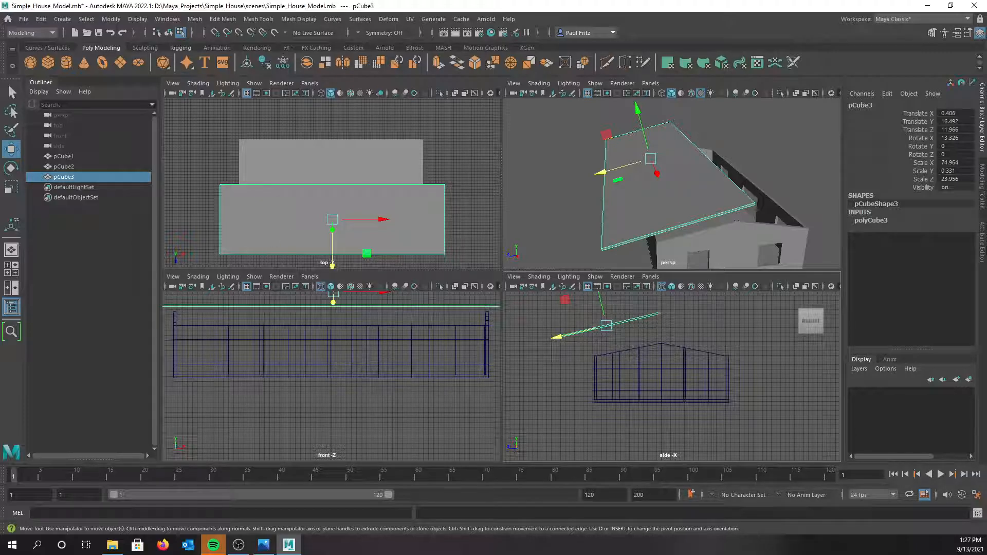
{"action": "double_click", "coordinate": [12, 149]}
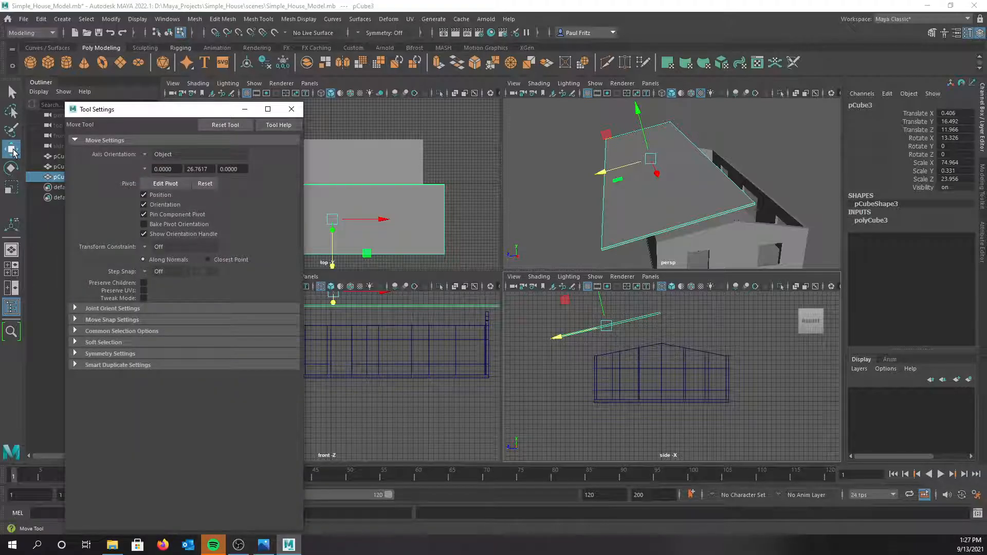
{"action": "left_click", "coordinate": [146, 155]}
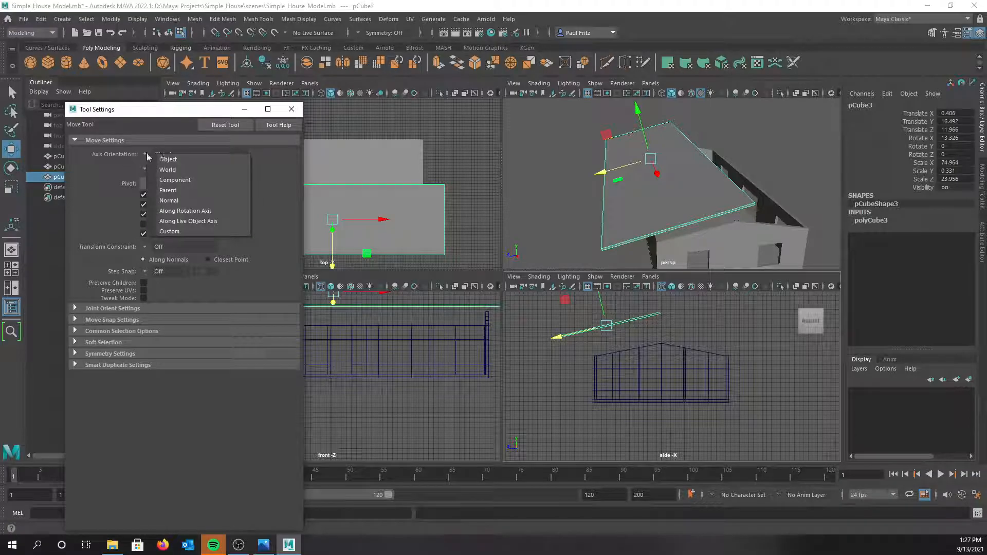
{"action": "left_click", "coordinate": [166, 170]}
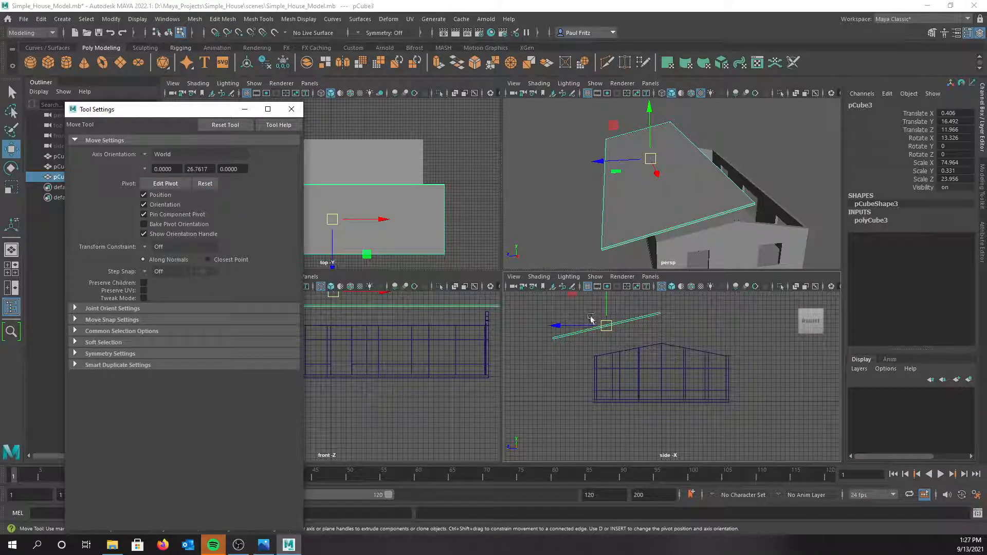
{"action": "left_click_drag", "start_coordinate": [607, 307], "coordinate": [612, 335]}
Reduce the roof slab's tilt around X to about 10.7 degrees so it runs parallel to the gable's front slope
{"action": "key", "text": "e"}
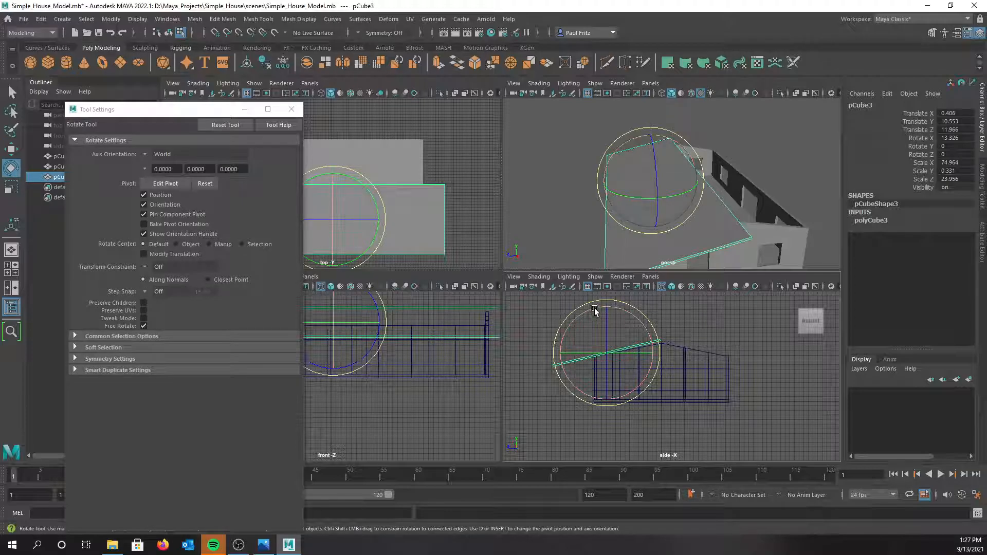
{"action": "left_click_drag", "start_coordinate": [588, 304], "coordinate": [590, 302]}
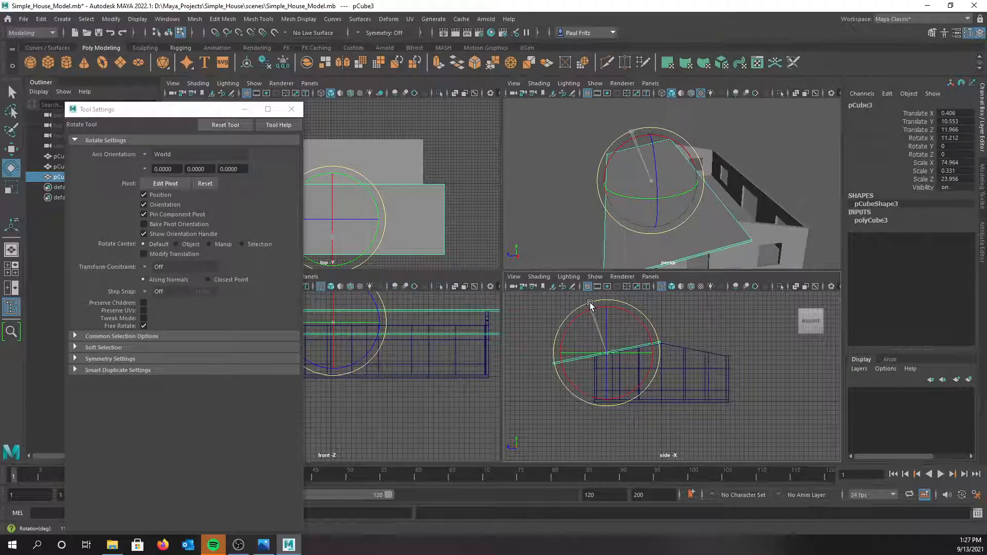
{"action": "right_click_drag", "start_coordinate": [590, 303], "coordinate": [644, 364], "text": "alt"}
{"action": "scroll", "coordinate": [643, 364], "scroll_direction": "up", "scroll_amount": 3}
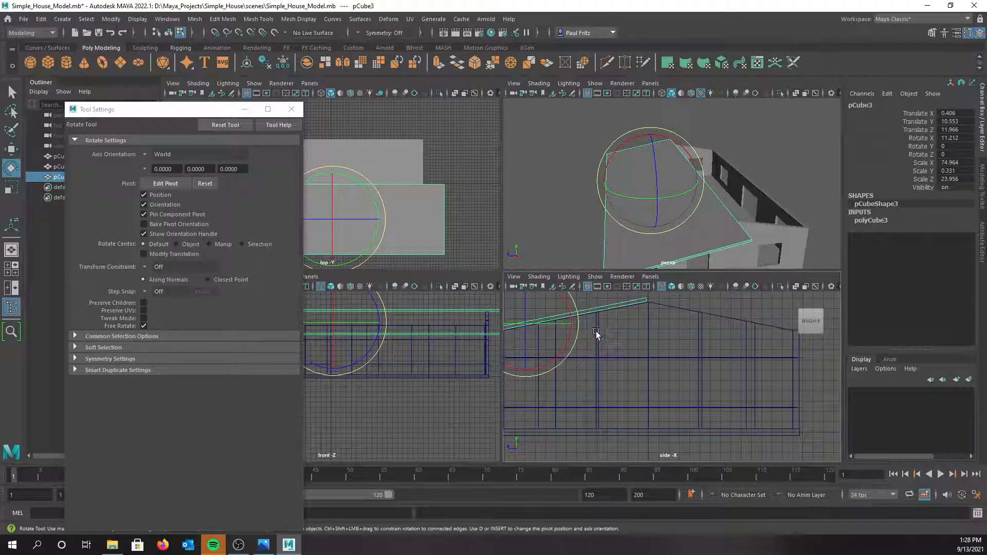
{"action": "left_click_drag", "start_coordinate": [579, 318], "coordinate": [579, 320]}
{"action": "scroll", "coordinate": [599, 333], "scroll_direction": "down", "scroll_amount": 1}
{"action": "middle_click_drag", "start_coordinate": [618, 351], "coordinate": [678, 334], "text": "alt"}
{"action": "scroll", "coordinate": [678, 334], "scroll_direction": "up", "scroll_amount": 2}
{"action": "scroll", "coordinate": [678, 334], "scroll_direction": "down", "scroll_amount": 2}
{"action": "left_click_drag", "start_coordinate": [560, 238], "coordinate": [604, 199], "text": "alt"}
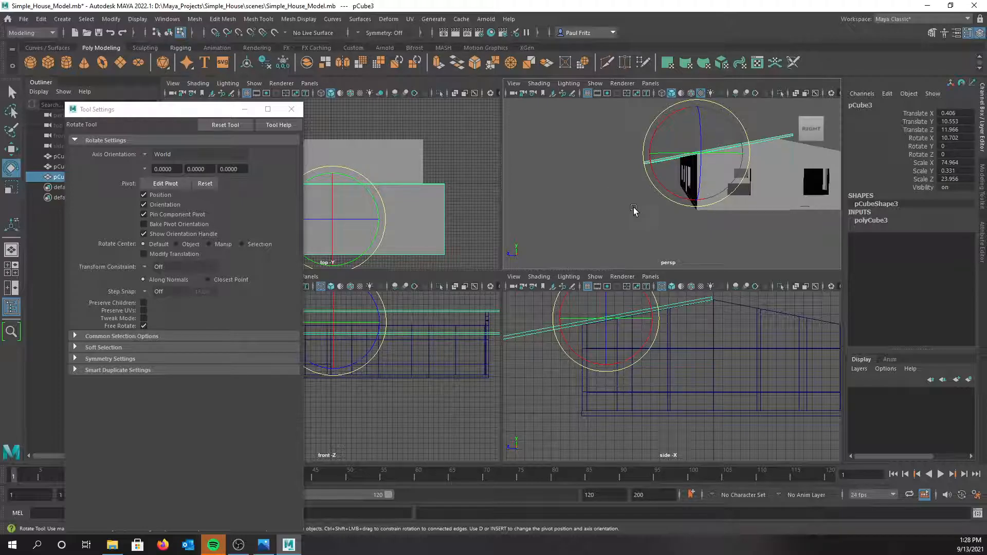
{"action": "left_click_drag", "start_coordinate": [754, 193], "coordinate": [613, 213], "text": "alt"}
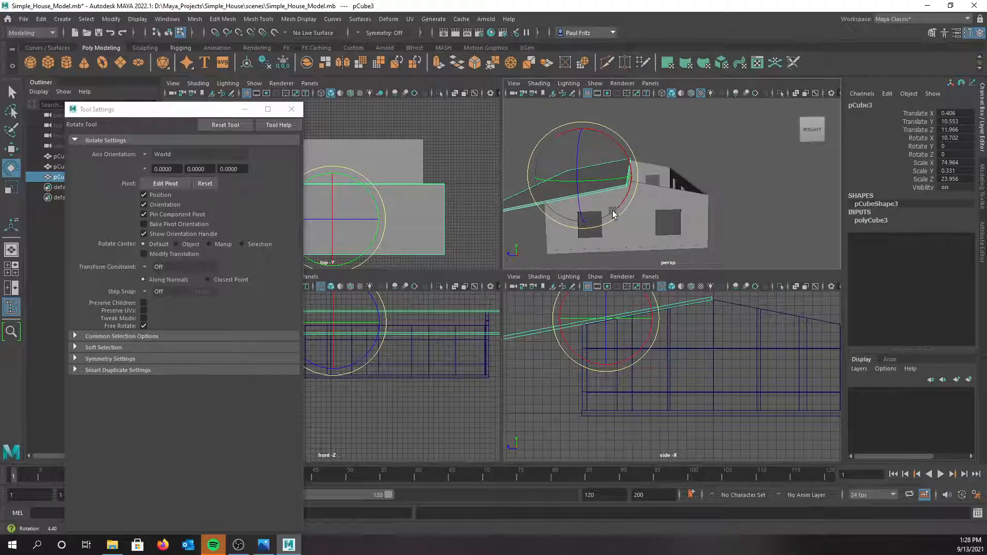
Set the Move tool's axis orientation to Object and slide the roof slab along its slope to about 10.6 in Y and 11.74 in Z
{"action": "scroll", "coordinate": [663, 366], "scroll_direction": "up", "scroll_amount": 3}
{"action": "middle_click_drag", "start_coordinate": [663, 366], "coordinate": [654, 379], "text": "alt"}
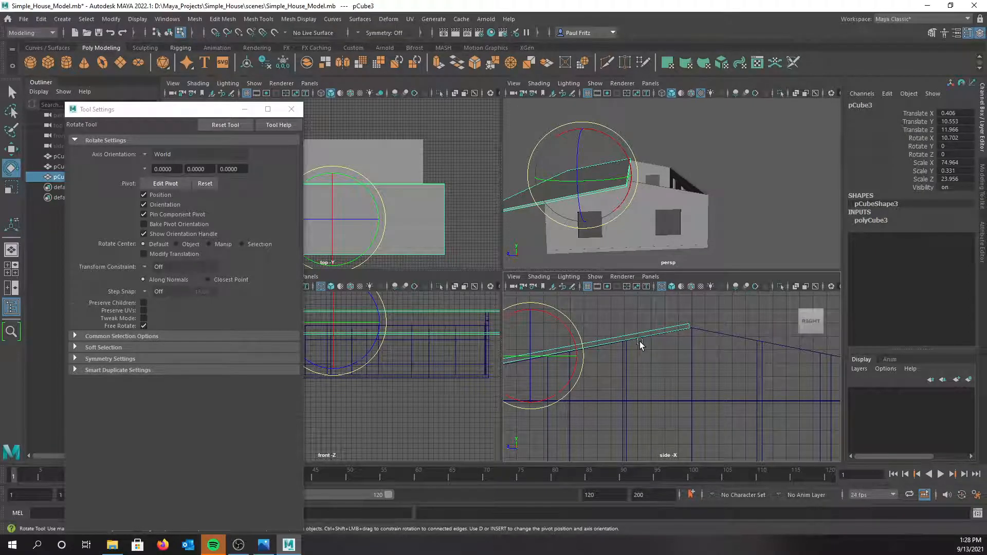
{"action": "key", "text": "w"}
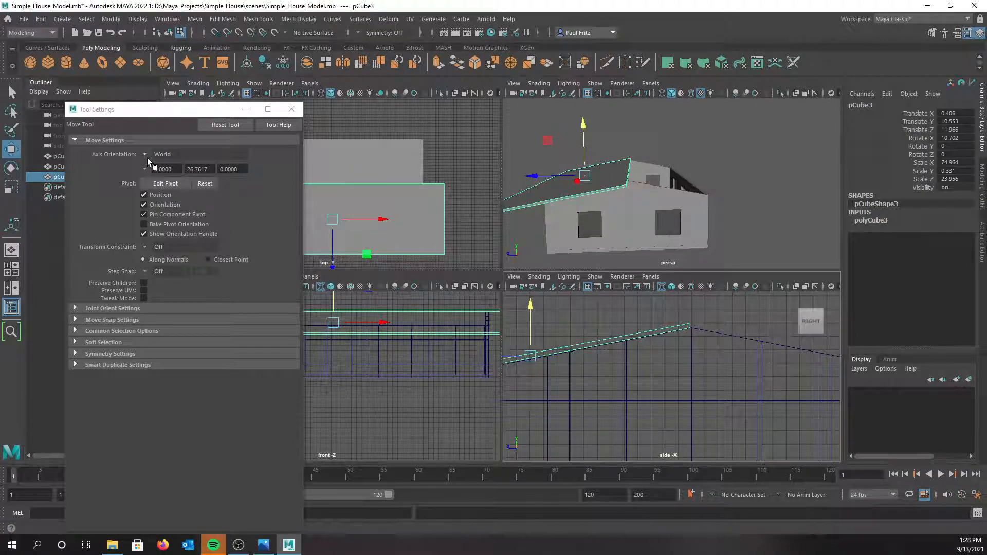
{"action": "left_click", "coordinate": [146, 156]}
{"action": "left_click", "coordinate": [164, 160]}
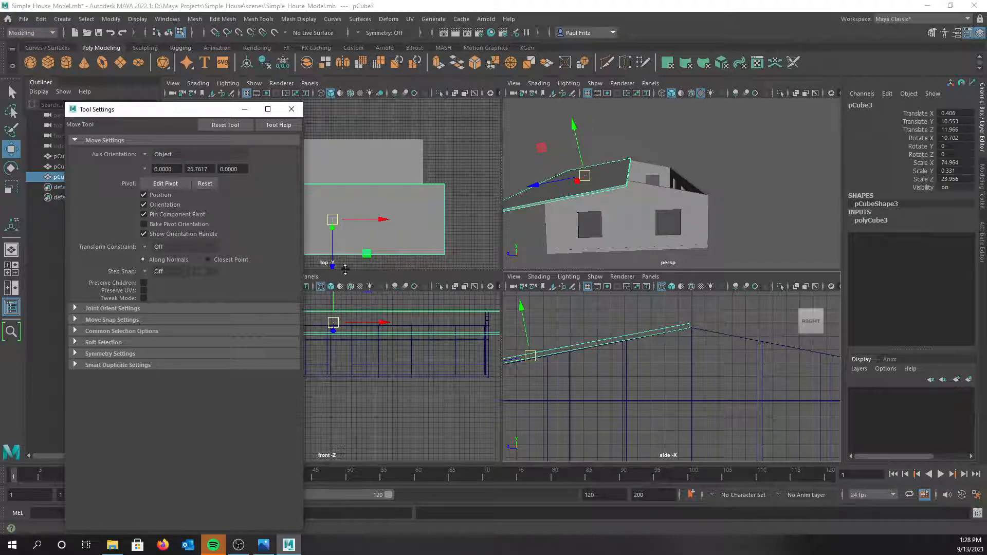
{"action": "left_click_drag", "start_coordinate": [509, 361], "coordinate": [512, 358]}
{"action": "scroll", "coordinate": [687, 329], "scroll_direction": "up", "scroll_amount": 3}
{"action": "middle_click_drag", "start_coordinate": [712, 321], "coordinate": [701, 379]}
{"action": "scroll", "coordinate": [691, 352], "scroll_direction": "up", "scroll_amount": 2}
{"action": "key", "text": "ctrl+z"}
{"action": "scroll", "coordinate": [702, 378], "scroll_direction": "up", "scroll_amount": 1}
{"action": "scroll", "coordinate": [704, 366], "scroll_direction": "up", "scroll_amount": 2}
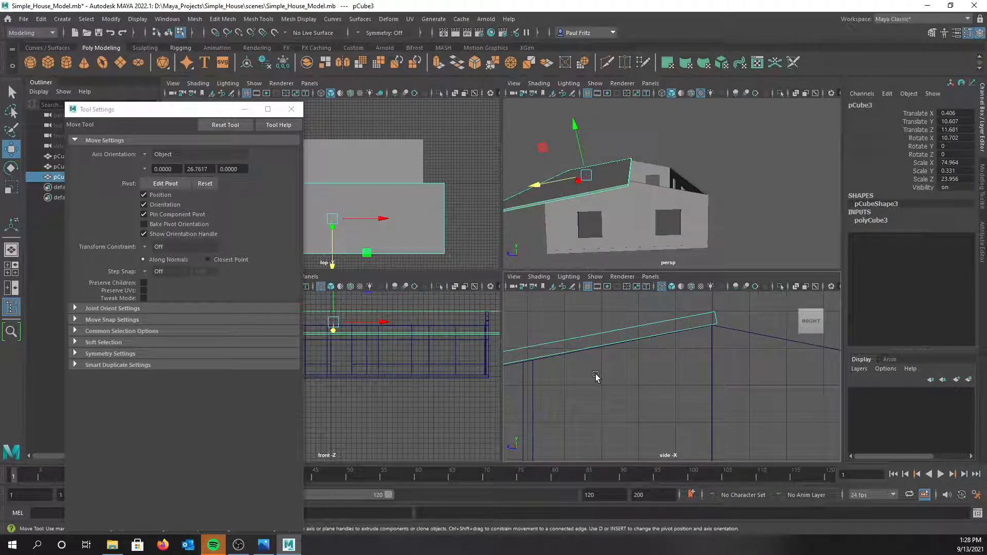
{"action": "middle_click_drag", "start_coordinate": [601, 367], "coordinate": [598, 366]}
Inspect how the roof slab rests on the gable in the side and perspective views, and close the Move tool settings
{"action": "scroll", "coordinate": [643, 367], "scroll_direction": "down", "scroll_amount": 3}
{"action": "middle_click_drag", "start_coordinate": [619, 406], "coordinate": [716, 355], "text": "alt"}
{"action": "left_click_drag", "start_coordinate": [639, 371], "coordinate": [647, 366], "text": "alt"}
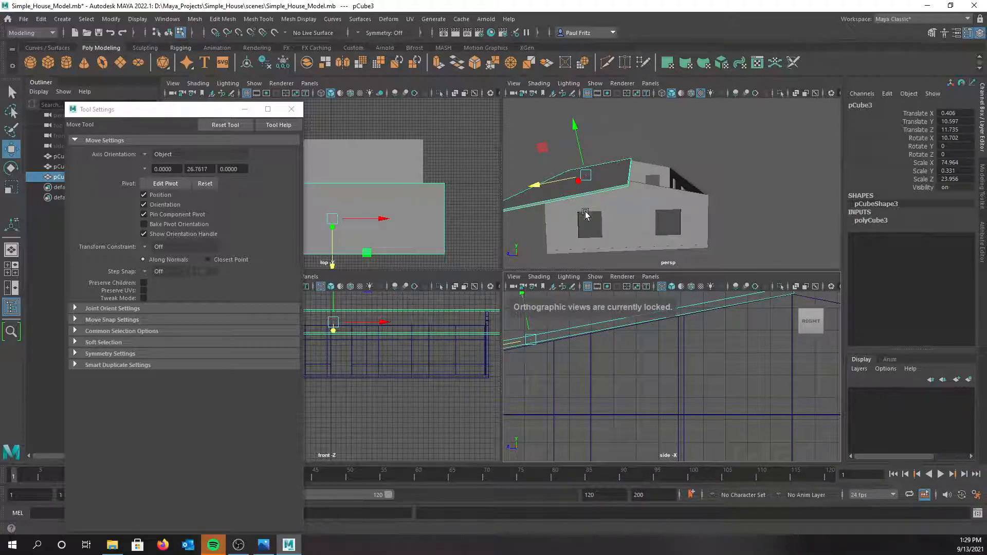
{"action": "left_click_drag", "start_coordinate": [577, 222], "coordinate": [582, 214], "text": "alt"}
{"action": "scroll", "coordinate": [583, 210], "scroll_direction": "up", "scroll_amount": 5}
{"action": "key", "text": "f"}
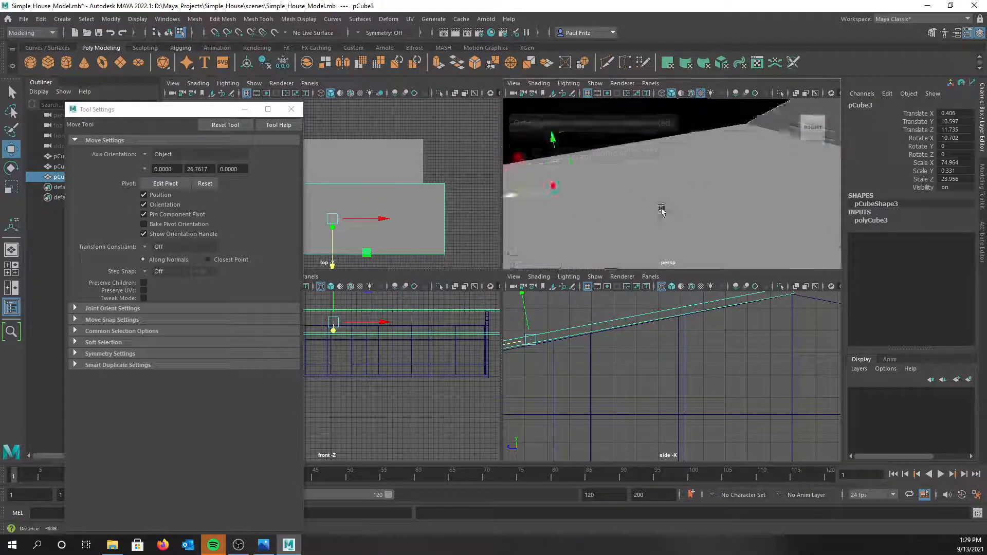
{"action": "middle_click_drag", "start_coordinate": [598, 355], "coordinate": [693, 337], "text": "alt"}
{"action": "scroll", "coordinate": [696, 340], "scroll_direction": "up", "scroll_amount": 3}
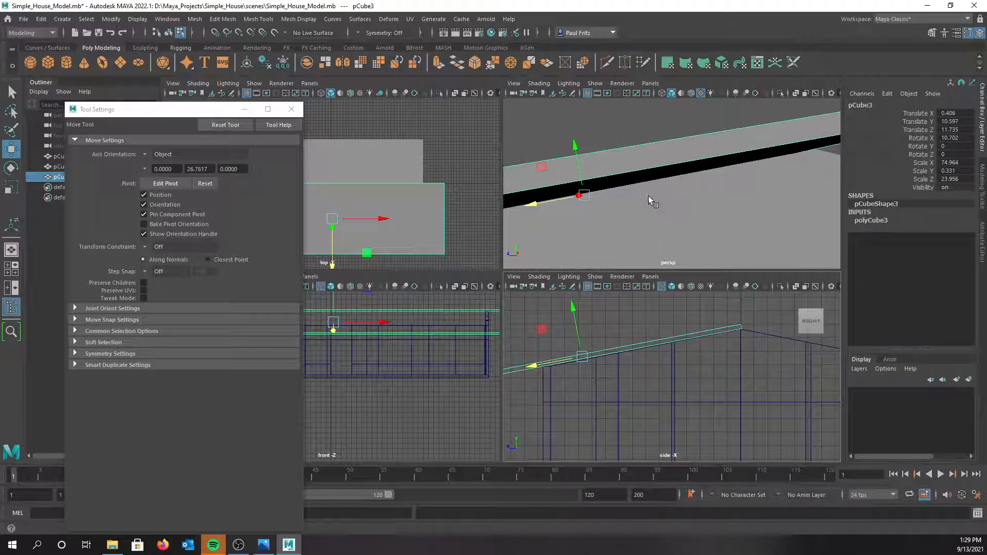
{"action": "scroll", "coordinate": [649, 197], "scroll_direction": "down", "scroll_amount": 5}
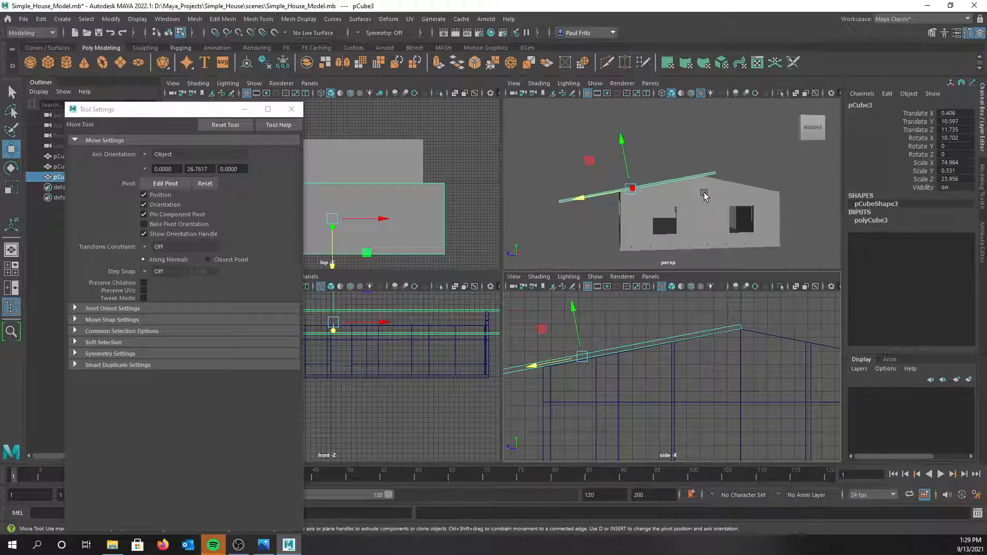
{"action": "left_click_drag", "start_coordinate": [714, 178], "coordinate": [750, 205], "text": "alt"}
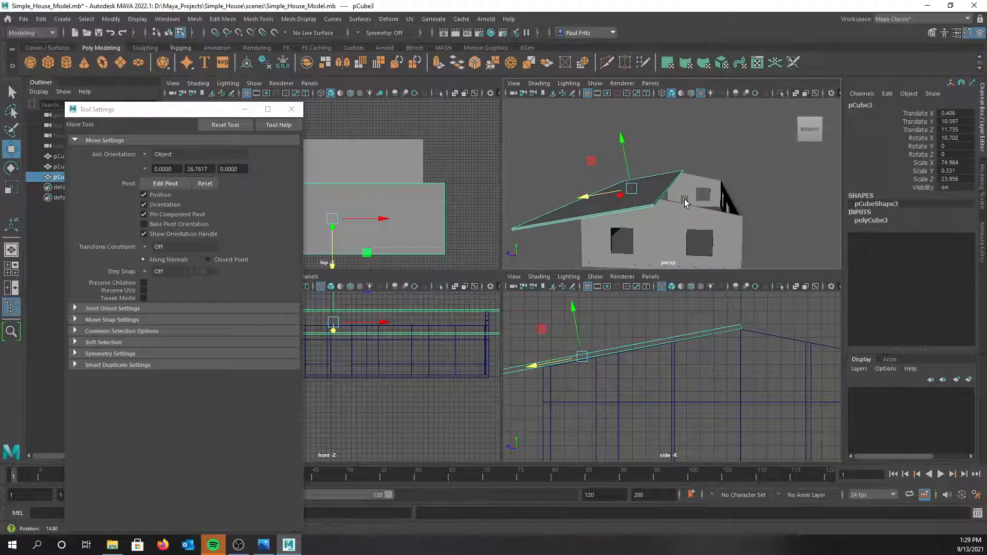
{"action": "left_click", "coordinate": [291, 110]}
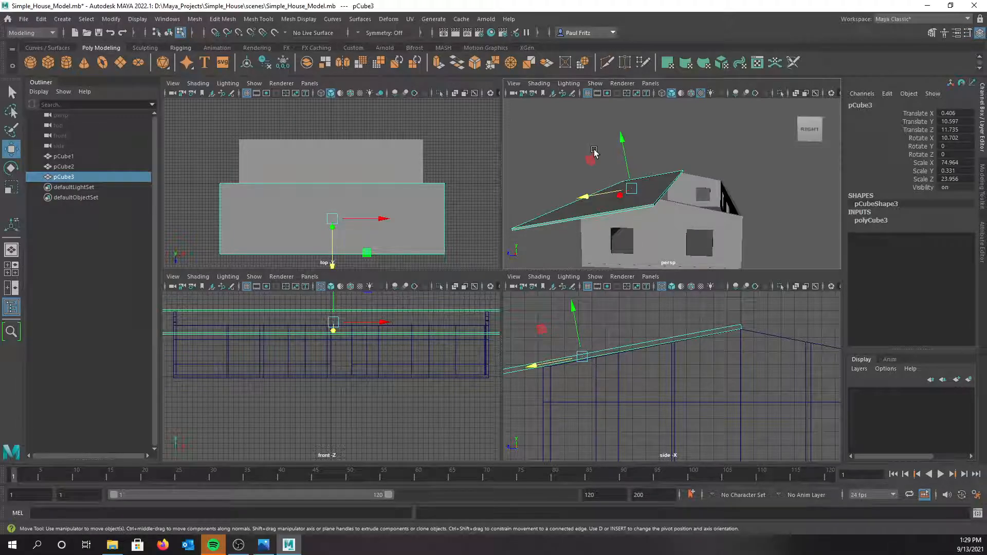
{"action": "left_click_drag", "start_coordinate": [561, 154], "coordinate": [571, 151], "text": "alt"}
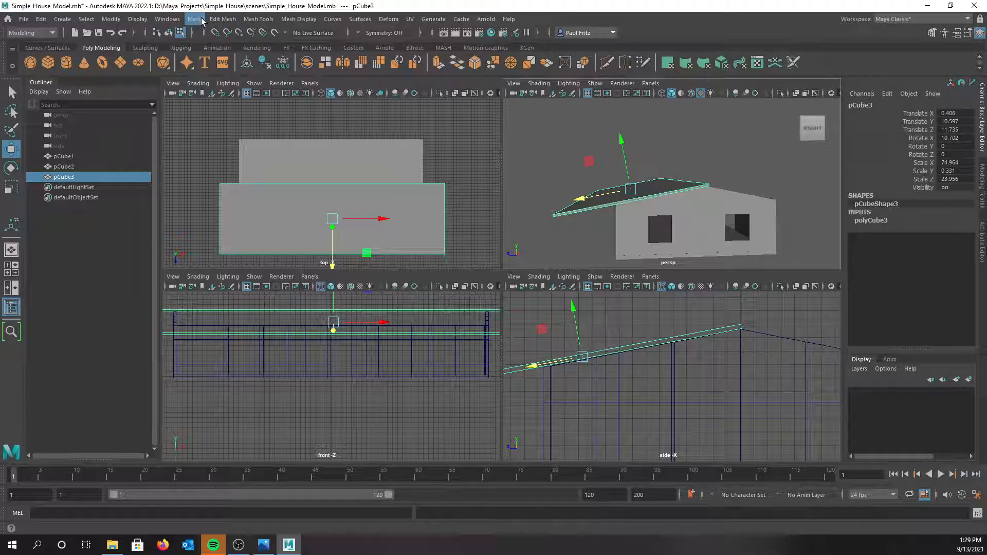
Open the Mirror options for the roof slab and reset them to their defaults
{"action": "left_click", "coordinate": [218, 20]}
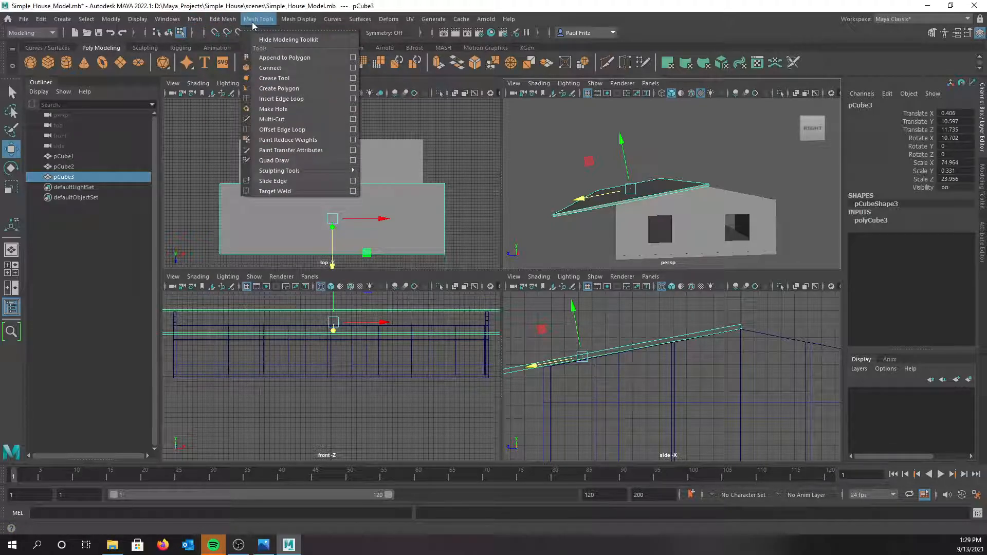
{"action": "left_click", "coordinate": [253, 21]}
{"action": "left_click", "coordinate": [192, 21]}
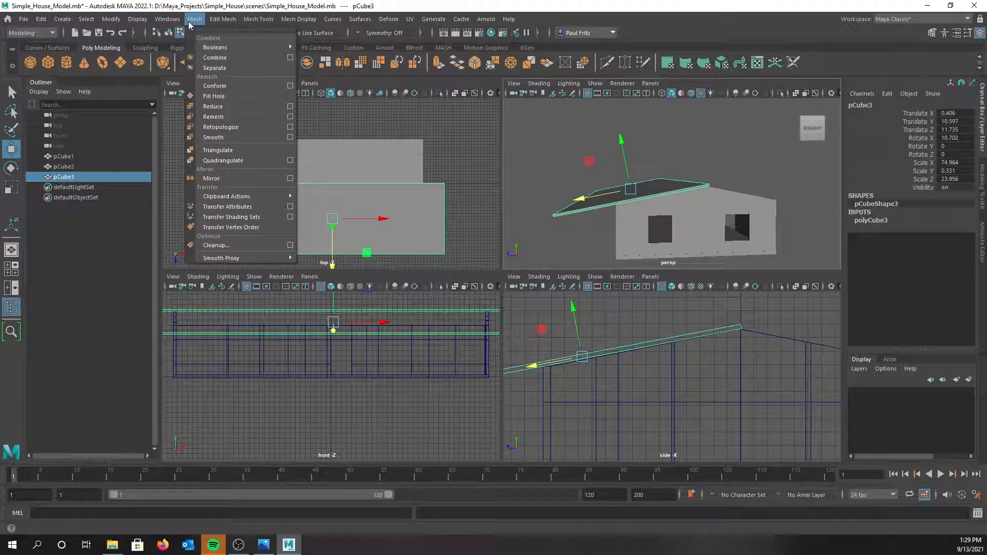
{"action": "mouse_move", "coordinate": [210, 47]}
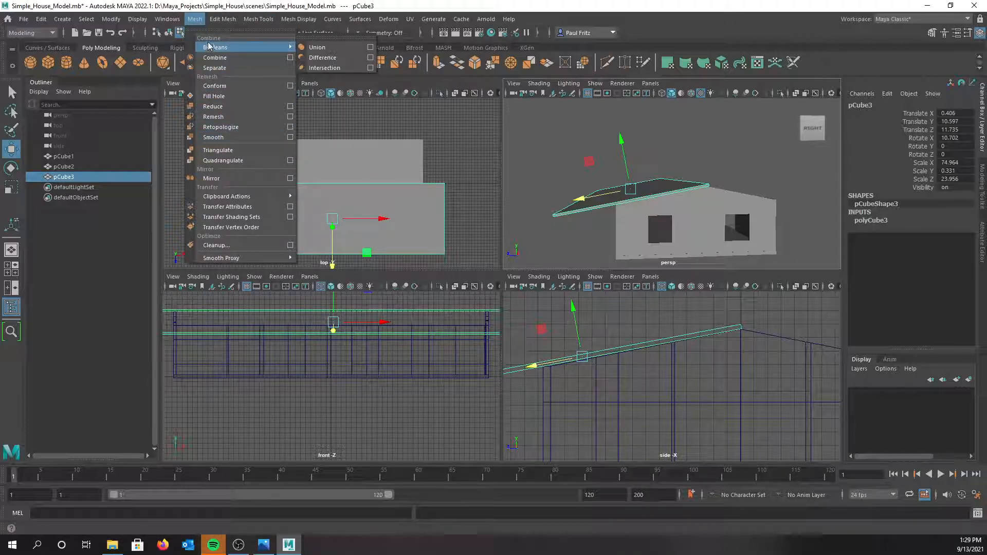
{"action": "mouse_move", "coordinate": [224, 21]}
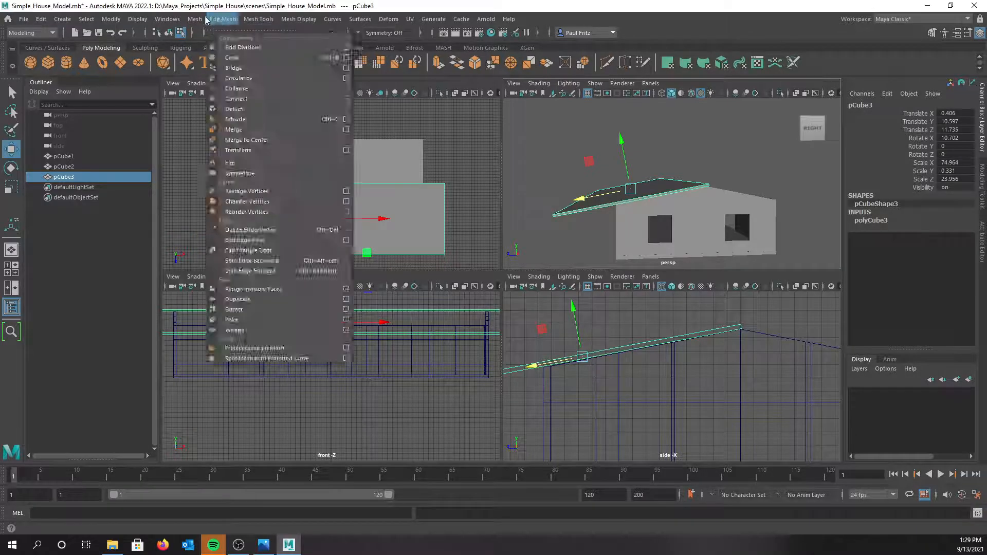
{"action": "mouse_move", "coordinate": [192, 20]}
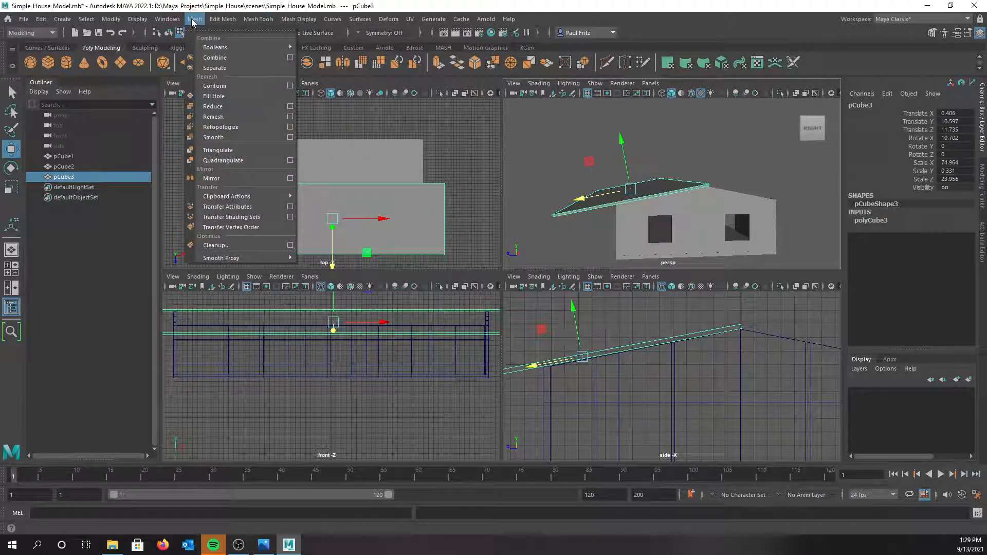
{"action": "mouse_move", "coordinate": [307, 20]}
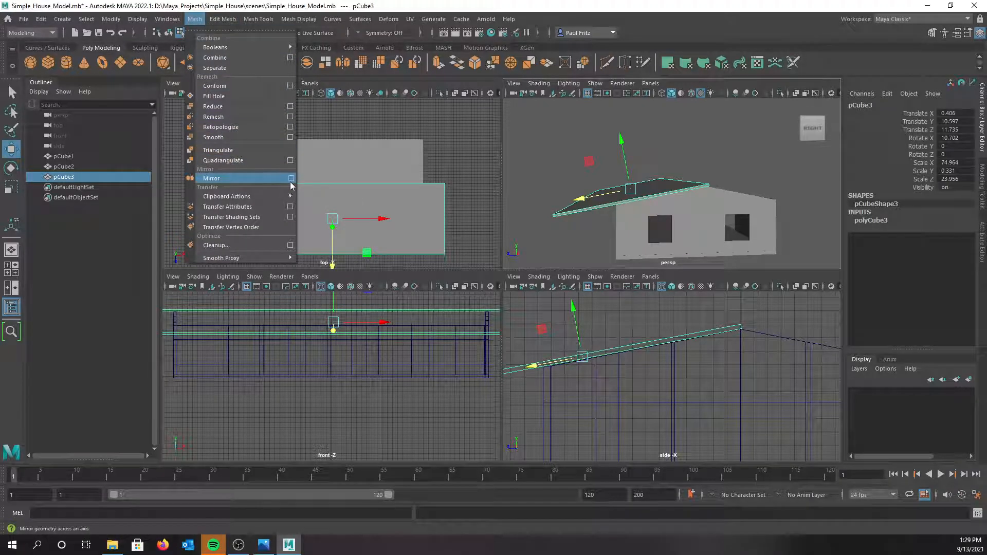
{"action": "left_click", "coordinate": [290, 179]}
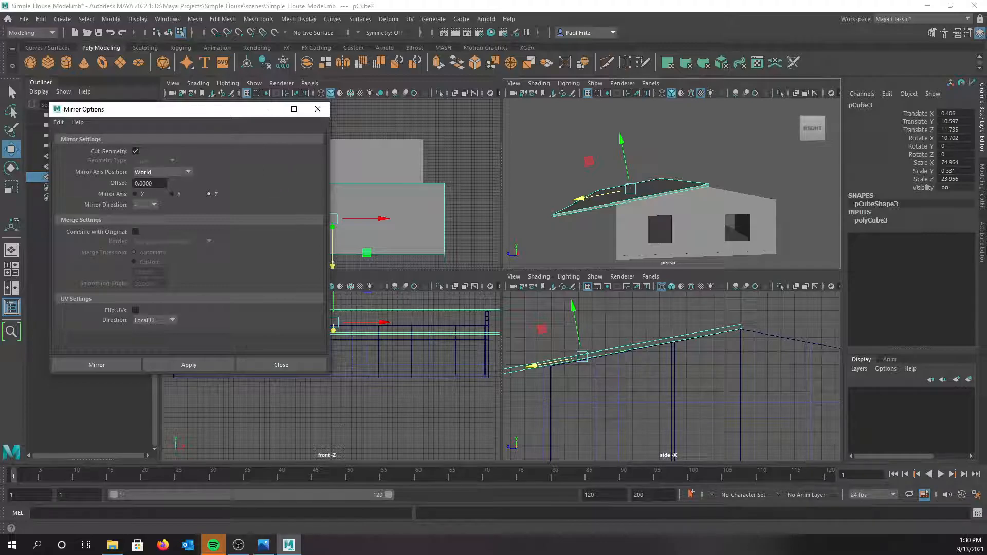
{"action": "left_click", "coordinate": [58, 123]}
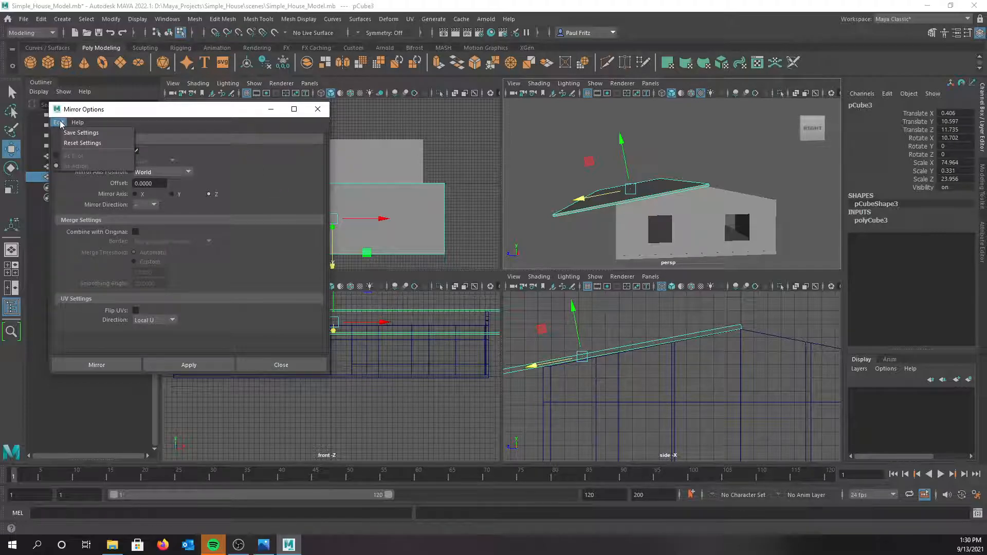
{"action": "left_click", "coordinate": [66, 148]}
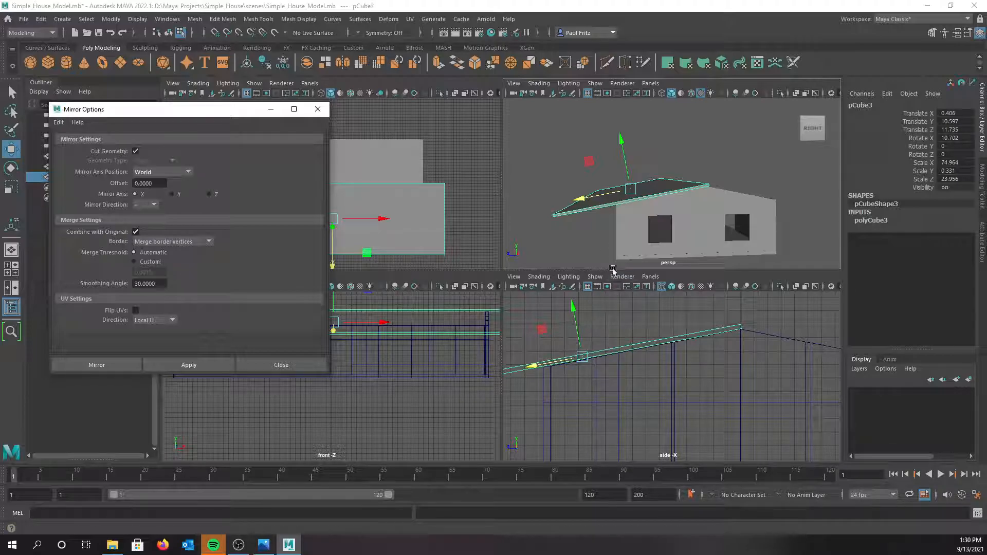
{"action": "left_click_drag", "start_coordinate": [579, 202], "coordinate": [651, 188]}
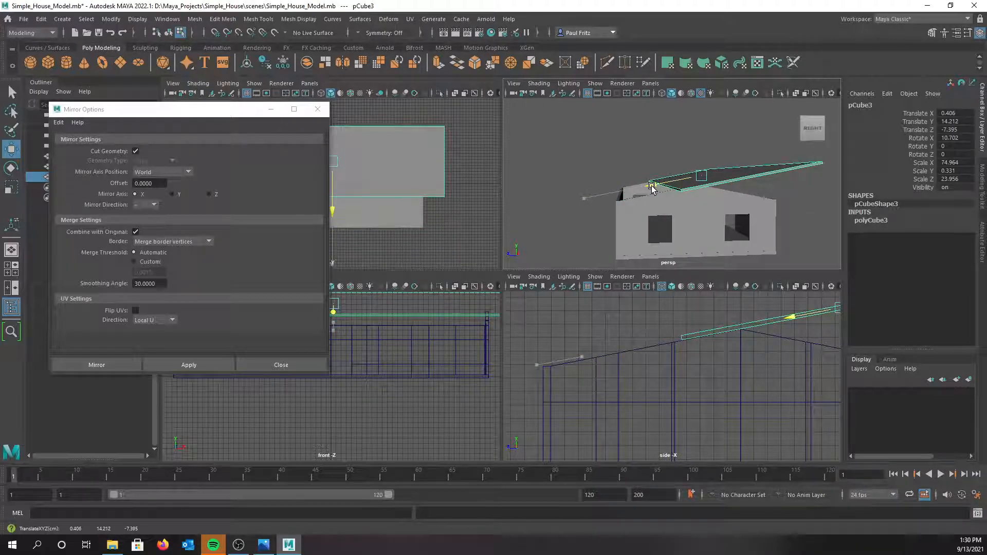
{"action": "left_click_drag", "start_coordinate": [652, 188], "coordinate": [651, 188]}
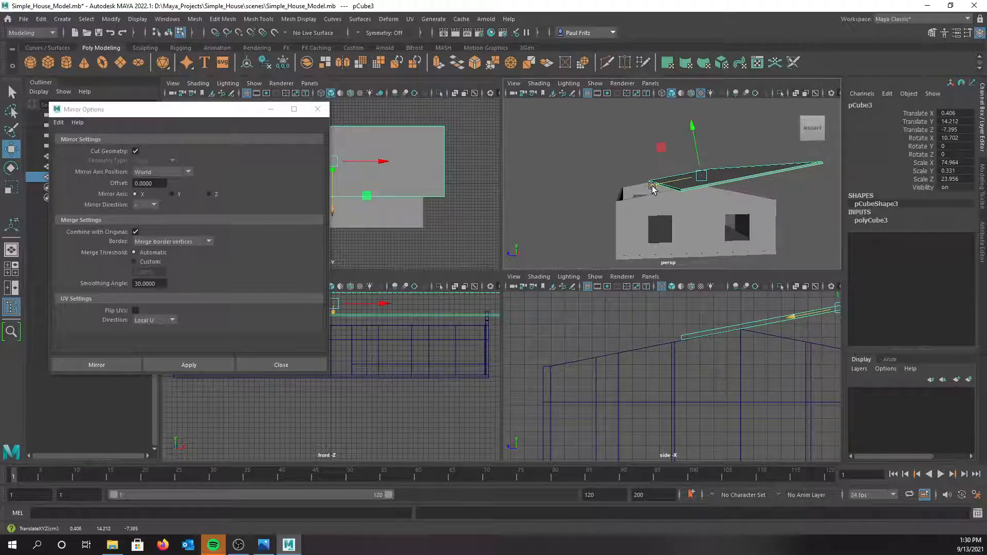
{"action": "key", "text": "ctrl+z"}
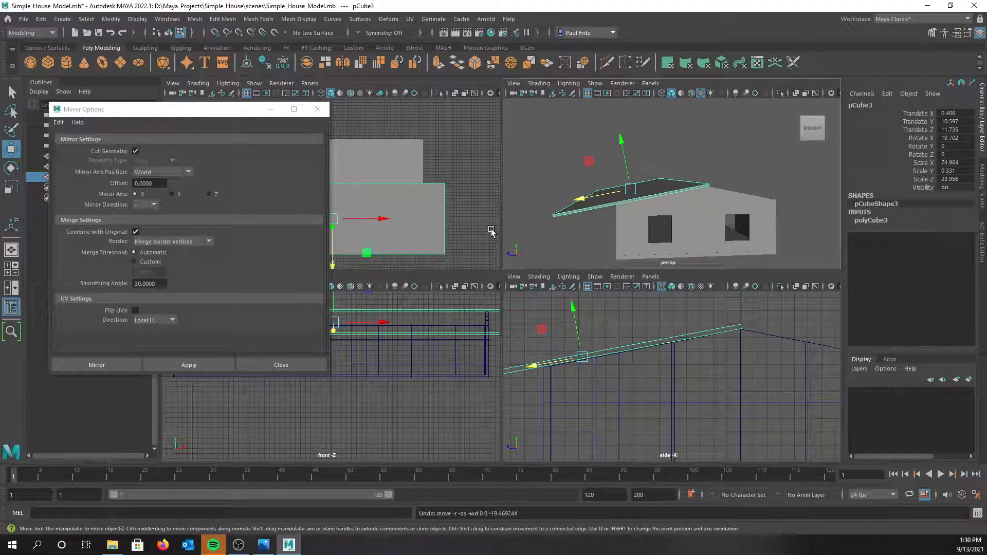
Mirror the roof slab across the world Z axis, combined with the original and with border vertices merged, to form the rear slope
{"action": "left_click_drag", "start_coordinate": [576, 238], "coordinate": [559, 238], "text": "alt"}
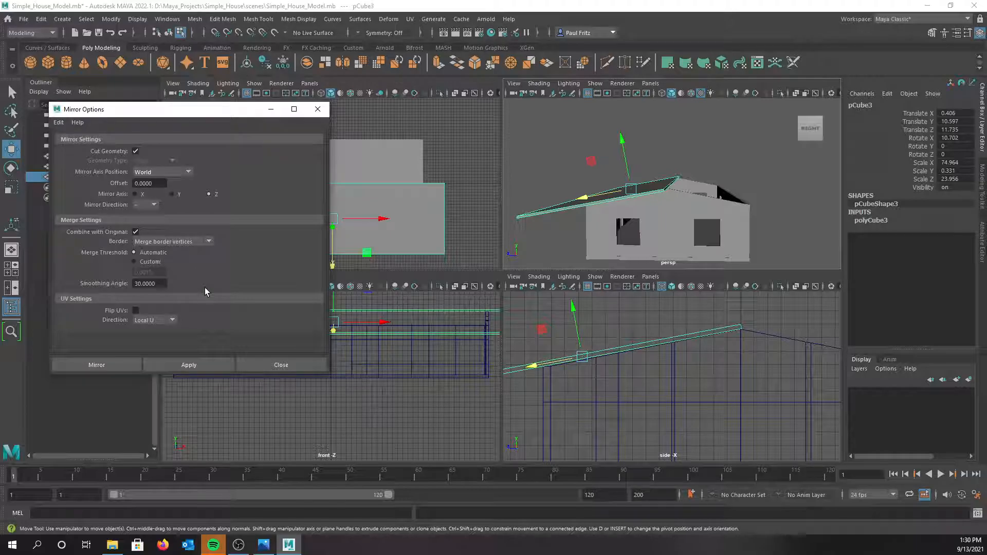
{"action": "left_click", "coordinate": [202, 363]}
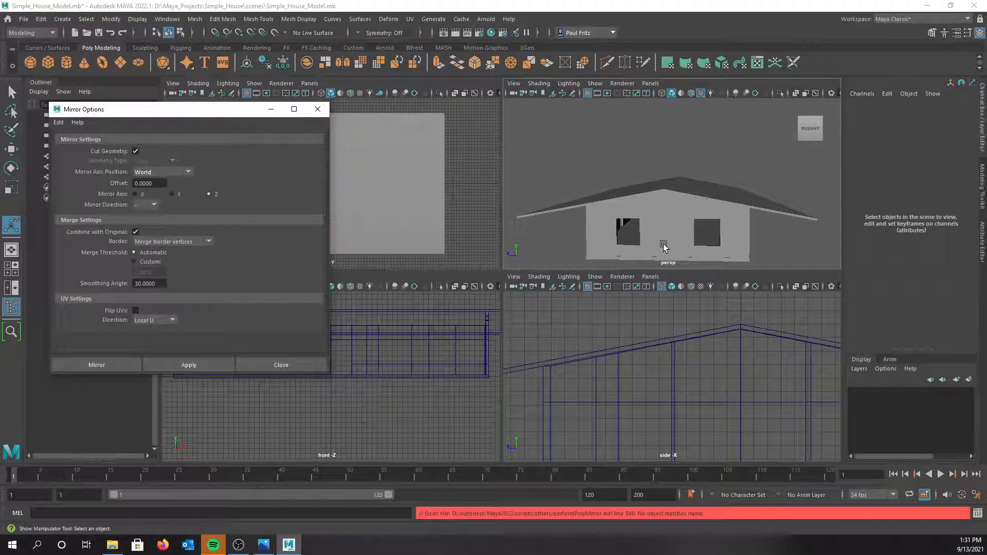
{"action": "mouse_move", "coordinate": [662, 218]}
{"action": "left_mouse_down", "text": "alt"}
{"action": "mouse_move", "coordinate": [624, 223]}
{"action": "mouse_move", "coordinate": [659, 218]}
{"action": "left_mouse_up", "text": "alt"}
{"action": "scroll", "coordinate": [659, 218], "scroll_direction": "up", "scroll_amount": 5}
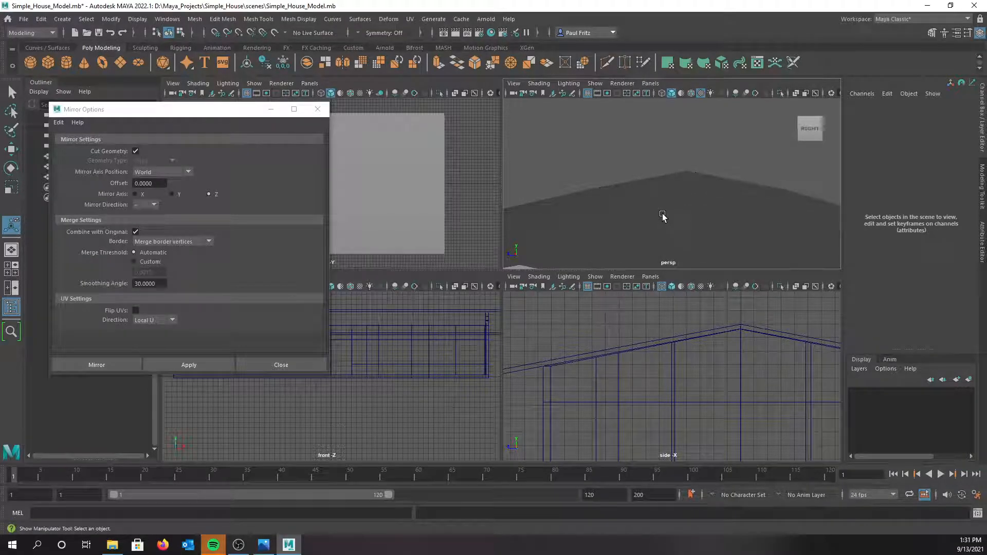
Select the mirrored roof and examine its ridge seam and the fit against the gable peak up close
{"action": "scroll", "coordinate": [661, 216], "scroll_direction": "down", "scroll_amount": 5}
{"action": "scroll", "coordinate": [670, 205], "scroll_direction": "up", "scroll_amount": 5}
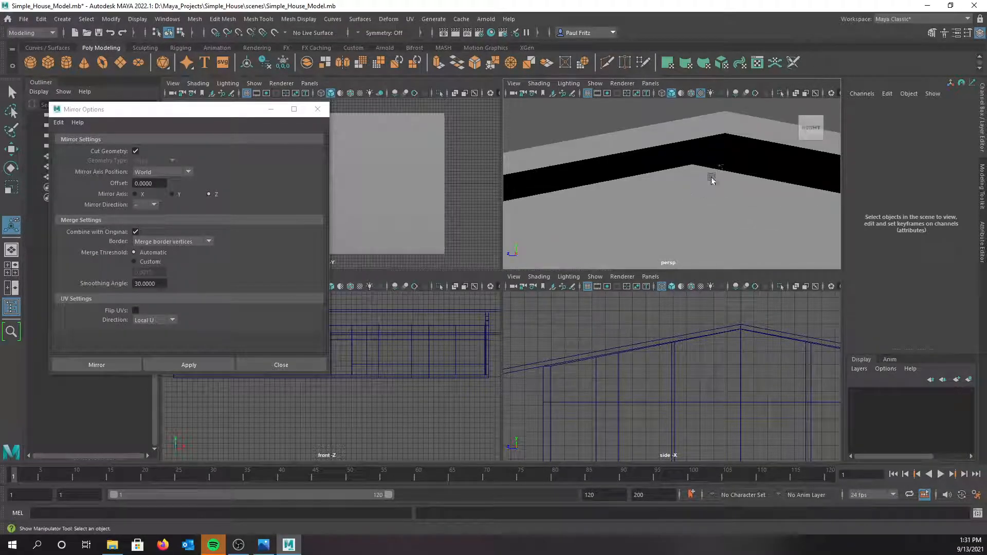
{"action": "right_click_drag", "start_coordinate": [711, 137], "coordinate": [754, 125]}
{"action": "left_click", "coordinate": [741, 131]}
{"action": "left_click_drag", "start_coordinate": [686, 156], "coordinate": [652, 187], "text": "alt"}
{"action": "key", "text": "space"}
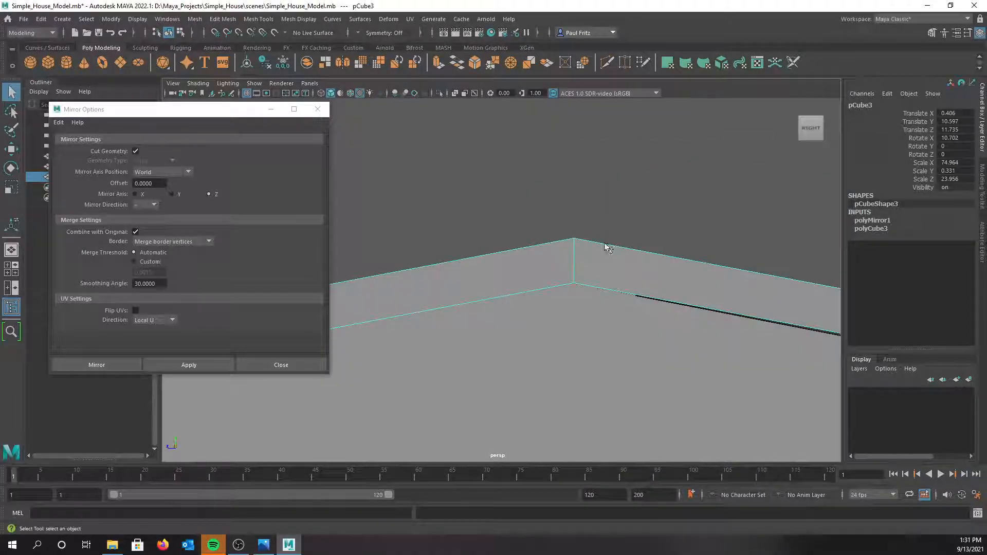
{"action": "scroll", "coordinate": [608, 244], "scroll_direction": "down", "scroll_amount": 5}
{"action": "key", "text": "space"}
{"action": "mouse_move", "coordinate": [594, 218]}
{"action": "left_mouse_down"}
{"action": "mouse_move", "coordinate": [584, 221]}
{"action": "mouse_move", "coordinate": [599, 208]}
{"action": "left_mouse_up"}
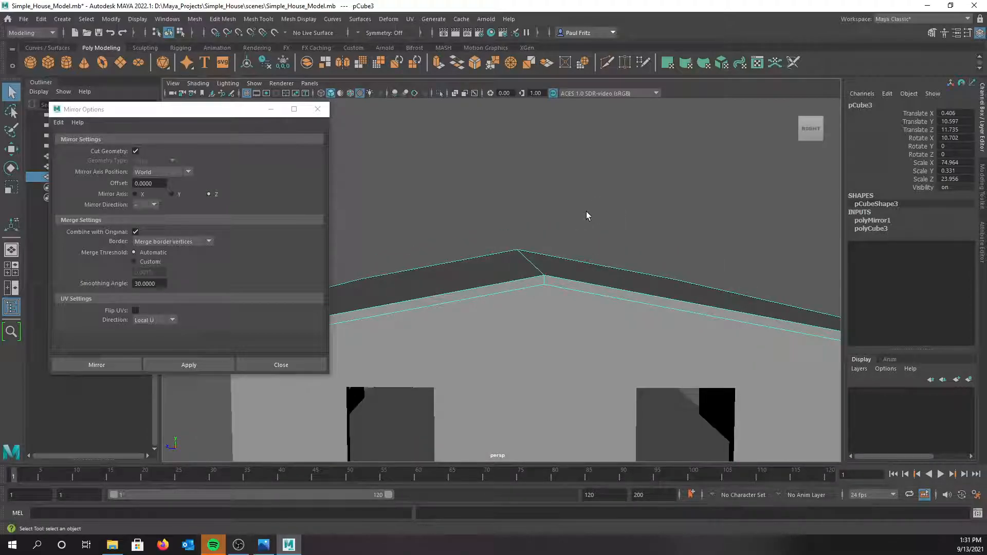
Check the roof and wall edges in wireframe display and close the Mirror options
{"action": "key", "text": "4"}
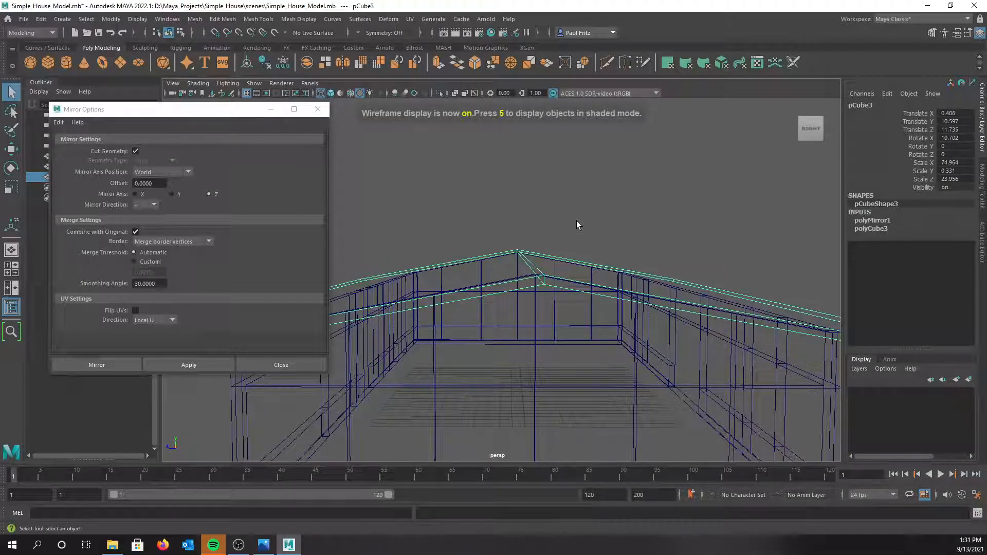
{"action": "left_click_drag", "start_coordinate": [562, 239], "coordinate": [531, 251], "text": "alt"}
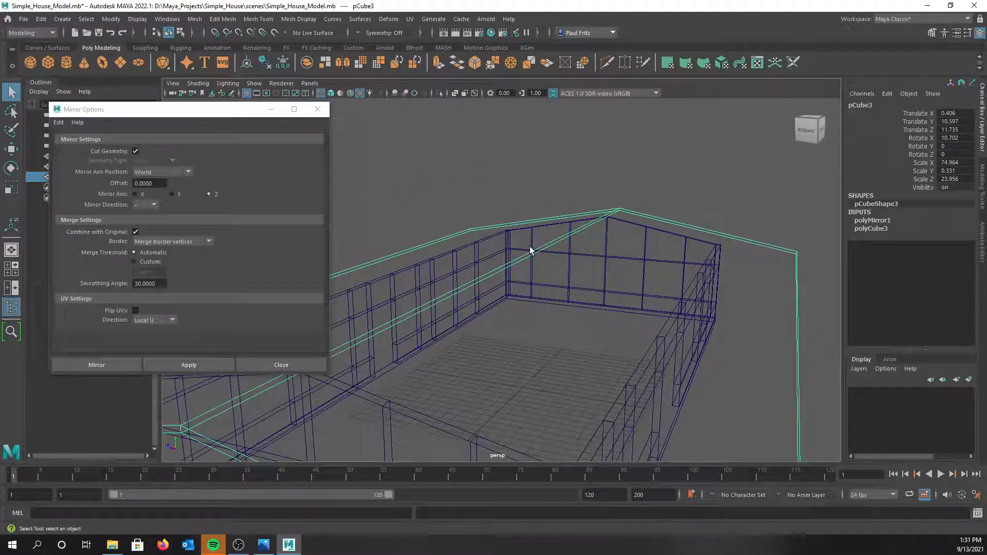
{"action": "left_click", "coordinate": [271, 363]}
{"action": "scroll", "coordinate": [482, 286], "scroll_direction": "down", "scroll_amount": 2}
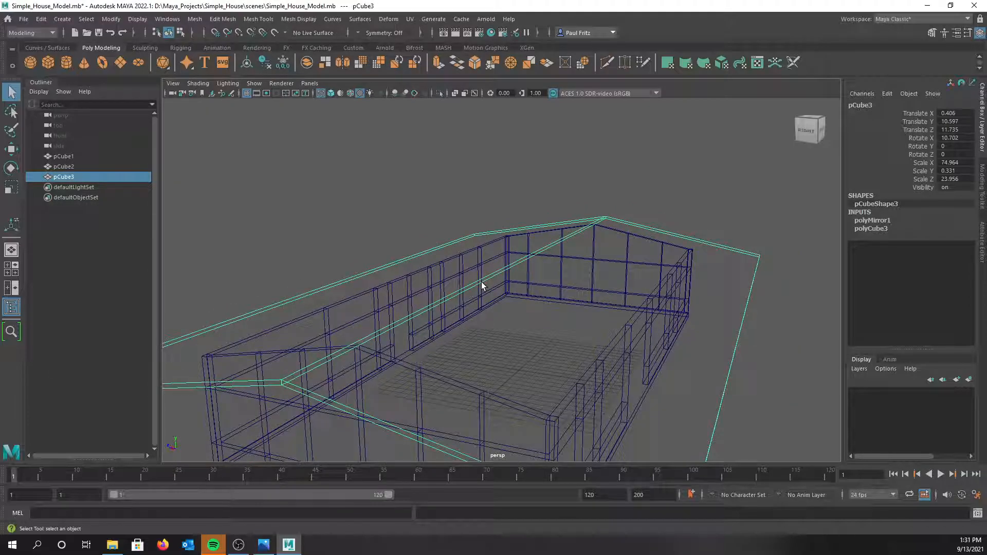
Return to shaded display and examine the roof's overhang and fit from the gable end, the long side and a corner
{"action": "key", "text": "6"}
{"action": "scroll", "coordinate": [481, 278], "scroll_direction": "down", "scroll_amount": 2}
{"action": "left_click_drag", "start_coordinate": [454, 277], "coordinate": [429, 260], "text": "alt"}
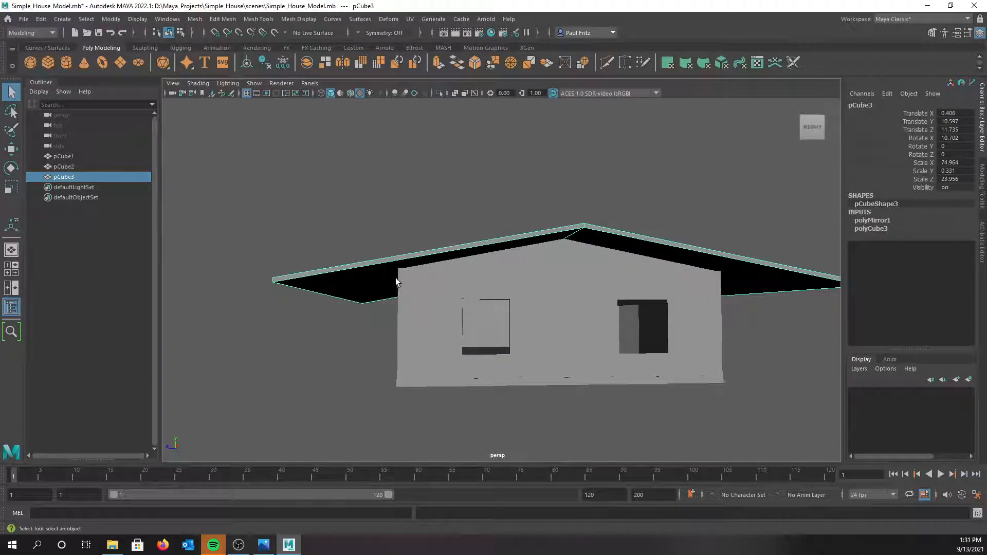
{"action": "left_click_drag", "start_coordinate": [492, 275], "coordinate": [529, 334], "text": "alt"}
{"action": "scroll", "coordinate": [488, 284], "scroll_direction": "down", "scroll_amount": 3}
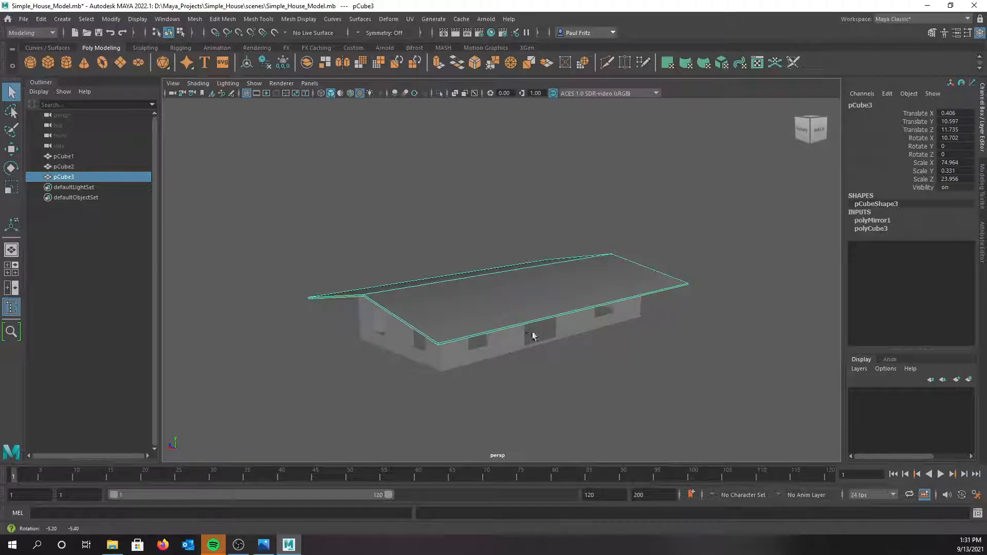
{"action": "left_click_drag", "start_coordinate": [456, 322], "coordinate": [487, 307], "text": "alt"}
{"action": "mouse_move", "coordinate": [430, 297]}
{"action": "left_mouse_down", "text": "alt"}
{"action": "mouse_move", "coordinate": [438, 289]}
{"action": "mouse_move", "coordinate": [419, 298]}
{"action": "left_mouse_up", "text": "alt"}
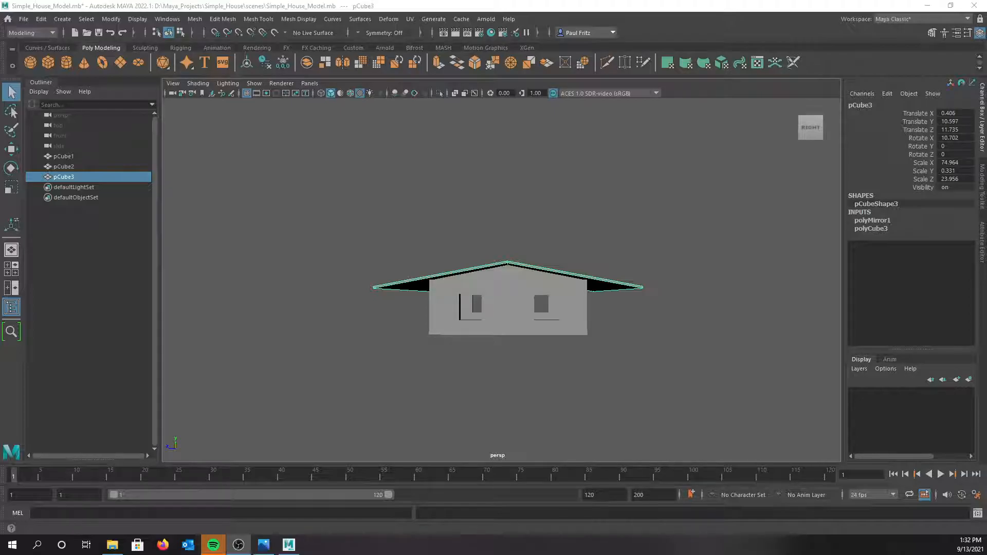
{"action": "left_click_drag", "start_coordinate": [491, 323], "coordinate": [410, 326], "text": "alt"}
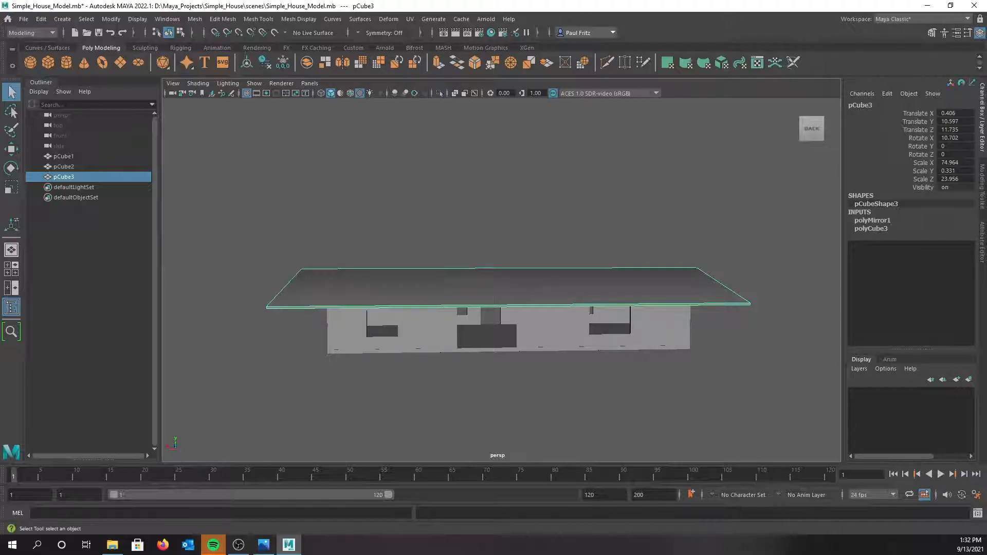
{"action": "left_click_drag", "start_coordinate": [223, 244], "coordinate": [272, 170], "text": "alt"}
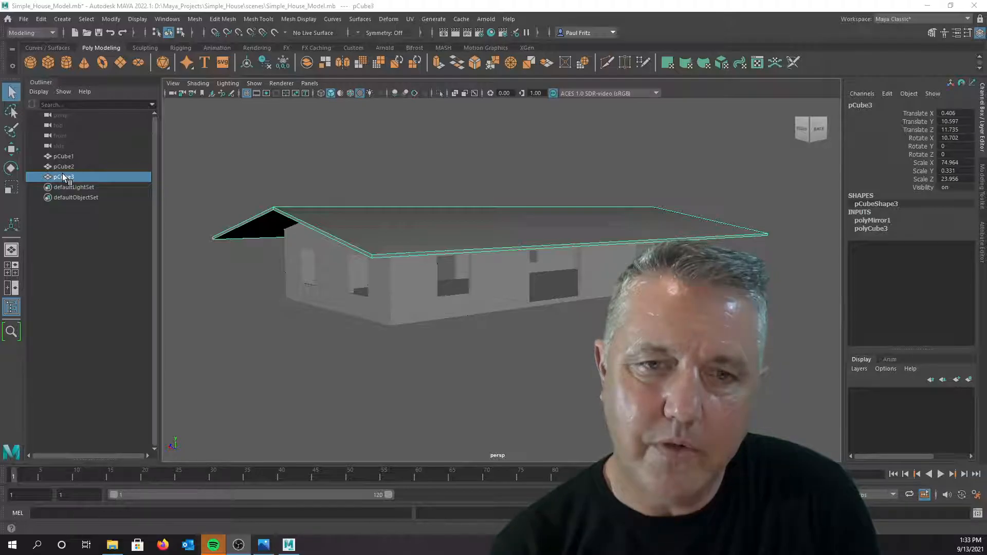
Save the house scene under its existing file name
{"action": "left_click", "coordinate": [24, 19]}
{"action": "left_click", "coordinate": [49, 57]}
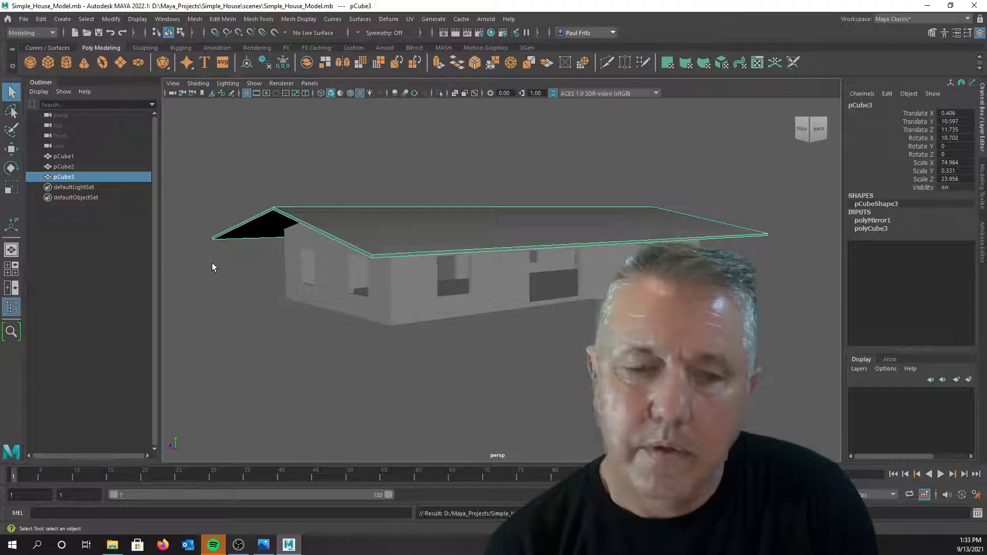